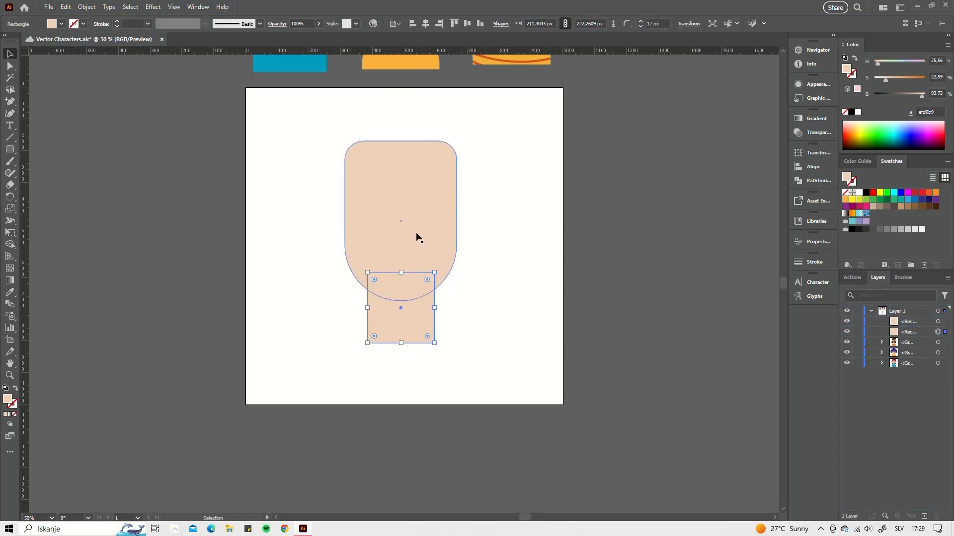
- Position the darker neck shadow under the chin and arrange the rounded ear shape at the head's sides
{"action": "scroll", "coordinate": [414, 302], "scroll_direction": "up", "scroll_amount": 2}
{"action": "left_click_drag", "start_coordinate": [408, 368], "coordinate": [404, 308]}
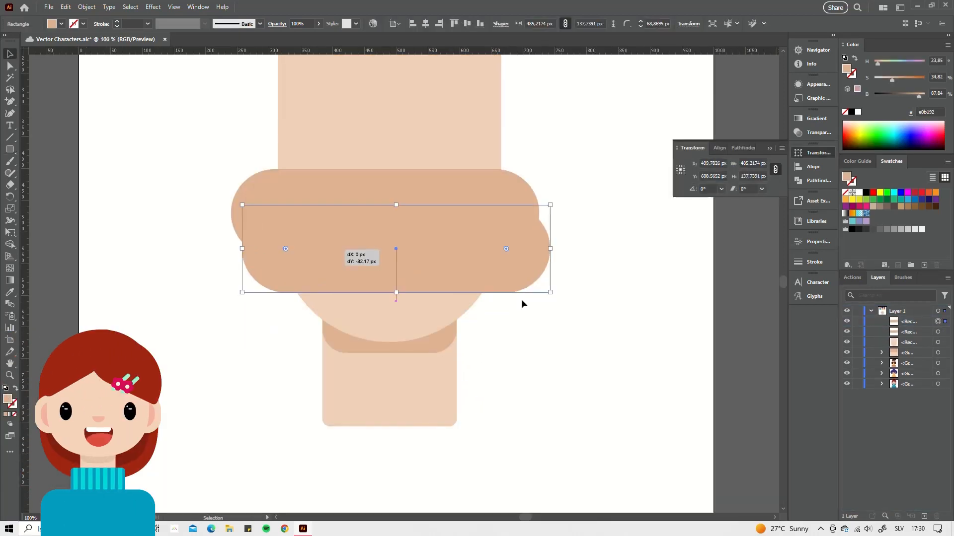
{"action": "left_click", "coordinate": [485, 171], "text": "shift"}
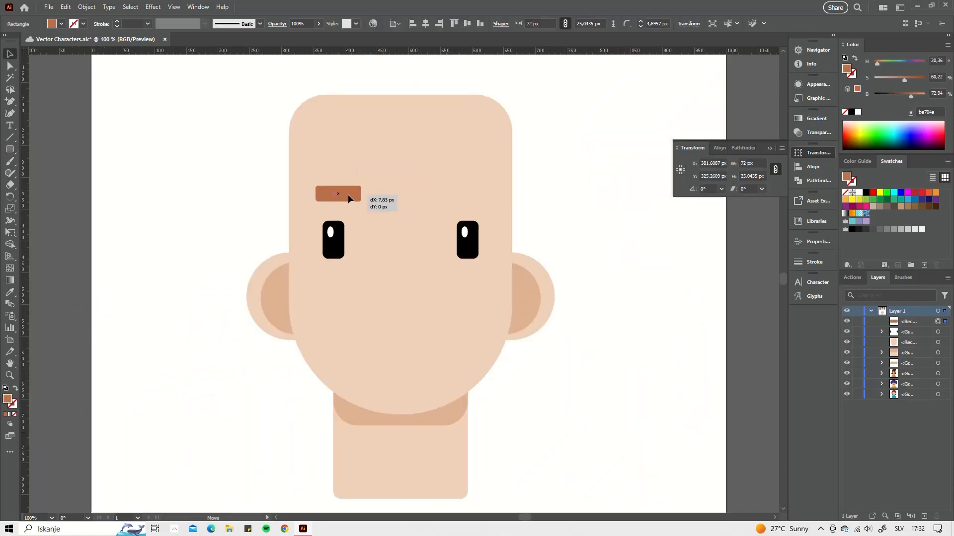
- Place the second eyebrow above the other eye and a second nostril circle level with the first
{"action": "left_click_drag", "start_coordinate": [347, 194], "coordinate": [478, 202]}
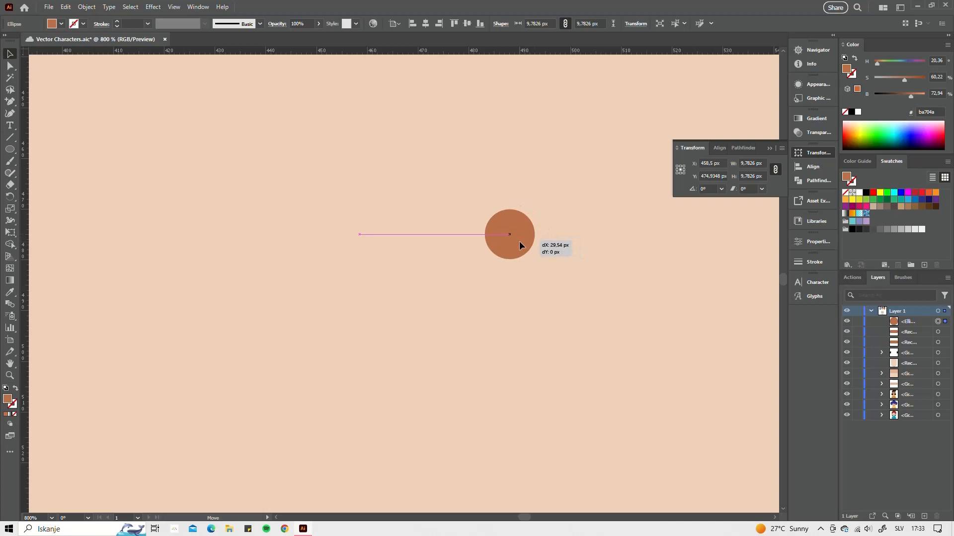
{"action": "left_click_drag", "start_coordinate": [520, 245], "coordinate": [519, 245]}
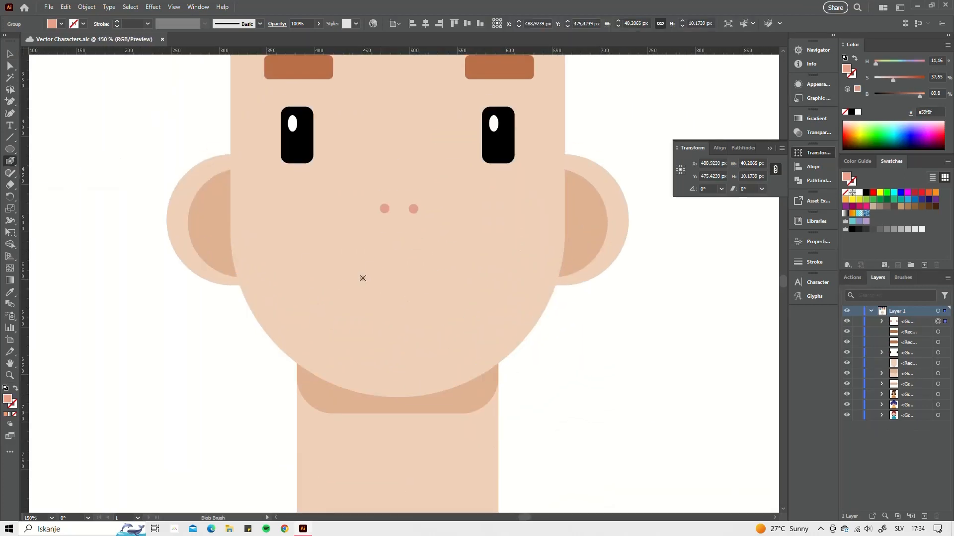
- Paint full lips below the nostrils with the Blob Brush and recolour them bright pink
{"action": "mouse_move", "coordinate": [346, 279]}
{"action": "left_mouse_down"}
{"action": "mouse_move", "coordinate": [426, 276]}
{"action": "mouse_move", "coordinate": [388, 282]}
{"action": "left_mouse_up"}
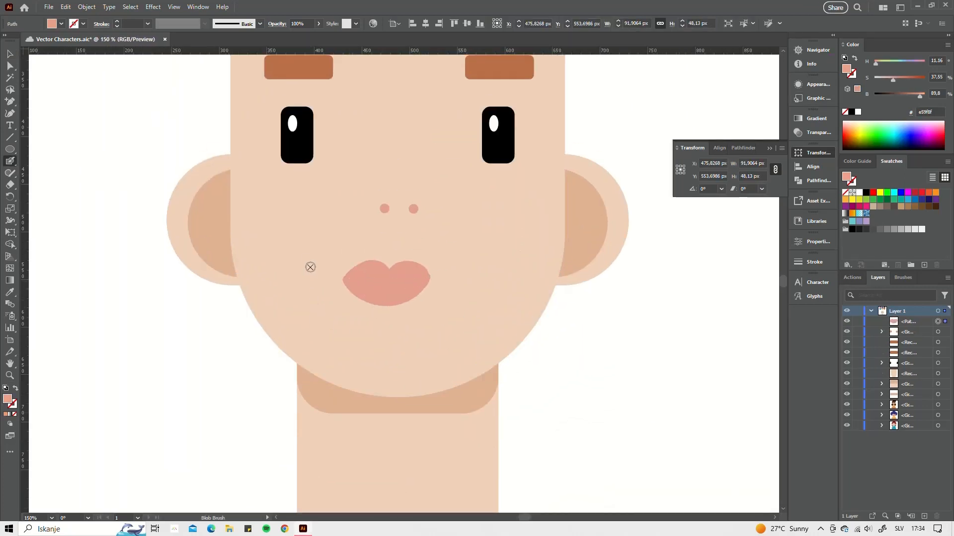
{"action": "double_click", "coordinate": [7, 398]}
{"action": "key", "text": "Return"}
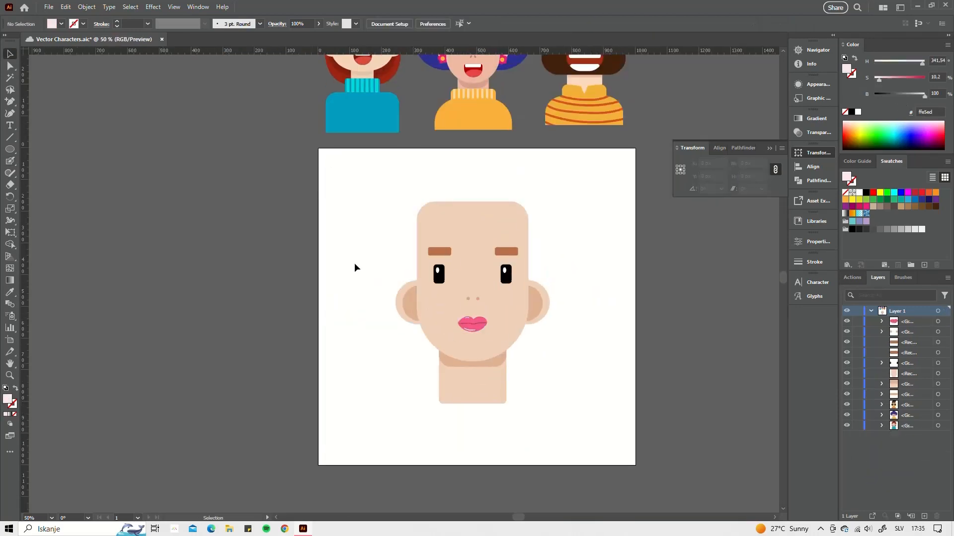
- Draw a light pink rounded fringe about 293 px by 200 px and fit it over the forehead
{"action": "left_click_drag", "start_coordinate": [417, 185], "coordinate": [511, 243]}
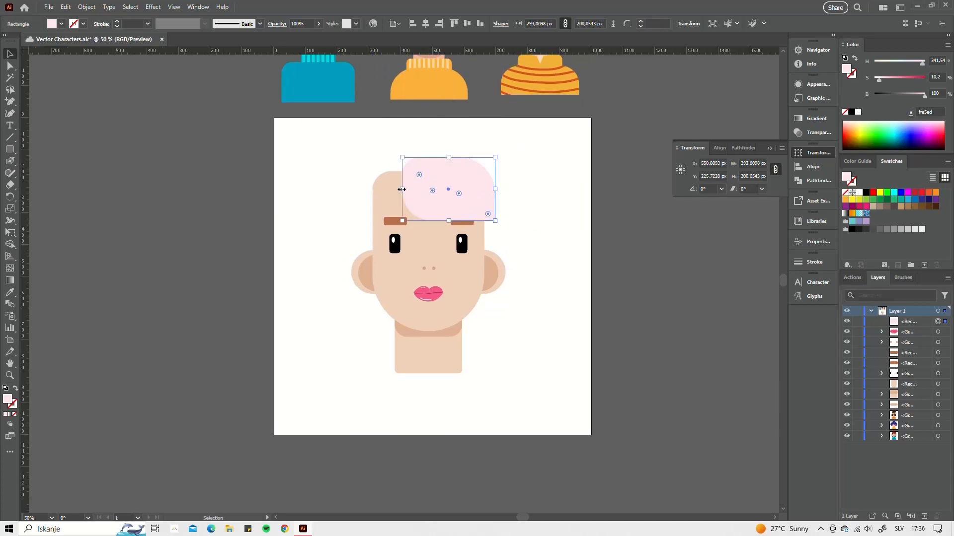
{"action": "left_click_drag", "start_coordinate": [502, 223], "coordinate": [413, 189]}
{"action": "left_click", "coordinate": [362, 190]}
- Draw a light pink hair ellipse about 454 px by 437 px over the head and send it behind the face and ears
{"action": "key", "text": "l"}
{"action": "left_click_drag", "start_coordinate": [356, 158], "coordinate": [501, 293]}
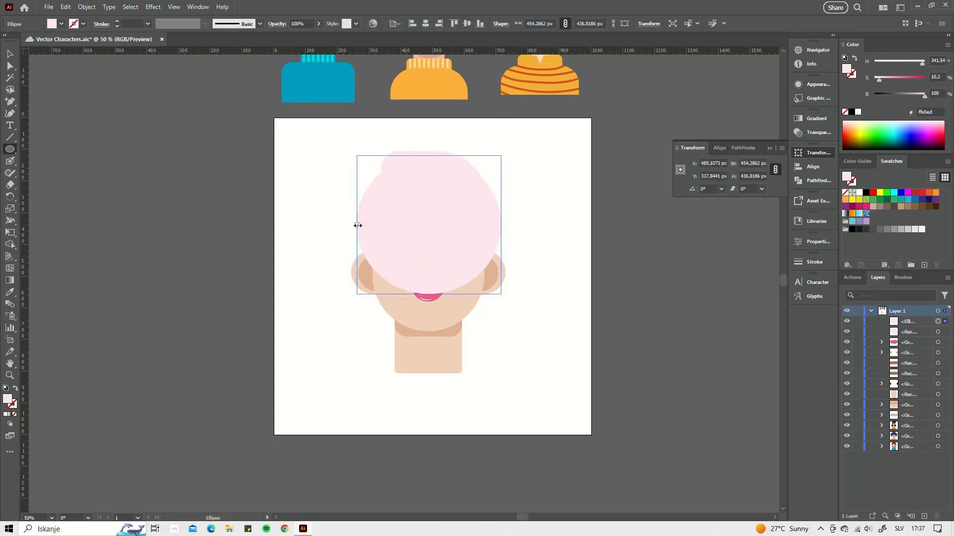
{"action": "key", "text": "ctrl+["}
{"action": "key", "text": "ctrl+["}
{"action": "key", "text": "ctrl+["}
{"action": "key", "text": "ctrl+["}
{"action": "key", "text": "ctrl+["}
{"action": "key", "text": "ctrl+["}
{"action": "key", "text": "ctrl+["}
{"action": "key", "text": "ctrl+["}
{"action": "key", "text": "ctrl+["}
- Enlarge the hair ellipse around the top of the head and give the fringe a slightly darker pink
{"action": "left_click_drag", "start_coordinate": [354, 156], "coordinate": [351, 137]}
{"action": "left_click_drag", "start_coordinate": [502, 214], "coordinate": [503, 213]}
{"action": "key", "text": "v"}
{"action": "left_click", "coordinate": [437, 188]}
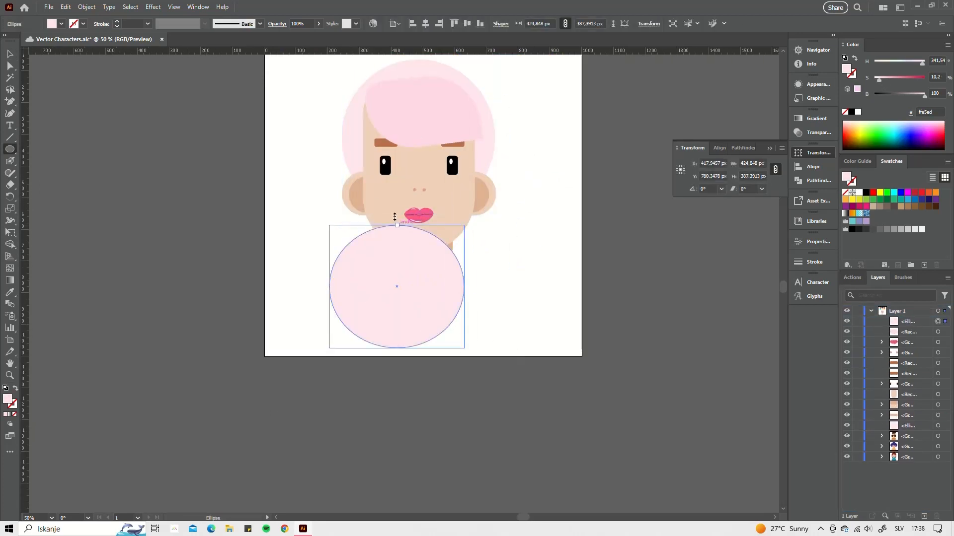
- Place a light pink ponytail ellipse below the face and move it behind the neck
{"action": "mouse_move", "coordinate": [436, 268]}
{"action": "left_mouse_down"}
{"action": "mouse_move", "coordinate": [489, 283]}
{"action": "mouse_move", "coordinate": [502, 348]}
{"action": "left_mouse_up"}
{"action": "left_click", "coordinate": [912, 441], "text": "shift"}
{"action": "left_click_drag", "start_coordinate": [370, 269], "coordinate": [380, 269]}
{"action": "key", "text": "v"}
{"action": "left_click", "coordinate": [477, 278]}
{"action": "left_click_drag", "start_coordinate": [440, 348], "coordinate": [400, 334]}
- Shape the darker pink inner ellipse to about 274 px by 306 px, overlapping the light ponytail ellipse
{"action": "left_click", "coordinate": [350, 279]}
{"action": "left_click_drag", "start_coordinate": [329, 266], "coordinate": [342, 265]}
{"action": "left_click", "coordinate": [494, 266]}
{"action": "left_click_drag", "start_coordinate": [495, 266], "coordinate": [483, 261]}
{"action": "left_click_drag", "start_coordinate": [367, 185], "coordinate": [374, 220]}
{"action": "left_click_drag", "start_coordinate": [487, 271], "coordinate": [461, 268]}
{"action": "left_click_drag", "start_coordinate": [417, 324], "coordinate": [418, 317]}
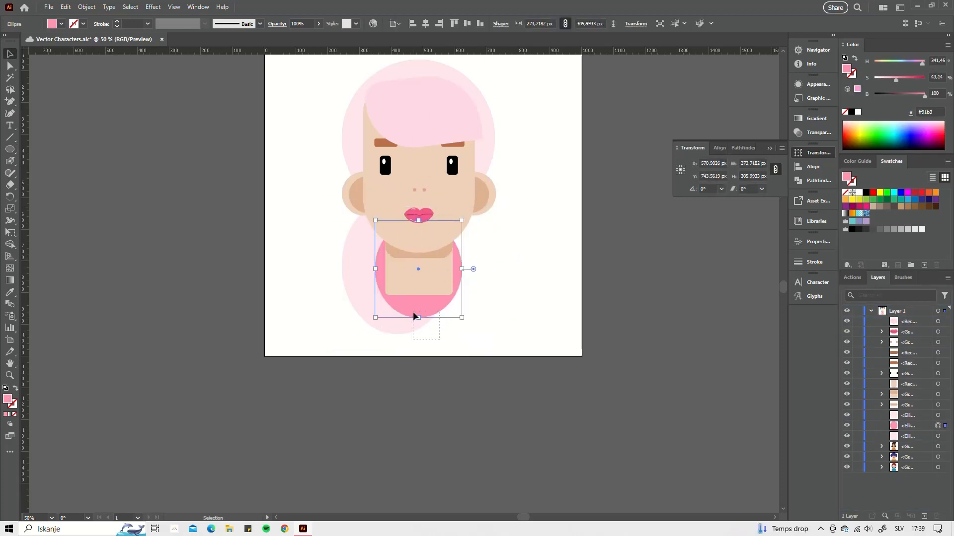
- Subtract the darker inner ellipse from the light pink one to leave a crescent-shaped ponytail
{"action": "left_click", "coordinate": [362, 293], "text": "shift"}
{"action": "left_click", "coordinate": [743, 147]}
{"action": "left_click", "coordinate": [700, 175]}
- Draw a rounded-rectangle collar about 253 px by 82 px at the base of the neck, filled magenta
{"action": "mouse_move", "coordinate": [363, 276]}
{"action": "left_mouse_down"}
{"action": "mouse_move", "coordinate": [464, 304]}
{"action": "mouse_move", "coordinate": [451, 317]}
{"action": "left_mouse_up"}
{"action": "left_click", "coordinate": [318, 262]}
{"action": "left_click", "coordinate": [10, 149]}
{"action": "scroll", "coordinate": [404, 303], "scroll_direction": "up", "scroll_amount": 3}
{"action": "left_click", "coordinate": [908, 192]}
- Recolour the collar with the orchid pink d98bc4 from the Kiki Ljung library palette
{"action": "left_click", "coordinate": [816, 222]}
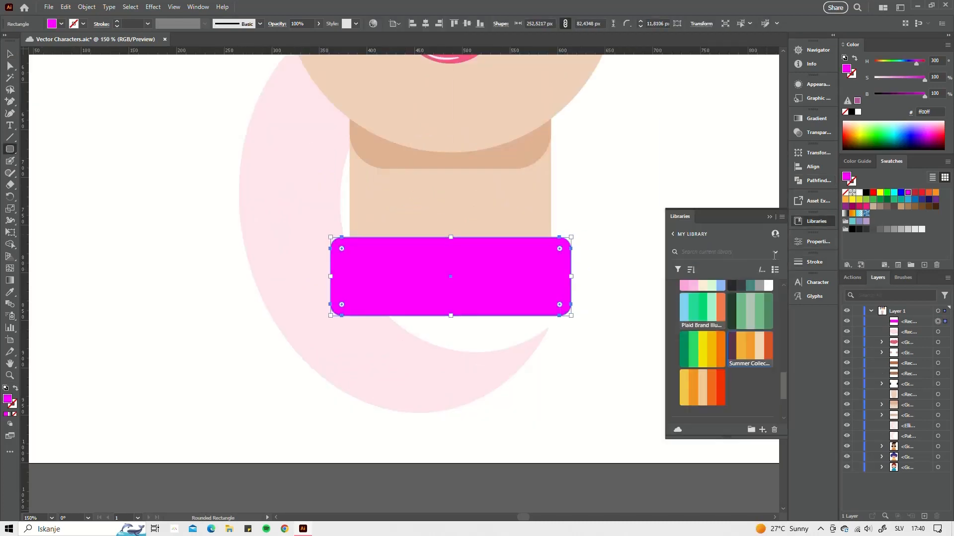
{"action": "scroll", "coordinate": [725, 347], "scroll_direction": "down", "scroll_amount": 3}
{"action": "left_click", "coordinate": [702, 360]}
{"action": "left_click", "coordinate": [684, 354]}
{"action": "left_click_drag", "start_coordinate": [398, 269], "coordinate": [368, 290]}
- Draw a rounded-rectangle body about 406 px by 166 px under the collar and round its shoulders to about 123 px
{"action": "scroll", "coordinate": [368, 269], "scroll_direction": "down", "scroll_amount": 2}
{"action": "left_click", "coordinate": [10, 149]}
{"action": "left_click_drag", "start_coordinate": [302, 280], "coordinate": [475, 343]}
{"action": "left_click_drag", "start_coordinate": [313, 285], "coordinate": [372, 313]}
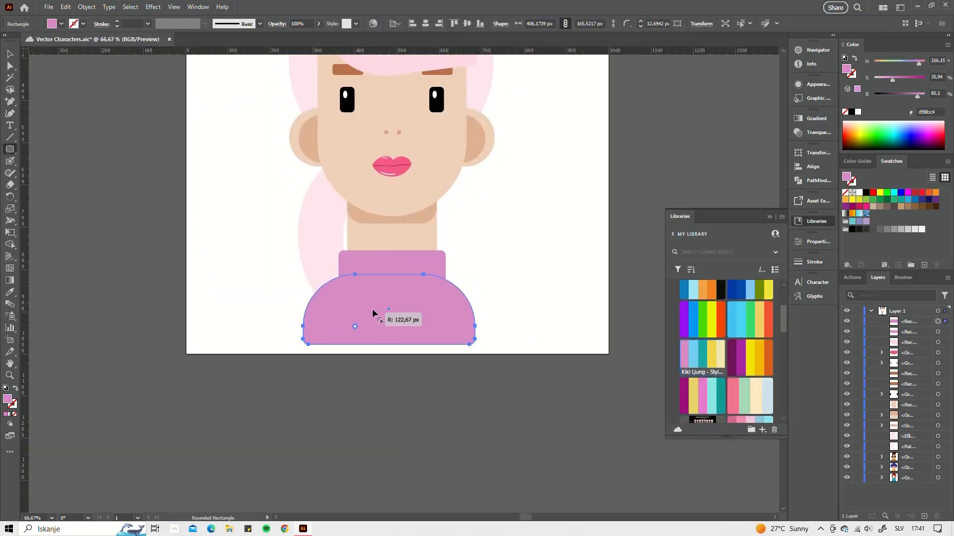
- Centre the sweater body horizontally with the collar
{"action": "left_click", "coordinate": [391, 265], "text": "shift"}
{"action": "left_click", "coordinate": [425, 24]}
{"action": "left_click", "coordinate": [269, 255]}
{"action": "left_click", "coordinate": [316, 256]}
- Restack the layers so the ponytail lies in front of the collar and beneath the face
{"action": "left_click_drag", "start_coordinate": [908, 332], "coordinate": [909, 382]}
{"action": "left_click", "coordinate": [938, 446]}
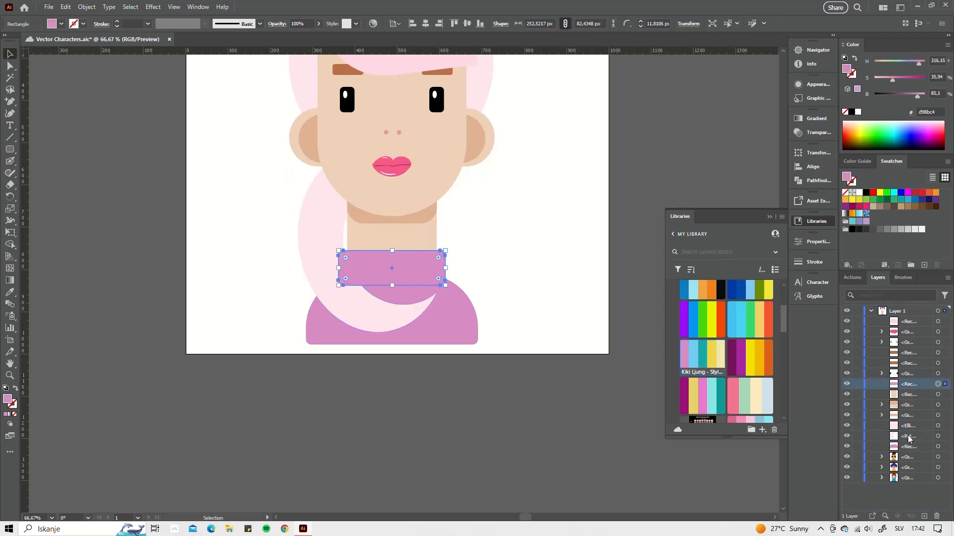
{"action": "left_click_drag", "start_coordinate": [908, 440], "coordinate": [907, 409]}
{"action": "left_click_drag", "start_coordinate": [905, 385], "coordinate": [905, 391]}
- Rotate and reposition the crescent ponytail so it curves from behind the head across the collar
{"action": "left_click", "coordinate": [412, 313]}
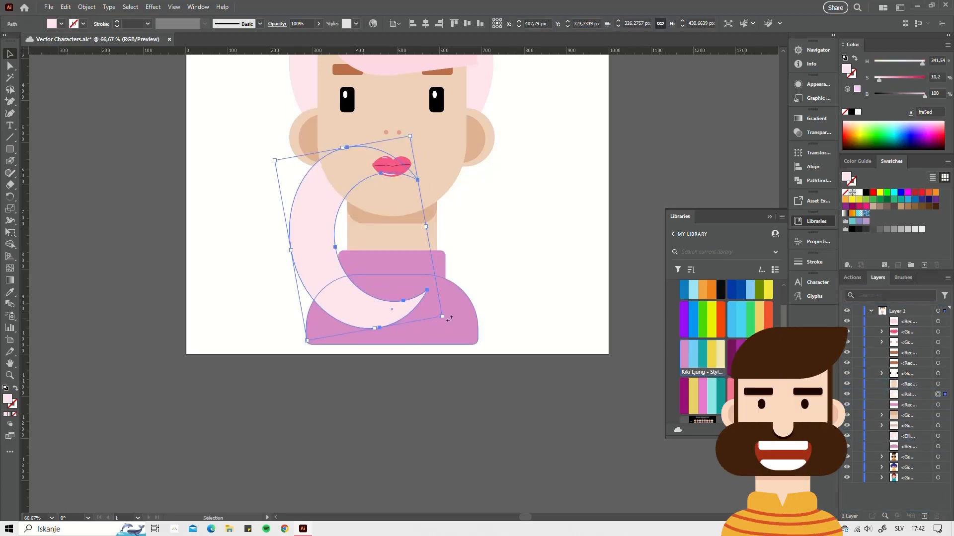
{"action": "left_click_drag", "start_coordinate": [442, 319], "coordinate": [464, 278]}
{"action": "mouse_move", "coordinate": [323, 253]}
{"action": "left_mouse_down"}
{"action": "mouse_move", "coordinate": [328, 275]}
{"action": "mouse_move", "coordinate": [319, 246]}
{"action": "left_mouse_up"}
{"action": "left_click_drag", "start_coordinate": [337, 338], "coordinate": [296, 316]}
{"action": "left_click_drag", "start_coordinate": [347, 263], "coordinate": [351, 248]}
{"action": "left_click_drag", "start_coordinate": [318, 208], "coordinate": [314, 201]}
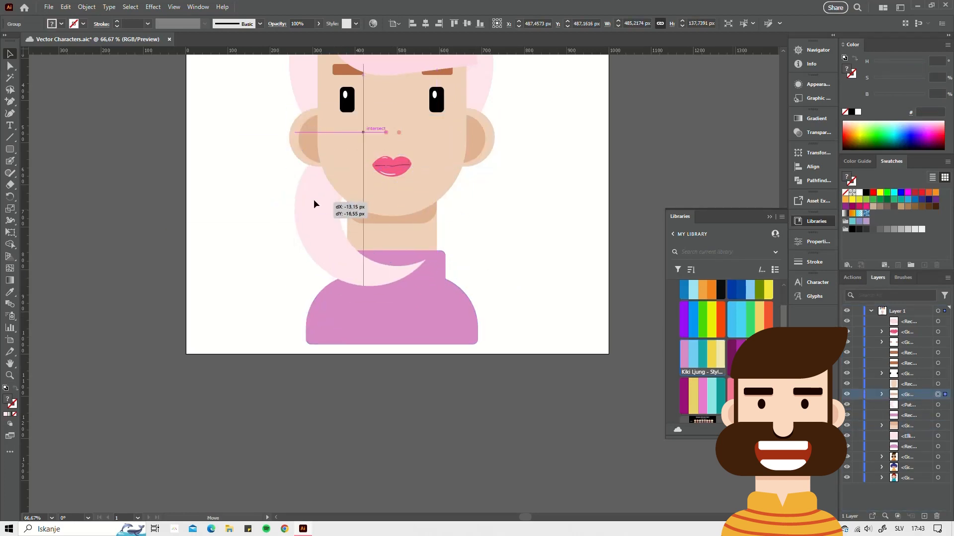
- Isolate the ponytail path and reshape its anchor points and handles into a smoother curve with a pointed tip
{"action": "double_click", "coordinate": [325, 209]}
{"action": "scroll", "coordinate": [329, 209], "scroll_direction": "up", "scroll_amount": 2}
{"action": "key", "text": "a"}
{"action": "left_click_drag", "start_coordinate": [362, 219], "coordinate": [370, 221]}
{"action": "left_click_drag", "start_coordinate": [437, 380], "coordinate": [402, 419]}
{"action": "left_click_drag", "start_coordinate": [556, 321], "coordinate": [538, 350]}
{"action": "mouse_move", "coordinate": [474, 345]}
{"action": "left_mouse_down"}
{"action": "mouse_move", "coordinate": [450, 368]}
{"action": "mouse_move", "coordinate": [469, 348]}
{"action": "left_mouse_up"}
{"action": "left_click_drag", "start_coordinate": [537, 350], "coordinate": [545, 328]}
{"action": "left_click_drag", "start_coordinate": [402, 419], "coordinate": [410, 440]}
{"action": "left_click_drag", "start_coordinate": [532, 353], "coordinate": [514, 385]}
{"action": "left_click_drag", "start_coordinate": [470, 348], "coordinate": [499, 354]}
{"action": "scroll", "coordinate": [499, 355], "scroll_direction": "down", "scroll_amount": 2}
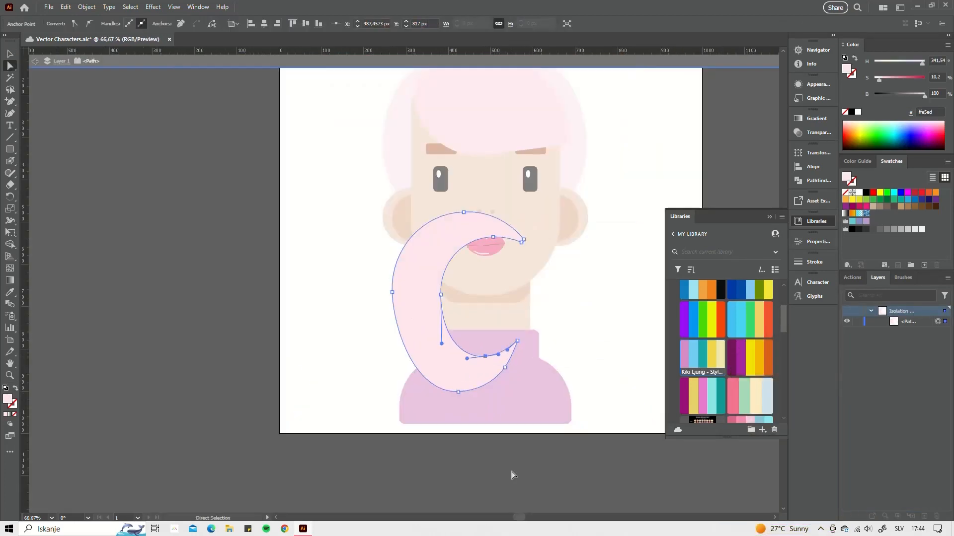
{"action": "double_click", "coordinate": [513, 475]}
- Add an anchor point midway along the neck shadow's lower edge and pull it down into a curve
{"action": "scroll", "coordinate": [419, 402], "scroll_direction": "down", "scroll_amount": 1}
{"action": "scroll", "coordinate": [434, 318], "scroll_direction": "up", "scroll_amount": 5}
{"action": "left_click", "coordinate": [437, 252]}
{"action": "key", "text": "plus"}
{"action": "left_click", "coordinate": [437, 256]}
{"action": "key", "text": "a"}
{"action": "left_click_drag", "start_coordinate": [438, 257], "coordinate": [441, 283]}
{"action": "left_click_drag", "start_coordinate": [401, 283], "coordinate": [400, 289]}
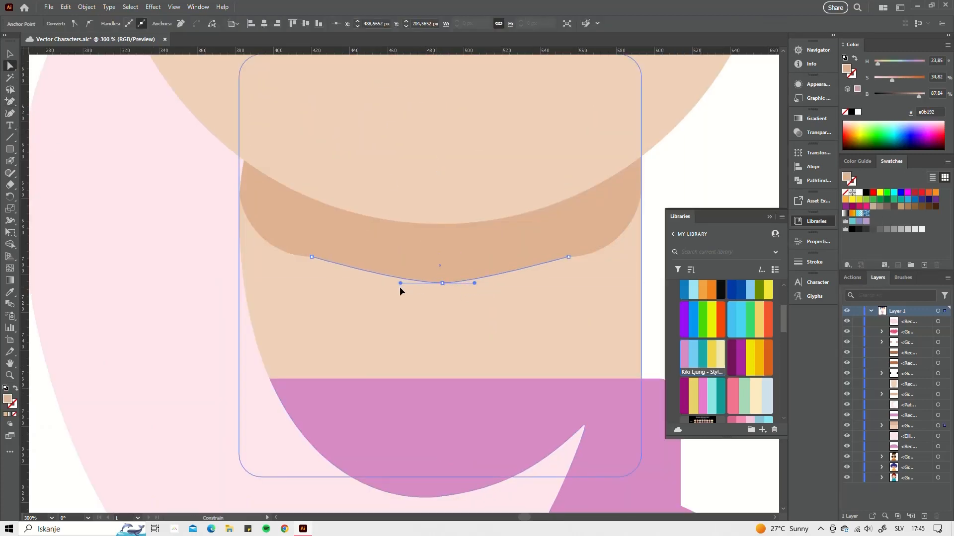
- Smooth the neck shadow by moving its side anchors inward, and raise it into a thin band under the chin
{"action": "left_click_drag", "start_coordinate": [483, 278], "coordinate": [492, 276]}
{"action": "left_click_drag", "start_coordinate": [568, 256], "coordinate": [533, 272]}
{"action": "left_click_drag", "start_coordinate": [311, 256], "coordinate": [334, 266]}
{"action": "scroll", "coordinate": [161, 91], "scroll_direction": "down", "scroll_amount": 1}
{"action": "left_click_drag", "start_coordinate": [430, 174], "coordinate": [430, 155]}
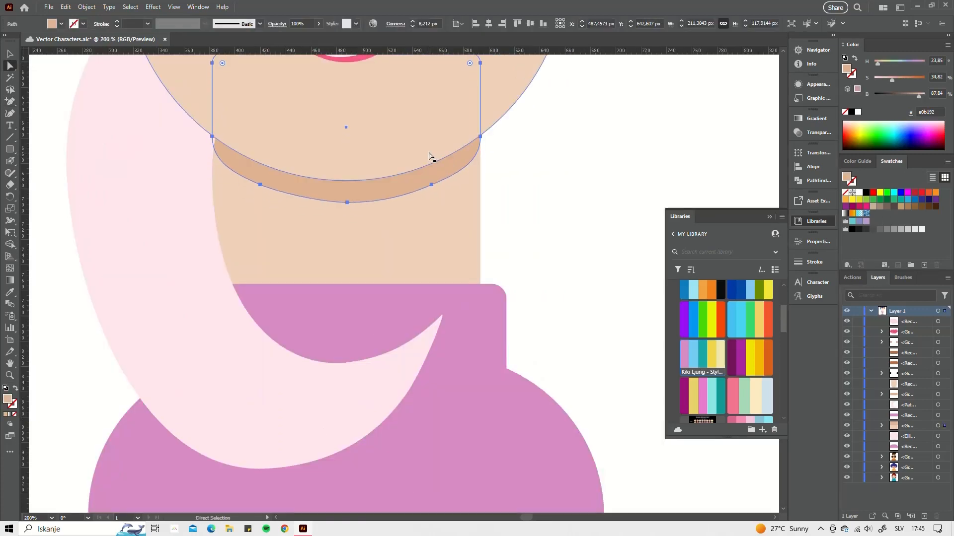
- Unite the collar and body into a single sweater shape
{"action": "scroll", "coordinate": [430, 155], "scroll_direction": "down", "scroll_amount": 2}
{"action": "left_click", "coordinate": [460, 278]}
{"action": "left_click", "coordinate": [450, 221], "text": "shift"}
{"action": "left_click", "coordinate": [818, 181]}
{"action": "left_click", "coordinate": [682, 175]}
{"action": "left_click", "coordinate": [662, 321]}
- Try to open the pink Artwork 6 pattern from the library for use on the sweater
{"action": "scroll", "coordinate": [661, 320], "scroll_direction": "down", "scroll_amount": 3}
{"action": "scroll", "coordinate": [409, 268], "scroll_direction": "up", "scroll_amount": 3}
{"action": "left_click", "coordinate": [409, 268]}
{"action": "left_click", "coordinate": [816, 221]}
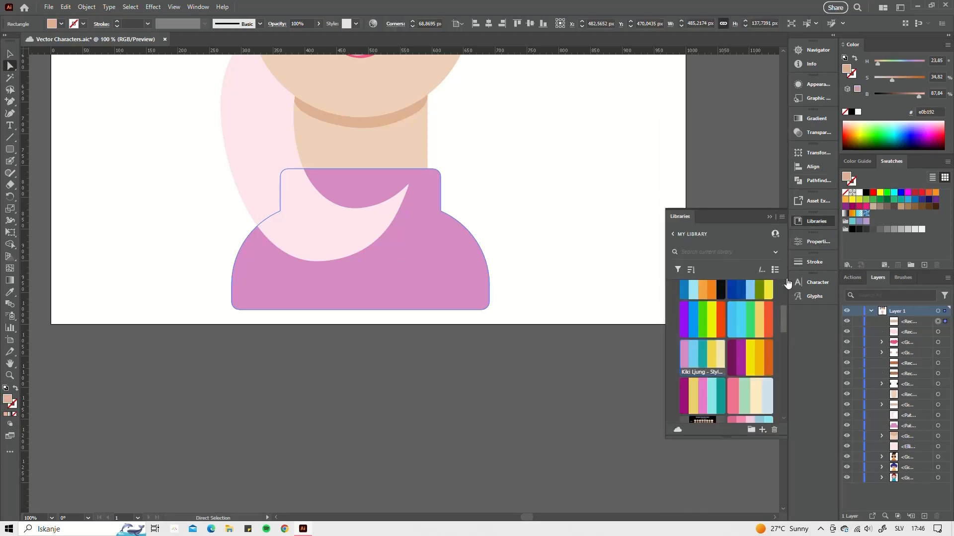
{"action": "scroll", "coordinate": [784, 282], "scroll_direction": "up", "scroll_amount": 5}
{"action": "scroll", "coordinate": [745, 317], "scroll_direction": "down", "scroll_amount": 2}
{"action": "double_click", "coordinate": [710, 357]}
{"action": "key", "text": "ctrl+w"}
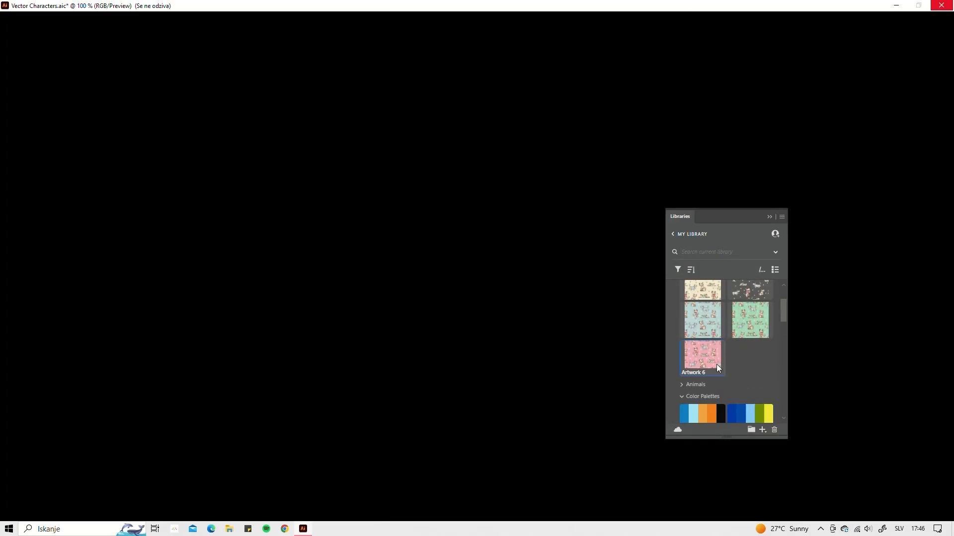
{"action": "left_click", "coordinate": [302, 530]}
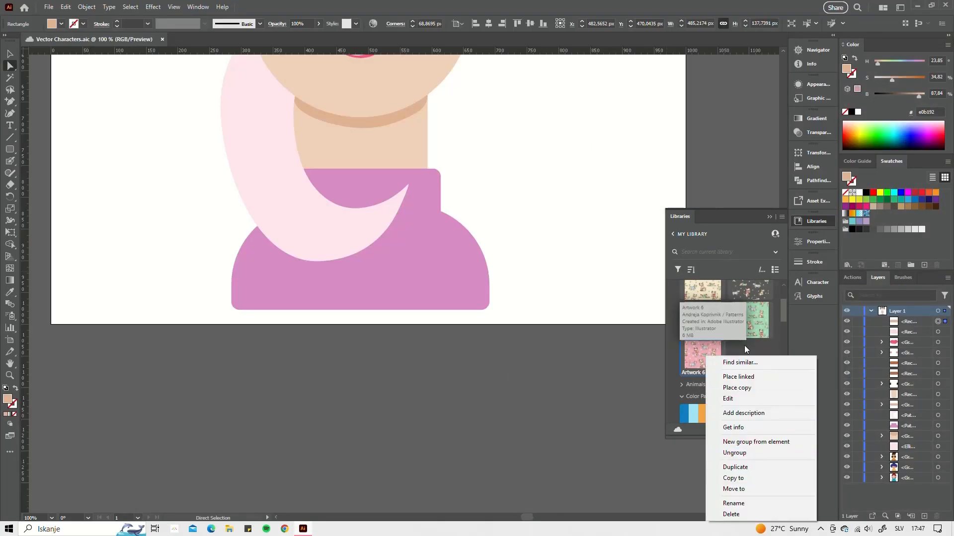
- Fill the sweater with a pattern from the rainbow doodles patterns swatch library
{"action": "left_click", "coordinate": [847, 264]}
{"action": "left_click", "coordinate": [726, 479]}
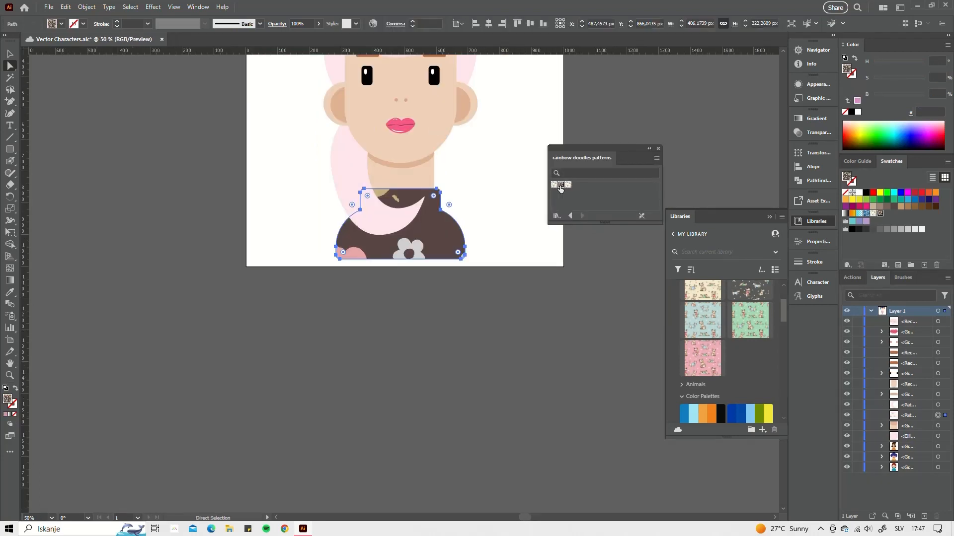
{"action": "right_click", "coordinate": [436, 223]}
{"action": "mouse_move", "coordinate": [465, 454]}
{"action": "left_click", "coordinate": [557, 372]}
{"action": "key", "text": "Escape"}
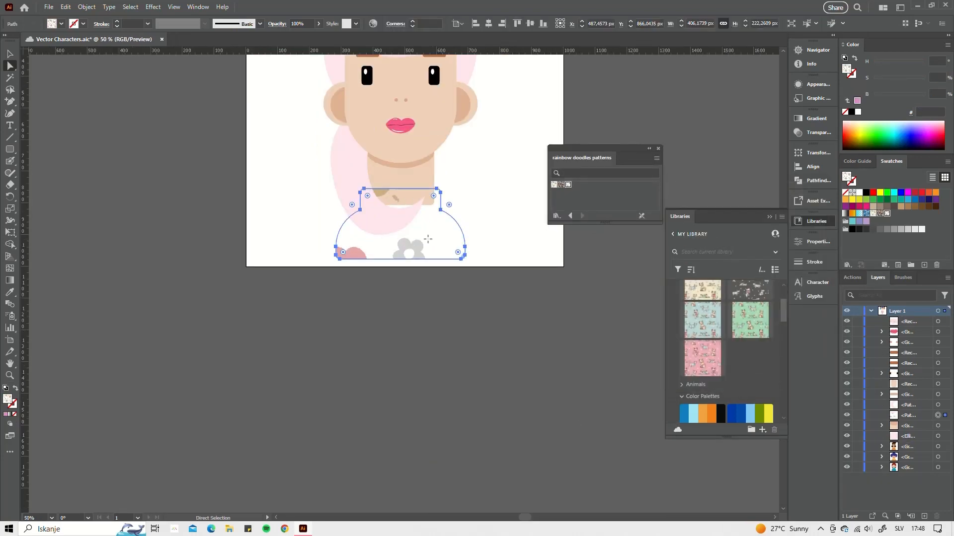
- Scale only the sweater's pattern uniformly, leaving objects untransformed
{"action": "left_click", "coordinate": [86, 7]}
{"action": "mouse_move", "coordinate": [106, 18]}
{"action": "left_click", "coordinate": [287, 69]}
{"action": "left_click", "coordinate": [679, 327]}
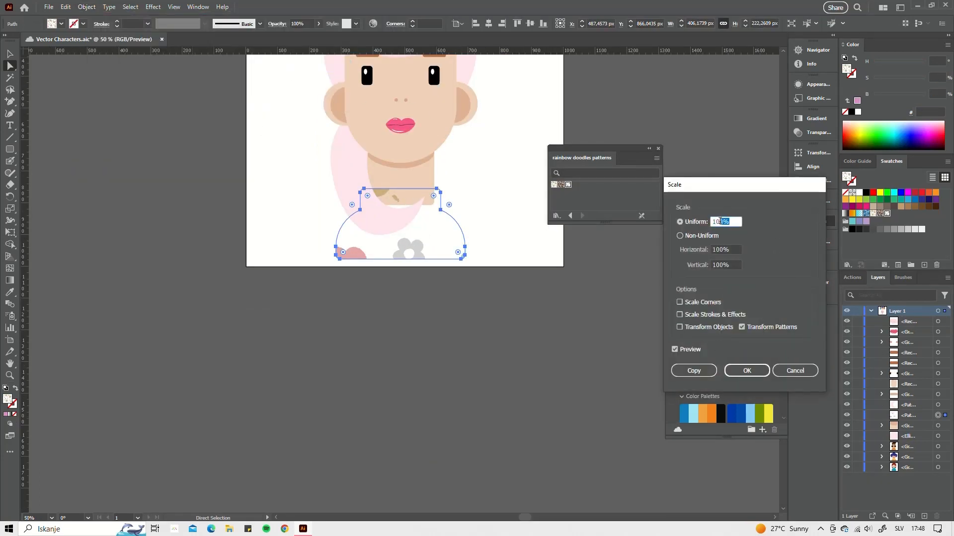
{"action": "left_click", "coordinate": [675, 349]}
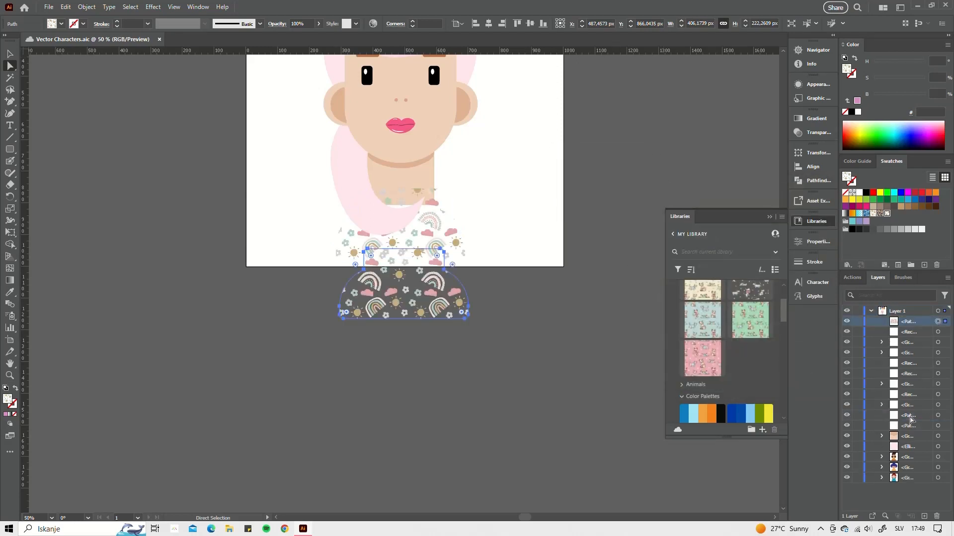
- Move the sweater copy directly beneath the patterned one and fill it with light purple ba9bc9
{"action": "left_click_drag", "start_coordinate": [910, 419], "coordinate": [909, 420]}
{"action": "left_click", "coordinate": [937, 426]}
{"action": "left_click", "coordinate": [865, 221]}
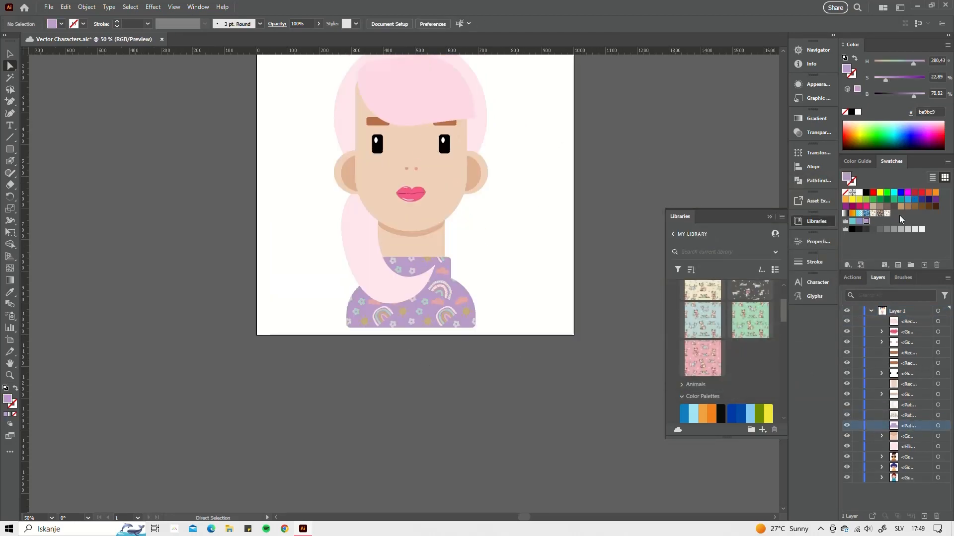
- Set the patterned sweater layer to 68% opacity and change its blending mode over the purple layer
{"action": "left_click", "coordinate": [412, 313]}
{"action": "left_click", "coordinate": [769, 217]}
{"action": "left_click", "coordinate": [277, 24]}
{"action": "left_click", "coordinate": [197, 40]}
{"action": "left_click", "coordinate": [193, 136]}
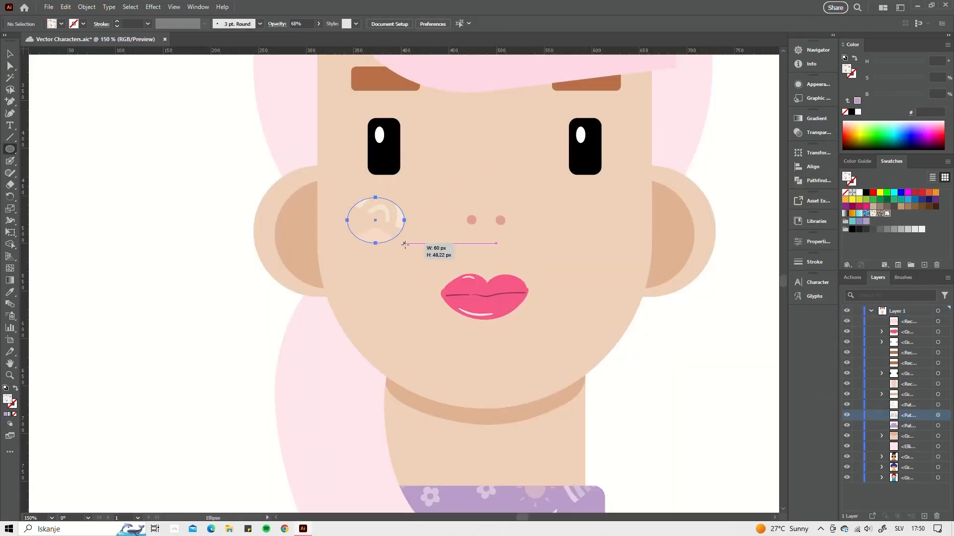
- Fill the cheek ellipse below the eye with pink f95387
{"action": "double_click", "coordinate": [7, 399]}
{"action": "left_click", "coordinate": [227, 234]}
{"action": "type", "text": "f95387"}
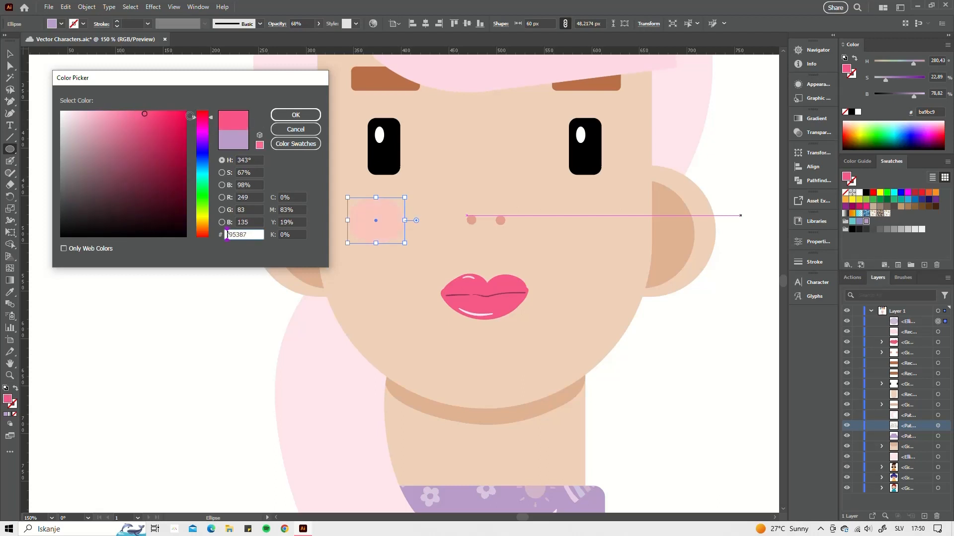
{"action": "left_click", "coordinate": [296, 115]}
- Set the cheek ellipse to 100% opacity and change its fill to soft pink ff8d95
{"action": "left_click", "coordinate": [318, 24]}
{"action": "left_click", "coordinate": [277, 24]}
{"action": "double_click", "coordinate": [6, 399]}
{"action": "left_click", "coordinate": [296, 114]}
- Narrow the cheek ellipse to about 56 px wide and place a copy on the opposite cheek
{"action": "left_click", "coordinate": [10, 54]}
{"action": "left_click_drag", "start_coordinate": [375, 221], "coordinate": [364, 220]}
{"action": "left_click_drag", "start_coordinate": [393, 243], "coordinate": [391, 241]}
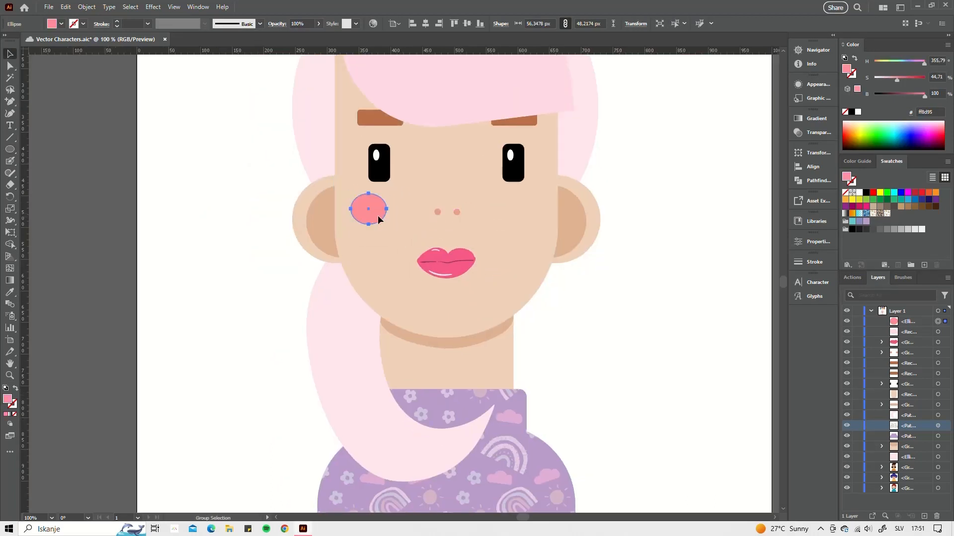
{"action": "left_click_drag", "start_coordinate": [366, 209], "coordinate": [526, 209]}
- Apply a Gaussian Blur with a radius of about 7 pixels to both cheeks
{"action": "left_click", "coordinate": [363, 211], "text": "shift"}
{"action": "left_click", "coordinate": [810, 242]}
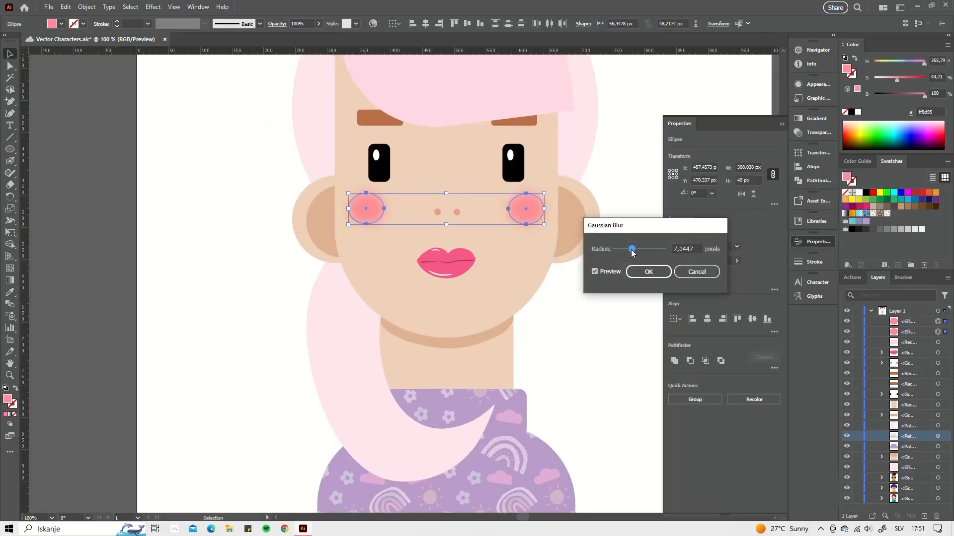
{"action": "key", "text": "Return"}
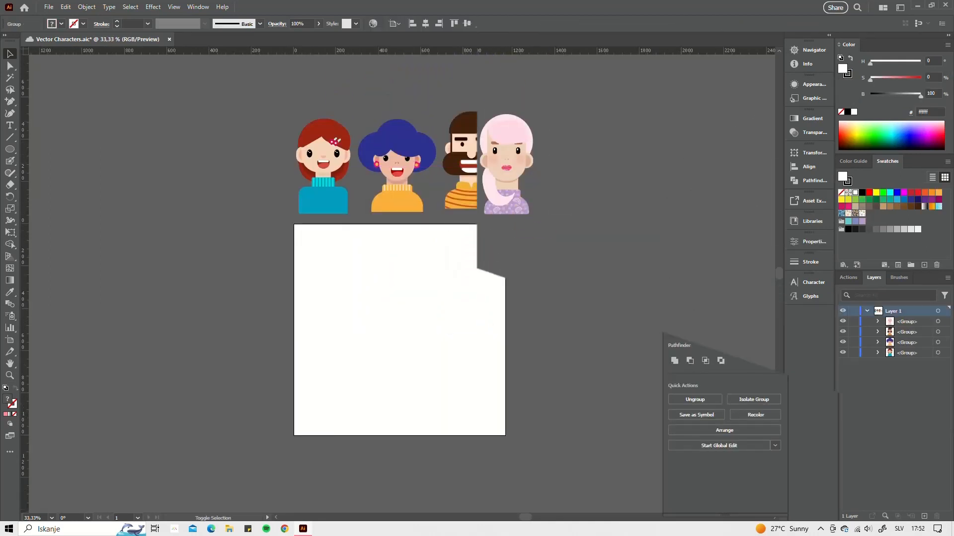
{"action": "scroll", "coordinate": [397, 278], "scroll_direction": "right", "scroll_amount": 3}
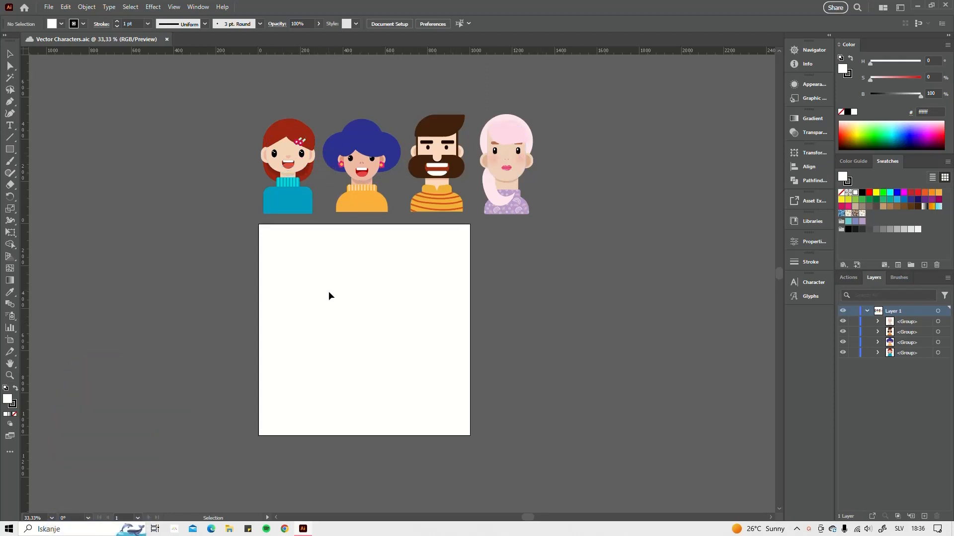
{"action": "scroll", "coordinate": [344, 304], "scroll_direction": "left", "scroll_amount": 3}
{"action": "scroll", "coordinate": [344, 304], "scroll_direction": "down", "scroll_amount": 1}
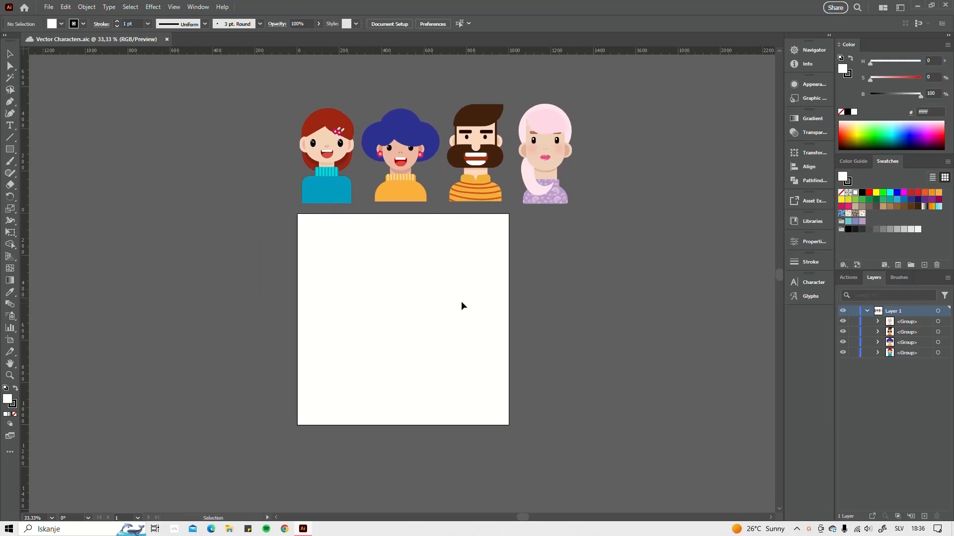
{"action": "scroll", "coordinate": [467, 287], "scroll_direction": "up", "scroll_amount": 2}
{"action": "scroll", "coordinate": [464, 287], "scroll_direction": "down", "scroll_amount": 2}
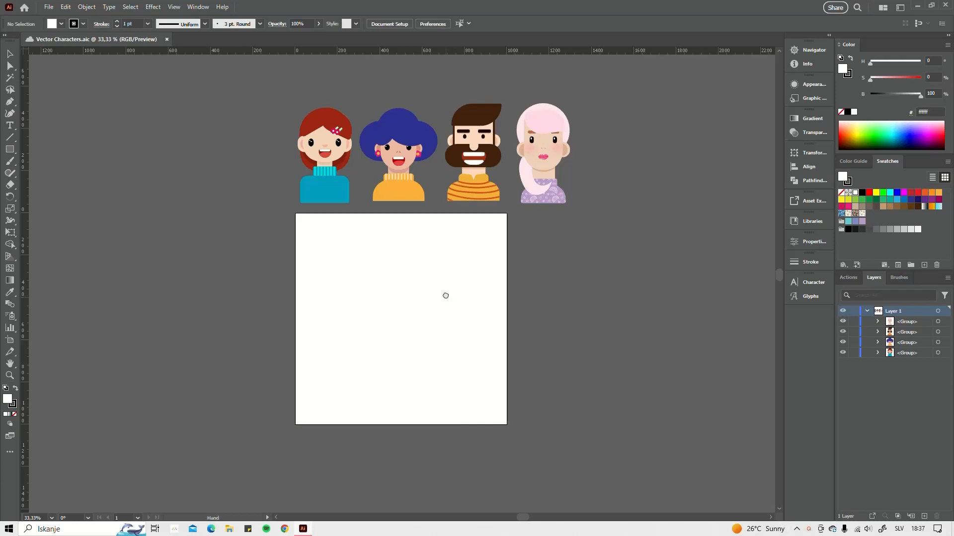
{"action": "scroll", "coordinate": [446, 296], "scroll_direction": "down", "scroll_amount": 1}
{"action": "scroll", "coordinate": [437, 300], "scroll_direction": "up", "scroll_amount": 1}
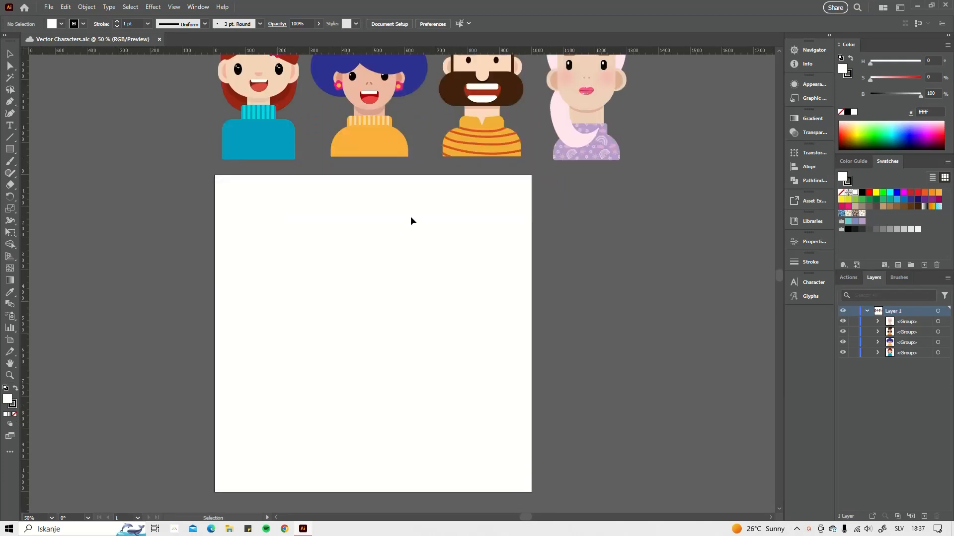
{"action": "mouse_move", "coordinate": [369, 295]}
{"action": "left_mouse_down"}
{"action": "mouse_move", "coordinate": [385, 279]}
{"action": "mouse_move", "coordinate": [385, 288]}
{"action": "left_mouse_up"}
{"action": "scroll", "coordinate": [390, 283], "scroll_direction": "up", "scroll_amount": 3}
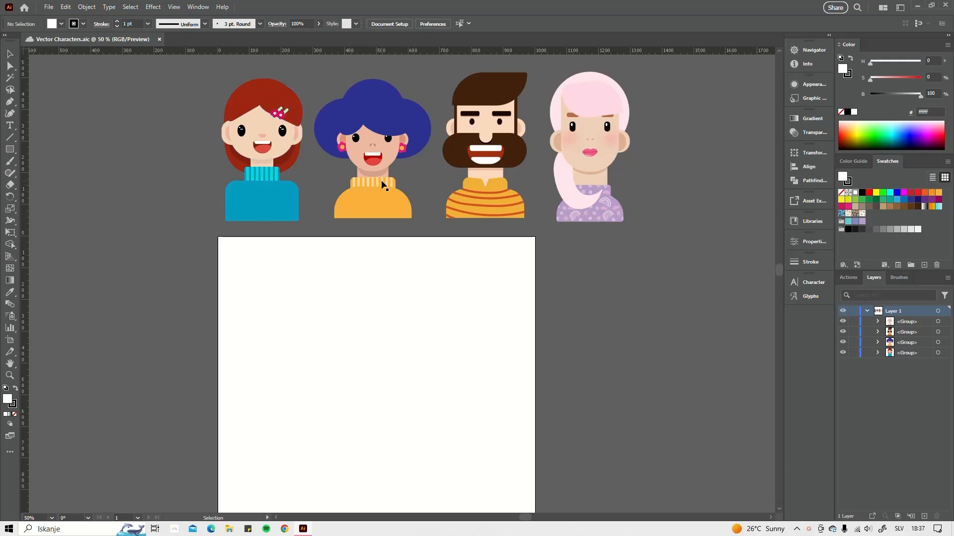
{"action": "scroll", "coordinate": [390, 303], "scroll_direction": "down", "scroll_amount": 3}
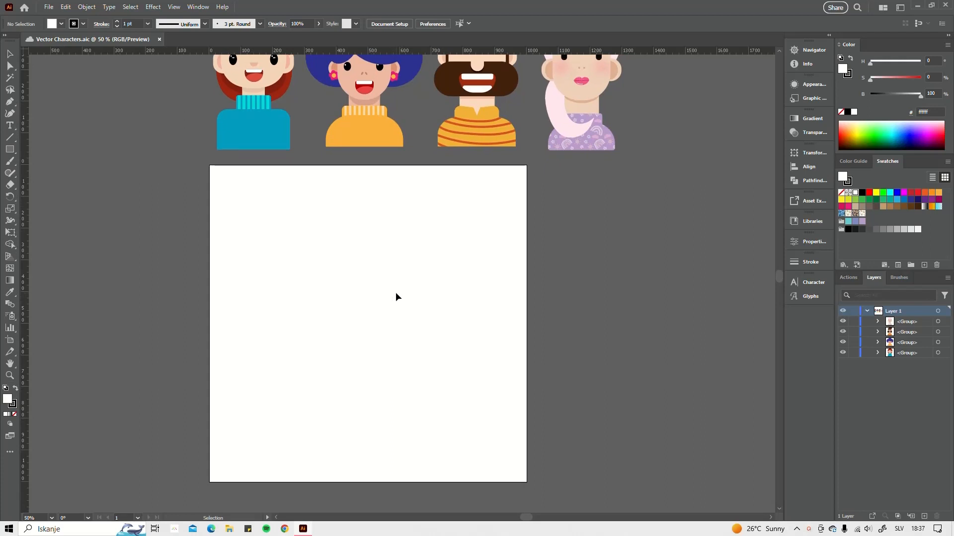
{"action": "right_click", "coordinate": [12, 155]}
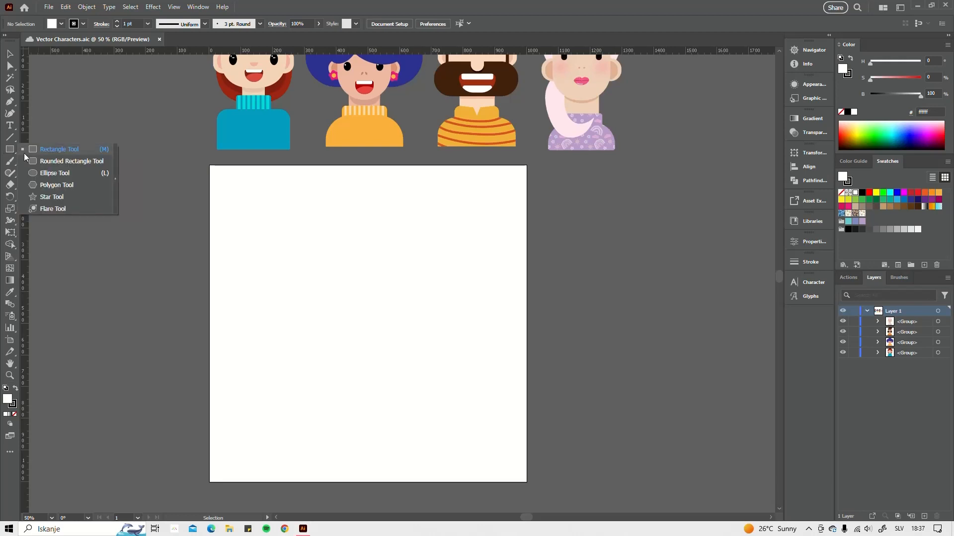
{"action": "left_click", "coordinate": [10, 68]}
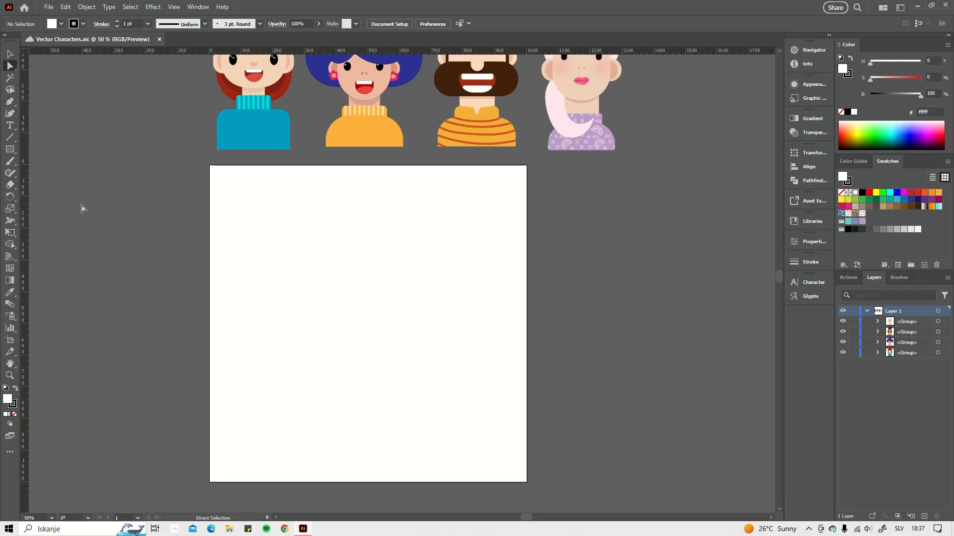
- Draw a rounded rectangle about 351 by 496 px for the head in the middle of the blank artboard
{"action": "left_click", "coordinate": [17, 153]}
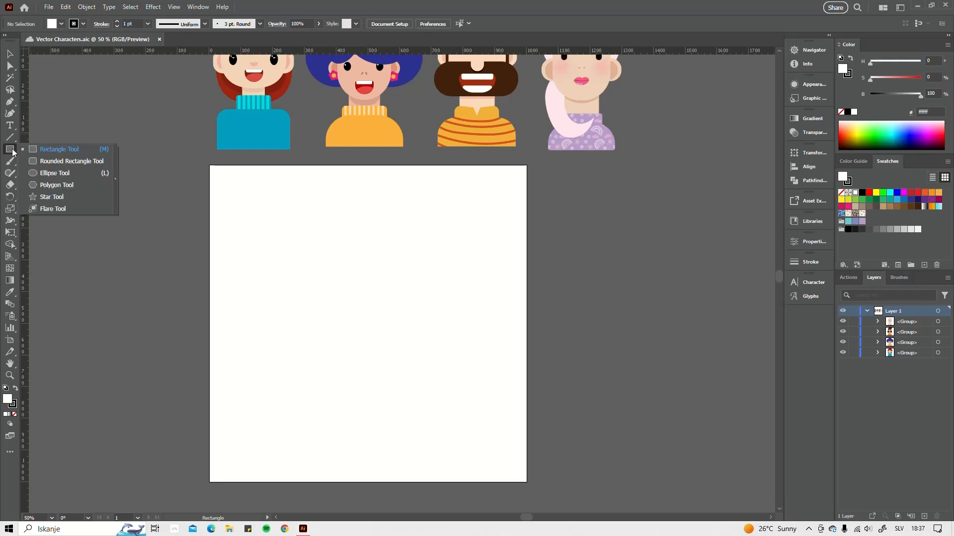
{"action": "left_click", "coordinate": [63, 162]}
{"action": "scroll", "coordinate": [309, 275], "scroll_direction": "down", "scroll_amount": 2}
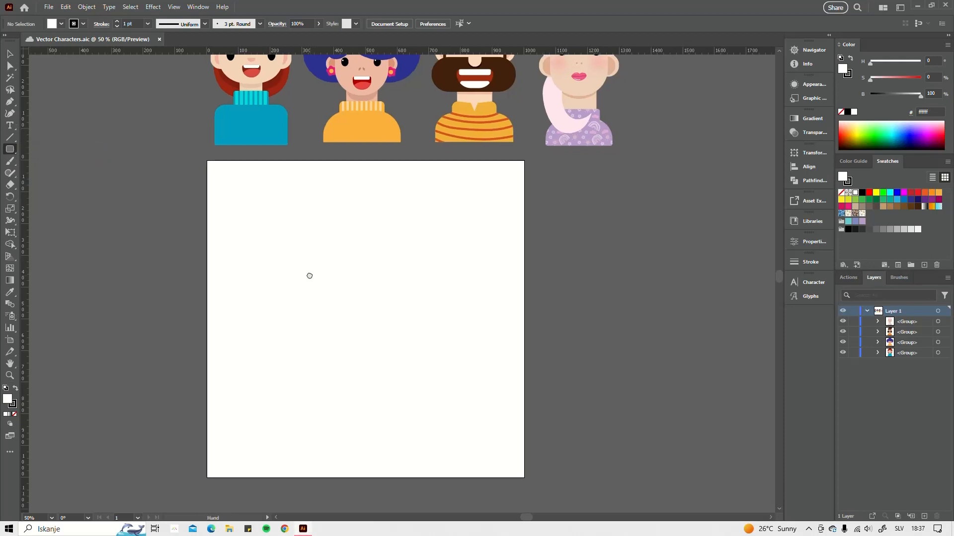
{"action": "left_click_drag", "start_coordinate": [296, 191], "coordinate": [407, 348]}
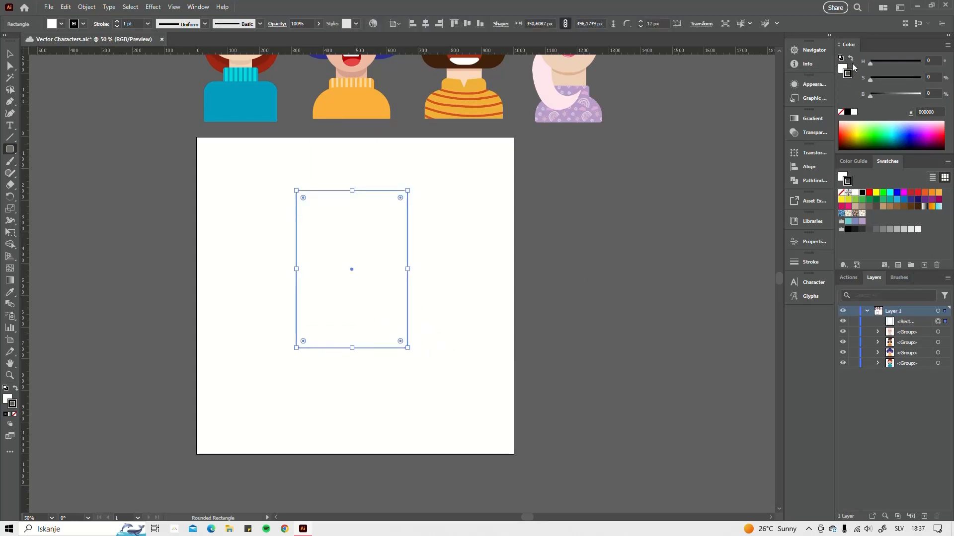
- Remove the head rectangle's stroke and fill it with skin tone ead0bb
{"action": "left_click", "coordinate": [841, 112]}
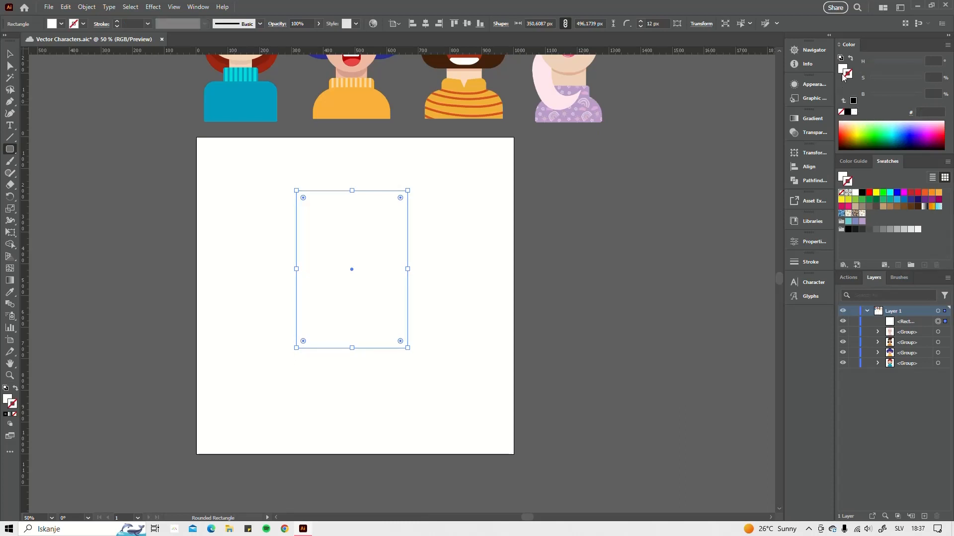
{"action": "left_click", "coordinate": [844, 68]}
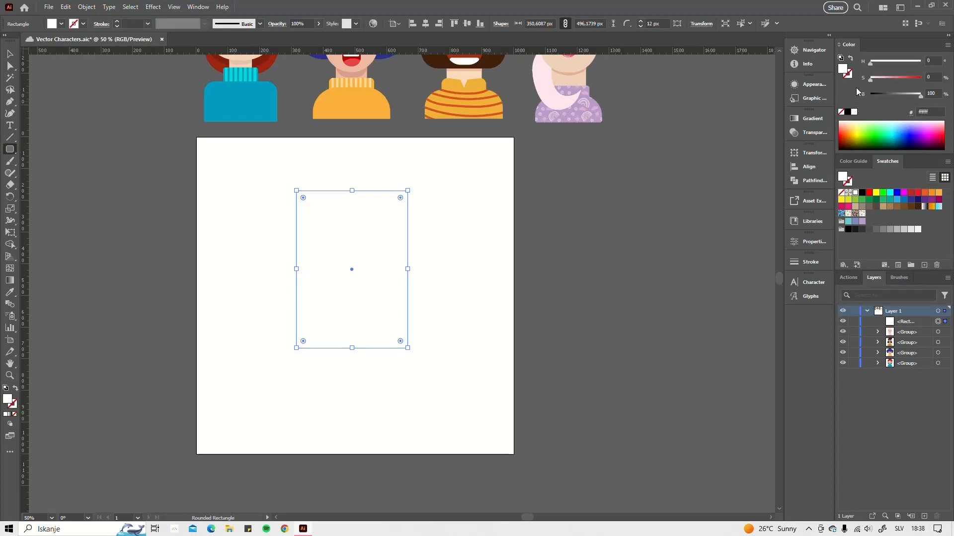
{"action": "left_click_drag", "start_coordinate": [883, 79], "coordinate": [876, 78]}
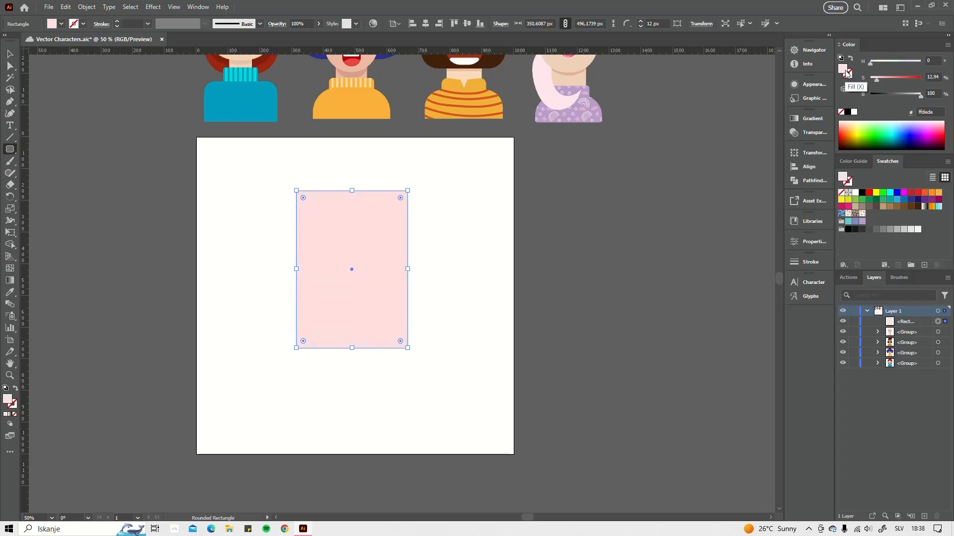
{"action": "double_click", "coordinate": [845, 70]}
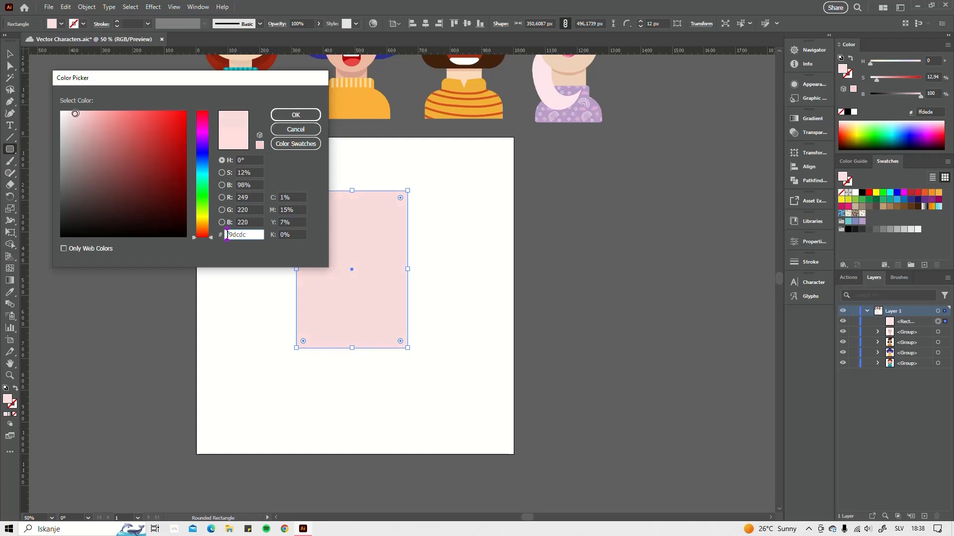
{"action": "left_click_drag", "start_coordinate": [75, 114], "coordinate": [92, 117]}
{"action": "left_click_drag", "start_coordinate": [198, 234], "coordinate": [198, 228]}
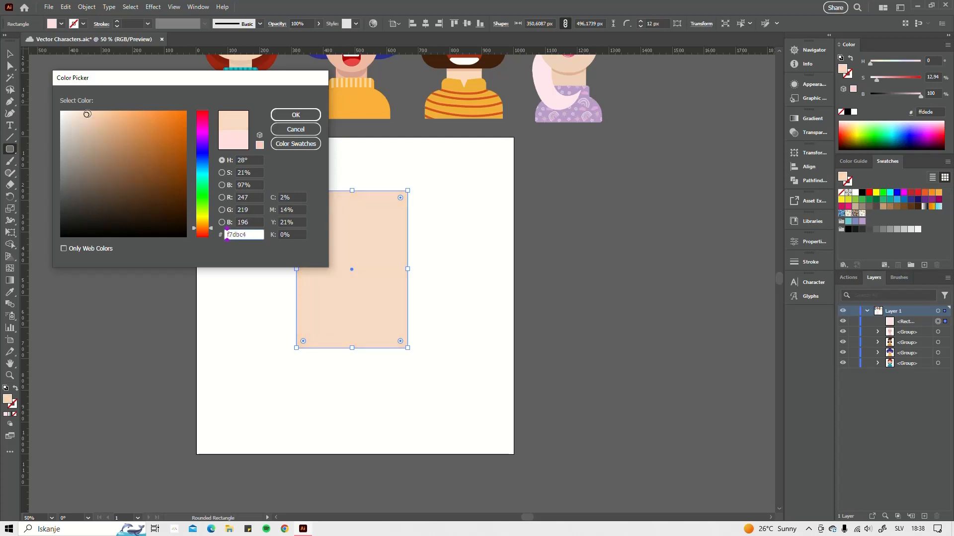
{"action": "left_click_drag", "start_coordinate": [87, 115], "coordinate": [85, 121]}
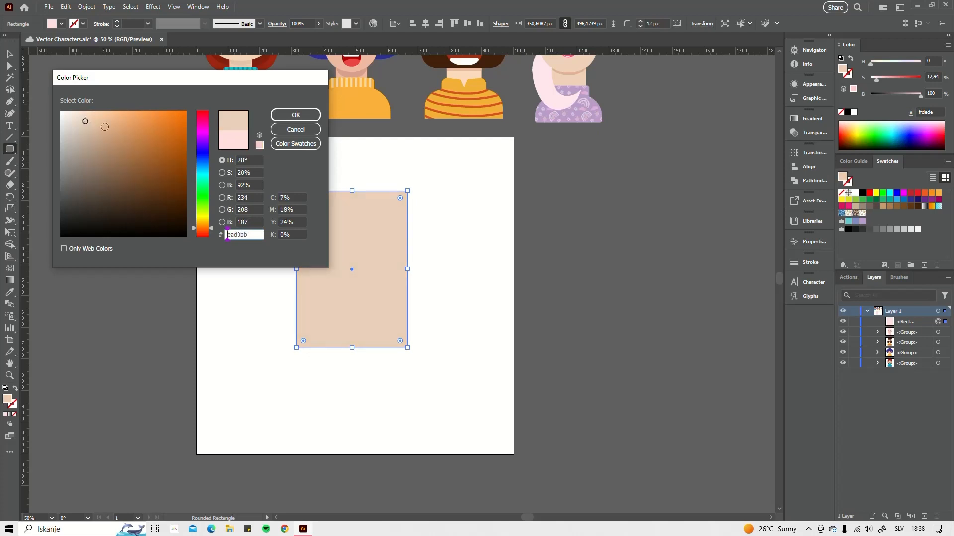
{"action": "left_click", "coordinate": [295, 114]}
- Round the head's two bottom corners fully so the lower edge forms a semicircular chin
{"action": "scroll", "coordinate": [366, 330], "scroll_direction": "left", "scroll_amount": 2}
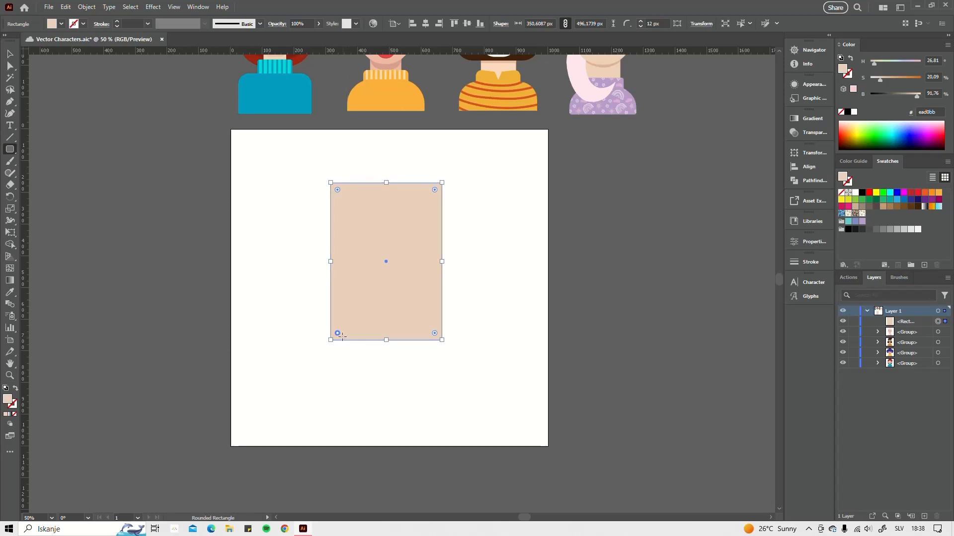
{"action": "left_click_drag", "start_coordinate": [435, 334], "coordinate": [424, 310]}
{"action": "left_click_drag", "start_coordinate": [434, 330], "coordinate": [439, 336]}
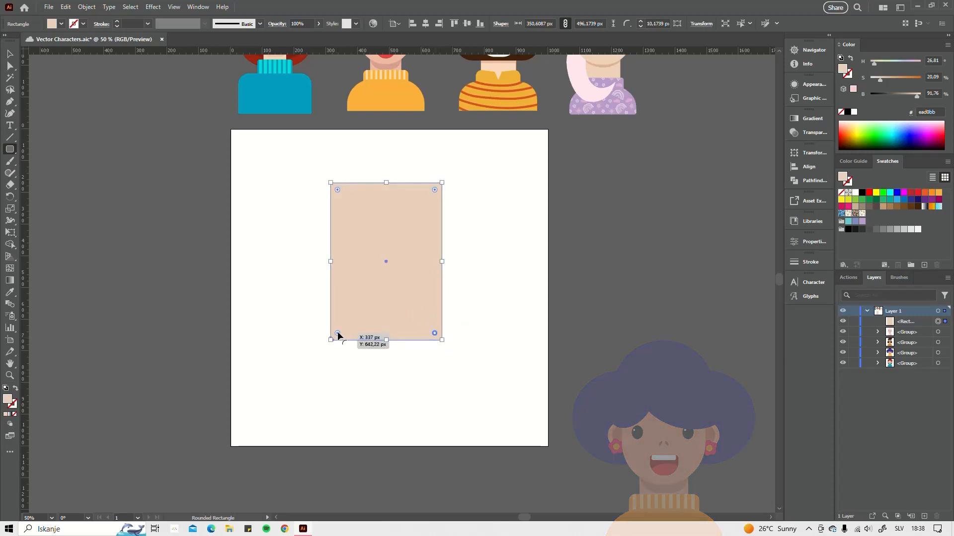
{"action": "left_click_drag", "start_coordinate": [338, 333], "coordinate": [377, 268]}
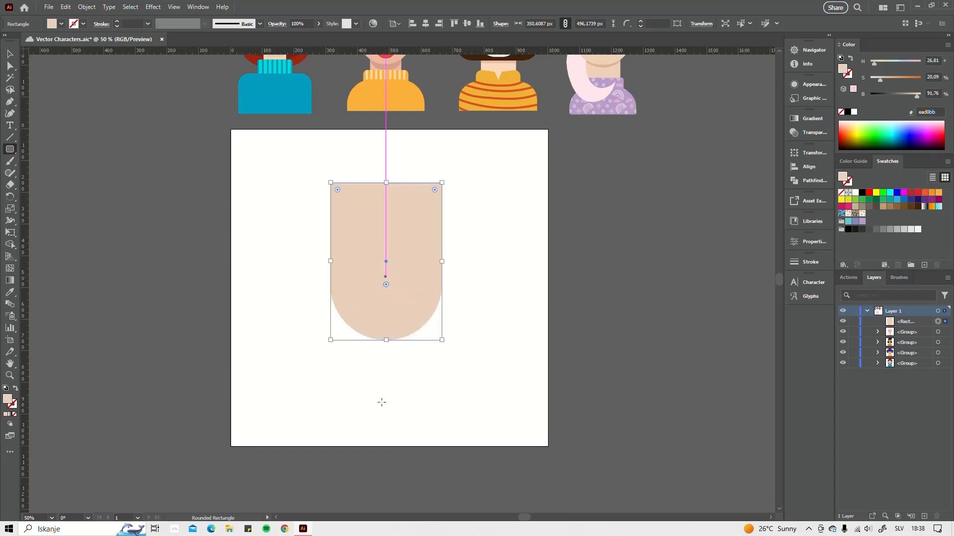
- Round the head's two top corners moderately, much less than the chin
{"action": "left_click", "coordinate": [337, 189]}
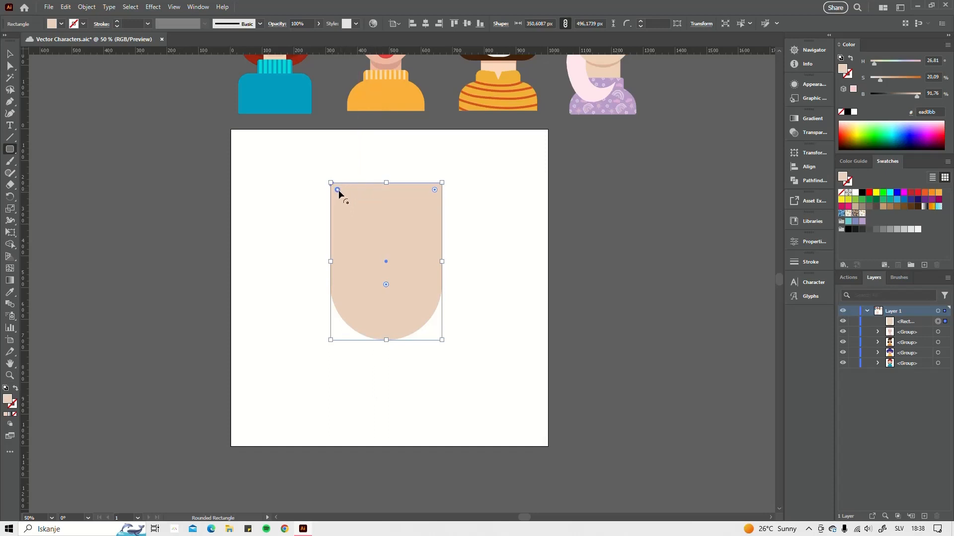
{"action": "left_click", "coordinate": [435, 189], "text": "shift"}
{"action": "left_click_drag", "start_coordinate": [434, 191], "coordinate": [423, 208]}
{"action": "key", "text": "ctrl+shift+a"}
{"action": "left_click", "coordinate": [10, 54]}
- Draw a rounded rectangle about 221 by 296 px for the neck, overlapping the chin and extending below it
{"action": "left_click_drag", "start_coordinate": [292, 207], "coordinate": [282, 301]}
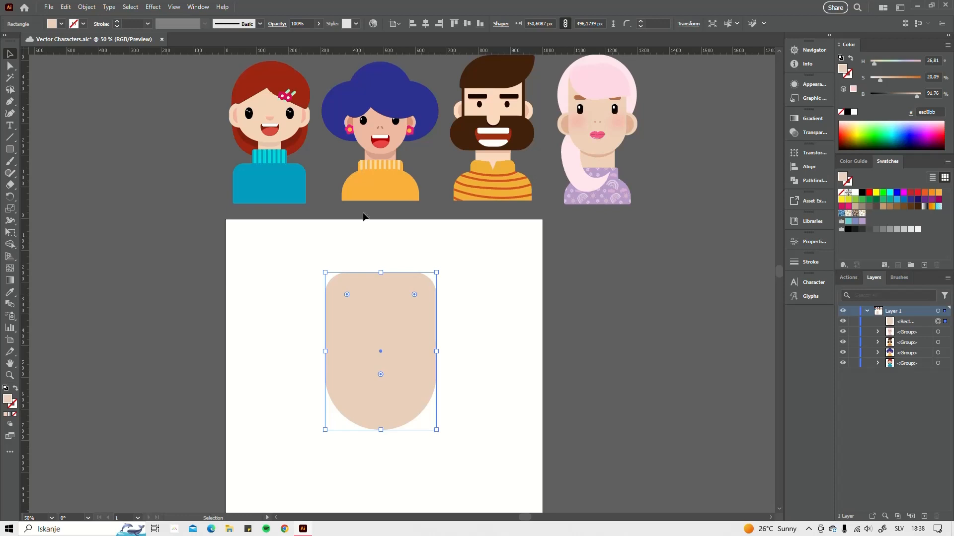
{"action": "scroll", "coordinate": [446, 323], "scroll_direction": "down", "scroll_amount": 4}
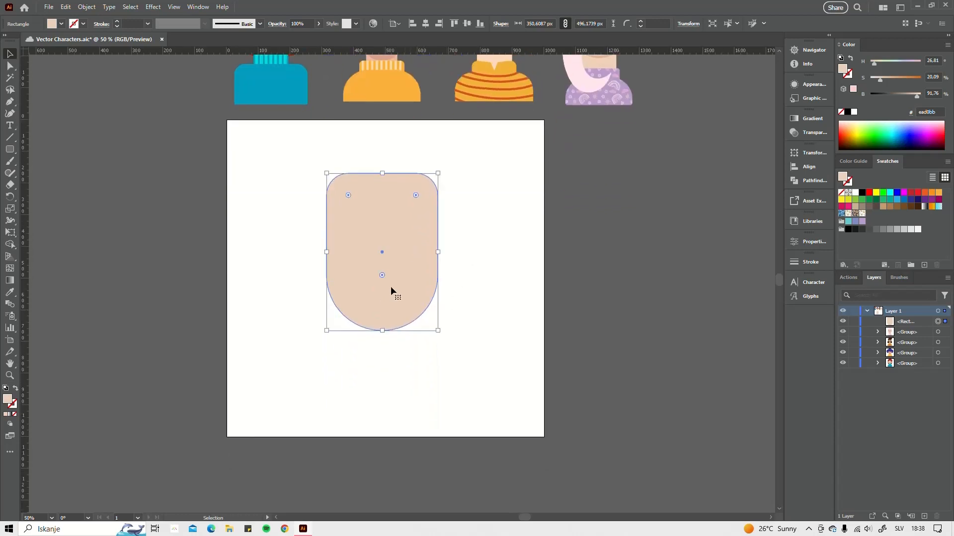
{"action": "scroll", "coordinate": [384, 252], "scroll_direction": "down", "scroll_amount": 1}
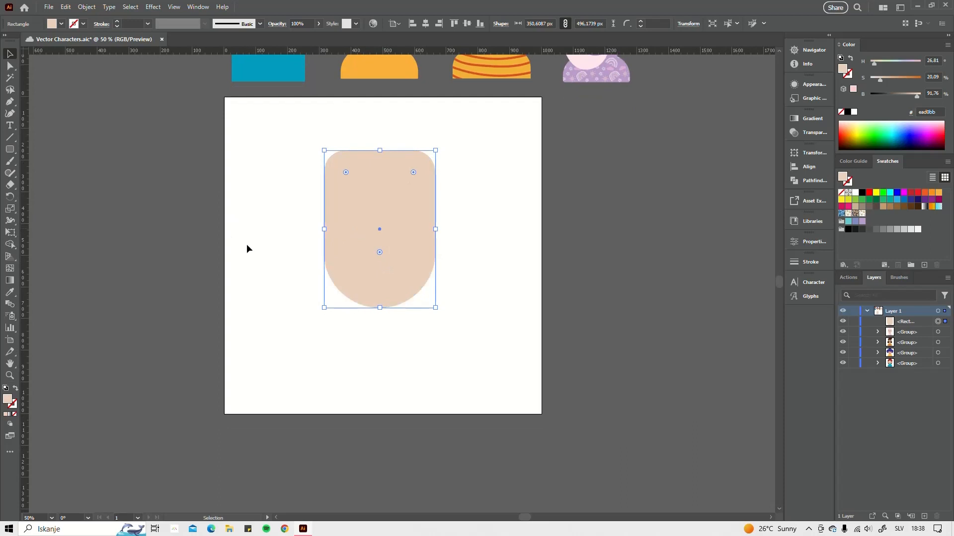
{"action": "left_click", "coordinate": [16, 152]}
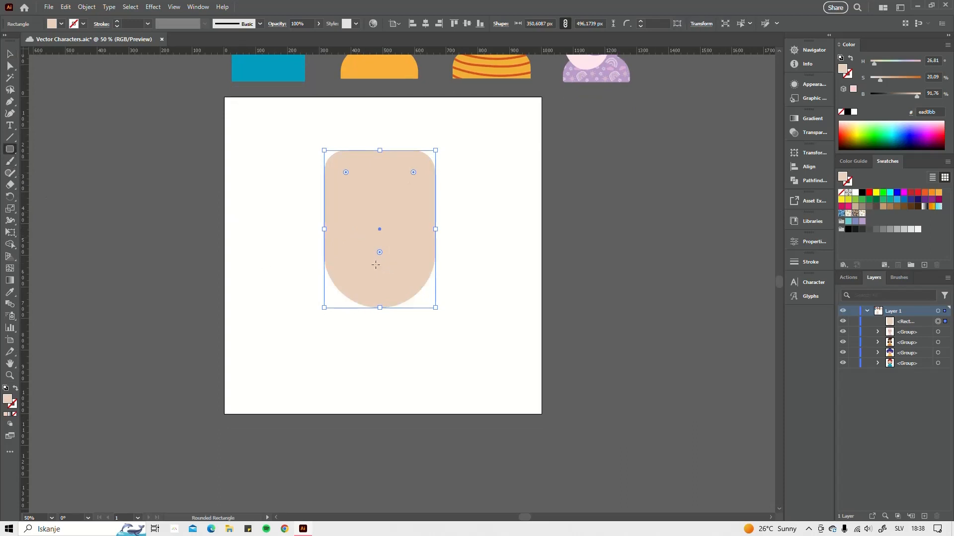
{"action": "scroll", "coordinate": [368, 298], "scroll_direction": "right", "scroll_amount": 1}
{"action": "scroll", "coordinate": [327, 236], "scroll_direction": "down", "scroll_amount": 2}
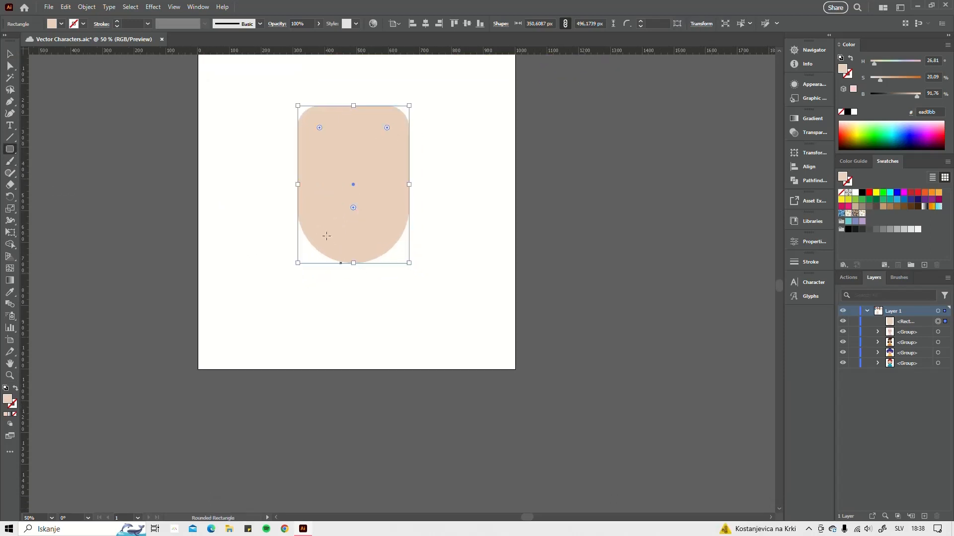
{"action": "left_click_drag", "start_coordinate": [322, 222], "coordinate": [392, 315]}
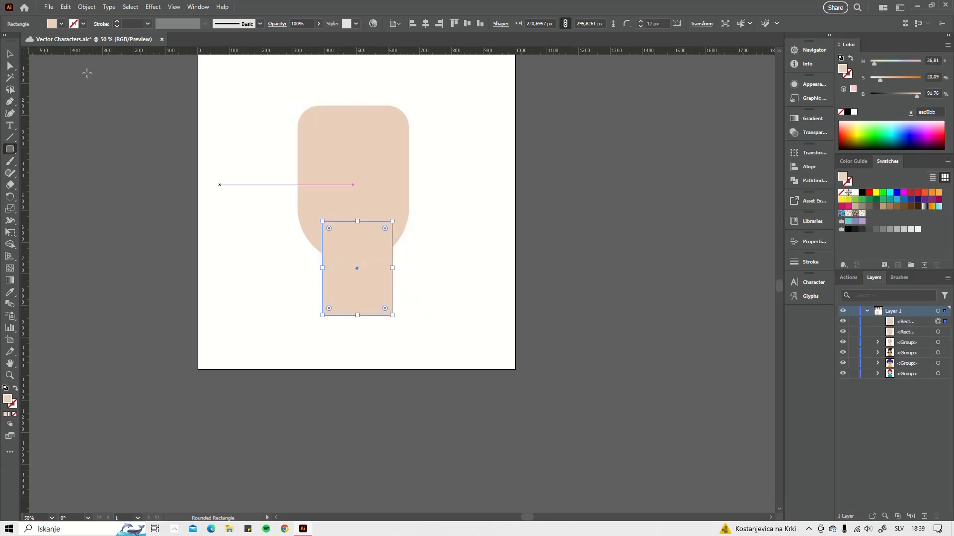
- Align the head and neck on their horizontal centres and shift both slightly up and to the left on the artboard
{"action": "key", "text": "v"}
{"action": "left_click_drag", "start_coordinate": [285, 174], "coordinate": [400, 290]}
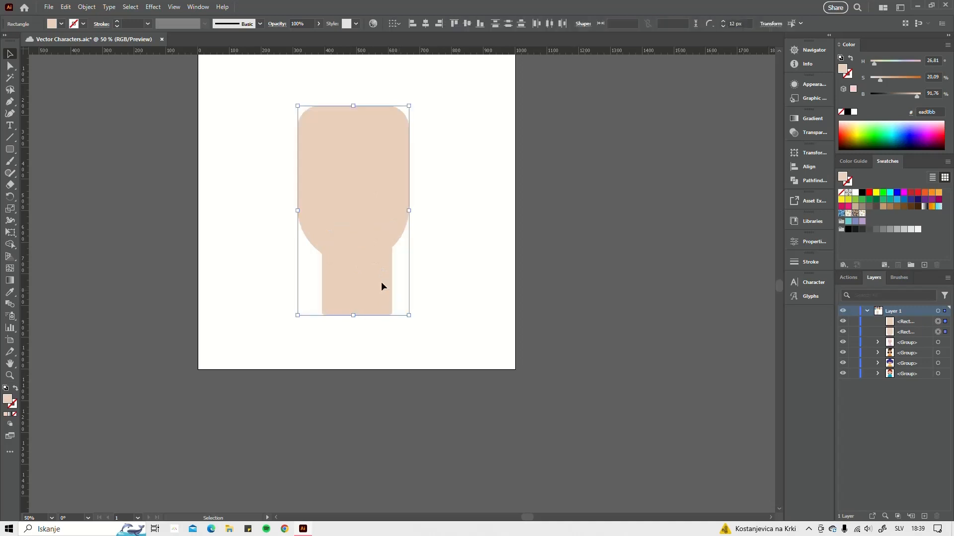
{"action": "left_click", "coordinate": [426, 25]}
{"action": "left_click_drag", "start_coordinate": [359, 197], "coordinate": [352, 186]}
{"action": "left_click", "coordinate": [402, 265]}
{"action": "key", "text": "space"}
{"action": "left_click_drag", "start_coordinate": [306, 245], "coordinate": [344, 268]}
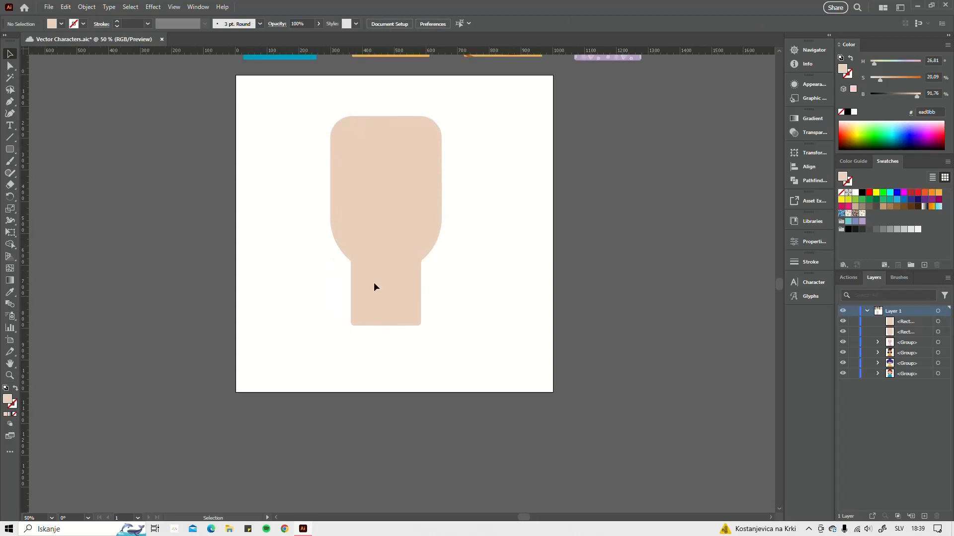
- Place the neck behind the head and paste a copy of it in place between the two
{"action": "left_click", "coordinate": [374, 283]}
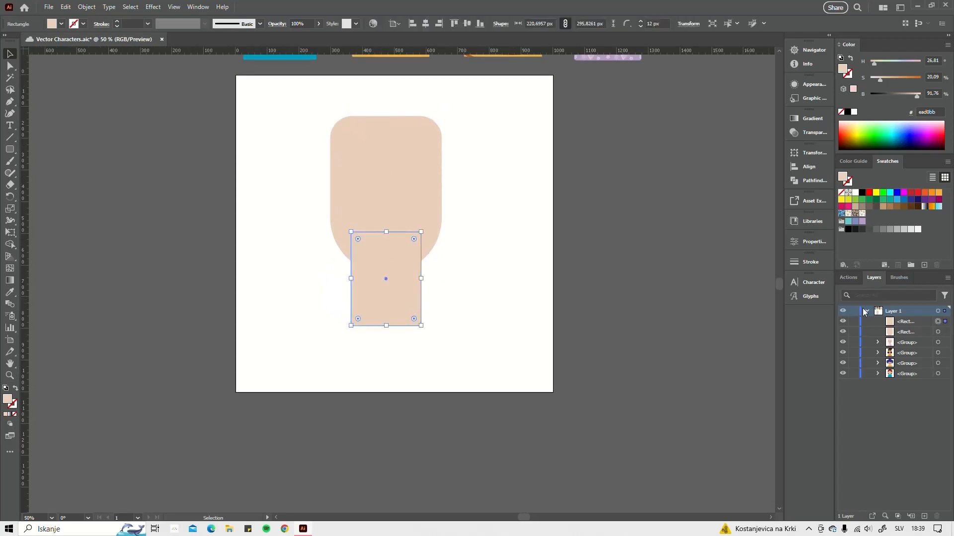
{"action": "left_click_drag", "start_coordinate": [898, 326], "coordinate": [888, 333]}
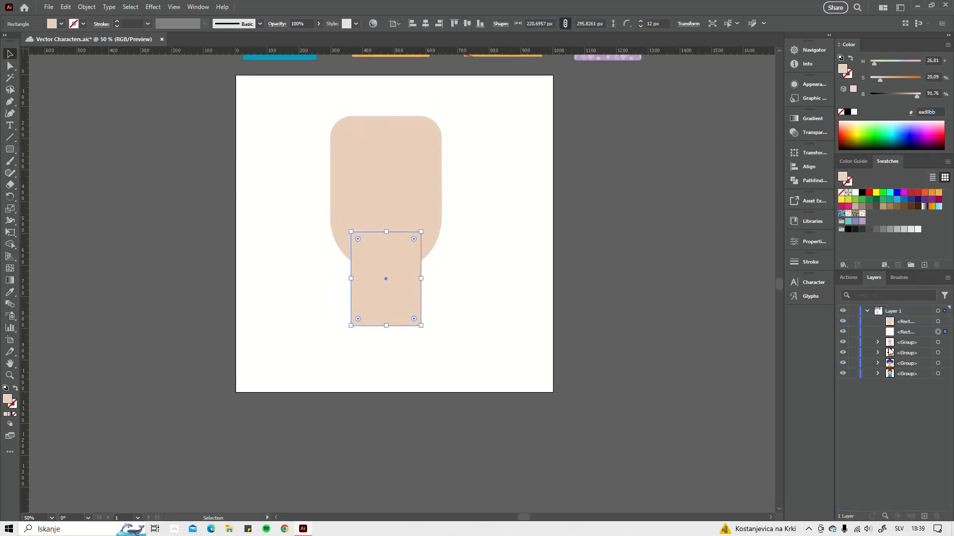
{"action": "left_click_drag", "start_coordinate": [402, 204], "coordinate": [384, 183]}
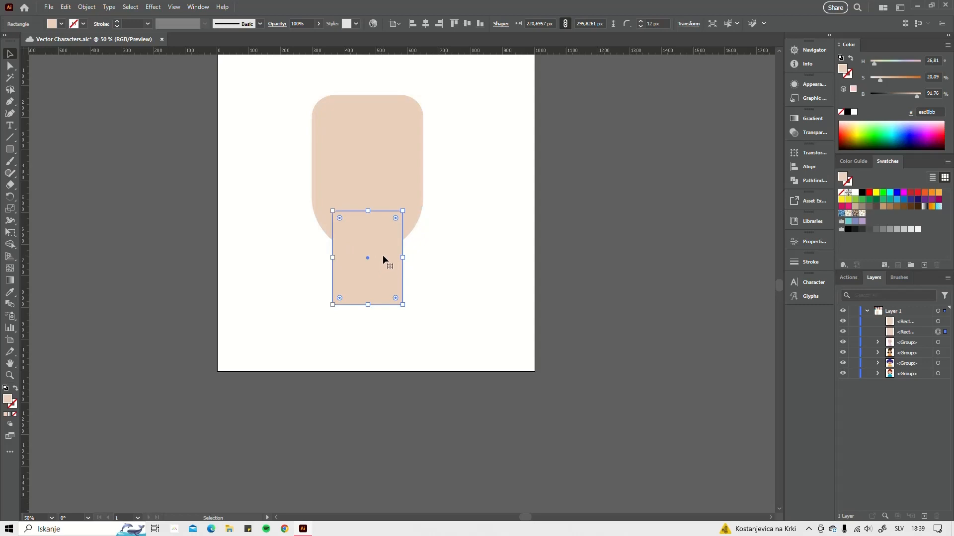
{"action": "key", "text": "ctrl+c"}
{"action": "key", "text": "ctrl+f"}
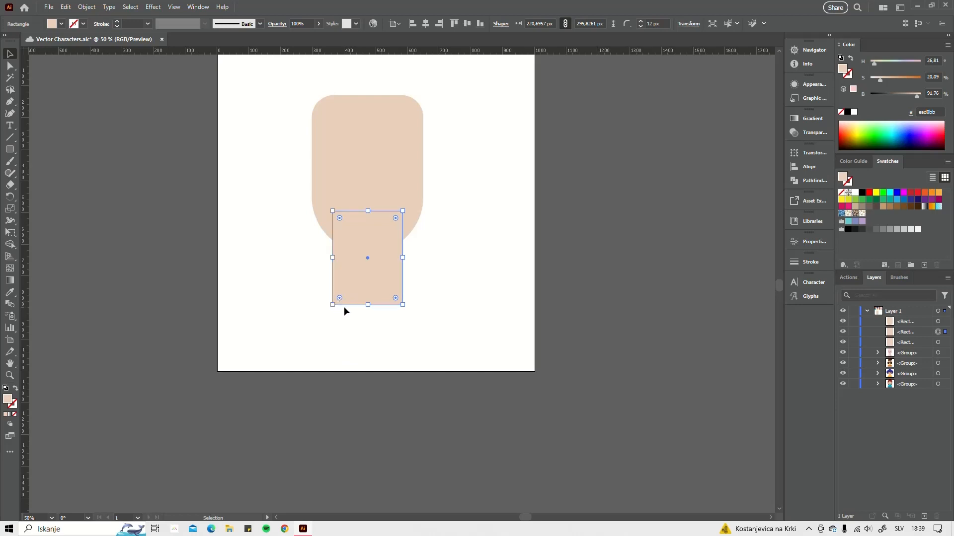
- Round the neck copy's bottom corners strongly and resize it to about 211 px tall, ending just below the chin
{"action": "left_click_drag", "start_coordinate": [345, 307], "coordinate": [397, 302]}
{"action": "left_click_drag", "start_coordinate": [396, 299], "coordinate": [377, 271]}
{"action": "left_click_drag", "start_coordinate": [368, 305], "coordinate": [367, 263]}
{"action": "left_click_drag", "start_coordinate": [368, 211], "coordinate": [368, 196]}
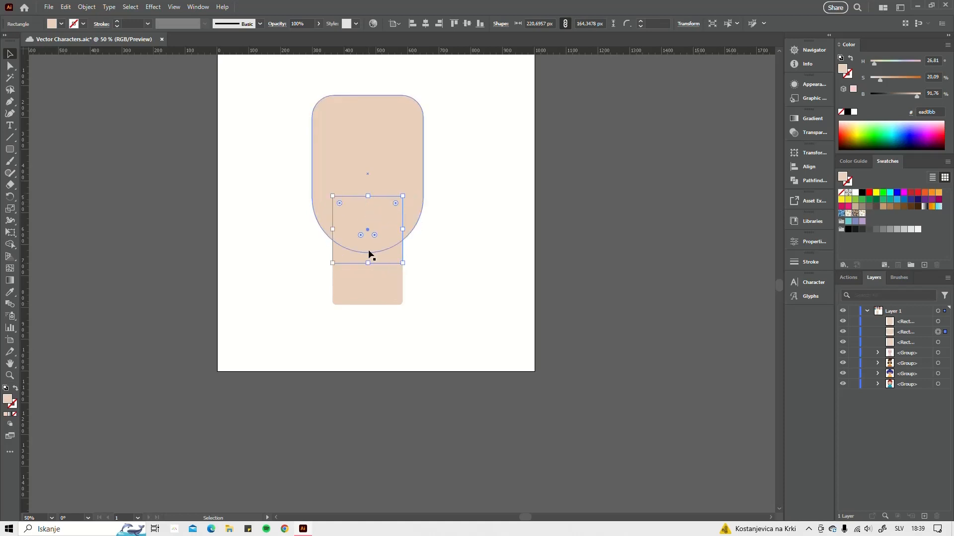
- Fill the neck copy with darker skin tone d8b8a3 as the shadow under the chin
{"action": "double_click", "coordinate": [845, 70]}
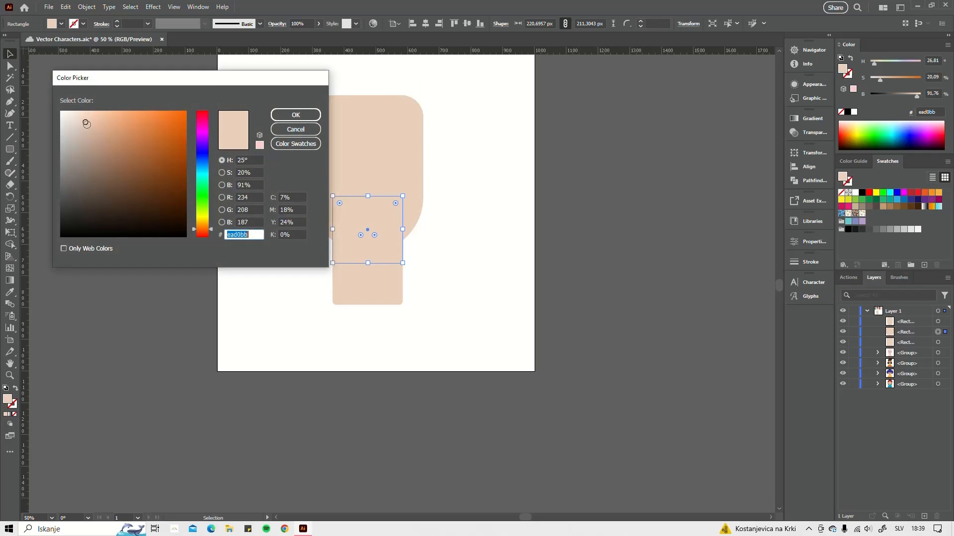
{"action": "left_click_drag", "start_coordinate": [87, 123], "coordinate": [93, 130]}
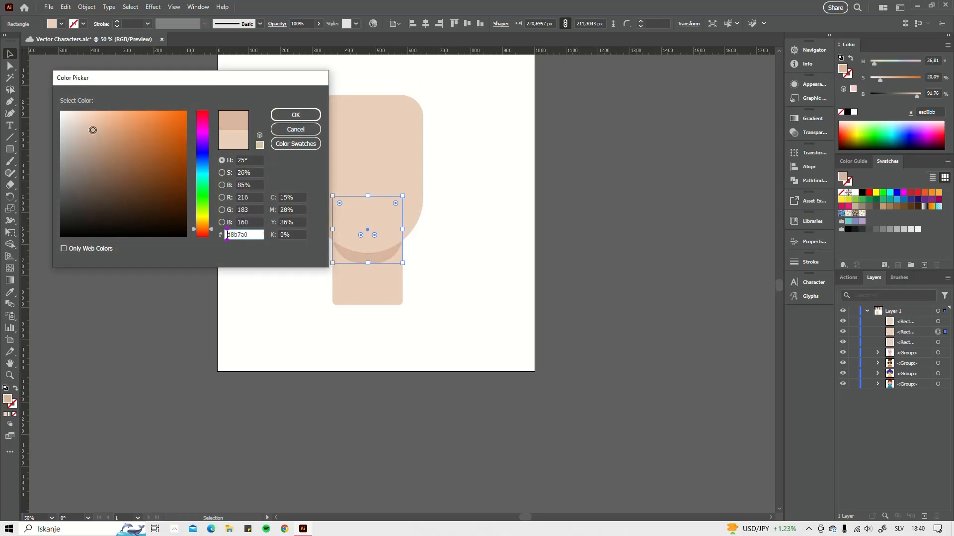
{"action": "left_click", "coordinate": [295, 116]}
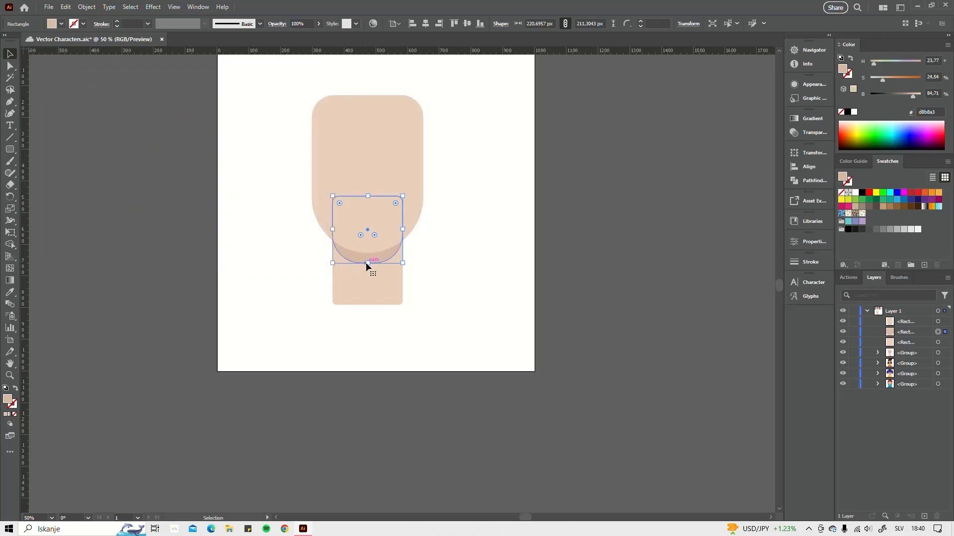
- Slightly increase the corner radius of the neck shadow's two bottom corners
{"action": "left_click_drag", "start_coordinate": [367, 263], "coordinate": [368, 263]}
{"action": "scroll", "coordinate": [354, 260], "scroll_direction": "up", "scroll_amount": 2}
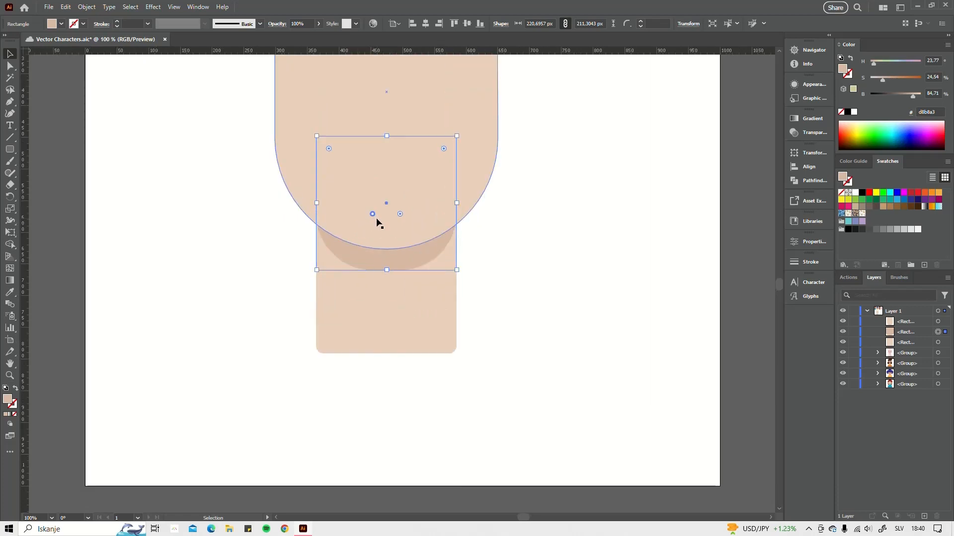
{"action": "left_click_drag", "start_coordinate": [400, 214], "coordinate": [402, 215]}
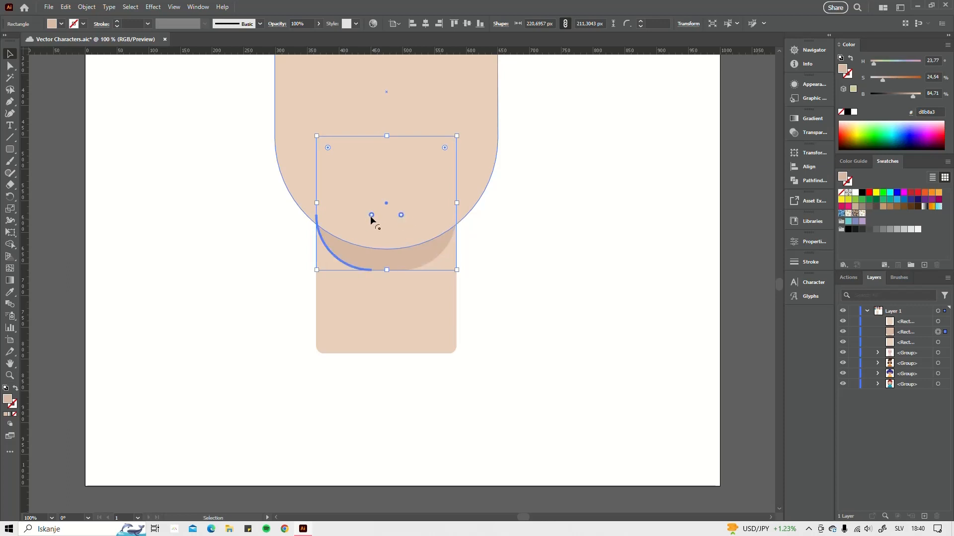
- Reduce the corner radius of the neck shadow's bottom corners slightly and shorten the shadow to about 201 px tall
{"action": "left_click_drag", "start_coordinate": [372, 216], "coordinate": [358, 228]}
{"action": "mouse_move", "coordinate": [386, 270]}
{"action": "left_mouse_down"}
{"action": "mouse_move", "coordinate": [383, 279]}
{"action": "mouse_move", "coordinate": [388, 265]}
{"action": "left_mouse_up"}
{"action": "scroll", "coordinate": [416, 300], "scroll_direction": "up", "scroll_amount": 3}
{"action": "scroll", "coordinate": [427, 300], "scroll_direction": "right", "scroll_amount": 1}
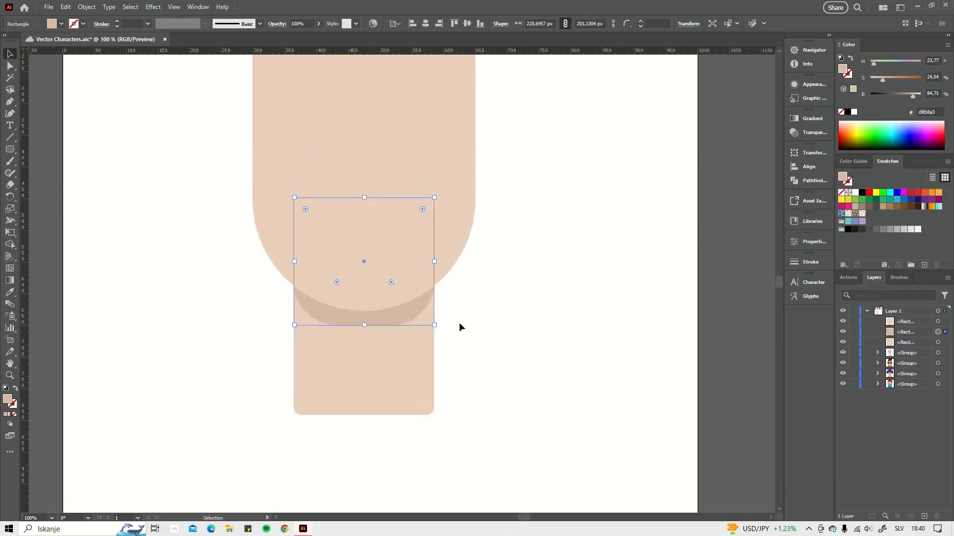
{"action": "left_click", "coordinate": [460, 329]}
- Group the neck with its shadow and clear the selection
{"action": "left_click_drag", "start_coordinate": [390, 314], "coordinate": [390, 316]}
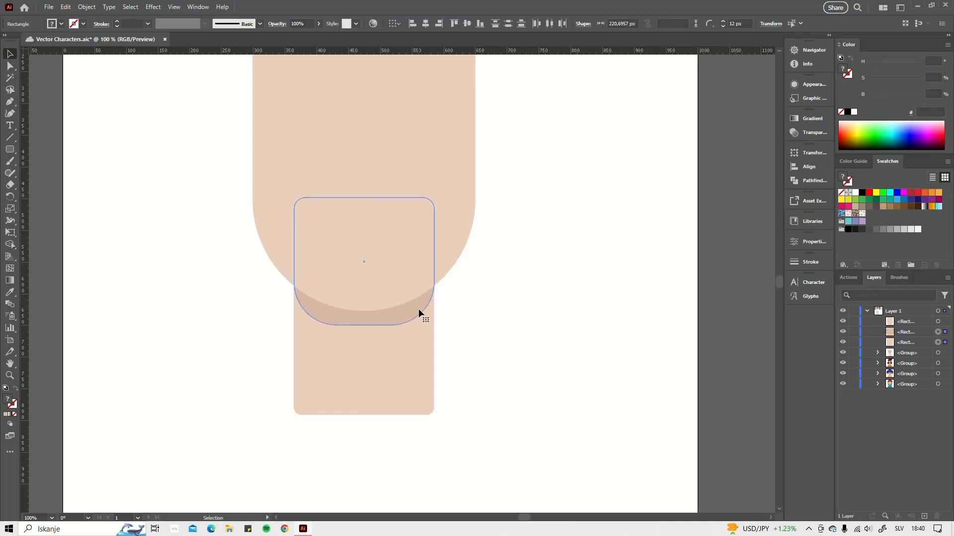
{"action": "key", "text": "ctrl+g"}
{"action": "left_click", "coordinate": [266, 285]}
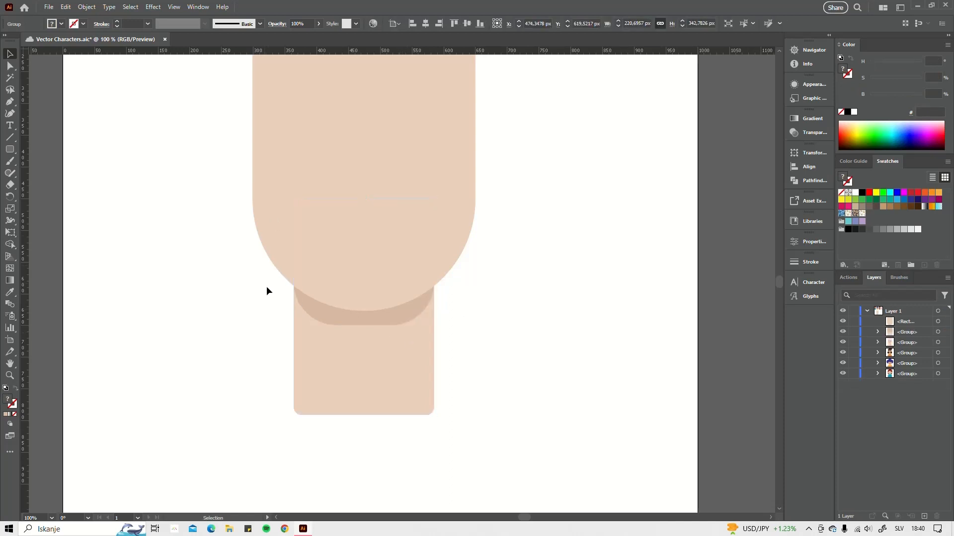
- Draw a rounded rectangle about 565 by 148 px across the lower head, round its ends fully into a pill, and save the file
{"action": "scroll", "coordinate": [313, 253], "scroll_direction": "down", "scroll_amount": 3}
{"action": "mouse_move", "coordinate": [316, 261]}
{"action": "left_mouse_down"}
{"action": "mouse_move", "coordinate": [351, 279]}
{"action": "mouse_move", "coordinate": [319, 270]}
{"action": "left_mouse_up"}
{"action": "scroll", "coordinate": [344, 258], "scroll_direction": "up", "scroll_amount": 2}
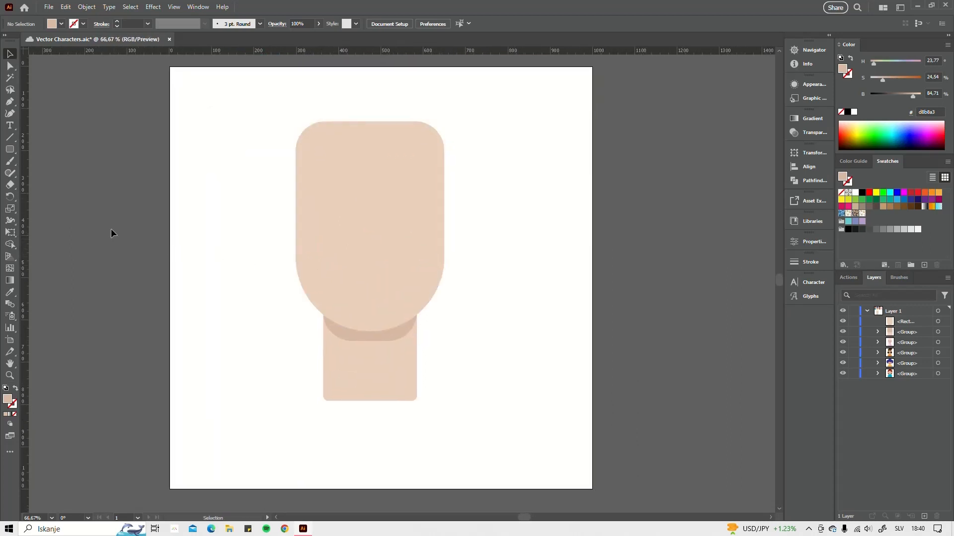
{"action": "left_click", "coordinate": [10, 149]}
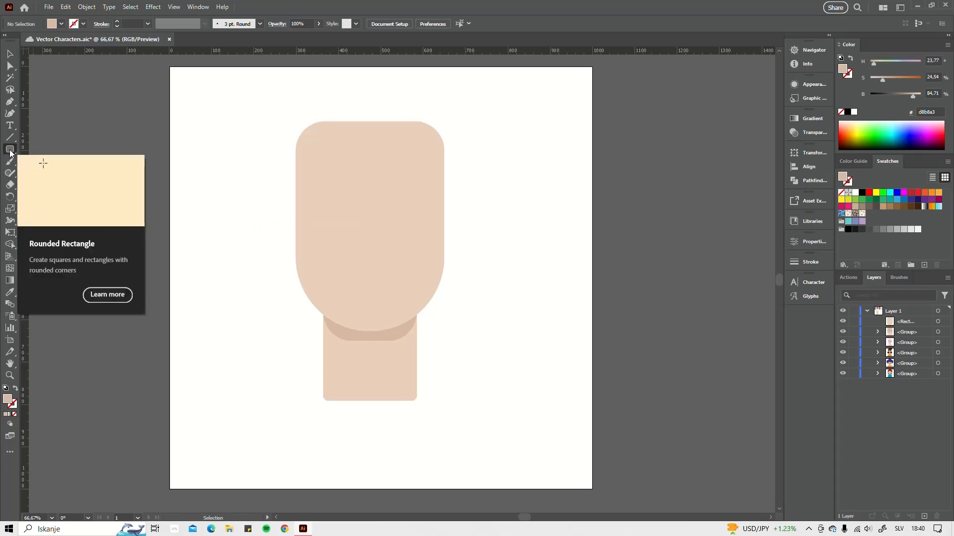
{"action": "left_click_drag", "start_coordinate": [253, 223], "coordinate": [486, 278]}
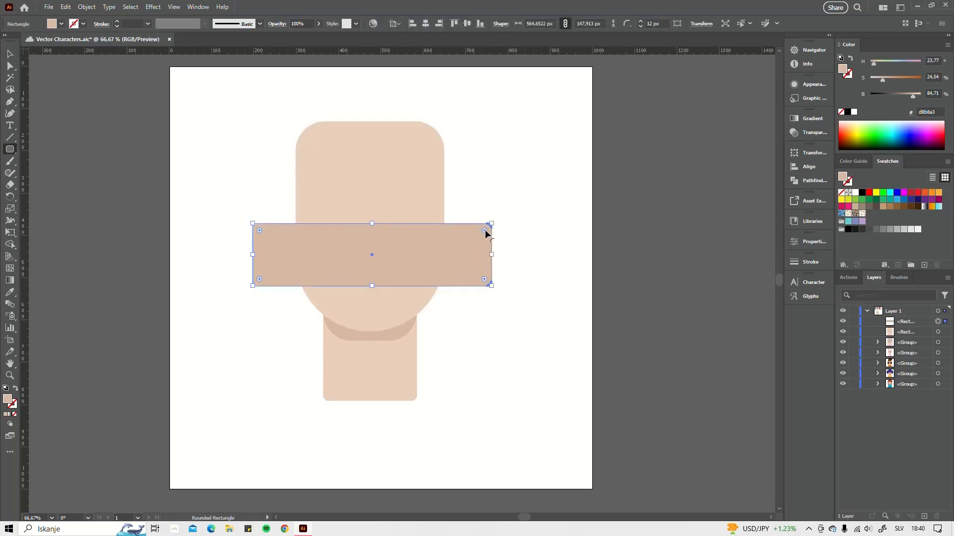
{"action": "left_click_drag", "start_coordinate": [482, 231], "coordinate": [459, 256]}
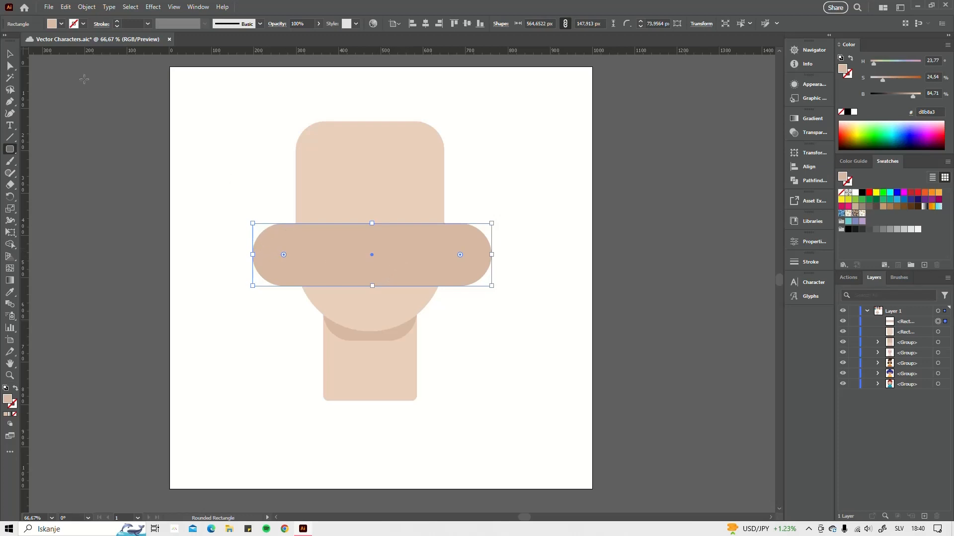
{"action": "key", "text": "ctrl+s"}
{"action": "left_click", "coordinate": [10, 53]}
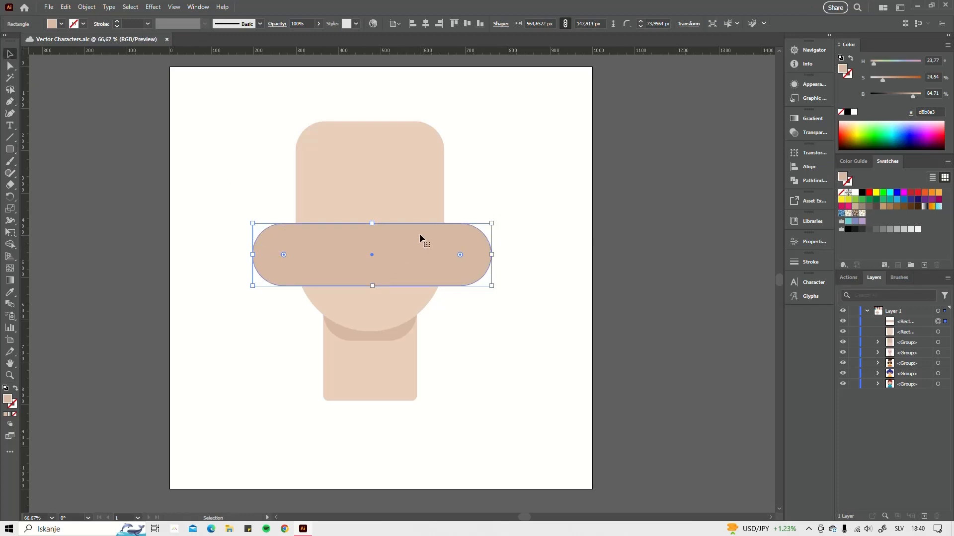
- Fill the pill shape with the head's skin colour ead0bb, sampled from the head
{"action": "key", "text": "i"}
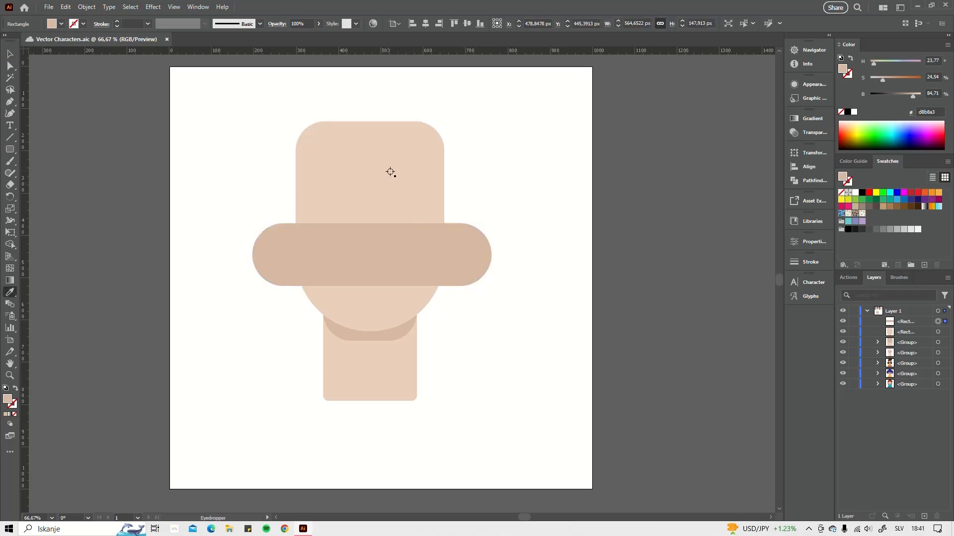
{"action": "left_click", "coordinate": [397, 186]}
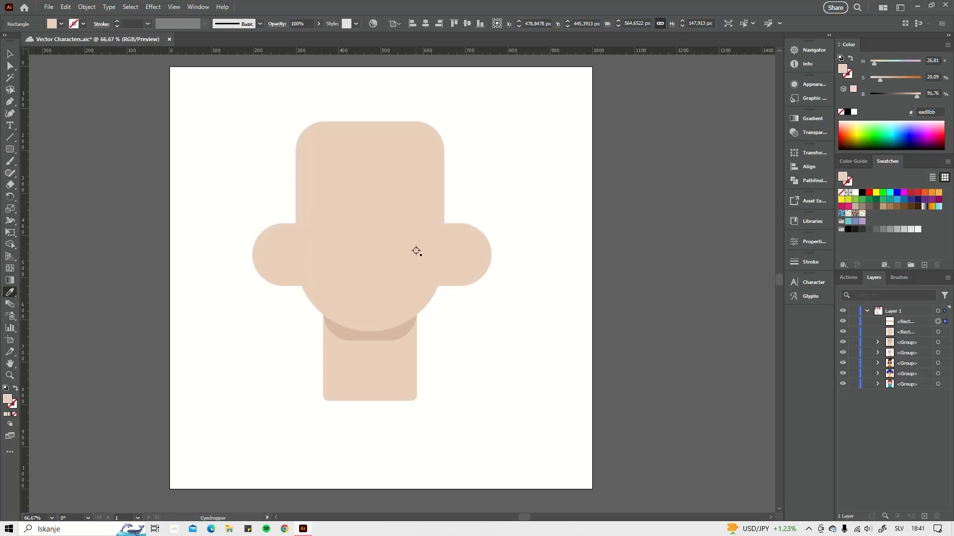
{"action": "key", "text": "m"}
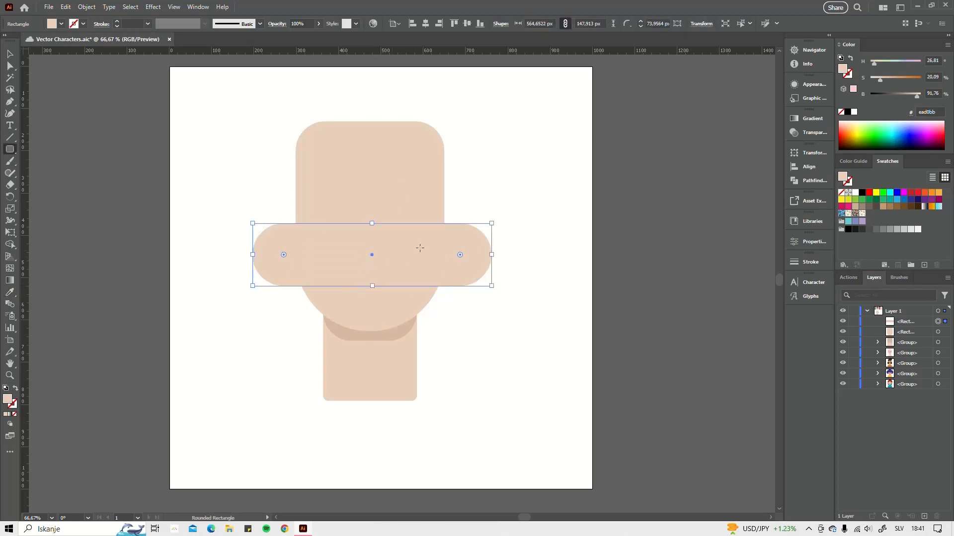
{"action": "left_click", "coordinate": [9, 54]}
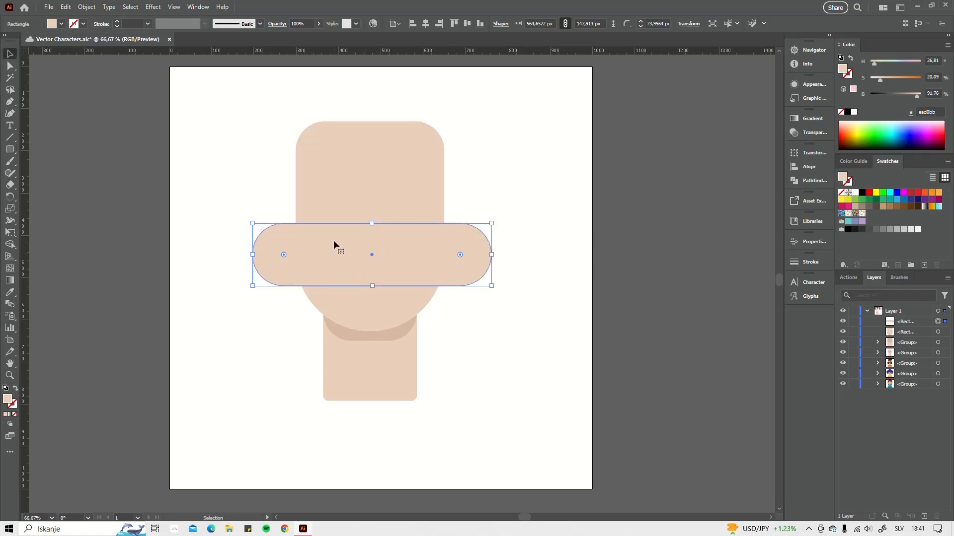
- Paste a copy of the ear pill in place directly in front of it
{"action": "key", "text": "a"}
{"action": "key", "text": "ctrl+c"}
{"action": "key", "text": "ctrl+f"}
{"action": "key", "text": "v"}
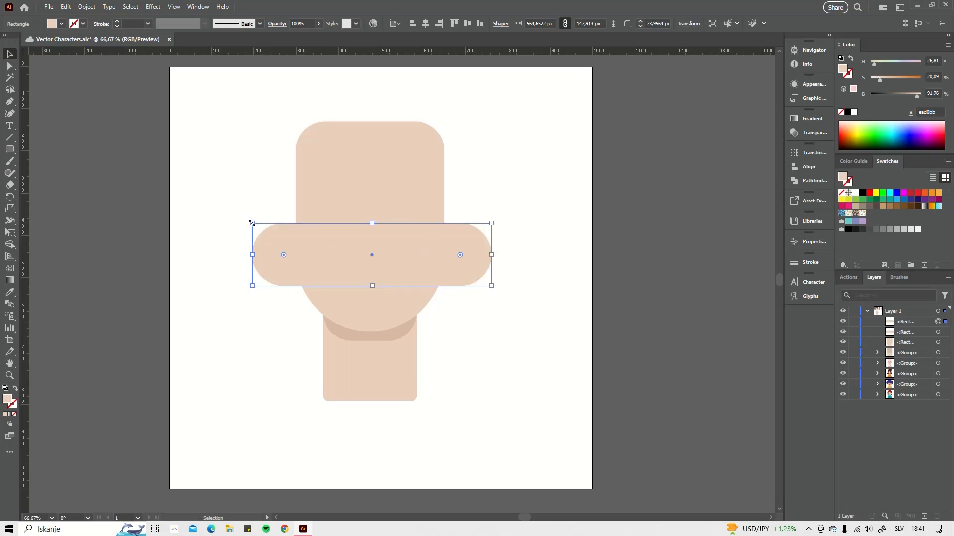
- Resize the pill copy to about 553 by 173 px and fill it with the more saturated skin tone eabe9a
{"action": "left_click_drag", "start_coordinate": [252, 223], "coordinate": [291, 223]}
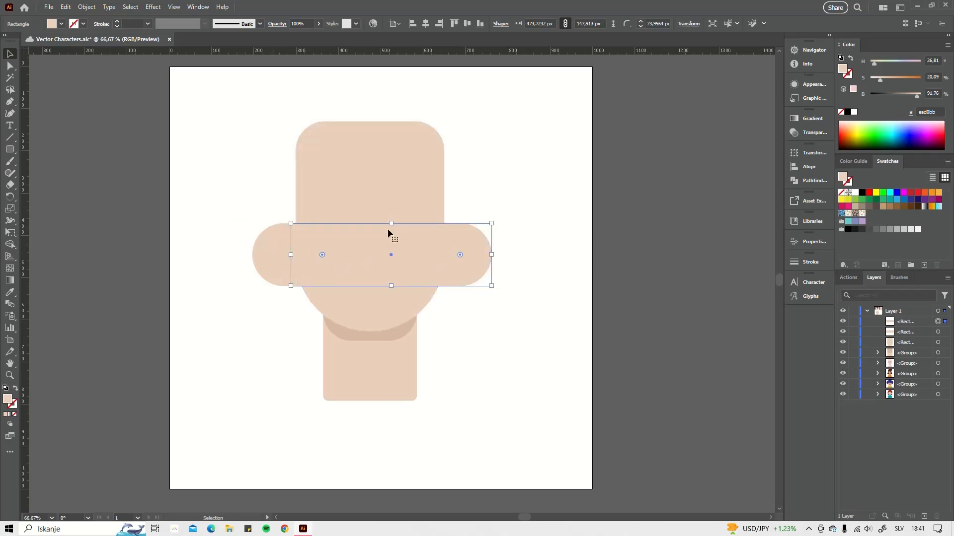
{"action": "left_click_drag", "start_coordinate": [391, 224], "coordinate": [391, 241]}
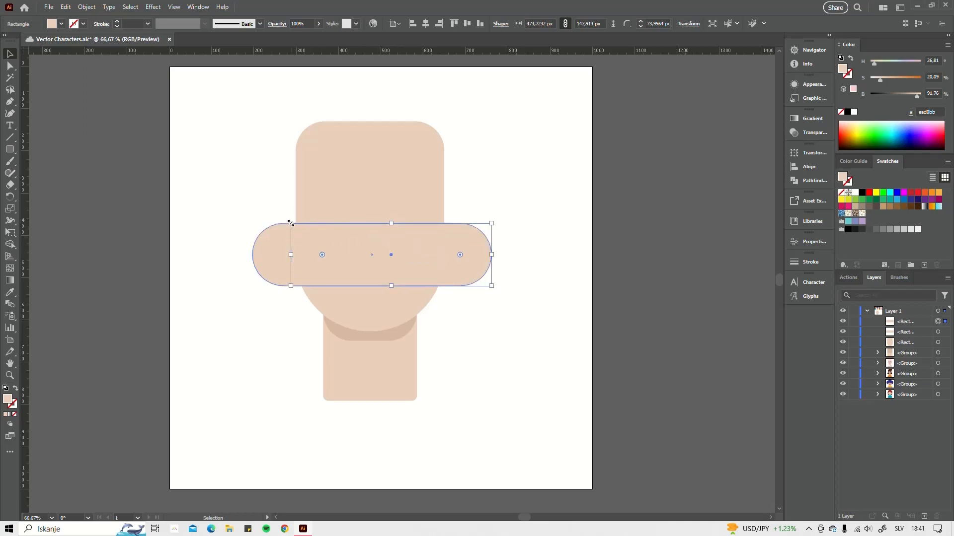
{"action": "left_click_drag", "start_coordinate": [291, 224], "coordinate": [257, 212]}
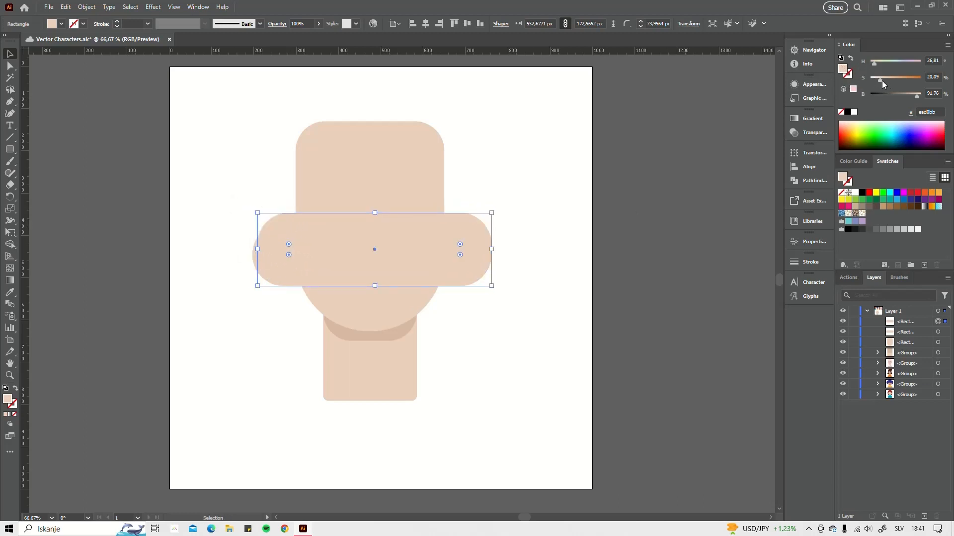
{"action": "left_click_drag", "start_coordinate": [880, 80], "coordinate": [889, 82]}
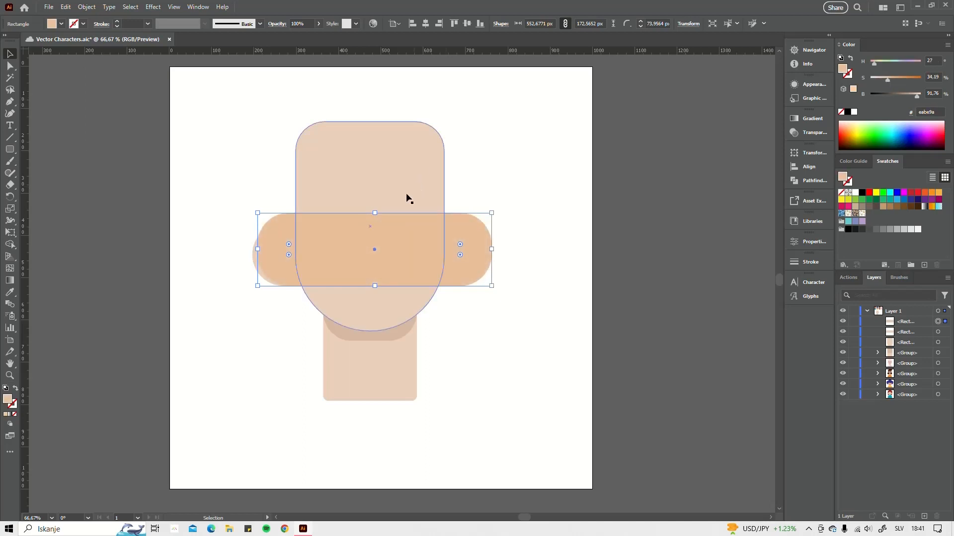
- Reduce the darker pill to about 466 by 148 px and make the lighter pill behind it about 168 px tall
{"action": "left_click_drag", "start_coordinate": [374, 213], "coordinate": [379, 232]}
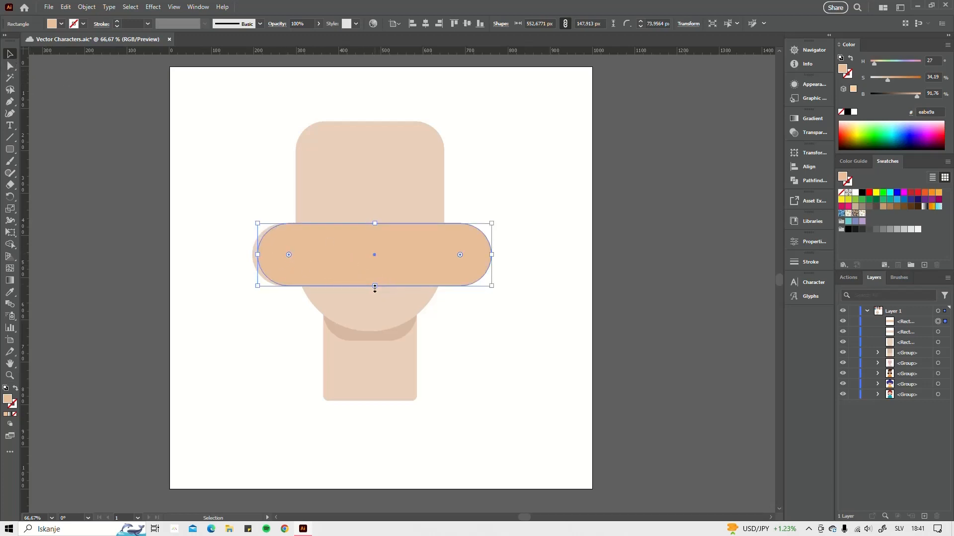
{"action": "left_click_drag", "start_coordinate": [375, 287], "coordinate": [375, 270]}
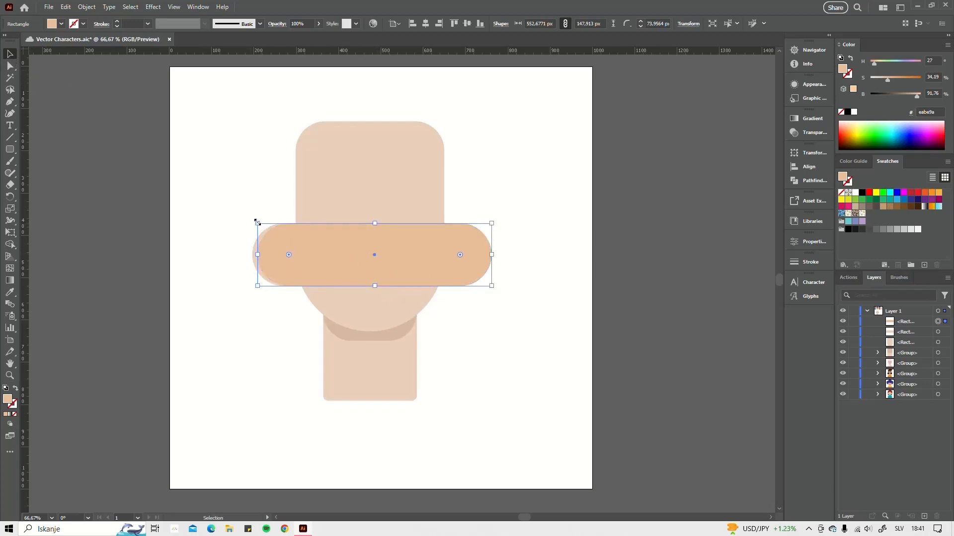
{"action": "left_click_drag", "start_coordinate": [257, 221], "coordinate": [292, 247]}
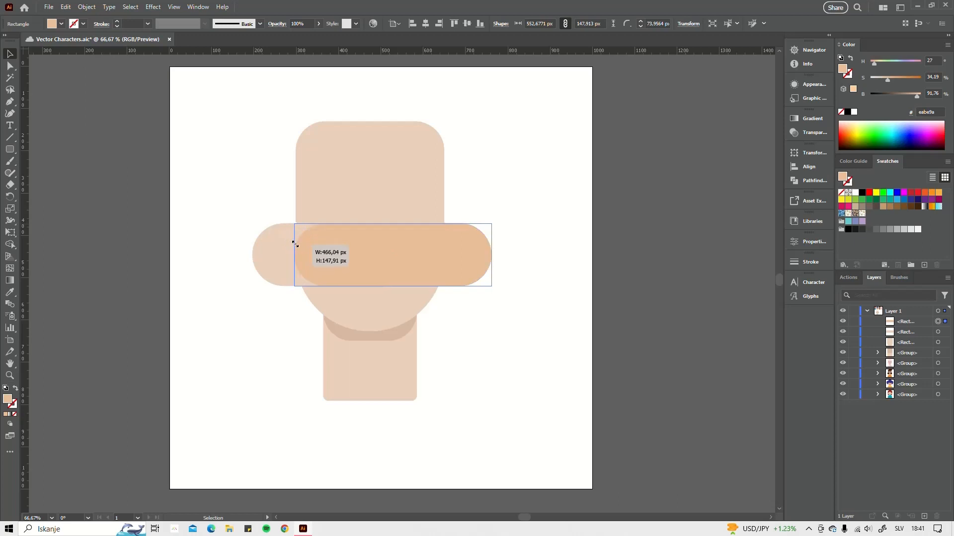
{"action": "left_click", "coordinate": [265, 246]}
{"action": "left_click_drag", "start_coordinate": [373, 225], "coordinate": [372, 216]}
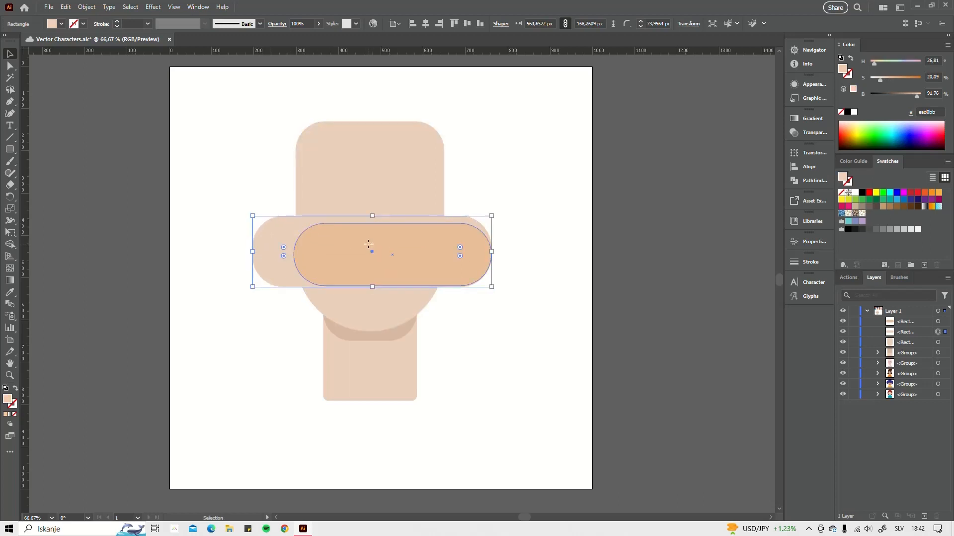
- Widen the darker pill to about 538 px and centre it inside the lighter pill, leaving an even rim
{"action": "left_click", "coordinate": [333, 247]}
{"action": "left_click_drag", "start_coordinate": [294, 222], "coordinate": [268, 226]}
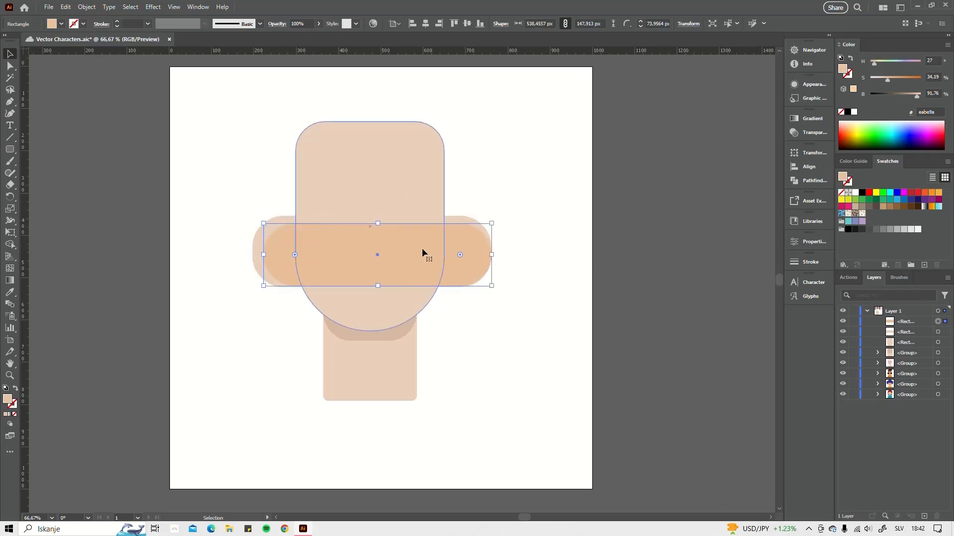
{"action": "left_click_drag", "start_coordinate": [423, 249], "coordinate": [419, 245]}
- Group the two pills, then move the group higher on the head and narrow it to about 483 px, centred on the face
{"action": "left_click", "coordinate": [487, 243], "text": "shift"}
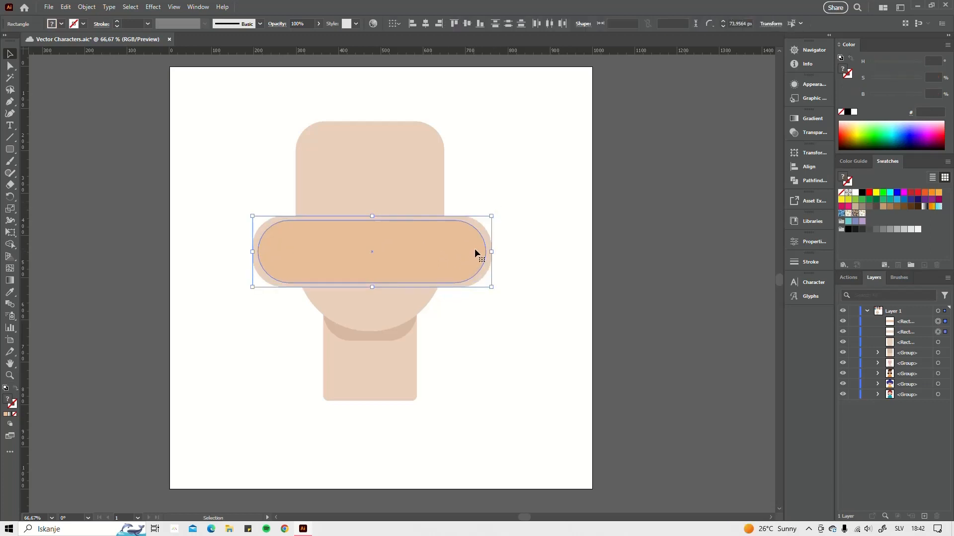
{"action": "key", "text": "ctrl+g"}
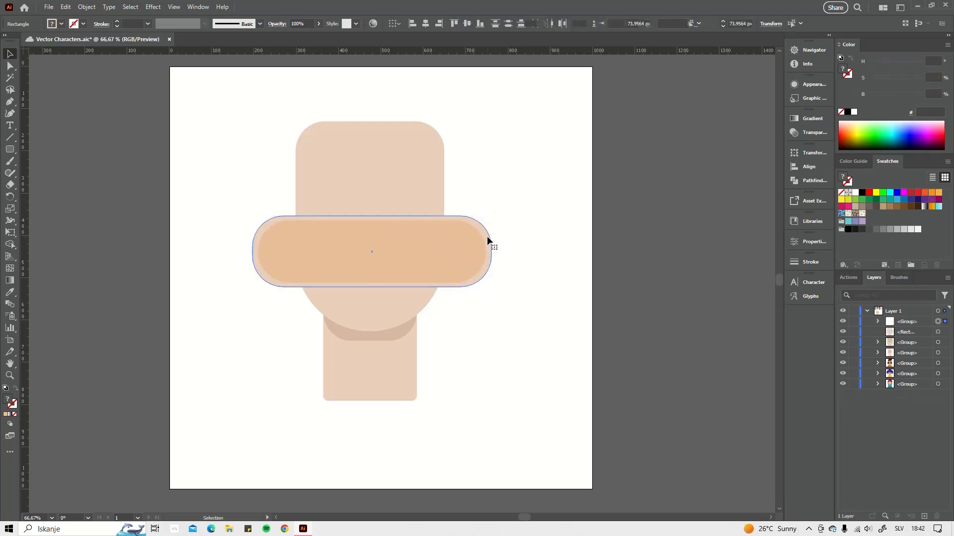
{"action": "mouse_move", "coordinate": [468, 251]}
{"action": "left_mouse_down"}
{"action": "mouse_move", "coordinate": [460, 236]}
{"action": "mouse_move", "coordinate": [477, 237]}
{"action": "mouse_move", "coordinate": [466, 237]}
{"action": "left_mouse_up"}
{"action": "left_click_drag", "start_coordinate": [402, 239], "coordinate": [407, 236]}
{"action": "left_click_drag", "start_coordinate": [476, 237], "coordinate": [431, 243]}
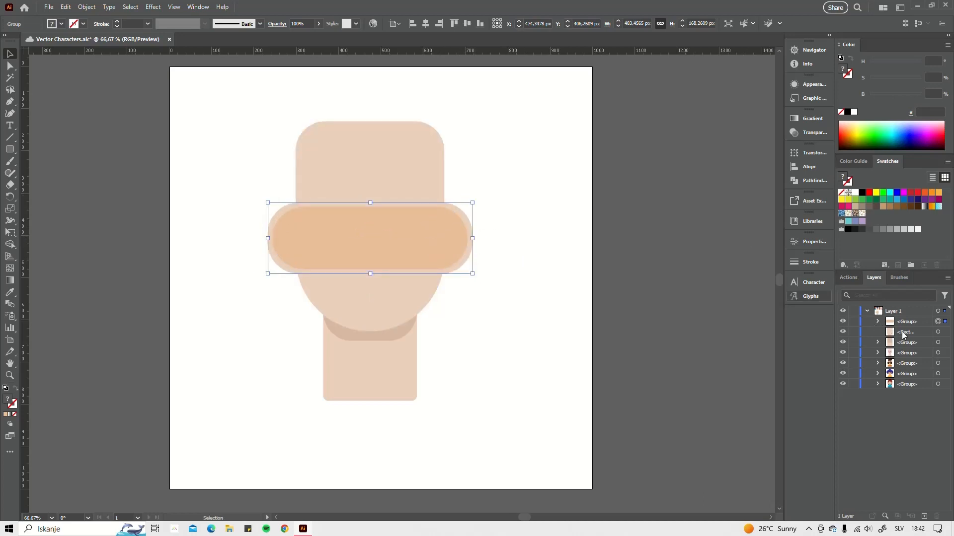
- Place the pill group behind the head as ears and narrow it to about 460 px, horizontally centred with the head
{"action": "left_click_drag", "start_coordinate": [908, 325], "coordinate": [901, 339]}
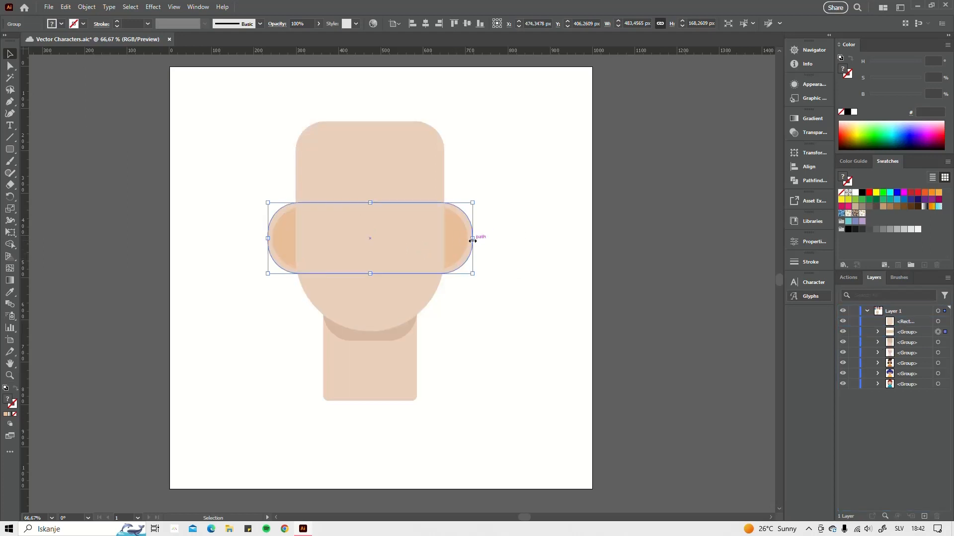
{"action": "left_click_drag", "start_coordinate": [473, 241], "coordinate": [425, 224]}
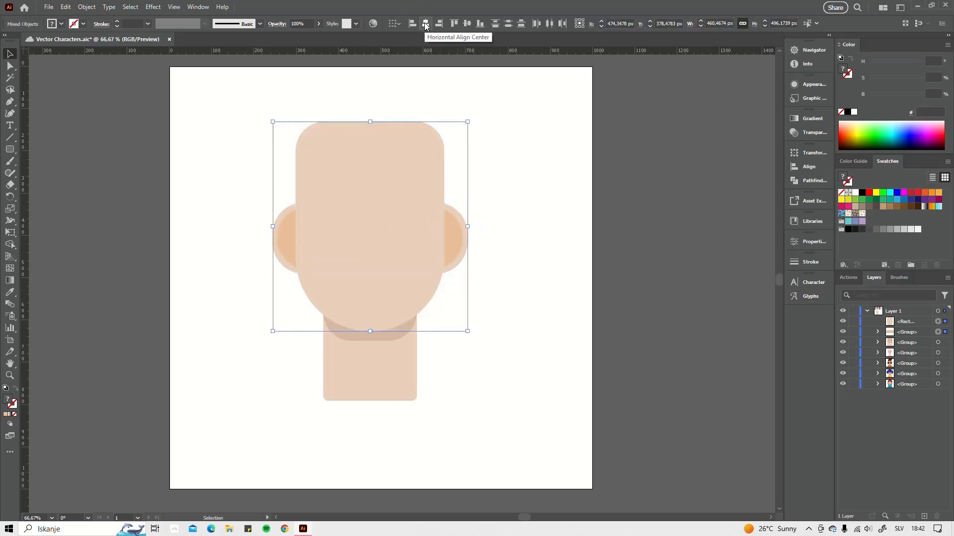
{"action": "left_click", "coordinate": [488, 193]}
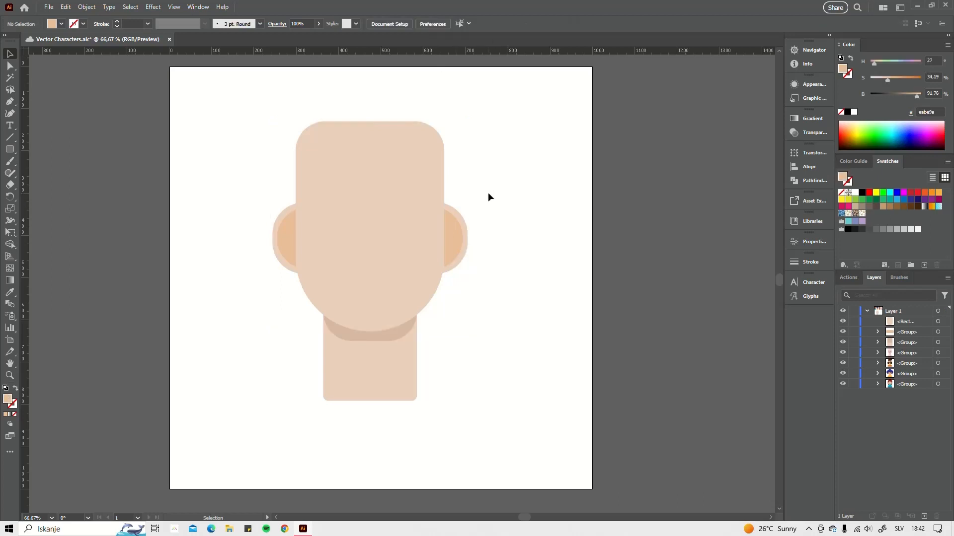
- Draw a rounded rectangle about 491 by 236 px over the top of the head and round its two upper corners into a dome
{"action": "left_click_drag", "start_coordinate": [255, 200], "coordinate": [263, 219]}
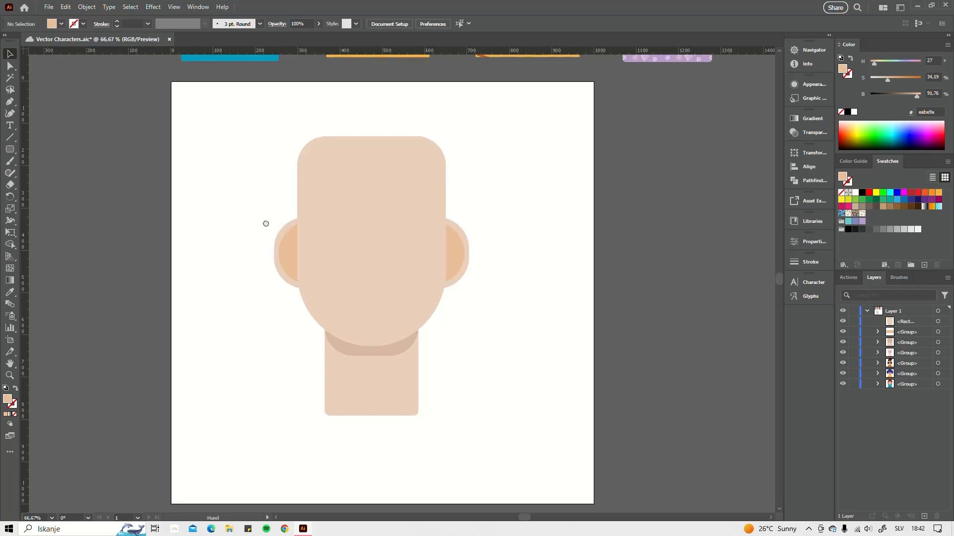
{"action": "scroll", "coordinate": [273, 227], "scroll_direction": "up", "scroll_amount": 1}
{"action": "left_click", "coordinate": [16, 150]}
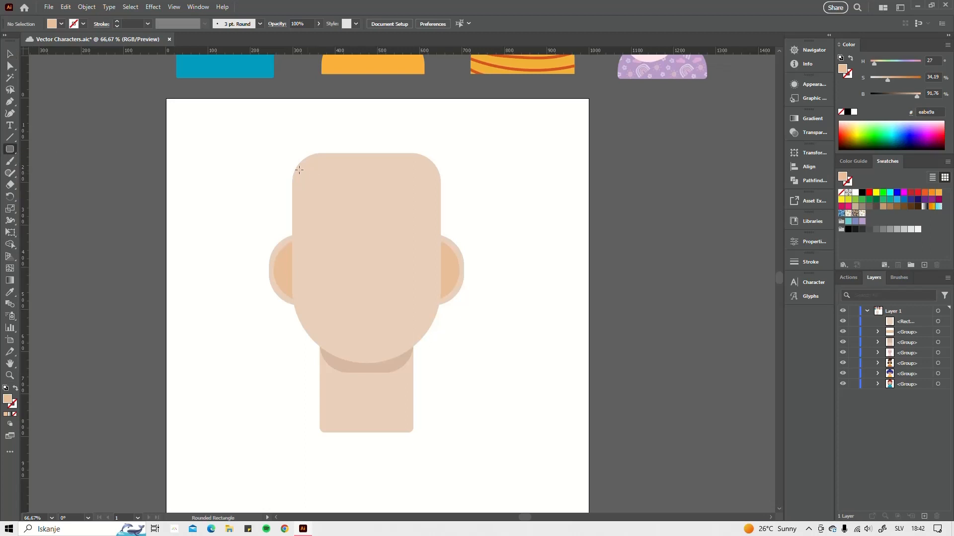
{"action": "left_click_drag", "start_coordinate": [285, 134], "coordinate": [493, 234]}
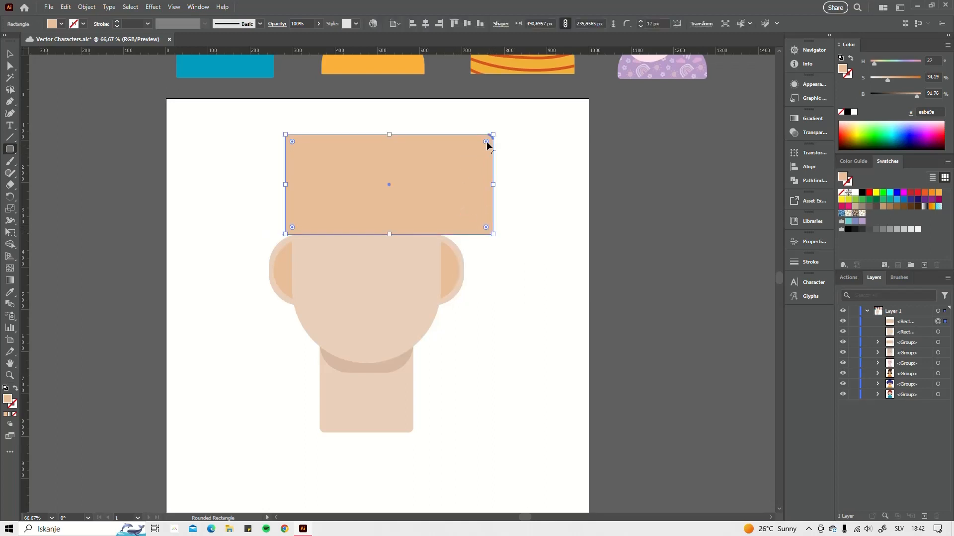
{"action": "left_click_drag", "start_coordinate": [486, 141], "coordinate": [380, 212]}
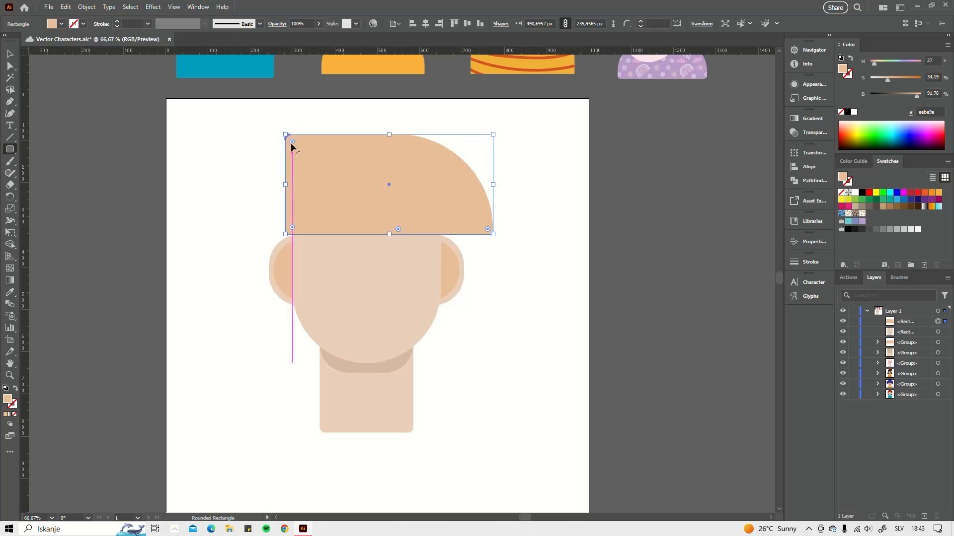
{"action": "left_click_drag", "start_coordinate": [292, 142], "coordinate": [403, 158]}
- Move the dome up over the top of the head, narrow it to about 440 px and centre it there
{"action": "left_click", "coordinate": [10, 53]}
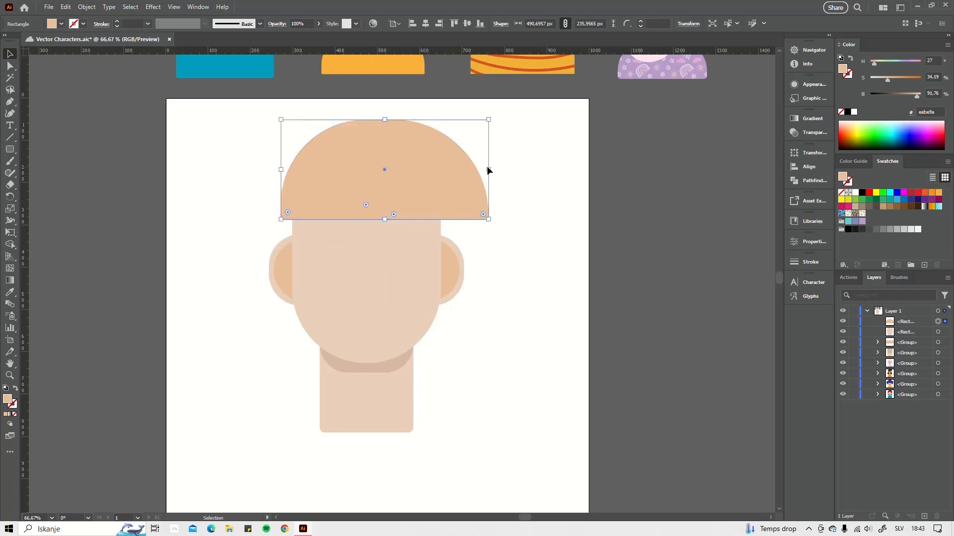
{"action": "left_click_drag", "start_coordinate": [489, 170], "coordinate": [467, 169]}
{"action": "left_click_drag", "start_coordinate": [403, 180], "coordinate": [397, 177]}
- Draw a thin rounded rectangle about 603 by 29 px across the dome's lower edge, extending past both sides
{"action": "left_click", "coordinate": [10, 149]}
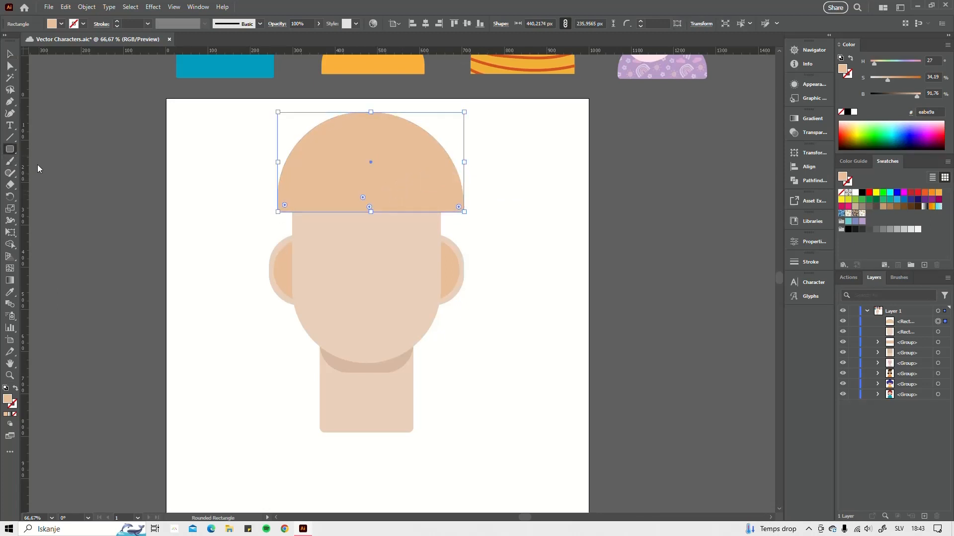
{"action": "mouse_move", "coordinate": [264, 203]}
{"action": "left_mouse_down"}
{"action": "mouse_move", "coordinate": [447, 194]}
{"action": "mouse_move", "coordinate": [472, 211]}
{"action": "mouse_move", "coordinate": [522, 215]}
{"action": "left_mouse_up"}
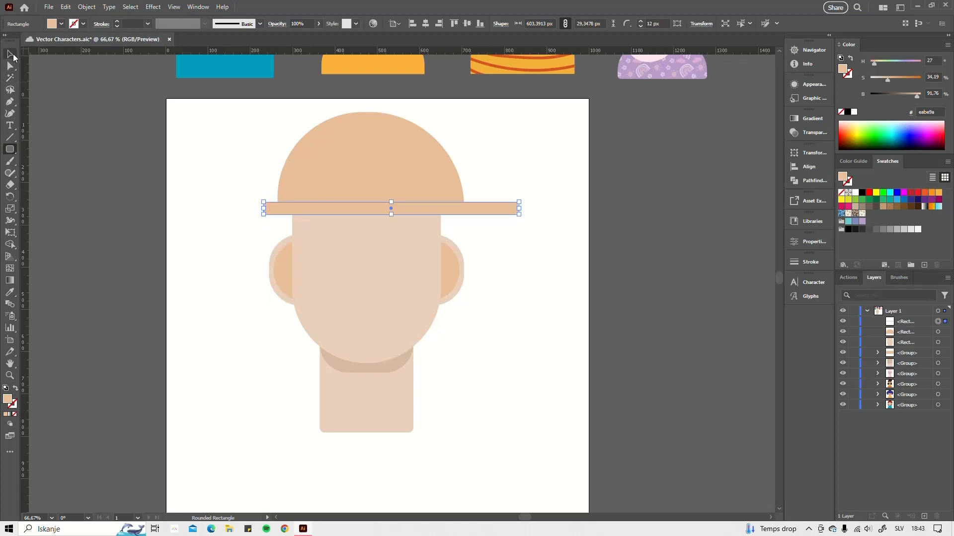
- Thicken the thin strip to about 52 px and line up its lower edge with the dome's as a cap brim
{"action": "left_click", "coordinate": [13, 57]}
{"action": "left_click_drag", "start_coordinate": [340, 208], "coordinate": [397, 190]}
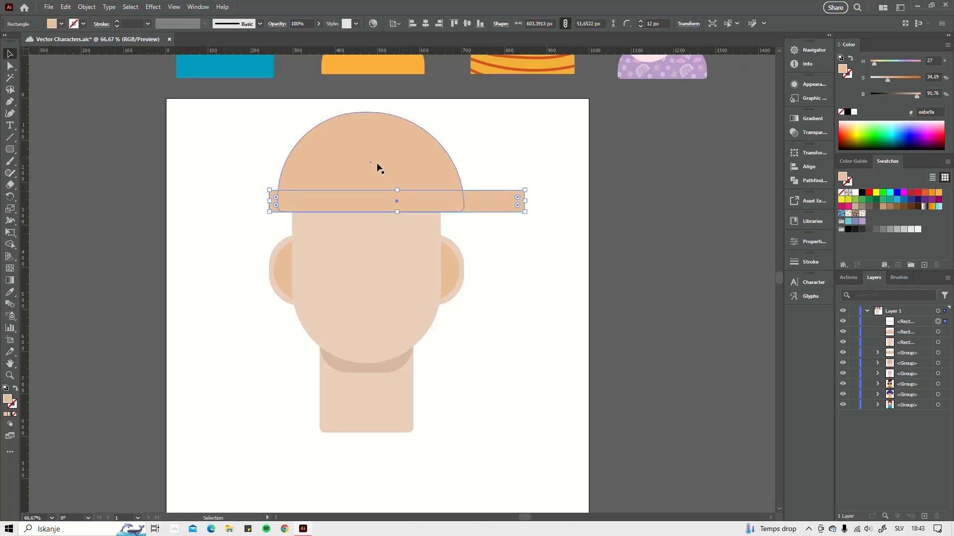
{"action": "left_click_drag", "start_coordinate": [297, 205], "coordinate": [298, 206]}
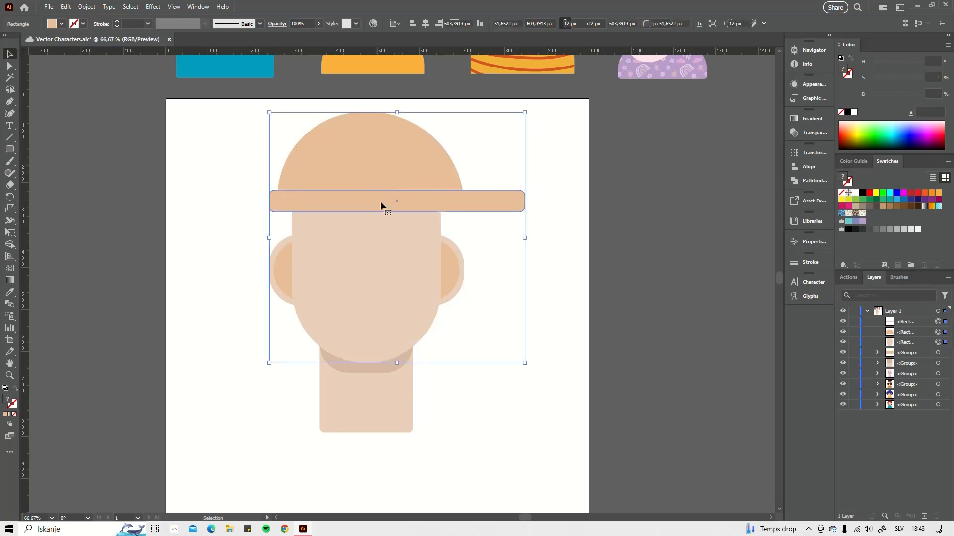
{"action": "left_click_drag", "start_coordinate": [372, 198], "coordinate": [371, 198]}
- Move the dome and brim together slightly lower over the head
{"action": "left_click", "coordinate": [222, 165]}
{"action": "left_click", "coordinate": [295, 187]}
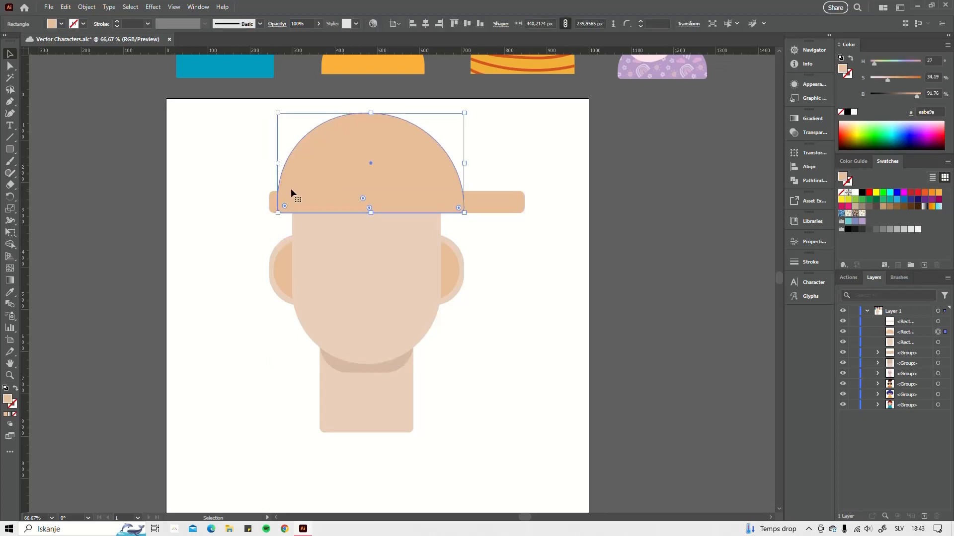
{"action": "left_click_drag", "start_coordinate": [454, 195], "coordinate": [453, 196]}
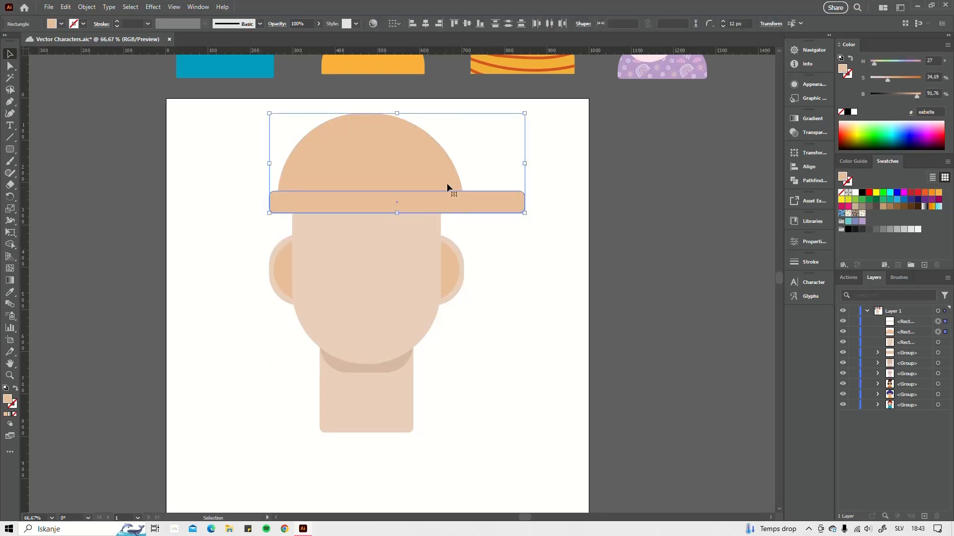
{"action": "left_click_drag", "start_coordinate": [416, 166], "coordinate": [419, 177]}
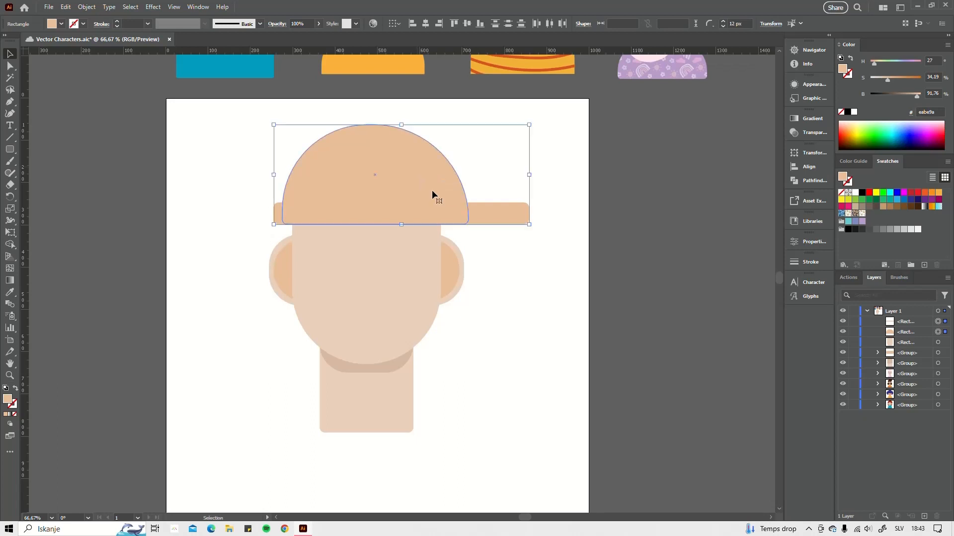
{"action": "left_click", "coordinate": [546, 179]}
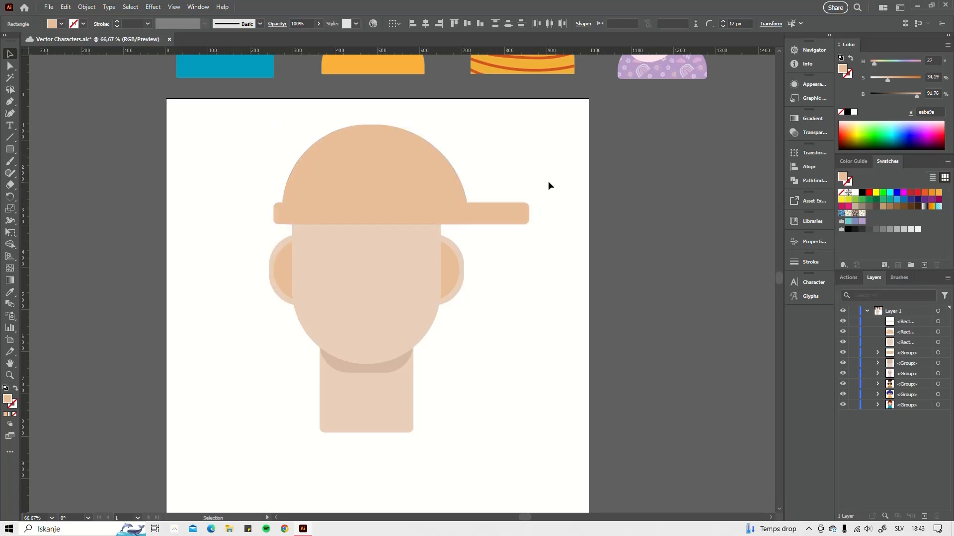
- Fill the dome with the muted blue swatch (838bc5) and the brim with the turquoise swatch (65c8d0)
{"action": "left_click", "coordinate": [412, 171]}
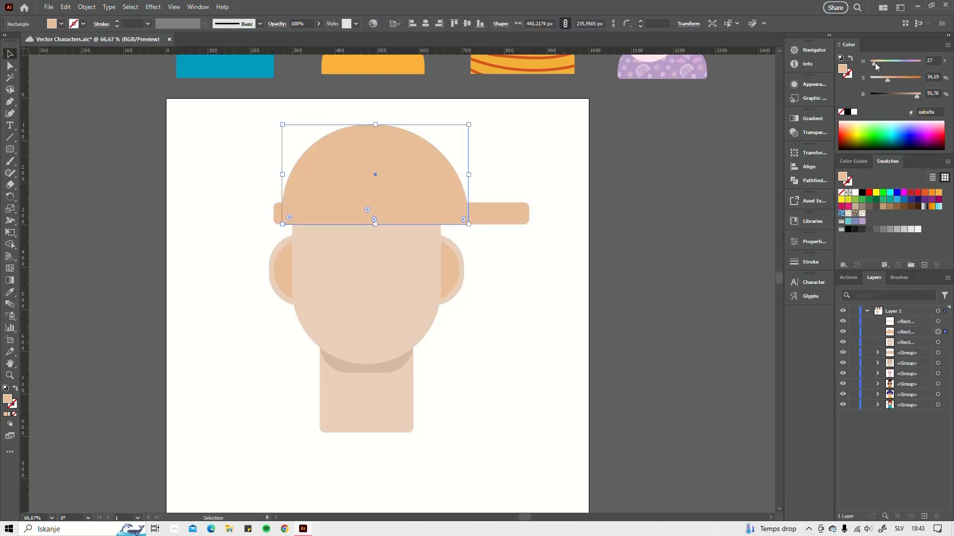
{"action": "left_click", "coordinate": [856, 222]}
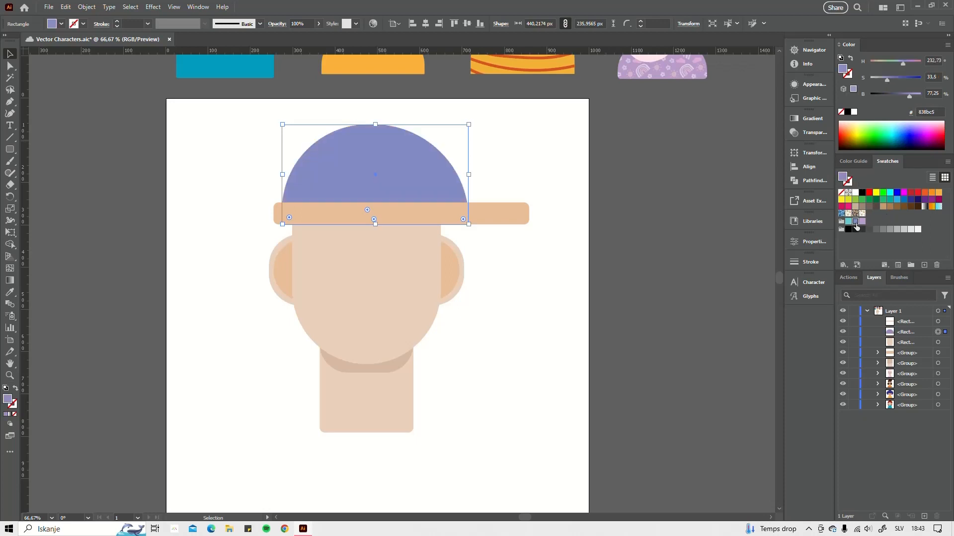
{"action": "left_click", "coordinate": [521, 219]}
{"action": "left_click", "coordinate": [862, 222]}
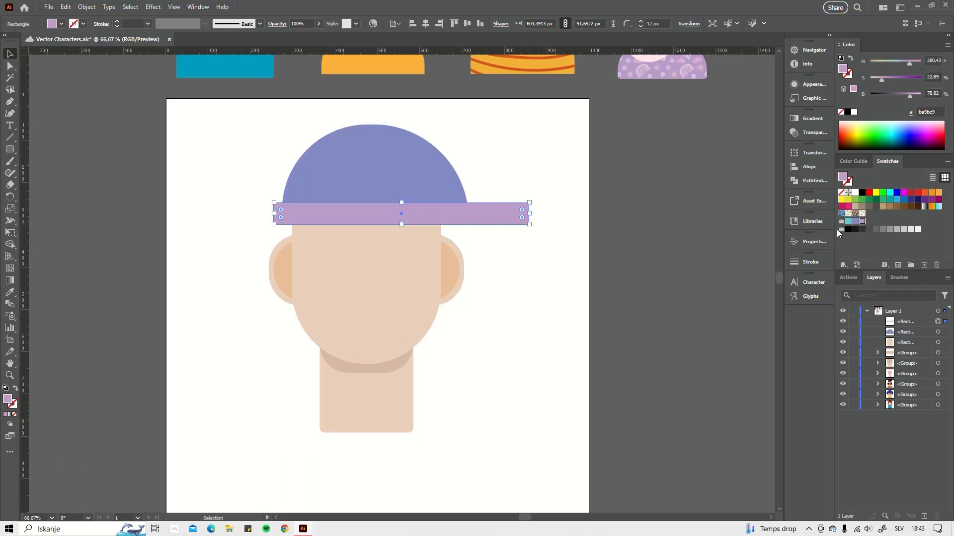
{"action": "left_click", "coordinate": [848, 222]}
{"action": "left_click", "coordinate": [254, 172]}
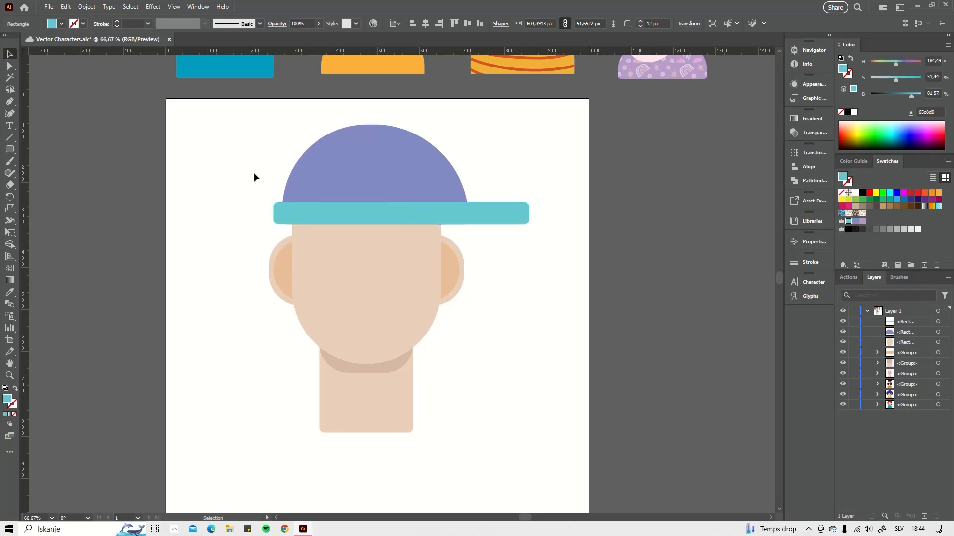
- Resize the cap's dome to about 425 by 236 px
{"action": "left_click", "coordinate": [432, 188]}
{"action": "left_click_drag", "start_coordinate": [470, 176], "coordinate": [462, 176]}
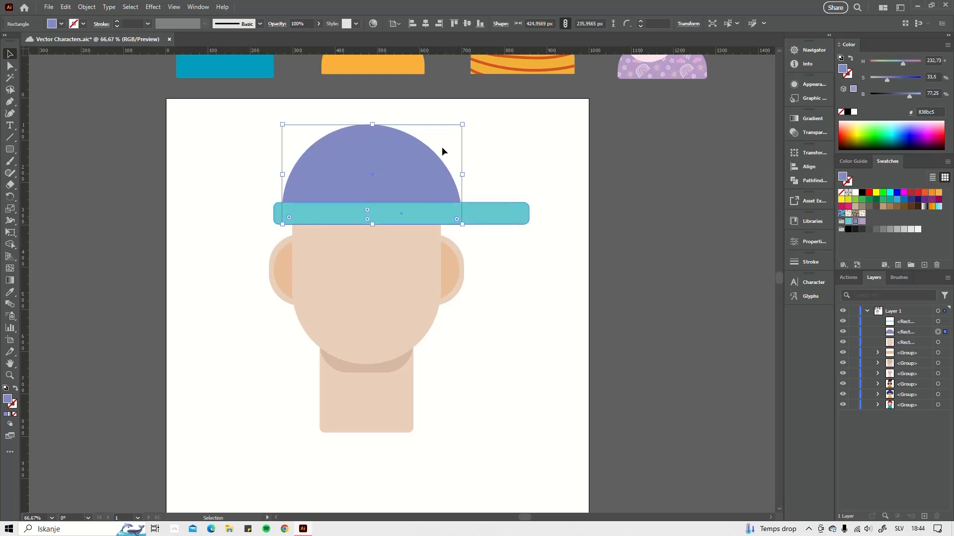
{"action": "left_click_drag", "start_coordinate": [462, 123], "coordinate": [462, 117]}
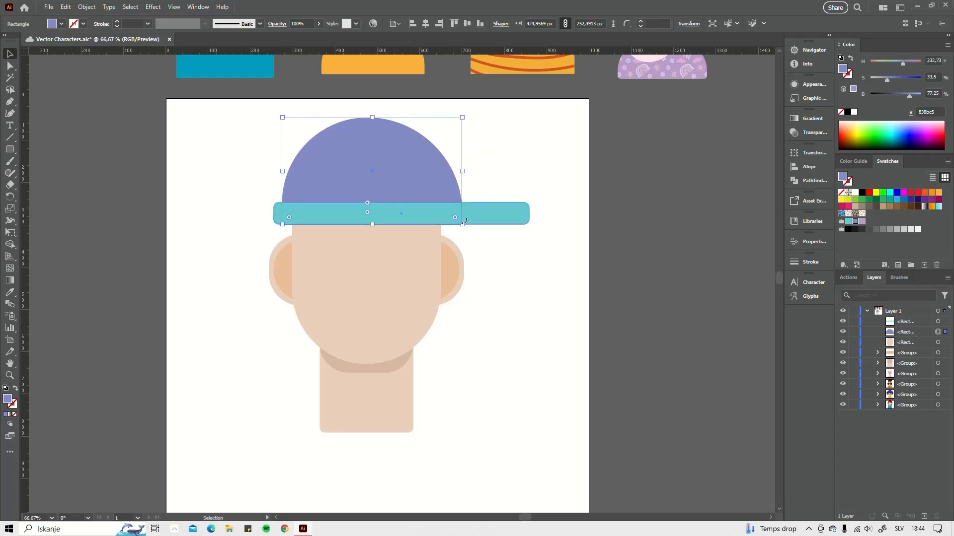
{"action": "mouse_move", "coordinate": [462, 224]}
{"action": "left_mouse_down"}
{"action": "mouse_move", "coordinate": [444, 218]}
{"action": "mouse_move", "coordinate": [453, 231]}
{"action": "mouse_move", "coordinate": [451, 201]}
{"action": "mouse_move", "coordinate": [453, 214]}
{"action": "left_mouse_up"}
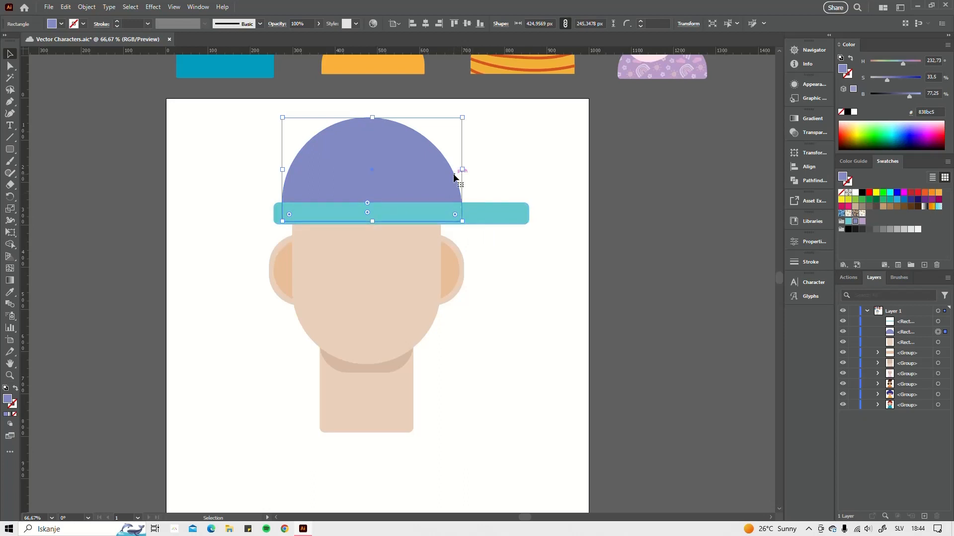
{"action": "mouse_move", "coordinate": [463, 170]}
{"action": "left_mouse_down"}
{"action": "mouse_move", "coordinate": [449, 169]}
{"action": "mouse_move", "coordinate": [462, 169]}
{"action": "left_mouse_up"}
{"action": "mouse_move", "coordinate": [282, 170]}
{"action": "left_mouse_down"}
{"action": "mouse_move", "coordinate": [295, 170]}
{"action": "mouse_move", "coordinate": [282, 169]}
{"action": "left_mouse_up"}
{"action": "left_click_drag", "start_coordinate": [283, 118], "coordinate": [320, 145]}
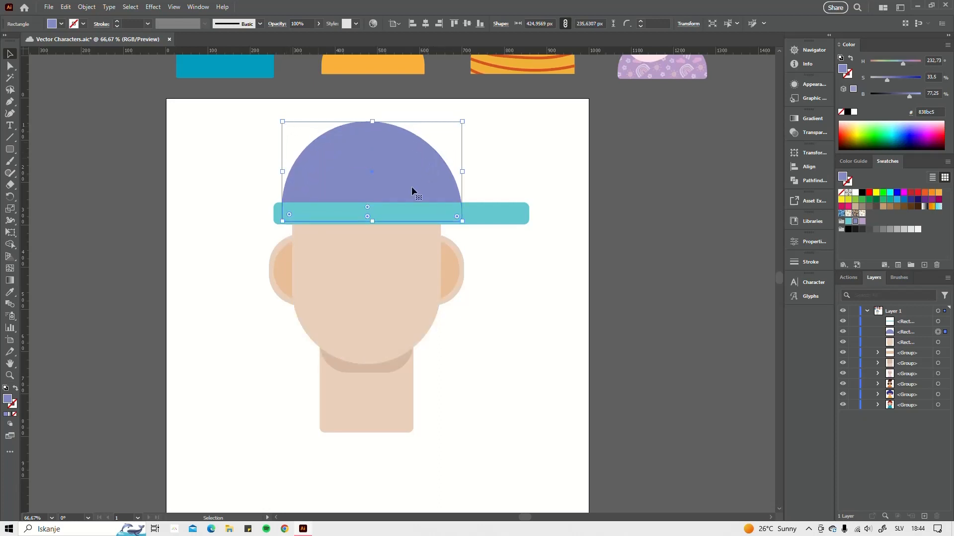
- Even out the rounding of the dome's upper corners, narrow it to about 388 px and centre it over the head
{"action": "left_click_drag", "start_coordinate": [368, 207], "coordinate": [390, 207]}
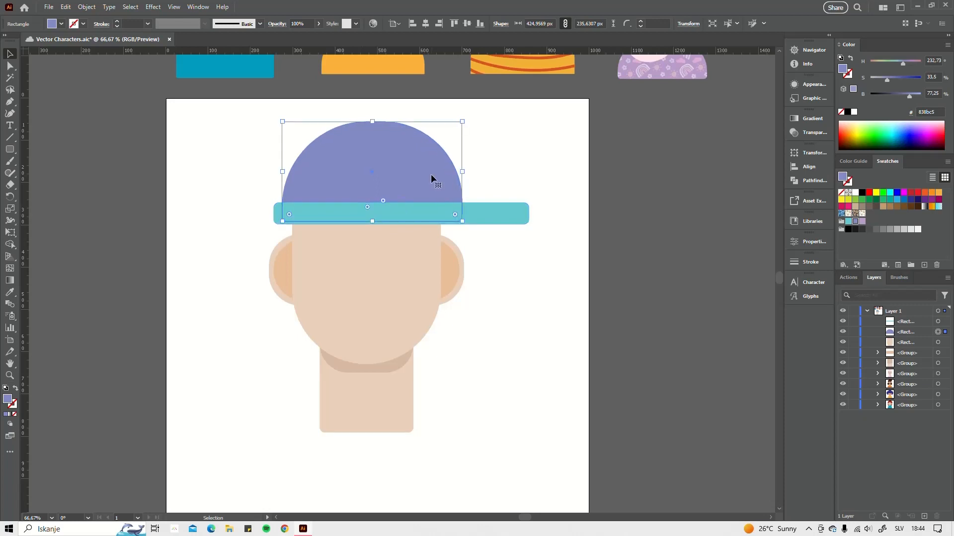
{"action": "left_click_drag", "start_coordinate": [463, 171], "coordinate": [444, 172]}
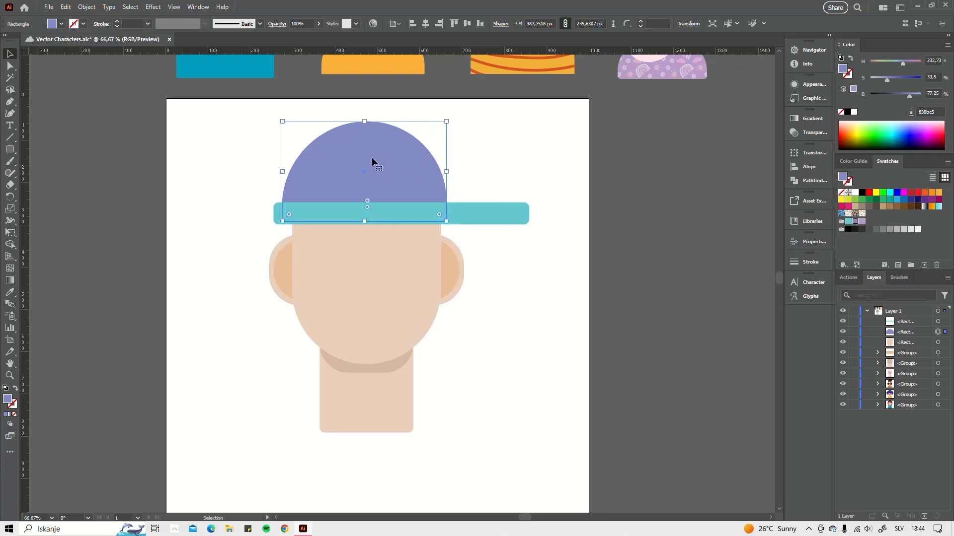
{"action": "left_click_drag", "start_coordinate": [372, 181], "coordinate": [367, 162]}
{"action": "key", "text": "ctrl+z"}
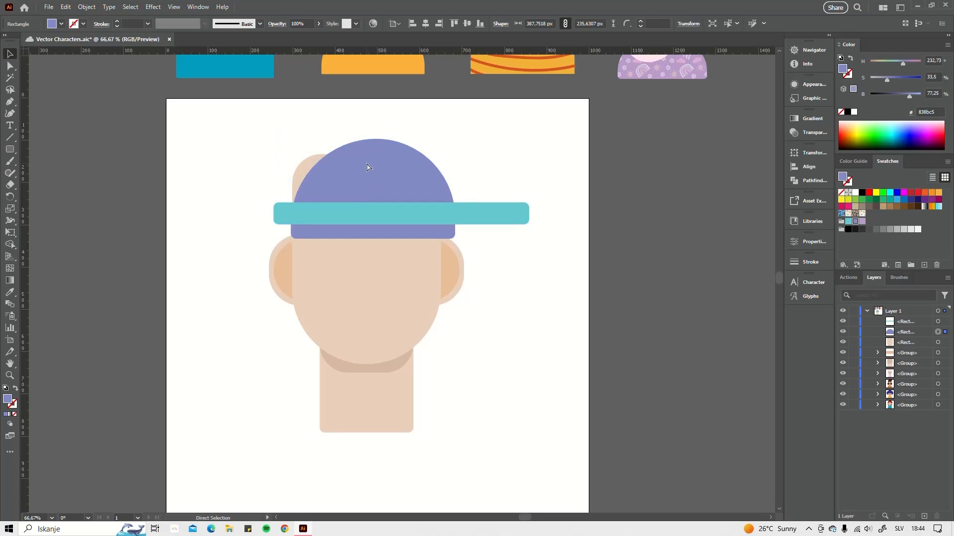
{"action": "key", "text": "ctrl+shift+z"}
{"action": "left_click_drag", "start_coordinate": [376, 154], "coordinate": [383, 154]}
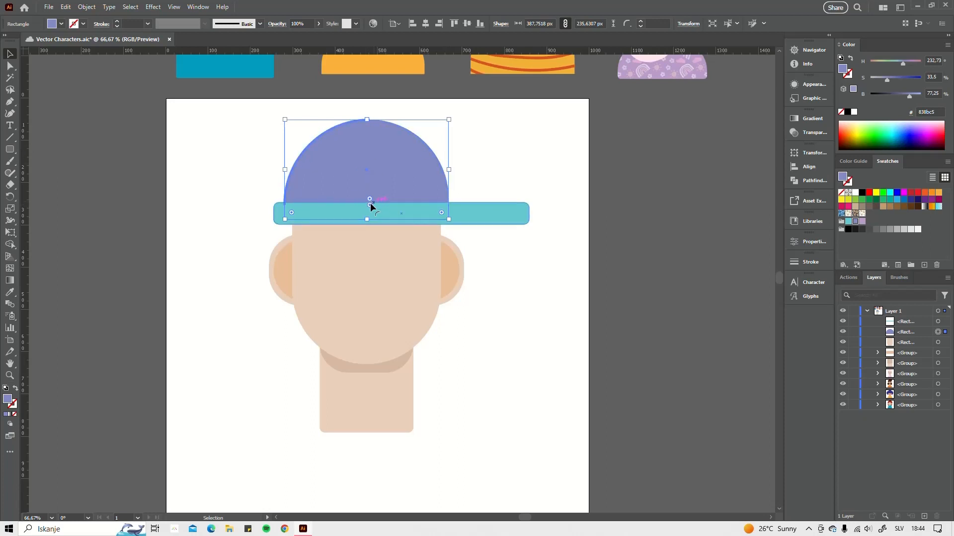
{"action": "left_click_drag", "start_coordinate": [368, 204], "coordinate": [361, 198]}
- Raise the dome slightly and move the brim up about 19 px to align with the dome's lower edge
{"action": "left_click", "coordinate": [487, 273]}
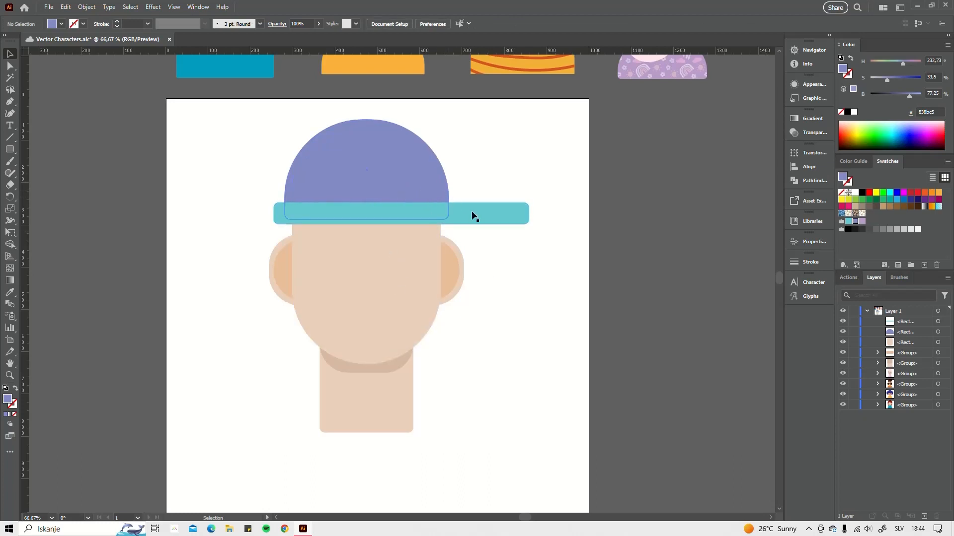
{"action": "left_click", "coordinate": [397, 185]}
{"action": "left_click_drag", "start_coordinate": [413, 178], "coordinate": [415, 175]}
{"action": "left_click_drag", "start_coordinate": [467, 212], "coordinate": [482, 254]}
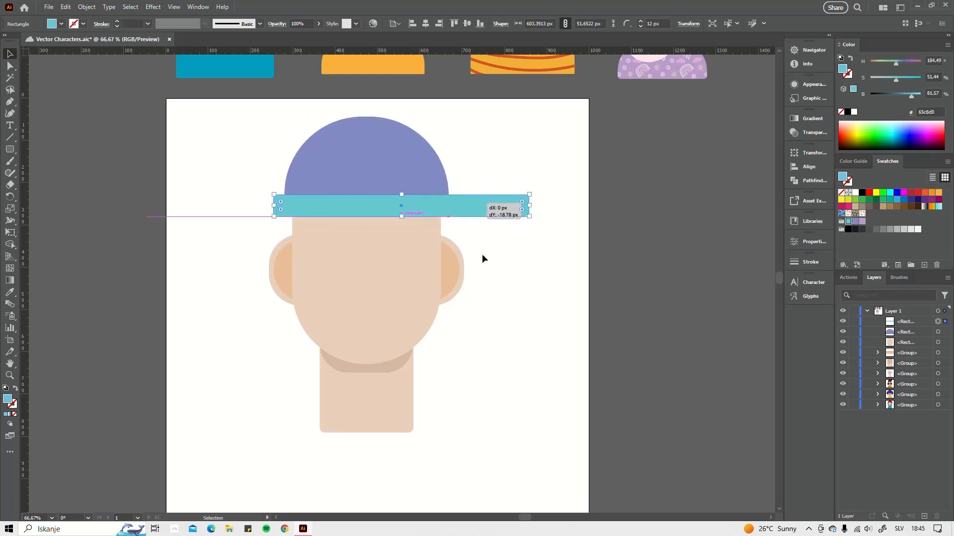
{"action": "left_click", "coordinate": [480, 261]}
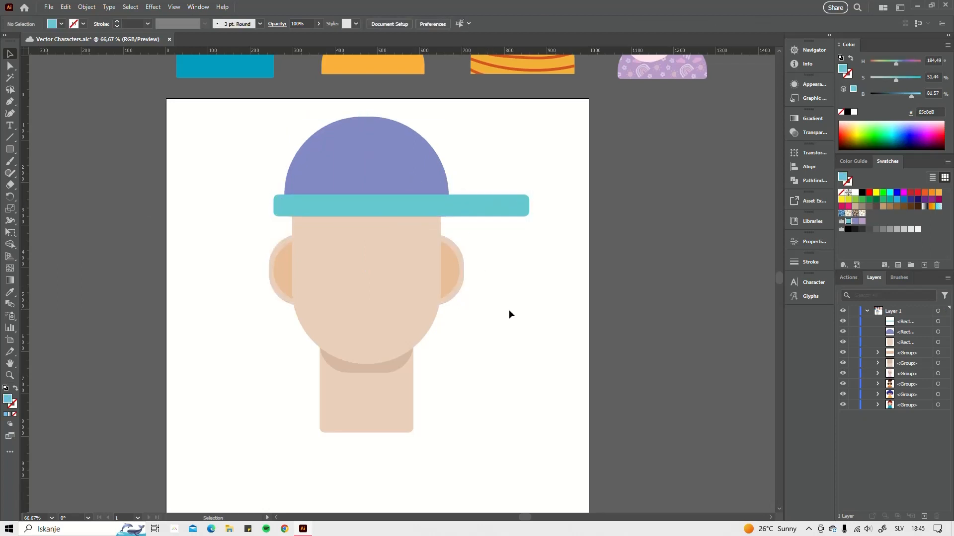
- Draw an ellipse about 113 by 128 px at the brim's left end above the ear and fill it brown (754c24)
{"action": "left_click", "coordinate": [13, 151]}
{"action": "left_click_drag", "start_coordinate": [15, 152], "coordinate": [64, 173]}
{"action": "left_click_drag", "start_coordinate": [309, 254], "coordinate": [324, 242]}
{"action": "left_click_drag", "start_coordinate": [288, 190], "coordinate": [337, 244]}
{"action": "left_click", "coordinate": [903, 208]}
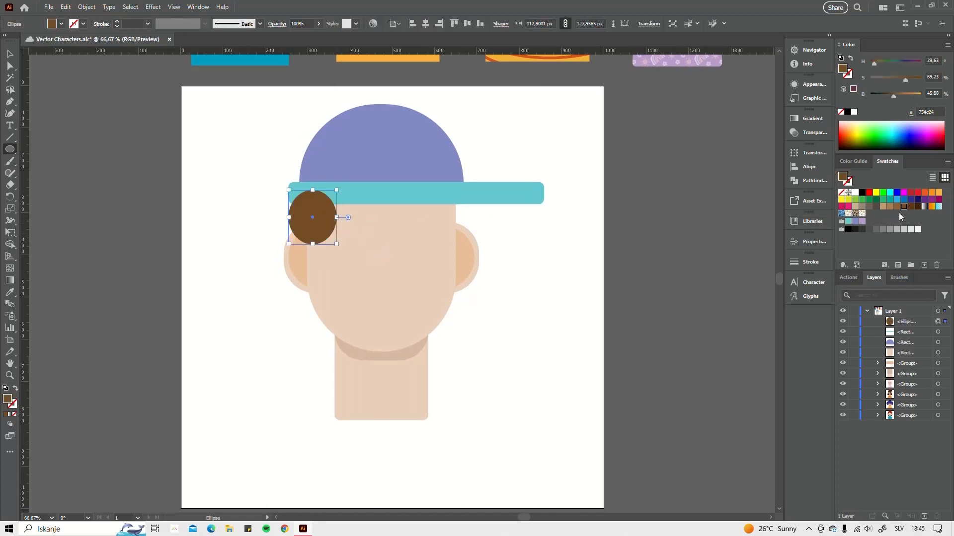
- Draw seven more overlapping brown ellipses of varying sizes along the brim's lower edge to form a row of curls
{"action": "left_click_drag", "start_coordinate": [322, 189], "coordinate": [359, 217]}
{"action": "left_click_drag", "start_coordinate": [416, 197], "coordinate": [438, 190]}
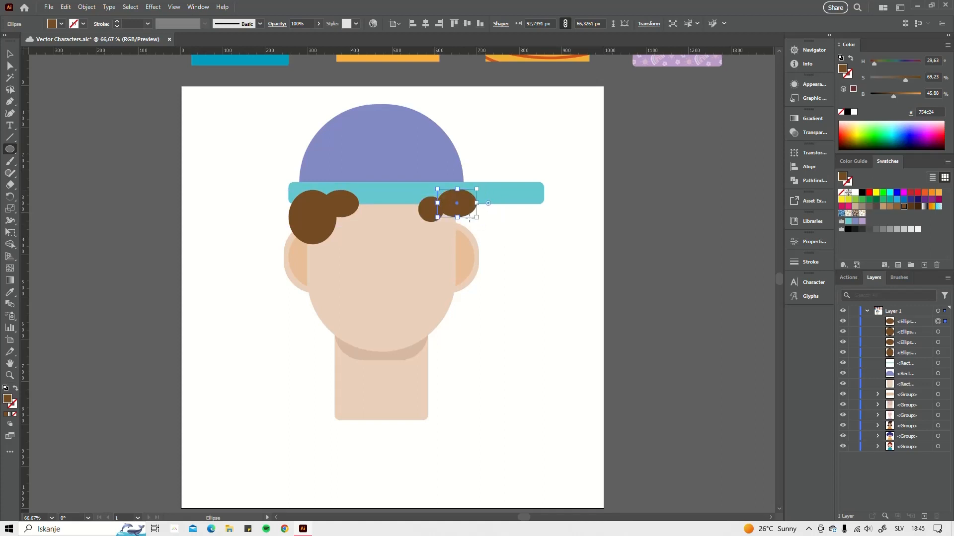
{"action": "left_click_drag", "start_coordinate": [489, 236], "coordinate": [451, 206]}
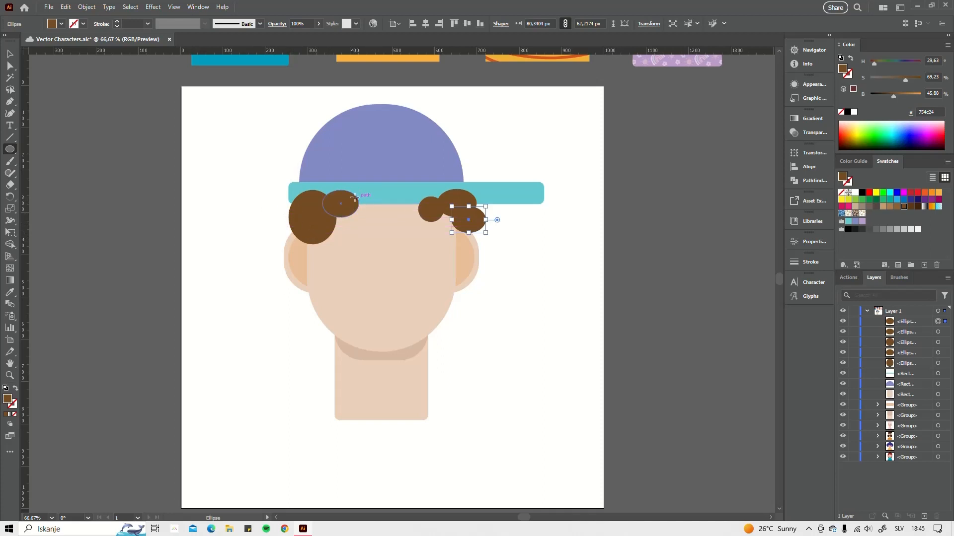
{"action": "mouse_move", "coordinate": [378, 214]}
{"action": "left_mouse_down"}
{"action": "mouse_move", "coordinate": [355, 193]}
{"action": "mouse_move", "coordinate": [380, 197]}
{"action": "mouse_move", "coordinate": [367, 189]}
{"action": "left_mouse_up"}
{"action": "left_click_drag", "start_coordinate": [427, 211], "coordinate": [392, 190]}
{"action": "left_click_drag", "start_coordinate": [230, 202], "coordinate": [233, 202]}
- Shrink the leftmost brown ellipse to a circle about 94 px in diameter
{"action": "left_click", "coordinate": [10, 53]}
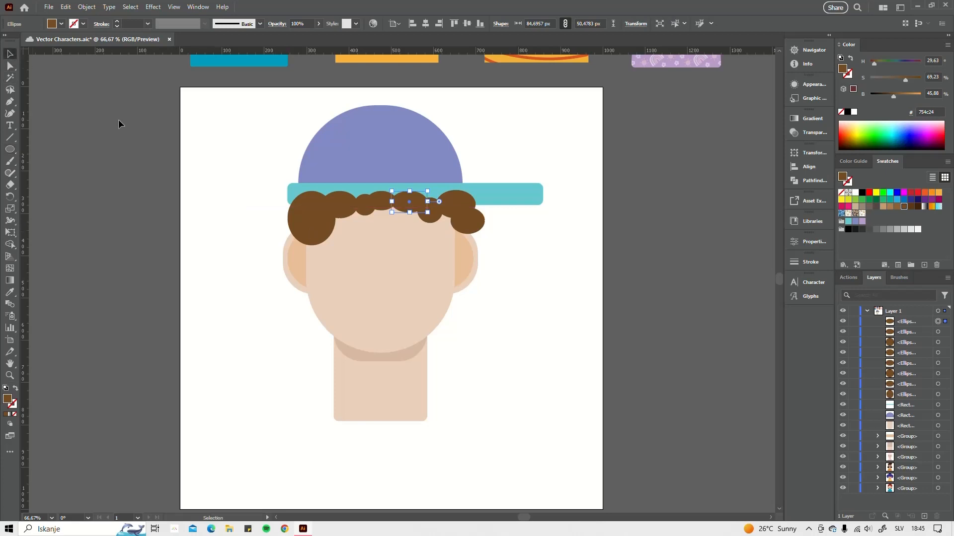
{"action": "left_click", "coordinate": [308, 224]}
{"action": "left_click_drag", "start_coordinate": [335, 245], "coordinate": [327, 230]}
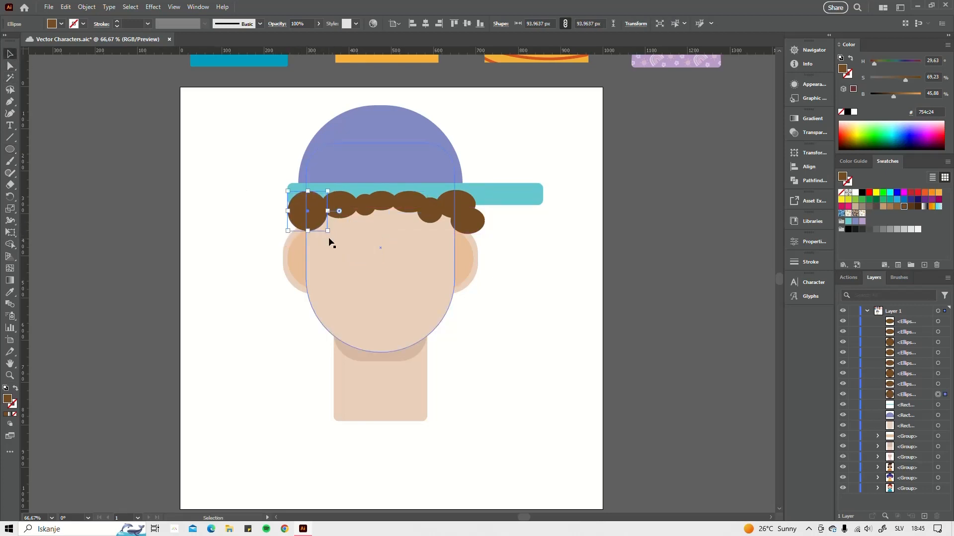
- Unite all eight brown ellipses into a single curly hair shape
{"action": "left_click_drag", "start_coordinate": [241, 182], "coordinate": [235, 168]}
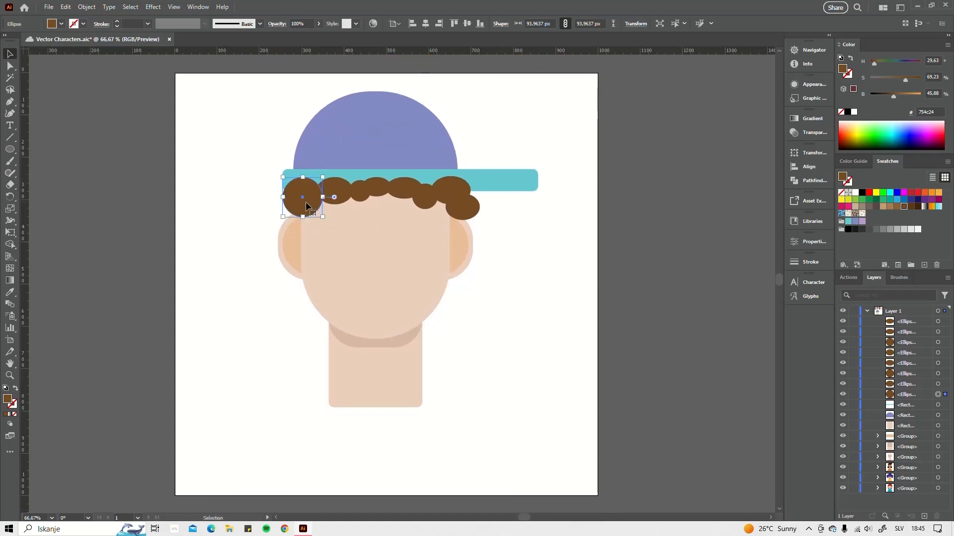
{"action": "left_click", "coordinate": [337, 192], "text": "shift"}
{"action": "left_click", "coordinate": [366, 194], "text": "shift"}
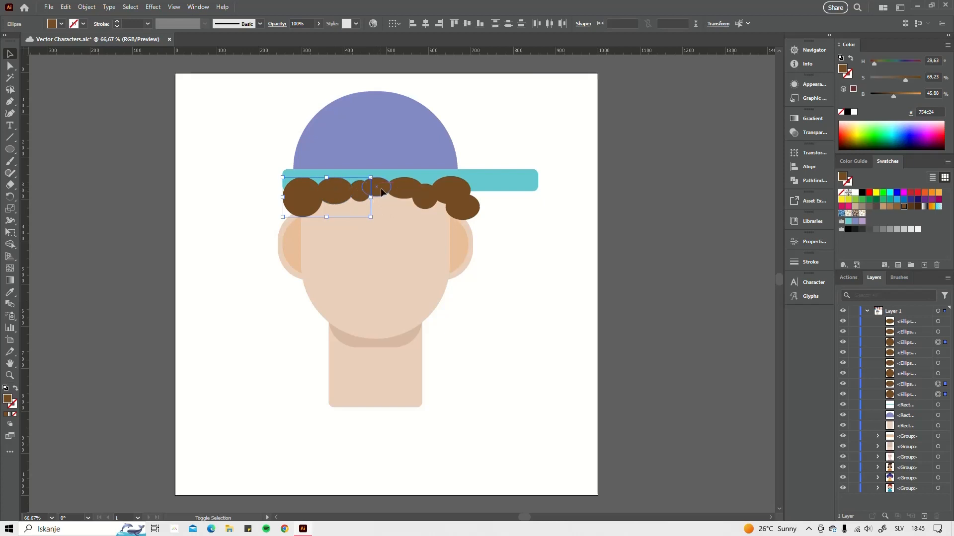
{"action": "left_click", "coordinate": [412, 197], "text": "shift"}
{"action": "left_click", "coordinate": [424, 200], "text": "shift"}
{"action": "left_click", "coordinate": [456, 201], "text": "shift"}
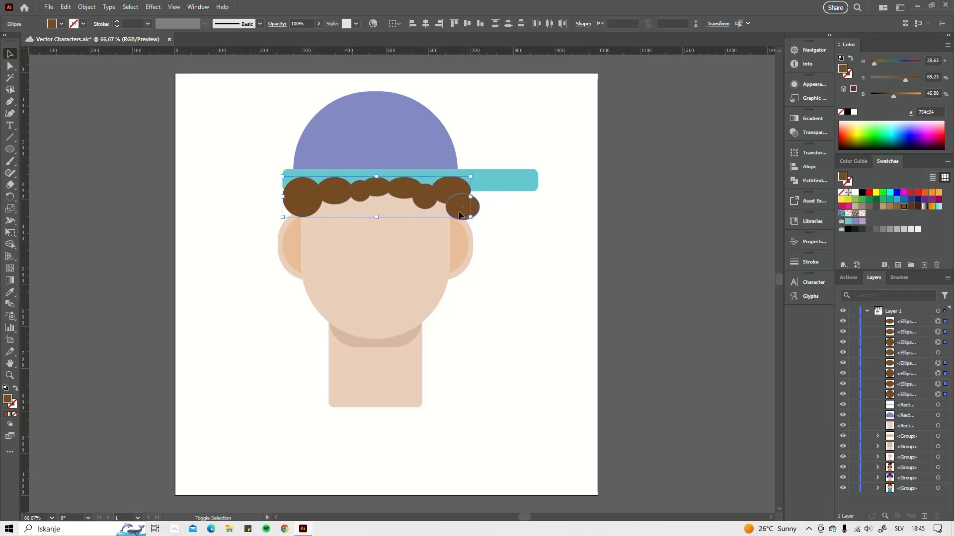
{"action": "left_click", "coordinate": [467, 214], "text": "shift"}
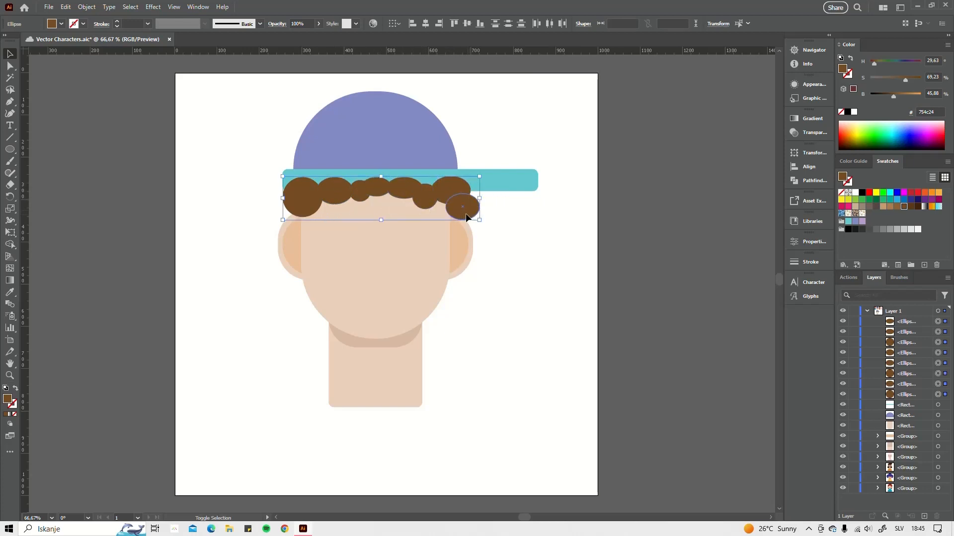
{"action": "left_click", "coordinate": [809, 181]}
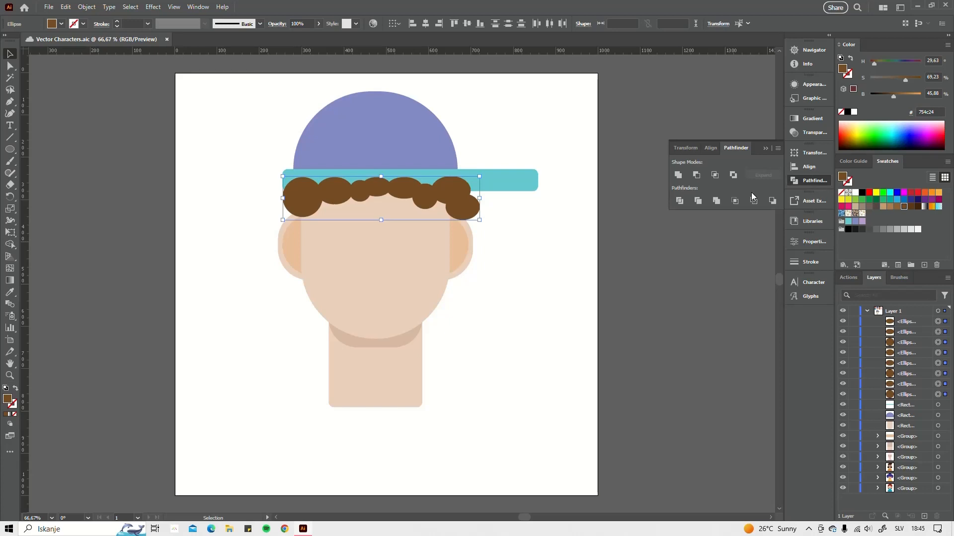
{"action": "left_click", "coordinate": [677, 174]}
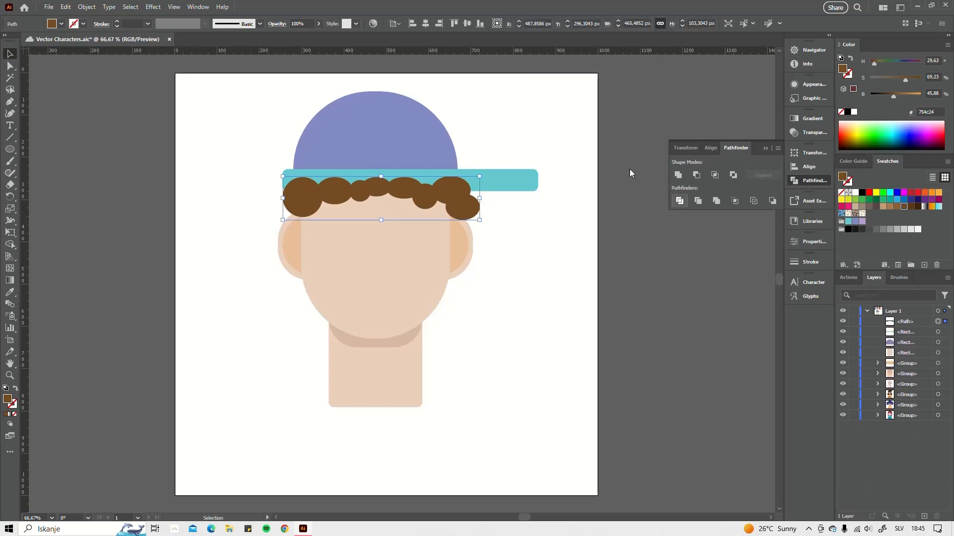
{"action": "left_click", "coordinate": [242, 194]}
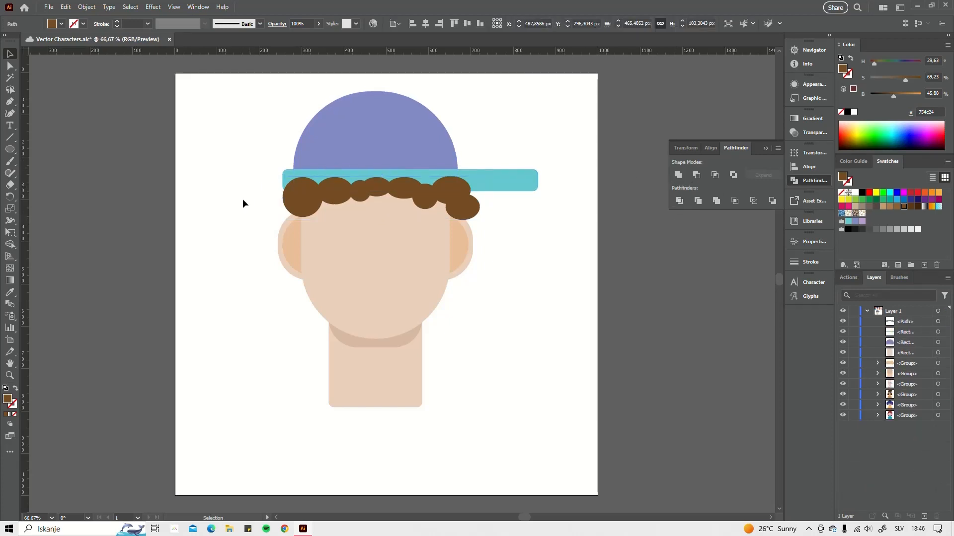
{"action": "left_click", "coordinate": [402, 190]}
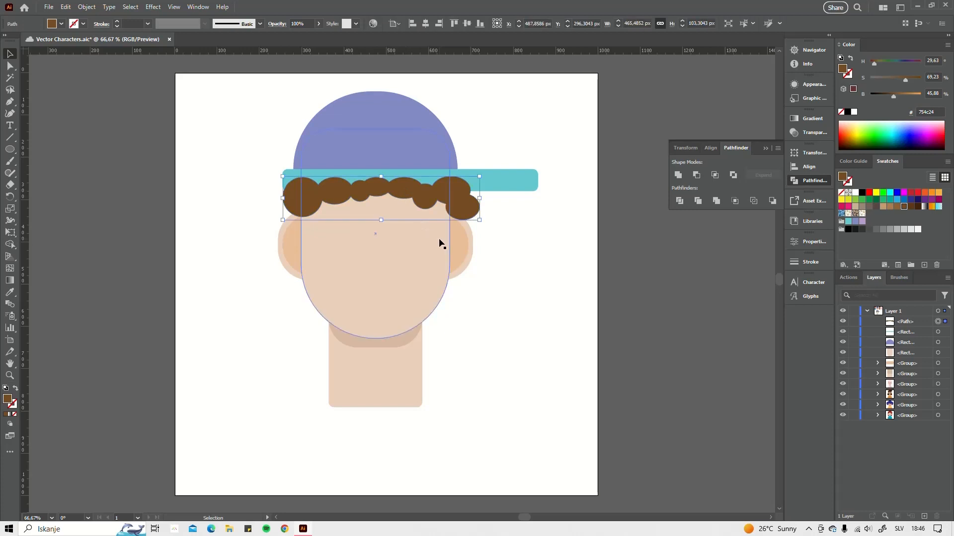
{"action": "left_click", "coordinate": [531, 306]}
{"action": "scroll", "coordinate": [360, 268], "scroll_direction": "down", "scroll_amount": 1}
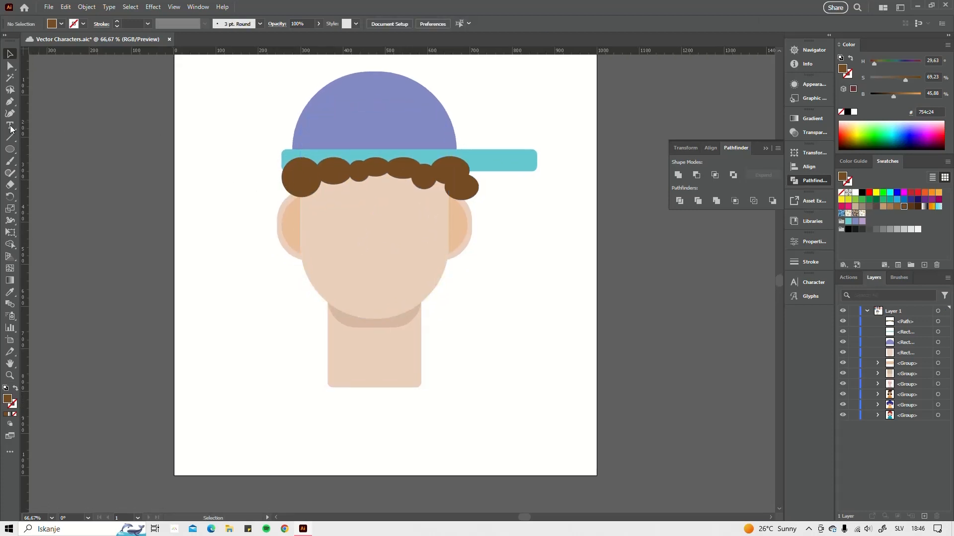
- Draw a brown ellipse about 210 by 228 px over the left ear and move it beneath the ear group in the stacking order
{"action": "left_click", "coordinate": [10, 152]}
{"action": "left_click_drag", "start_coordinate": [267, 195], "coordinate": [356, 292]}
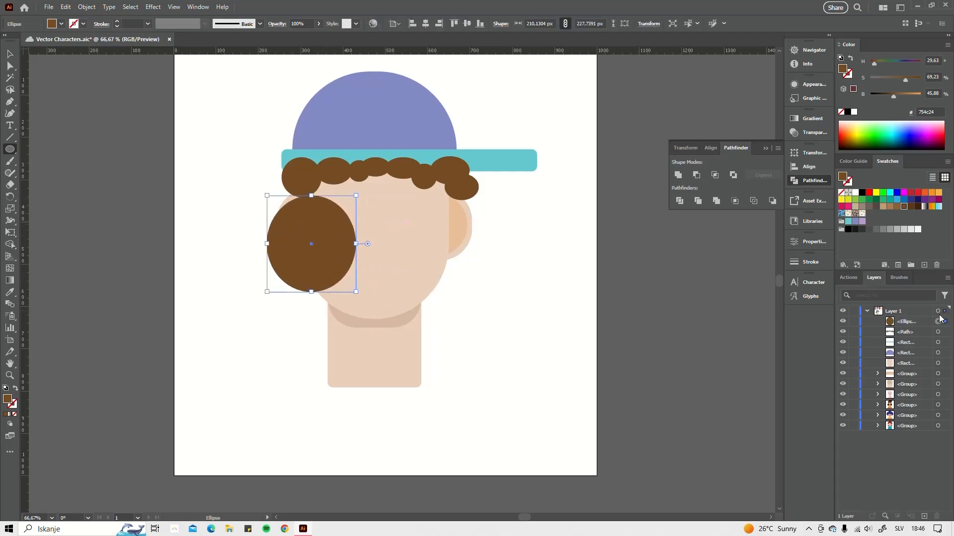
{"action": "left_click_drag", "start_coordinate": [907, 326], "coordinate": [889, 379]}
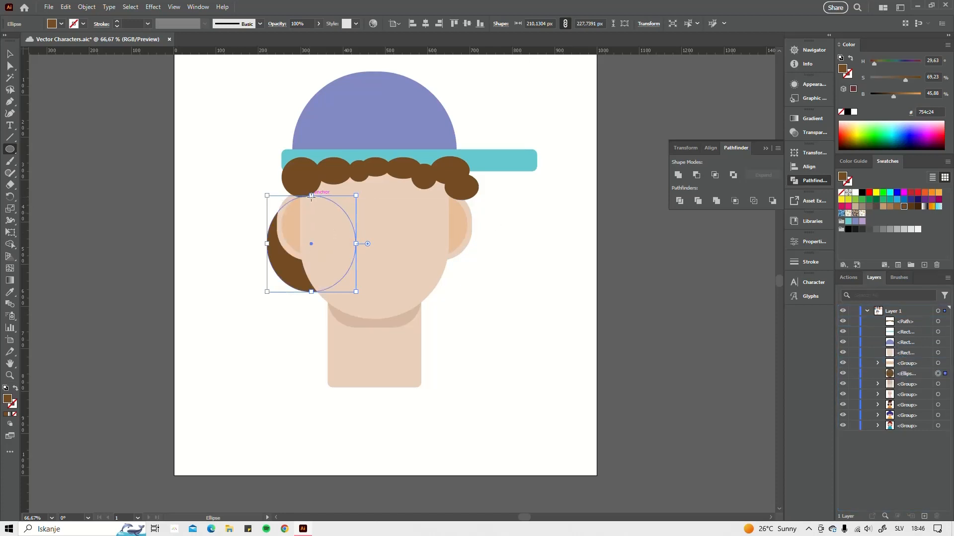
- Stretch the brown ellipse upward beneath the curls until it is about 274 px tall
{"action": "left_click_drag", "start_coordinate": [312, 196], "coordinate": [311, 179]}
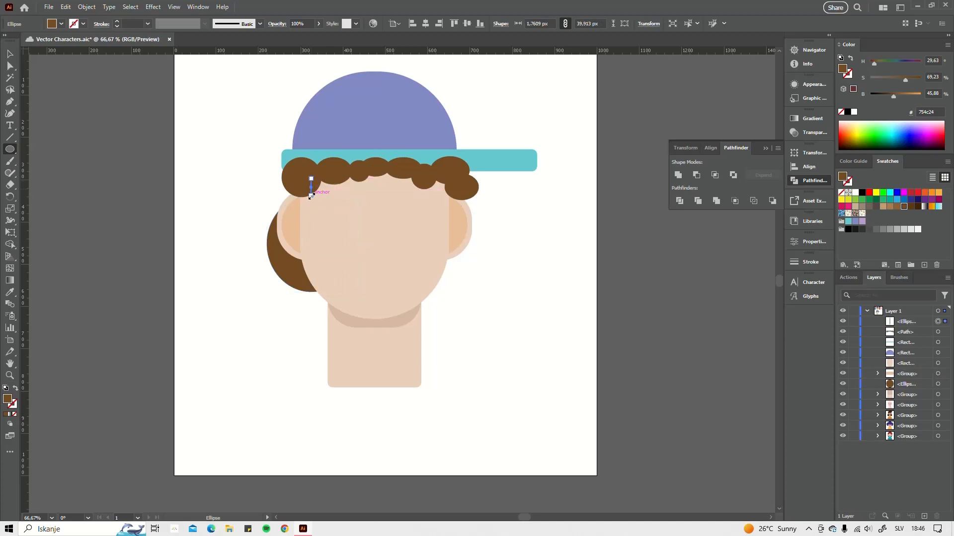
{"action": "key", "text": "ctrl+z"}
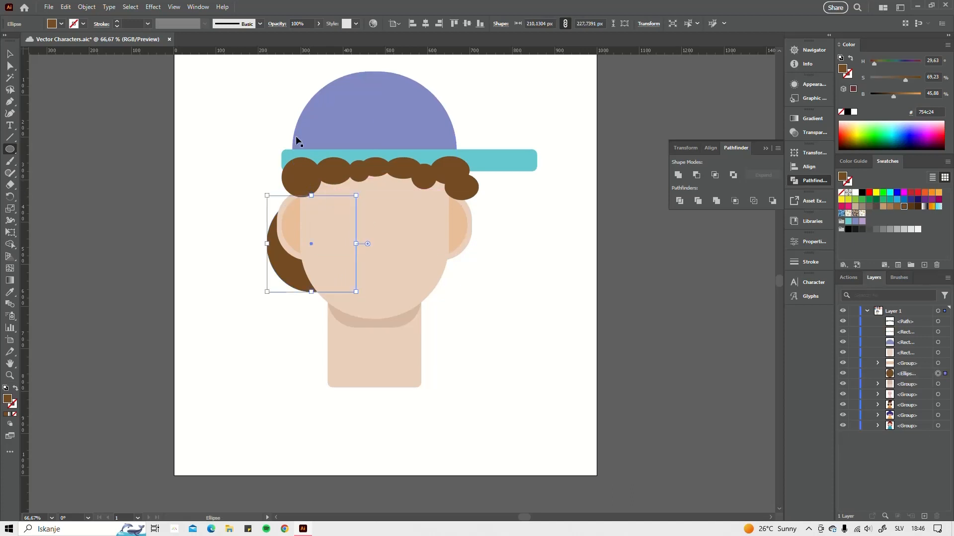
{"action": "left_click_drag", "start_coordinate": [311, 195], "coordinate": [311, 176]}
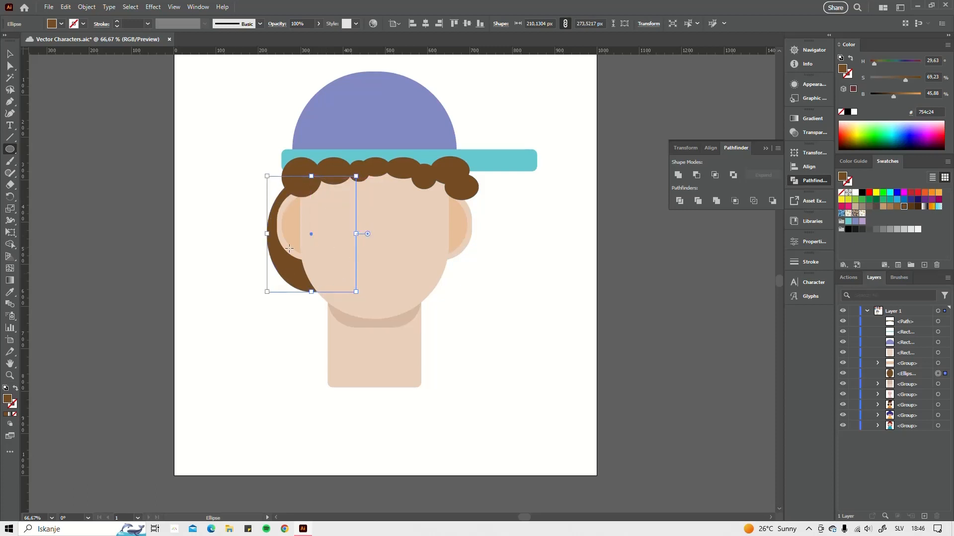
{"action": "key", "text": "a"}
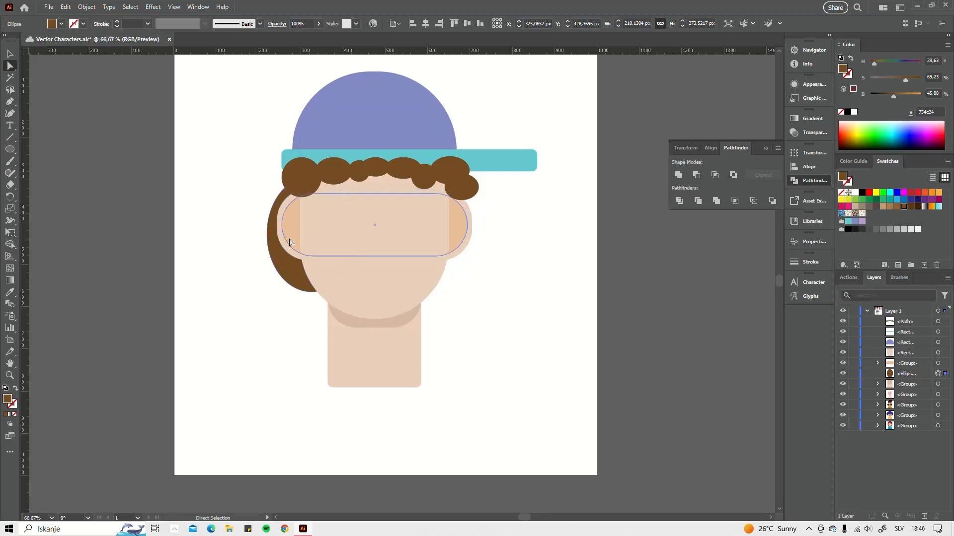
{"action": "key", "text": "v"}
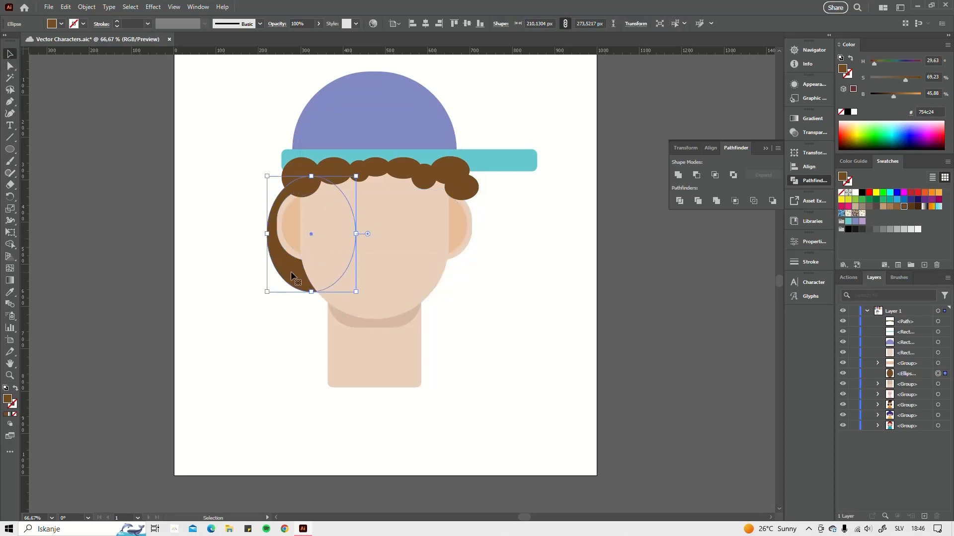
- Duplicate the brown side-hair ellipse to the opposite side of the head, behind the right ear
{"action": "left_click_drag", "start_coordinate": [292, 273], "coordinate": [458, 272]}
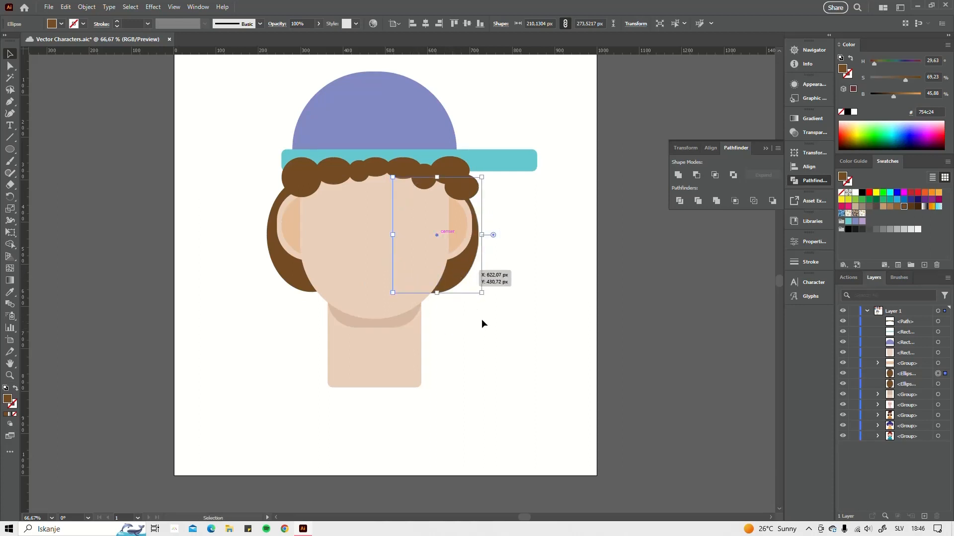
{"action": "left_click", "coordinate": [496, 369]}
- Draw a rounded rectangle about 289 by 67 px as a collar and move it up across the lower neck
{"action": "left_click_drag", "start_coordinate": [400, 256], "coordinate": [405, 262]}
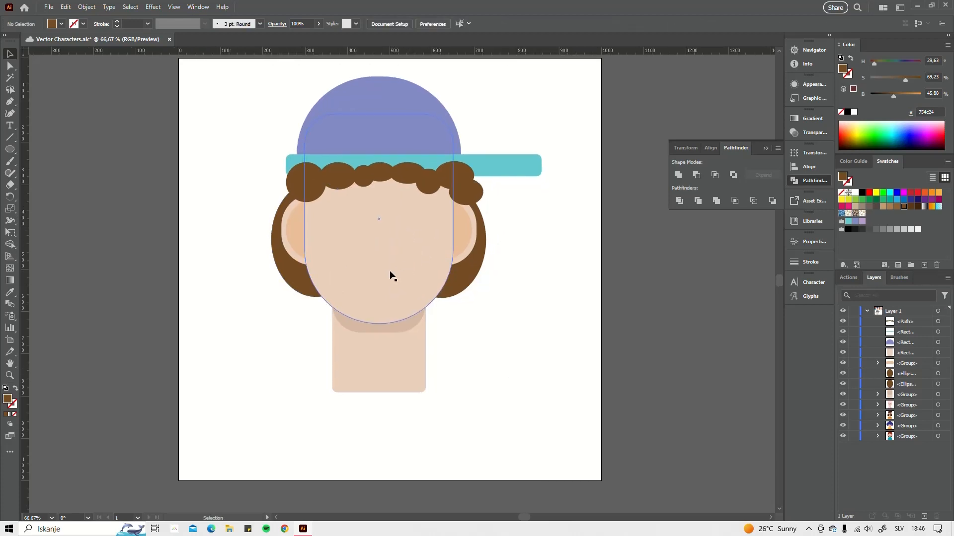
{"action": "scroll", "coordinate": [390, 275], "scroll_direction": "down", "scroll_amount": 2}
{"action": "scroll", "coordinate": [396, 277], "scroll_direction": "up", "scroll_amount": 2}
{"action": "left_click_drag", "start_coordinate": [381, 311], "coordinate": [373, 260]}
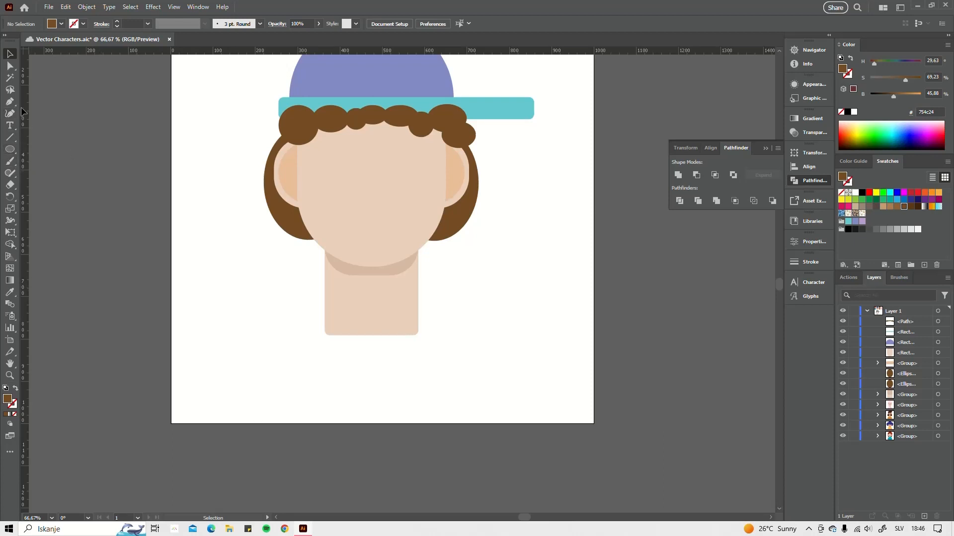
{"action": "left_click", "coordinate": [10, 149]}
{"action": "left_click", "coordinate": [62, 161]}
{"action": "left_click_drag", "start_coordinate": [309, 309], "coordinate": [390, 326]}
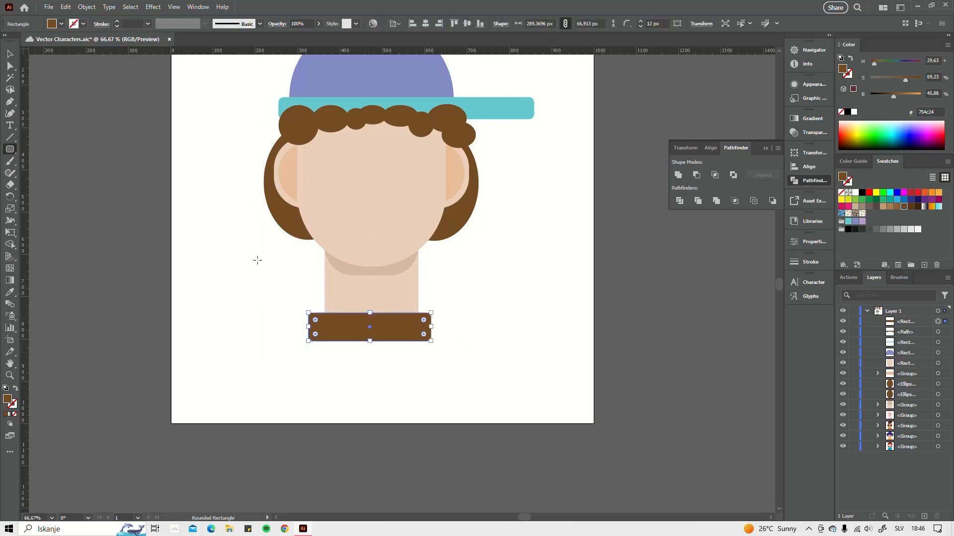
{"action": "left_click", "coordinate": [10, 53]}
{"action": "left_click_drag", "start_coordinate": [385, 325], "coordinate": [389, 299]}
- Draw a rounded rectangle about 549 by 250 px below the collar and round its two upper corners strongly into shoulders
{"action": "left_click", "coordinate": [10, 149]}
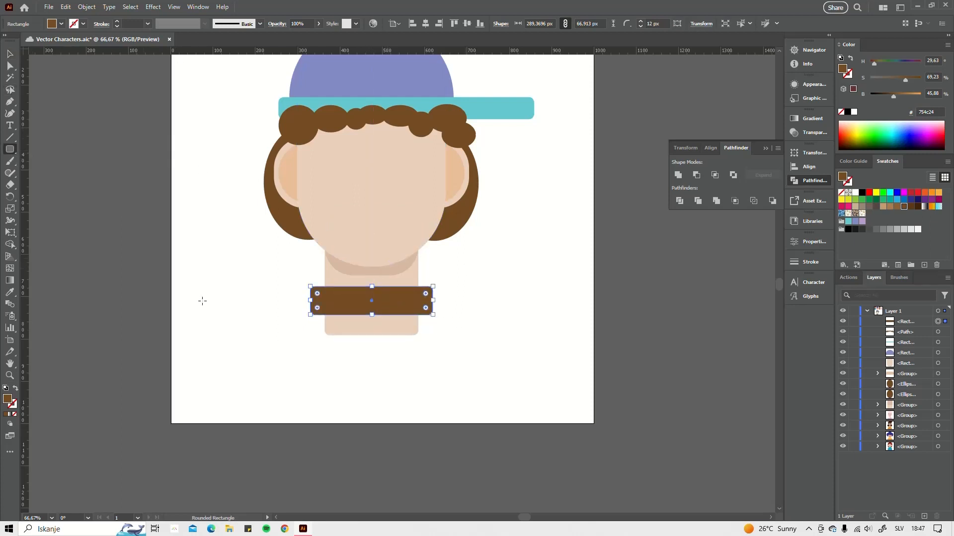
{"action": "mouse_move", "coordinate": [256, 308]}
{"action": "left_mouse_down"}
{"action": "mouse_move", "coordinate": [293, 330]}
{"action": "mouse_move", "coordinate": [489, 393]}
{"action": "mouse_move", "coordinate": [488, 412]}
{"action": "left_mouse_up"}
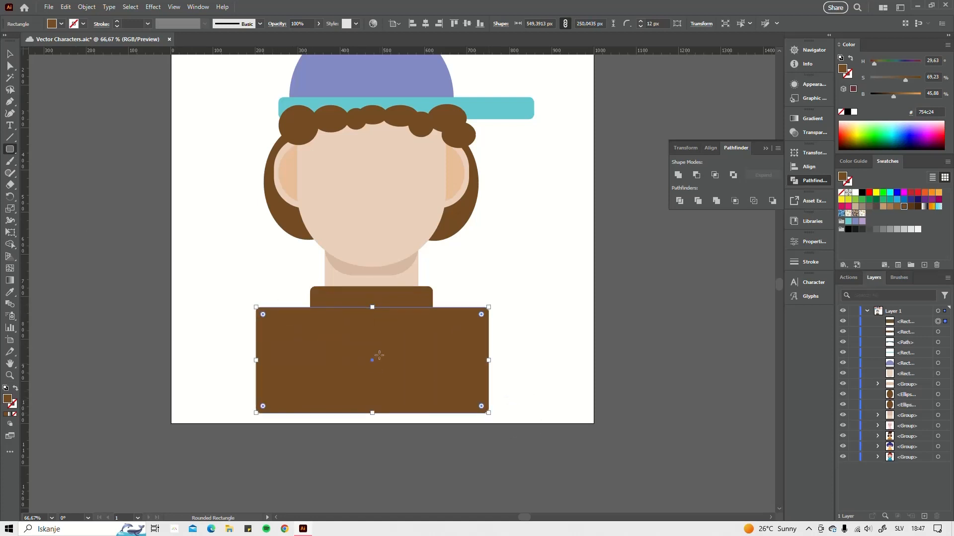
{"action": "left_click", "coordinate": [10, 53]}
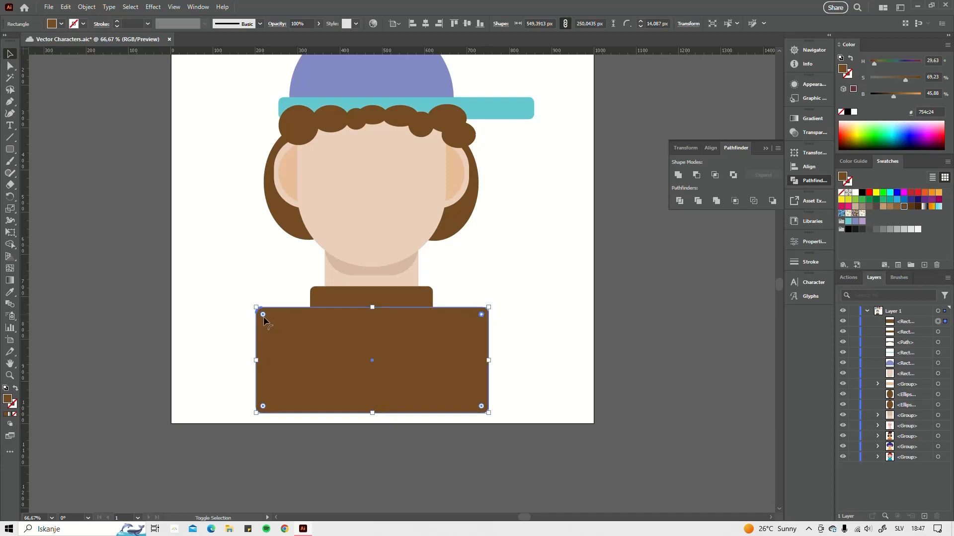
{"action": "left_click_drag", "start_coordinate": [263, 316], "coordinate": [264, 317]}
{"action": "left_click_drag", "start_coordinate": [481, 315], "coordinate": [409, 384]}
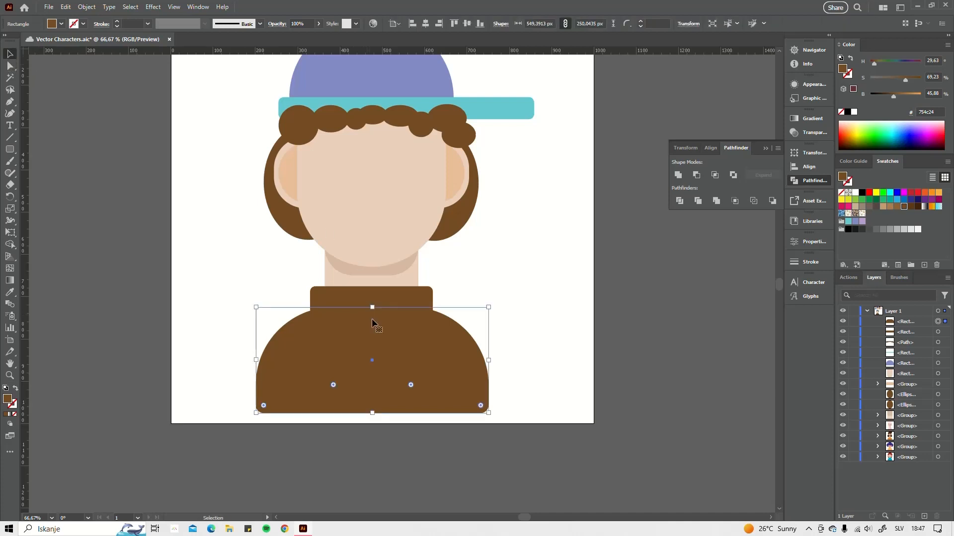
- Extend the collar rectangle down to about 96 px tall and unite it with the torso into one shirt shape
{"action": "left_click_drag", "start_coordinate": [396, 330], "coordinate": [373, 328]}
{"action": "left_click", "coordinate": [414, 304]}
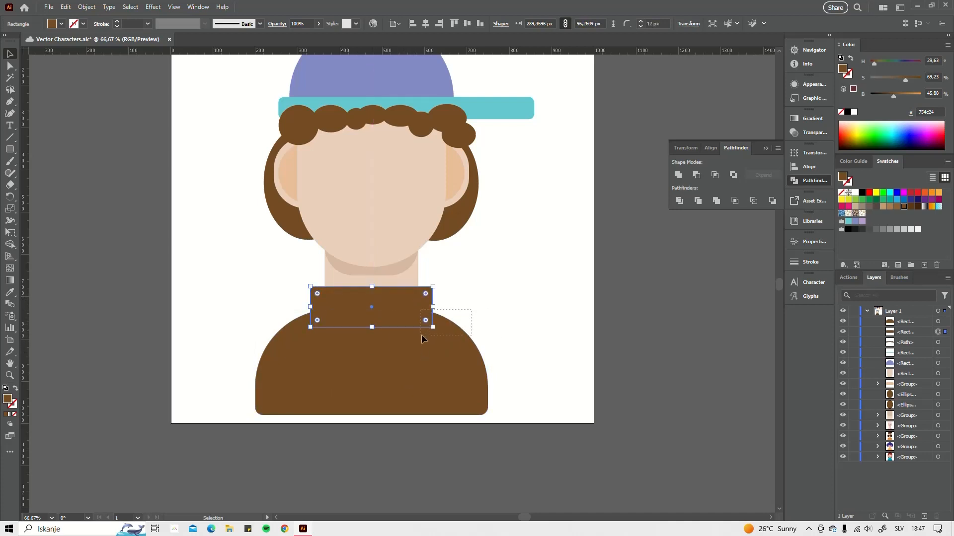
{"action": "left_click", "coordinate": [462, 351], "text": "shift"}
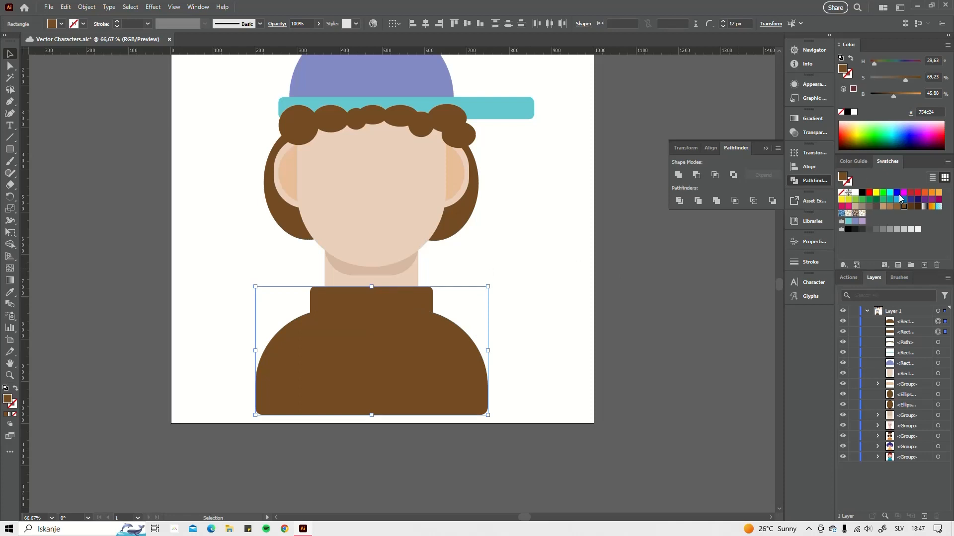
{"action": "left_click", "coordinate": [678, 175]}
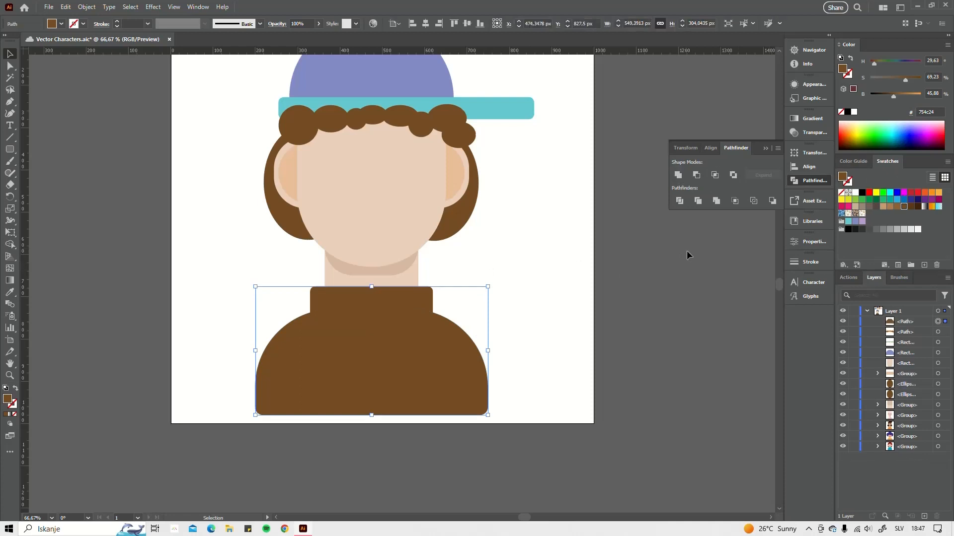
- Fill the shirt with the cap's blue (838bc5) and enable Draw Inside mode for it
{"action": "left_click", "coordinate": [856, 222]}
{"action": "scroll", "coordinate": [465, 324], "scroll_direction": "down", "scroll_amount": 2}
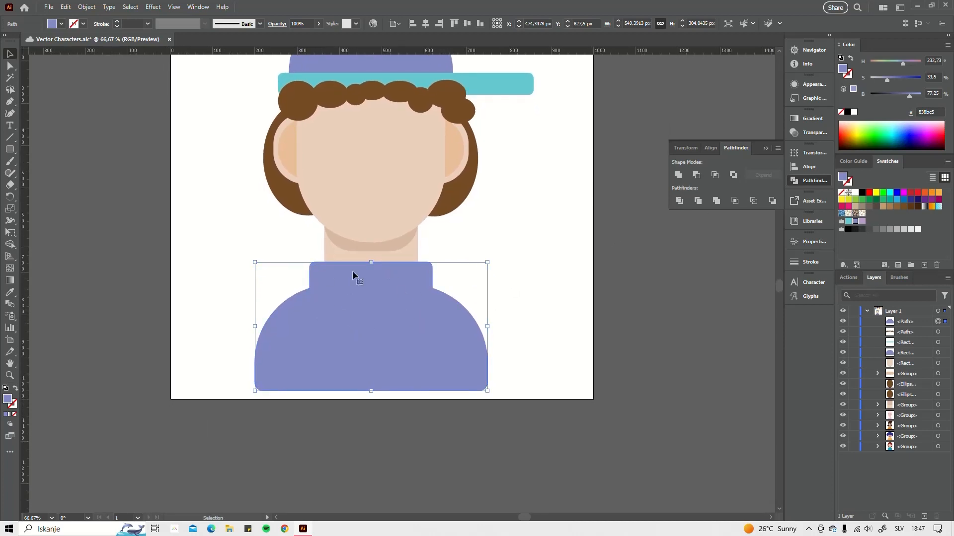
{"action": "left_click", "coordinate": [9, 425]}
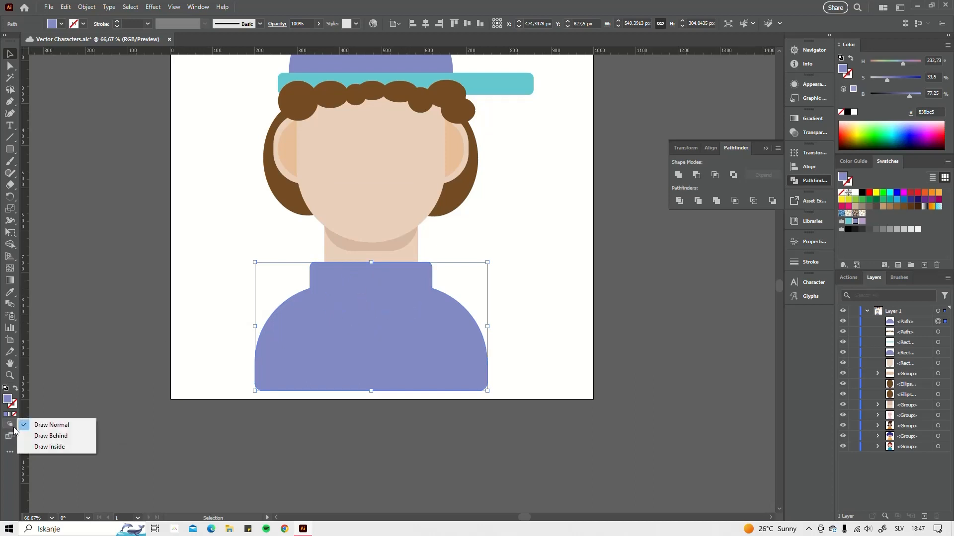
{"action": "left_click", "coordinate": [44, 447]}
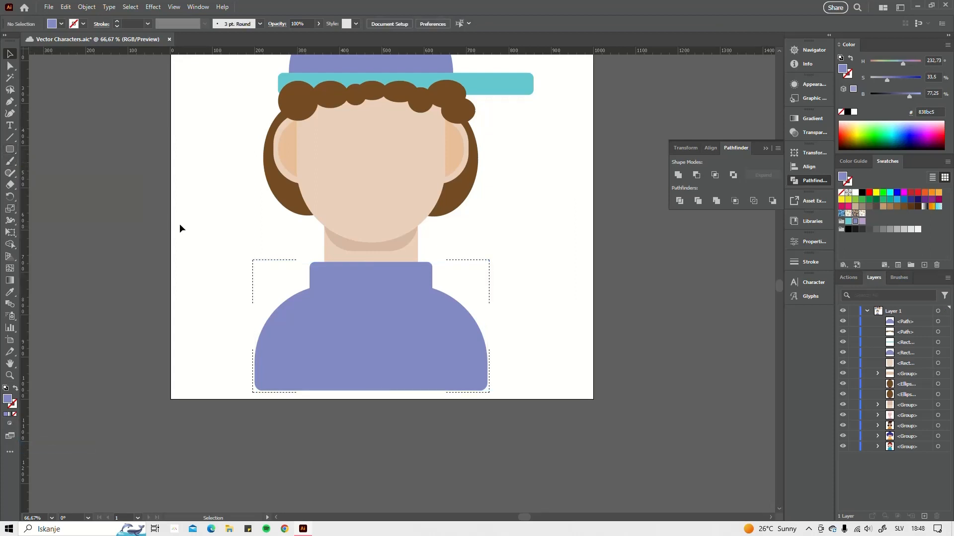
- Draw a pen path inside the shirt with a curved lower edge across the chest, enclosing the whole collar
{"action": "left_click", "coordinate": [10, 102]}
{"action": "left_click", "coordinate": [295, 281]}
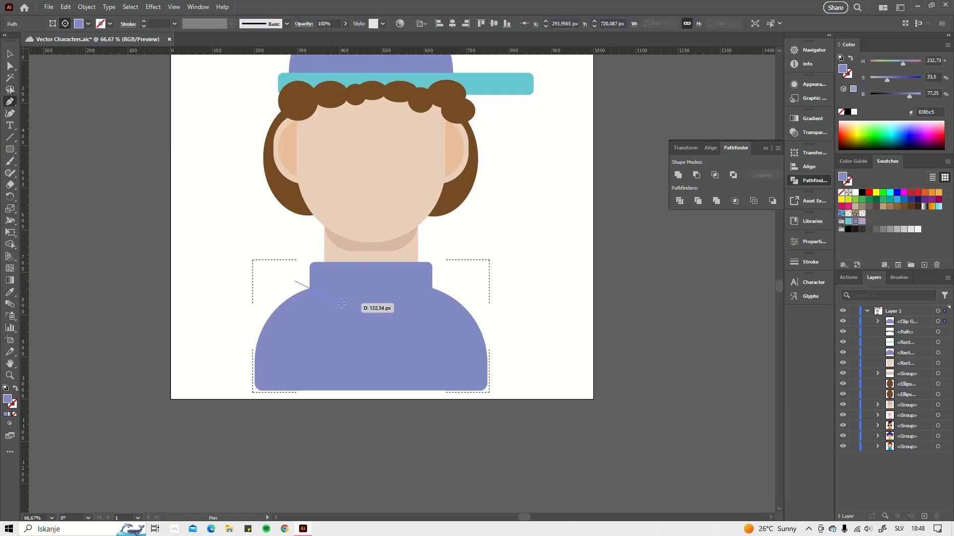
{"action": "left_click_drag", "start_coordinate": [342, 305], "coordinate": [379, 313]}
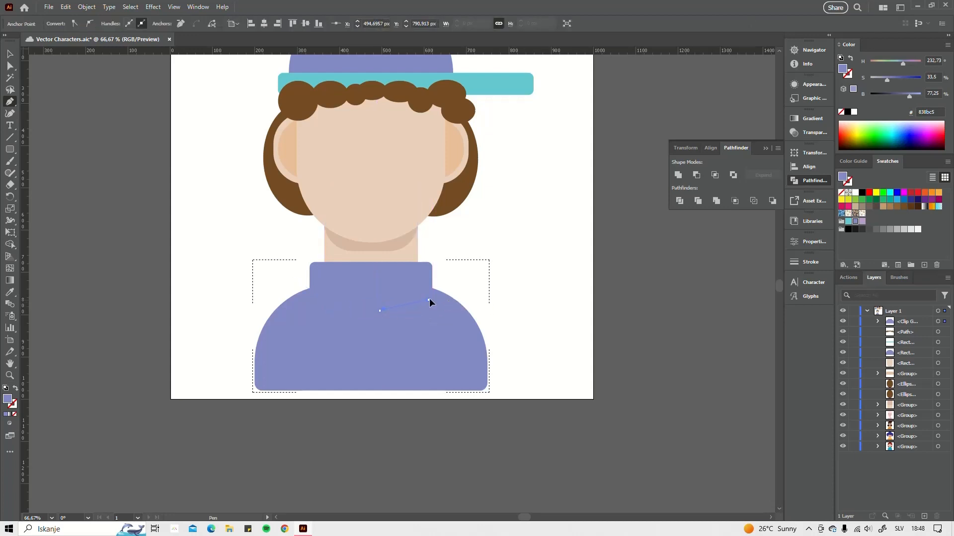
{"action": "left_click_drag", "start_coordinate": [432, 298], "coordinate": [445, 278]}
{"action": "left_click", "coordinate": [446, 278]}
{"action": "left_click", "coordinate": [438, 243]}
{"action": "left_click", "coordinate": [289, 257]}
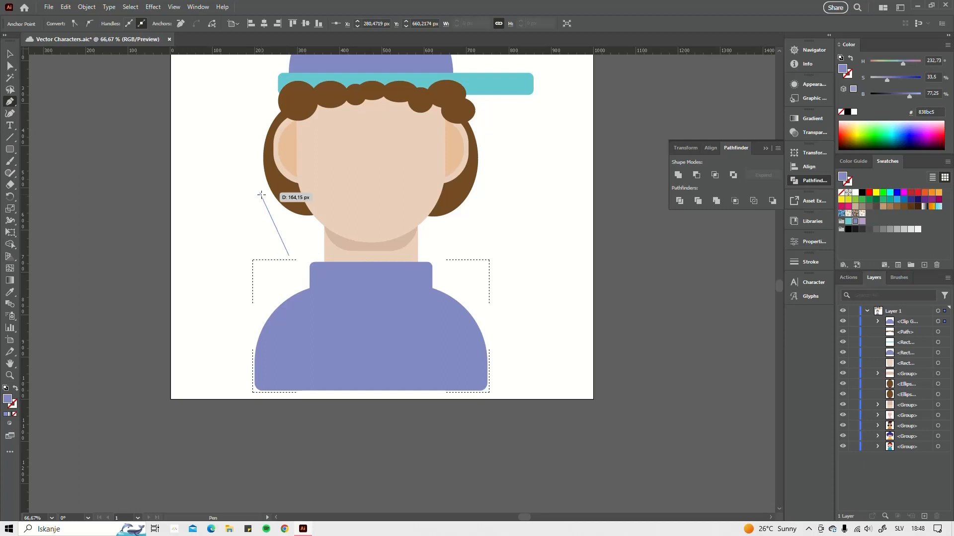
- Darken the collar shape's fill by lowering its brightness to about 62% (69709e)
{"action": "left_click", "coordinate": [877, 322]}
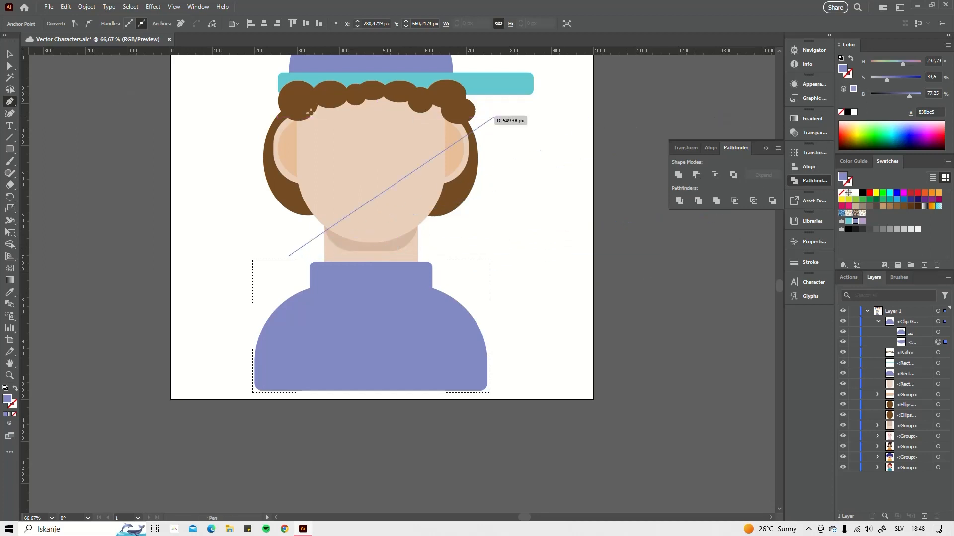
{"action": "key", "text": "v"}
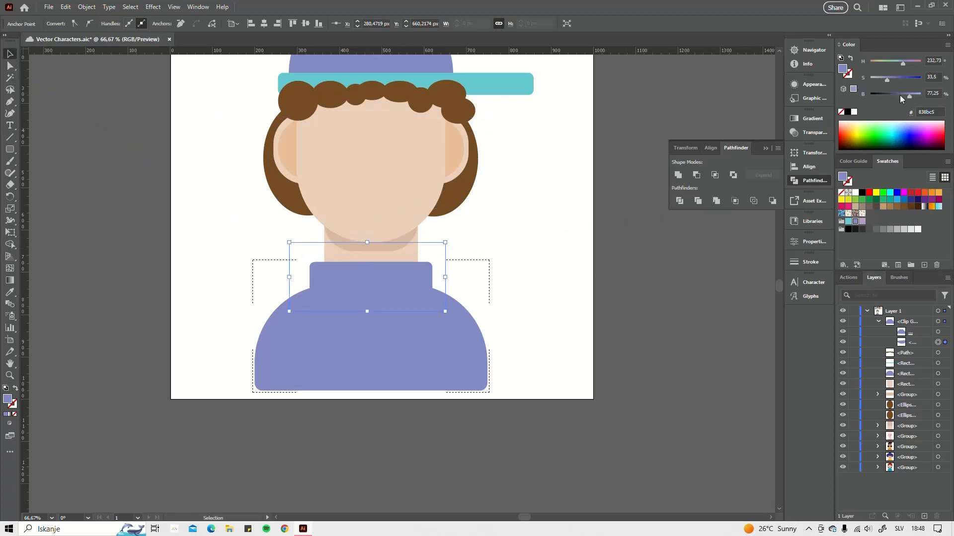
{"action": "left_click_drag", "start_coordinate": [908, 97], "coordinate": [899, 100]}
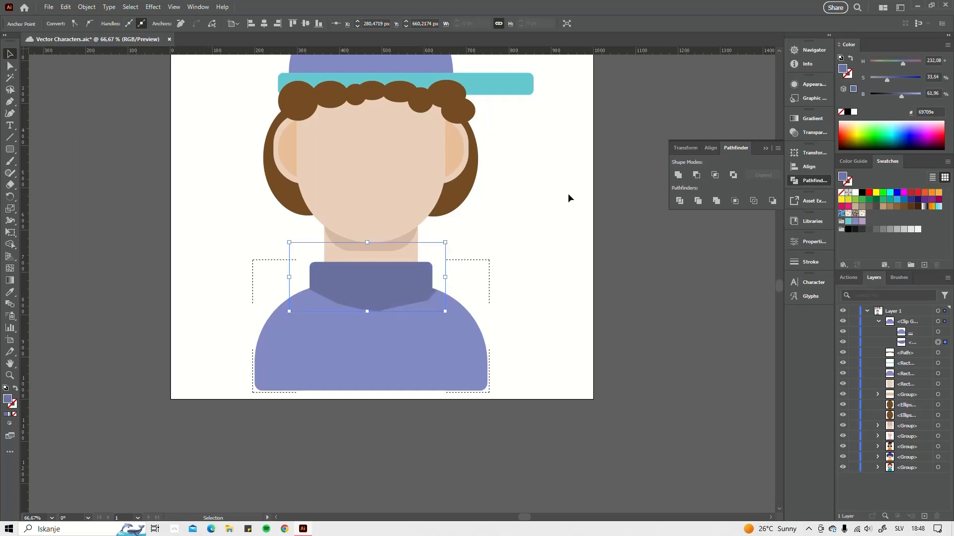
- Move the collar shape's starting anchor beyond the left shoulder up and outward, and curve the segment leading into the neckline
{"action": "key", "text": "ctrl+h"}
{"action": "scroll", "coordinate": [389, 302], "scroll_direction": "up", "scroll_amount": 3}
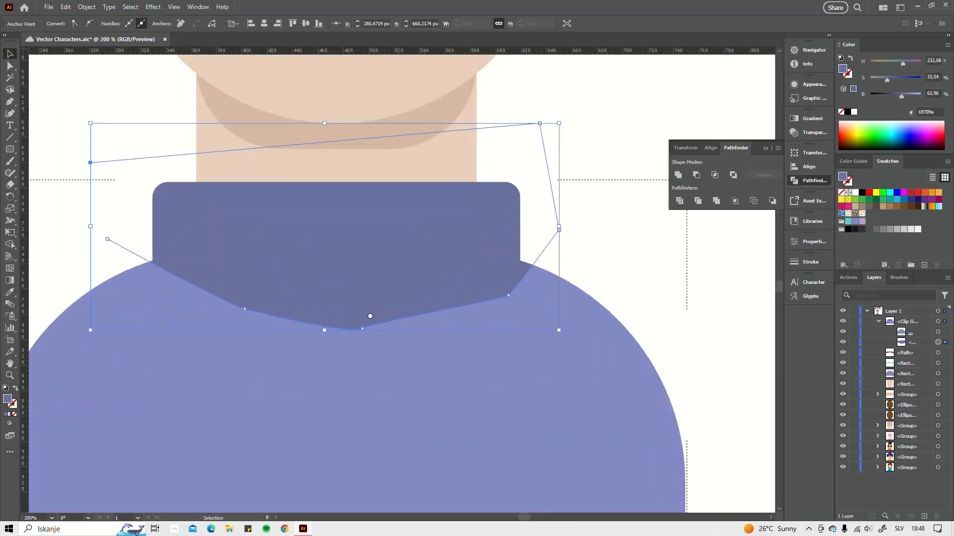
{"action": "left_click_drag", "start_coordinate": [369, 314], "coordinate": [404, 294]}
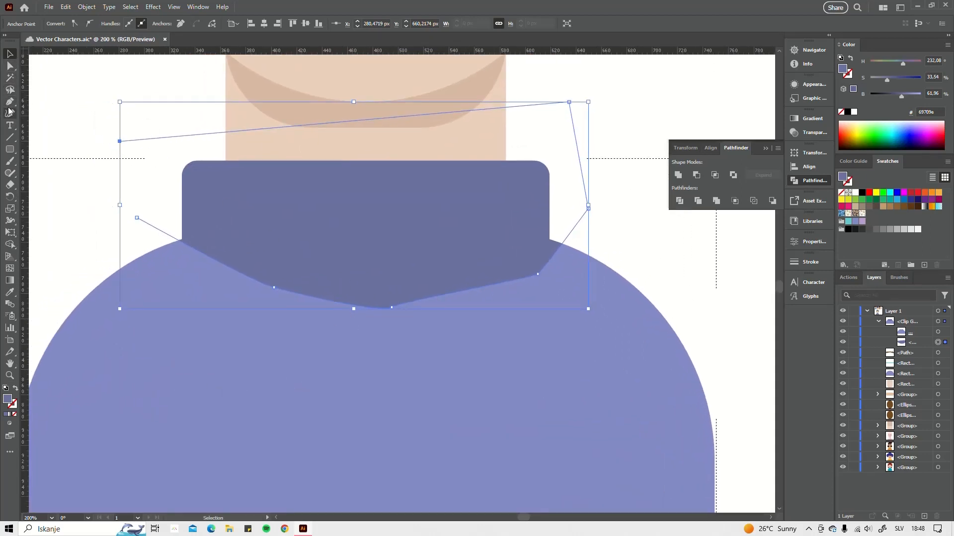
{"action": "left_click", "coordinate": [10, 66]}
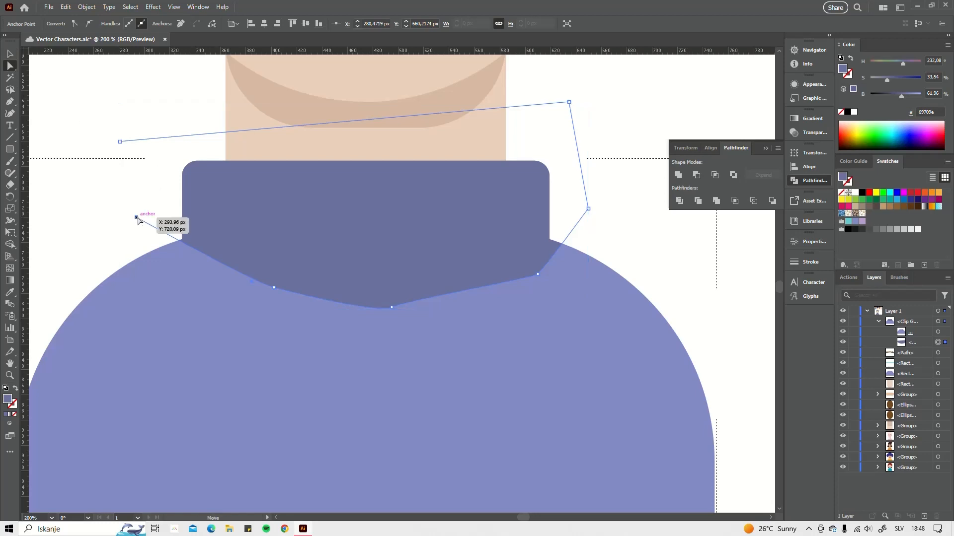
{"action": "left_click", "coordinate": [119, 144]}
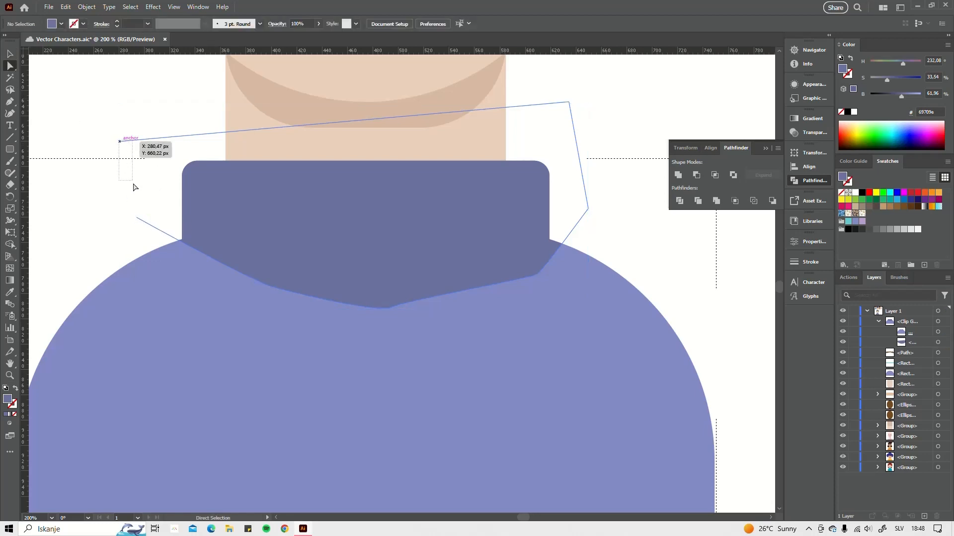
{"action": "mouse_move", "coordinate": [137, 217]}
{"action": "left_mouse_down"}
{"action": "mouse_move", "coordinate": [123, 177]}
{"action": "mouse_move", "coordinate": [143, 214]}
{"action": "left_mouse_up"}
- Smooth the collar shape's lower edge by adjusting the curve handles at its lower-left and bottom-centre anchors
{"action": "left_click", "coordinate": [273, 287]}
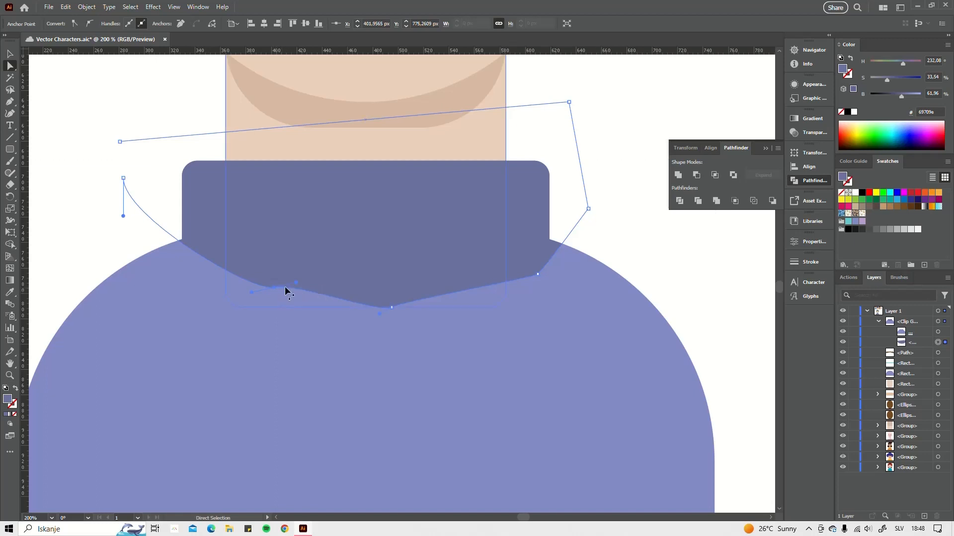
{"action": "left_click_drag", "start_coordinate": [296, 286], "coordinate": [296, 294]}
{"action": "left_click_drag", "start_coordinate": [379, 314], "coordinate": [352, 307]}
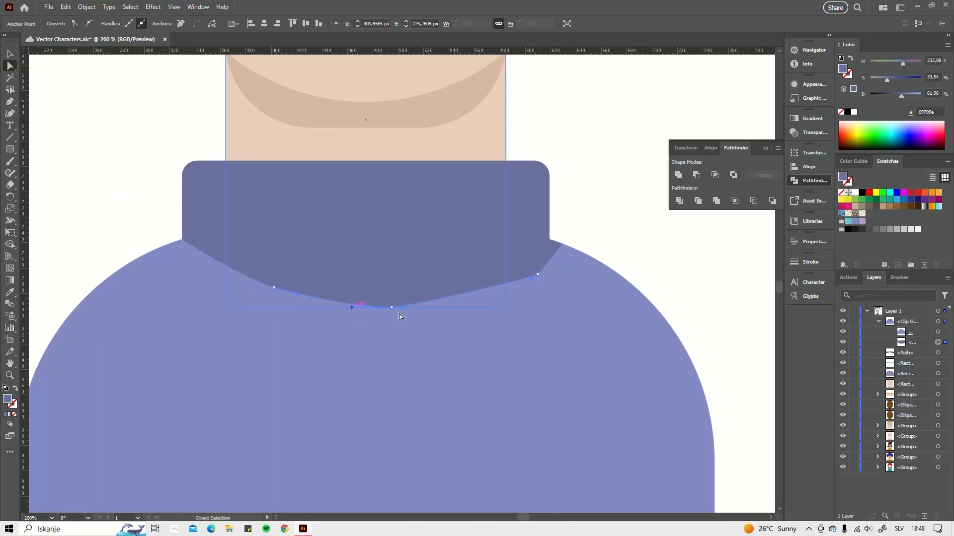
{"action": "left_click_drag", "start_coordinate": [415, 307], "coordinate": [388, 311]}
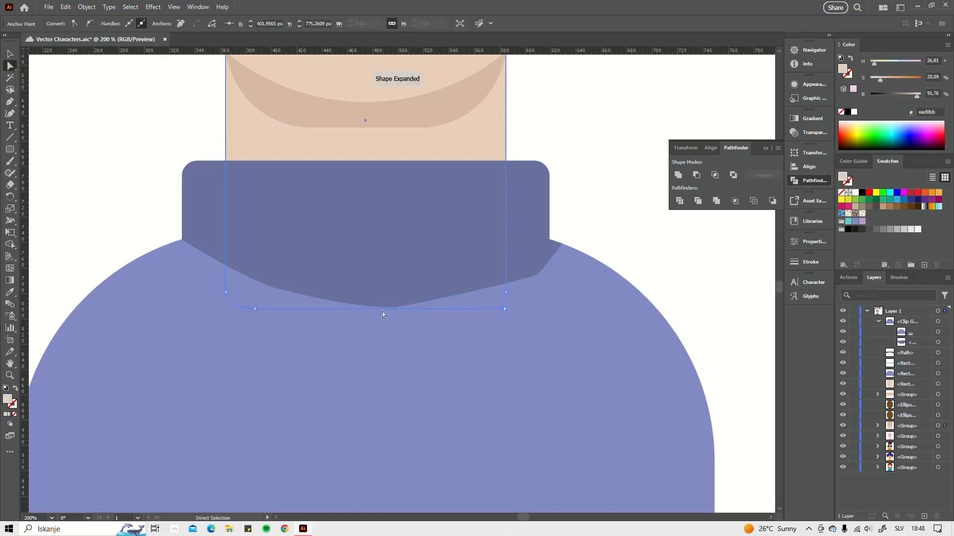
{"action": "left_click", "coordinate": [380, 290]}
{"action": "left_click", "coordinate": [387, 307]}
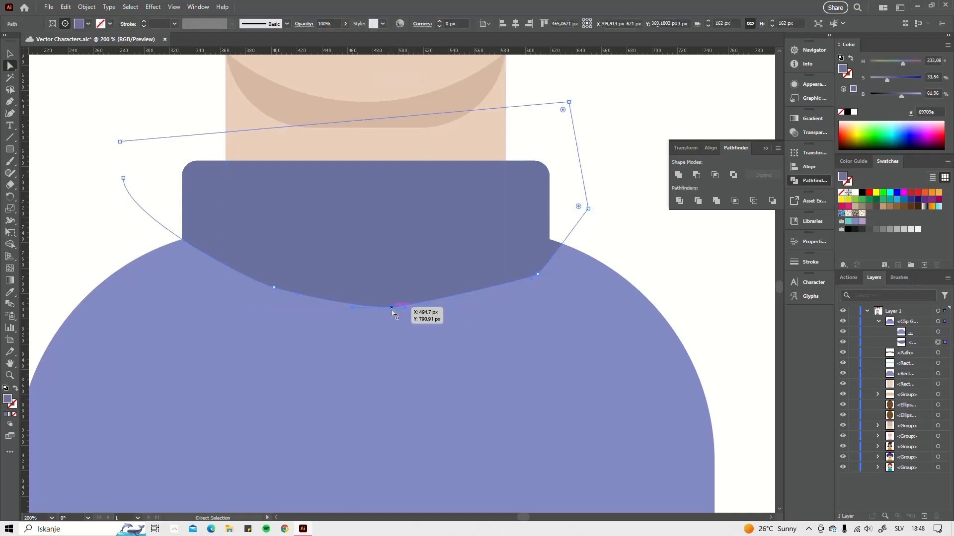
{"action": "left_click", "coordinate": [391, 307]}
{"action": "left_click_drag", "start_coordinate": [403, 306], "coordinate": [445, 306]}
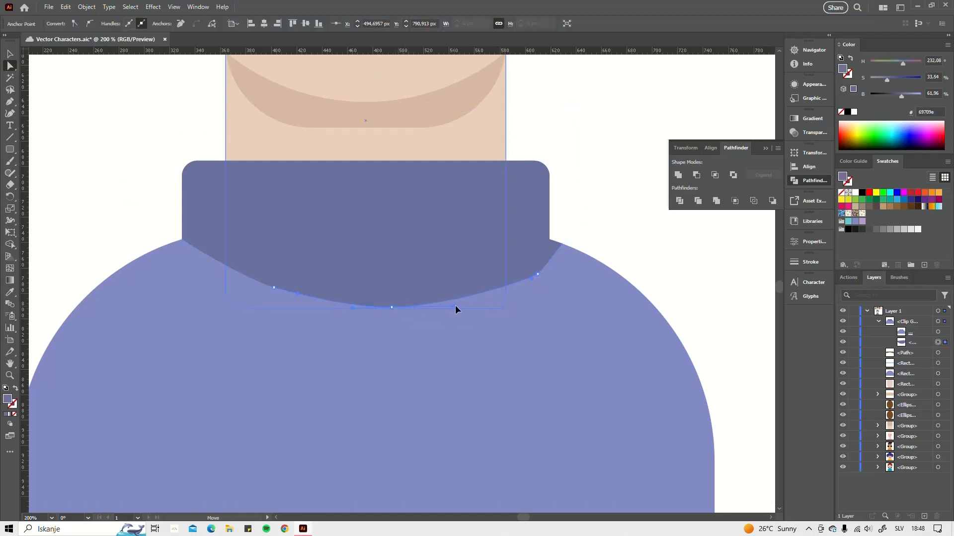
- Reposition the collar shape's right-hand, lower-left and upper-left anchors so its lower curve meets the collar's base corners
{"action": "left_click", "coordinate": [537, 274]}
{"action": "left_click_drag", "start_coordinate": [537, 274], "coordinate": [532, 261]}
{"action": "left_click_drag", "start_coordinate": [588, 208], "coordinate": [585, 200]}
{"action": "left_click_drag", "start_coordinate": [271, 288], "coordinate": [257, 294]}
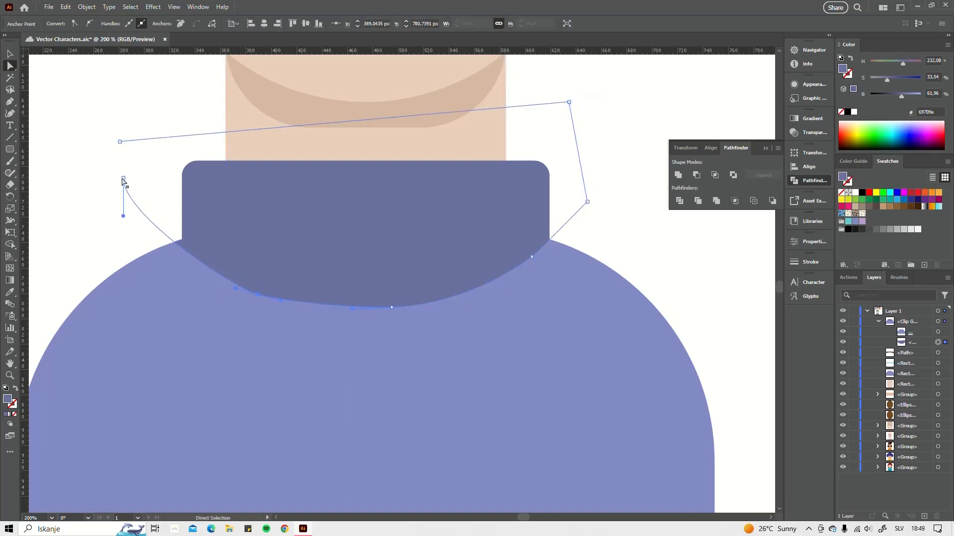
{"action": "left_click_drag", "start_coordinate": [127, 178], "coordinate": [140, 175]}
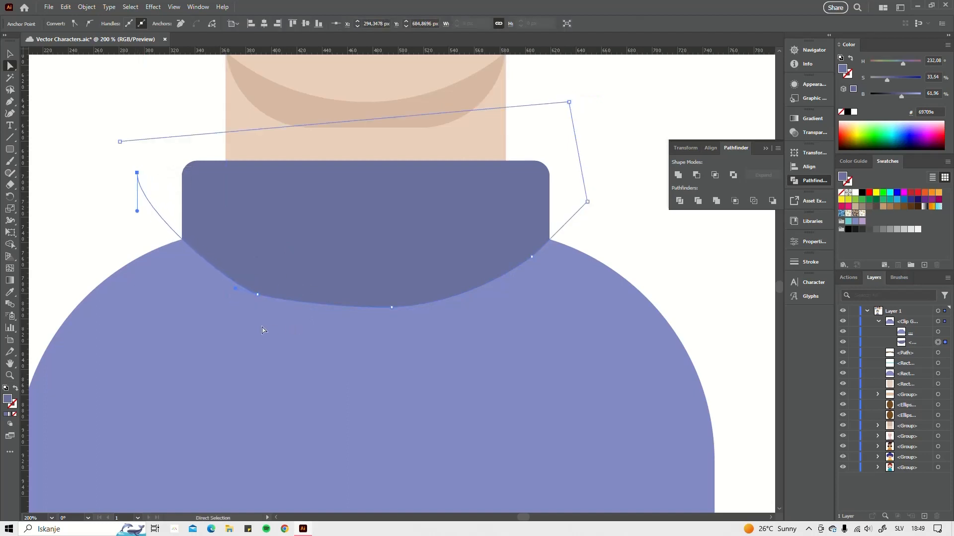
- Round out the left half of the collar's lower curve using its anchor handles, and deselect the shape
{"action": "left_click_drag", "start_coordinate": [235, 289], "coordinate": [288, 305]}
{"action": "left_click_drag", "start_coordinate": [137, 174], "coordinate": [143, 173]}
{"action": "left_click", "coordinate": [392, 308]}
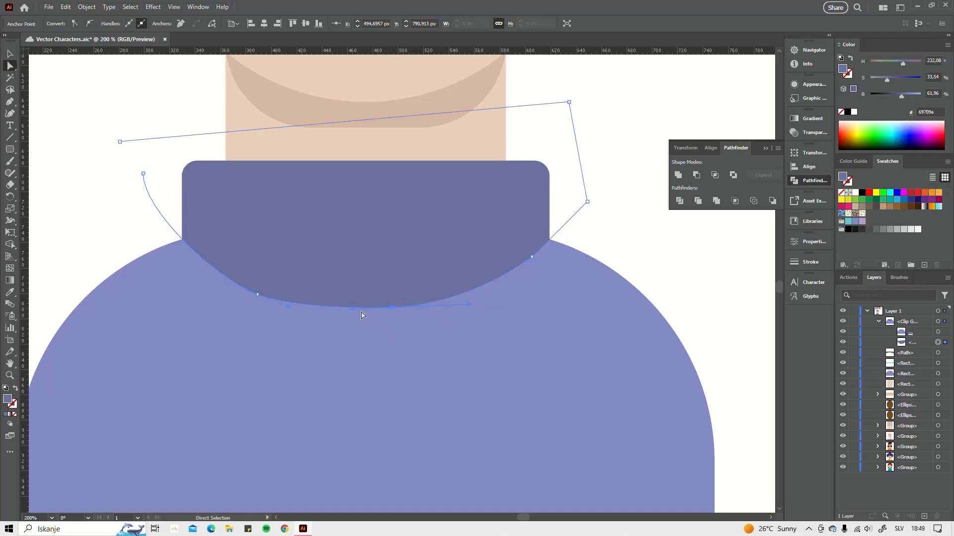
{"action": "left_click_drag", "start_coordinate": [352, 312], "coordinate": [381, 318]}
{"action": "scroll", "coordinate": [342, 285], "scroll_direction": "down", "scroll_amount": 4}
{"action": "scroll", "coordinate": [377, 308], "scroll_direction": "down", "scroll_amount": 1}
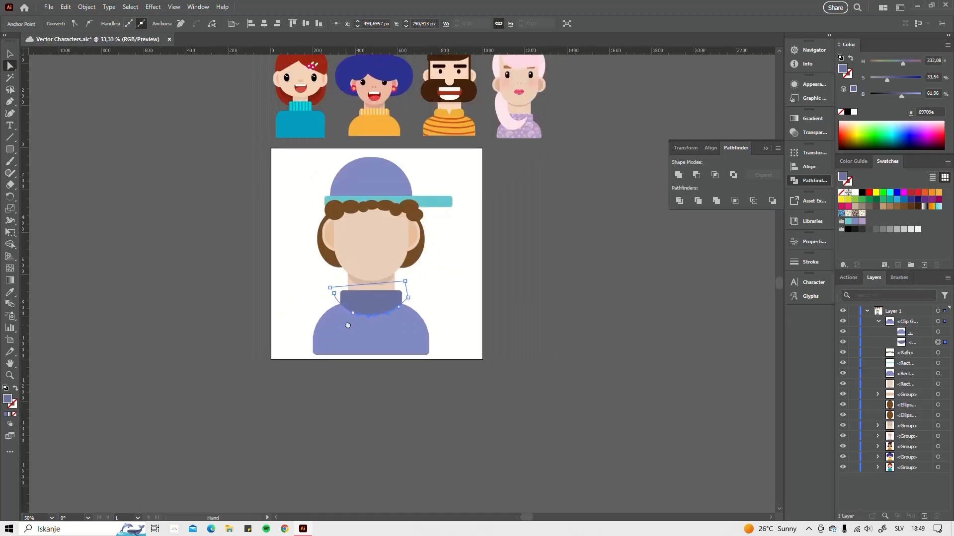
{"action": "left_click", "coordinate": [442, 315]}
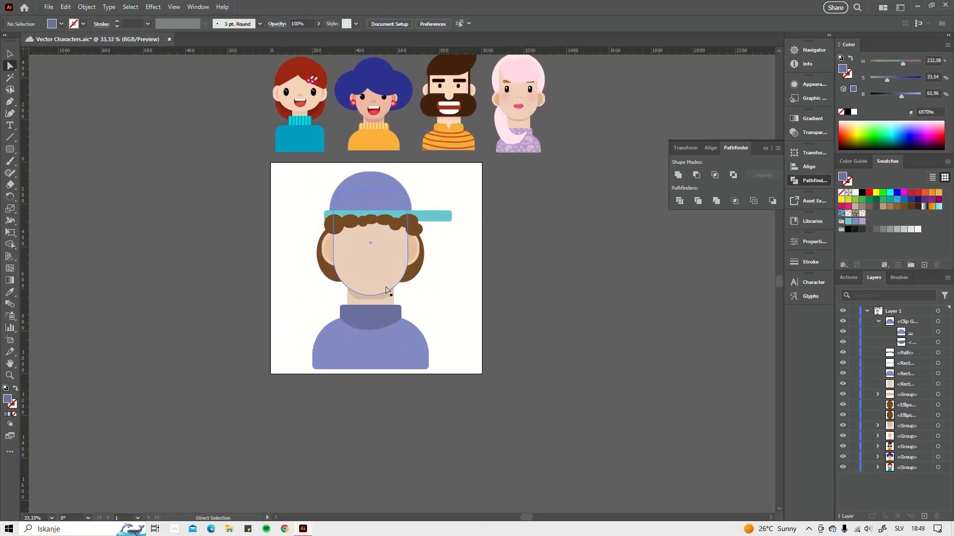
- Duplicate the blue cap dome in place, directly in front of the original
{"action": "scroll", "coordinate": [383, 219], "scroll_direction": "up", "scroll_amount": 1}
{"action": "scroll", "coordinate": [387, 163], "scroll_direction": "up", "scroll_amount": 1}
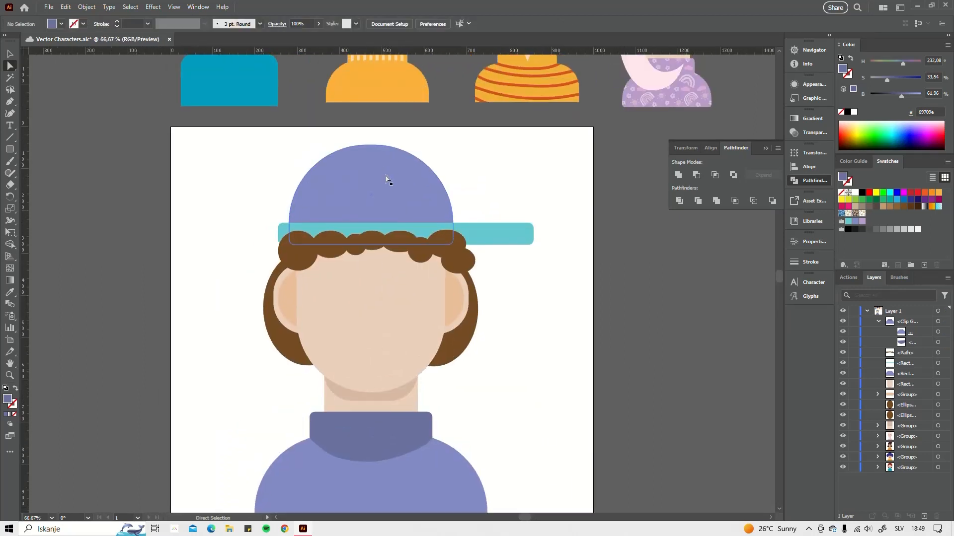
{"action": "left_click", "coordinate": [382, 199]}
{"action": "key", "text": "ctrl+c"}
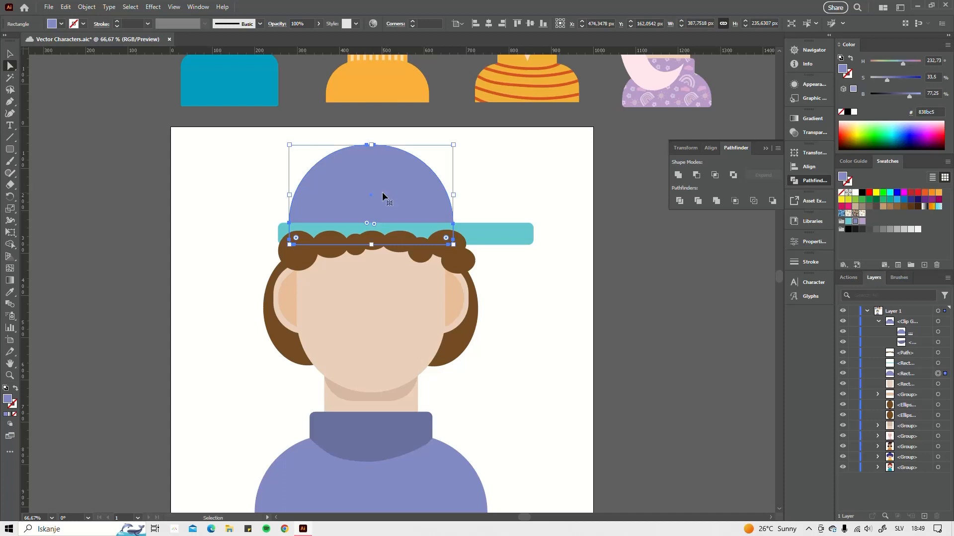
{"action": "key", "text": "ctrl+f"}
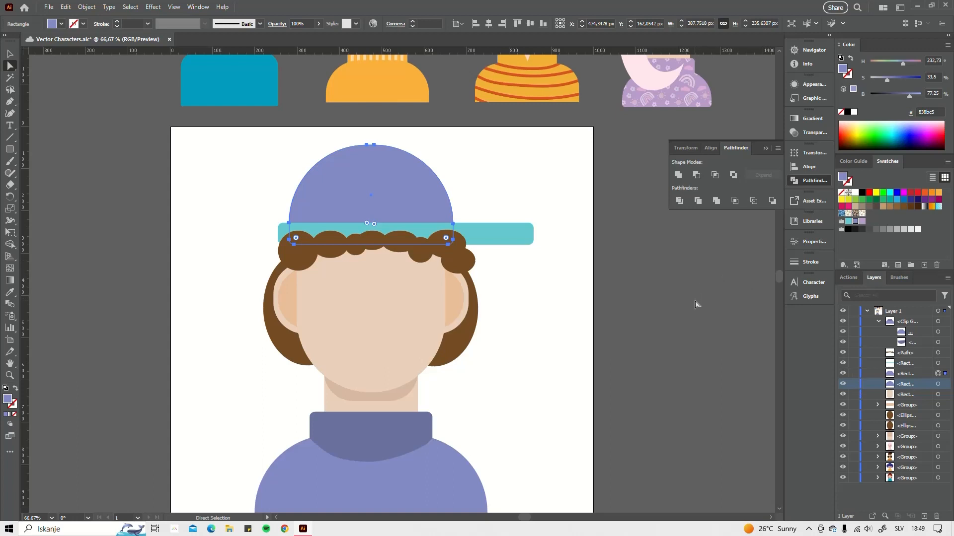
- Try the document's sun-and-flower pattern swatches as the fill of the cap copy
{"action": "left_click", "coordinate": [848, 214]}
{"action": "left_click", "coordinate": [861, 214]}
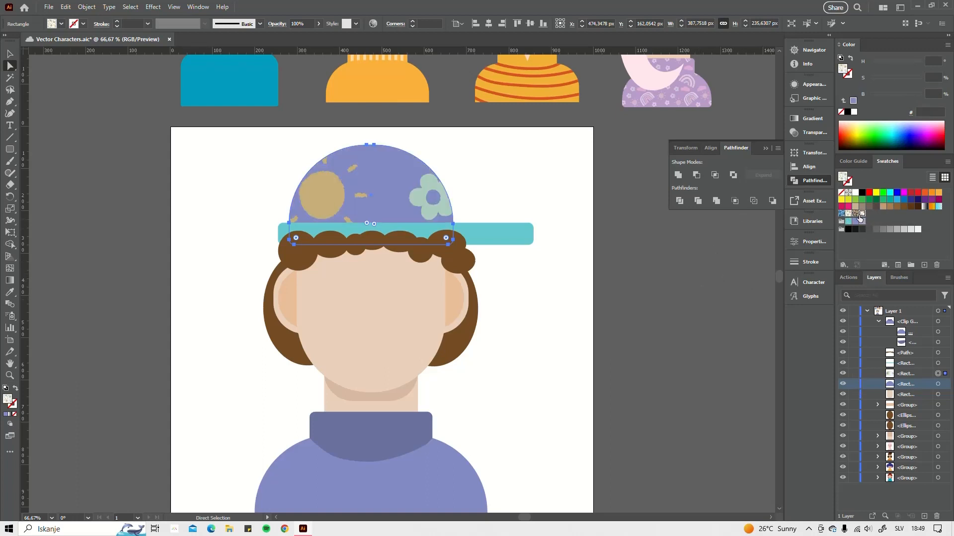
{"action": "left_click", "coordinate": [854, 216]}
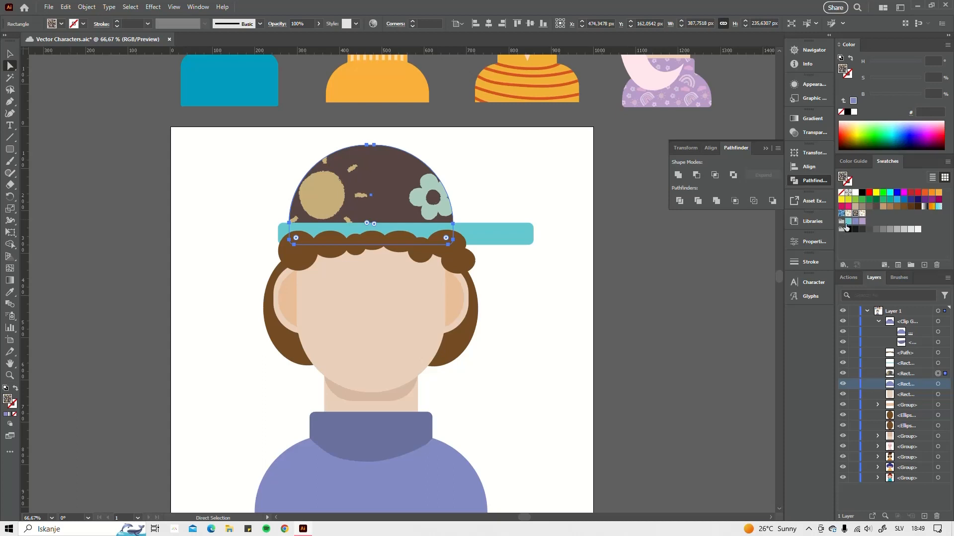
{"action": "left_click", "coordinate": [844, 265]}
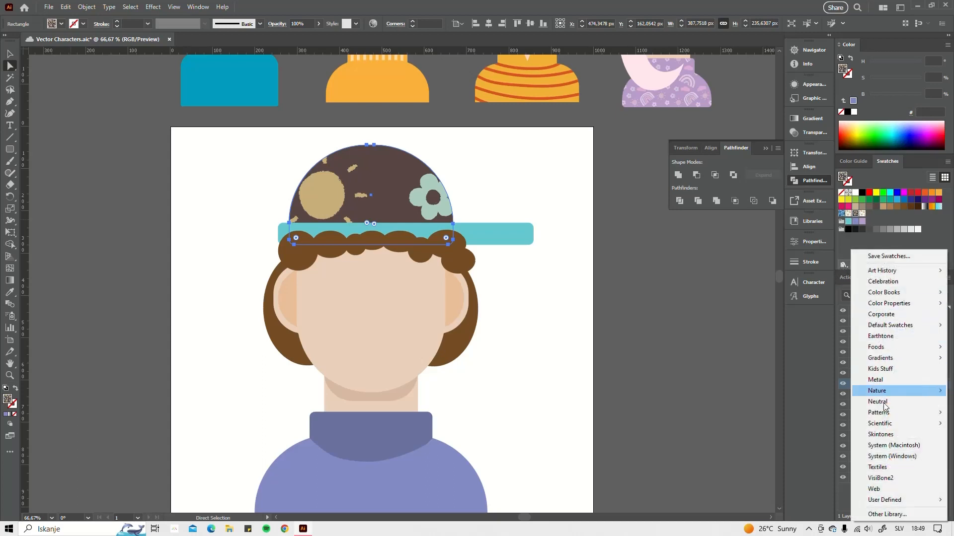
{"action": "mouse_move", "coordinate": [895, 499]}
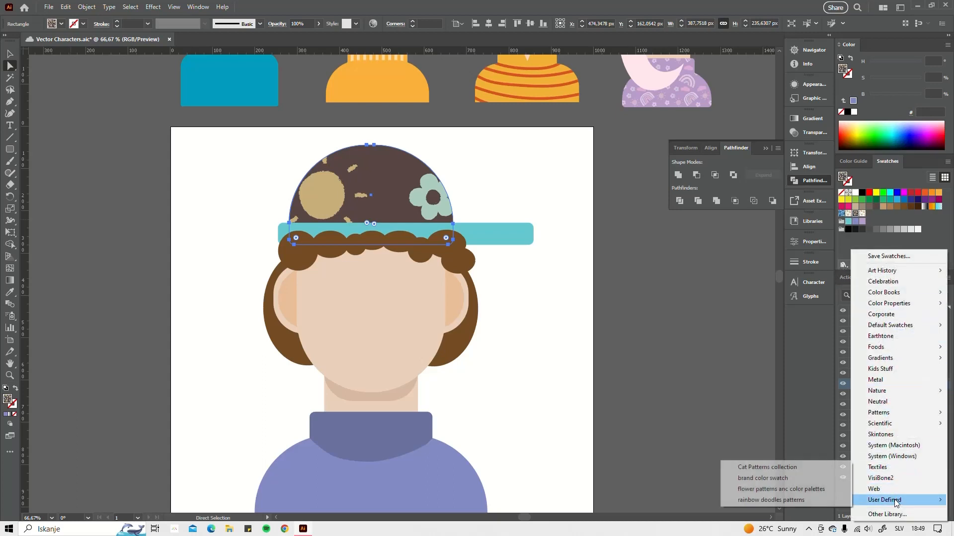
{"action": "left_click", "coordinate": [765, 479]}
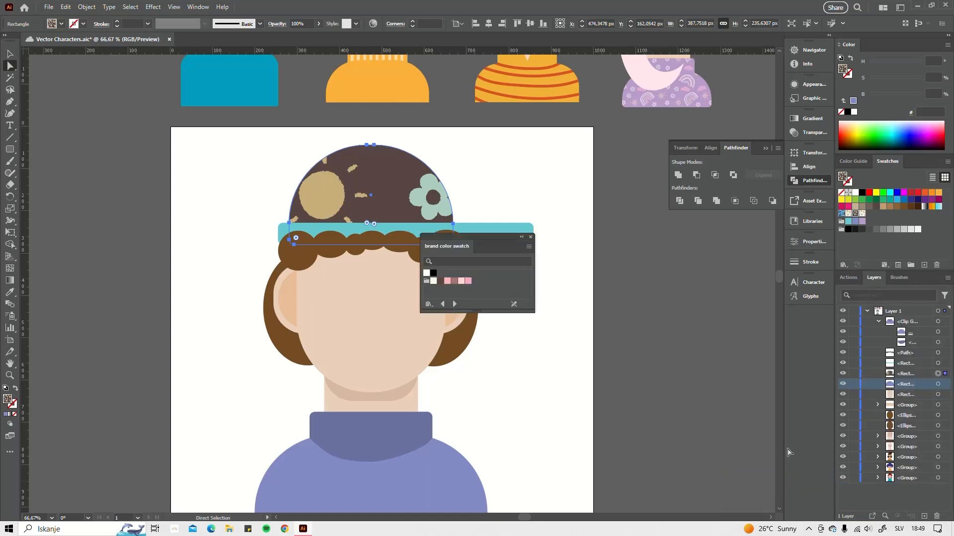
{"action": "left_click", "coordinate": [529, 239]}
{"action": "left_click", "coordinate": [845, 267]}
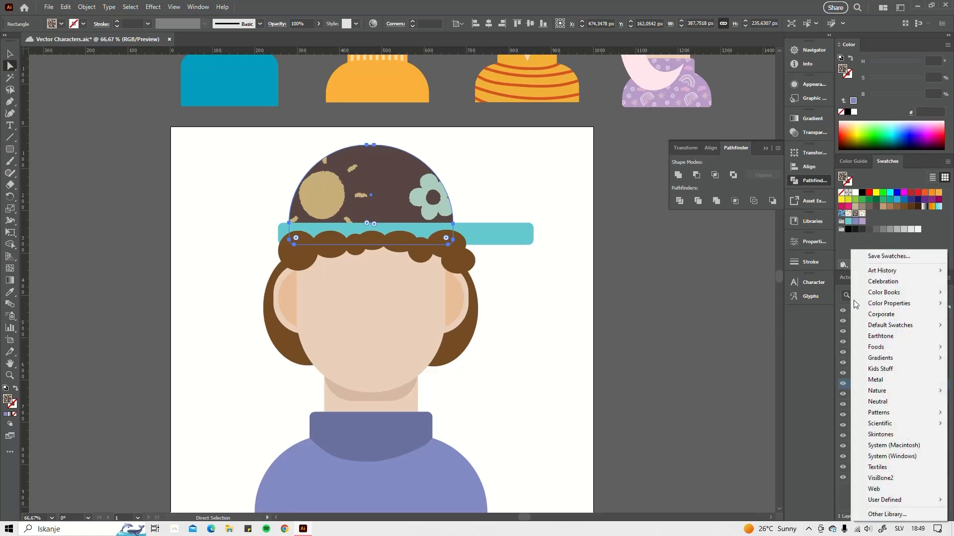
{"action": "left_click", "coordinate": [892, 515]}
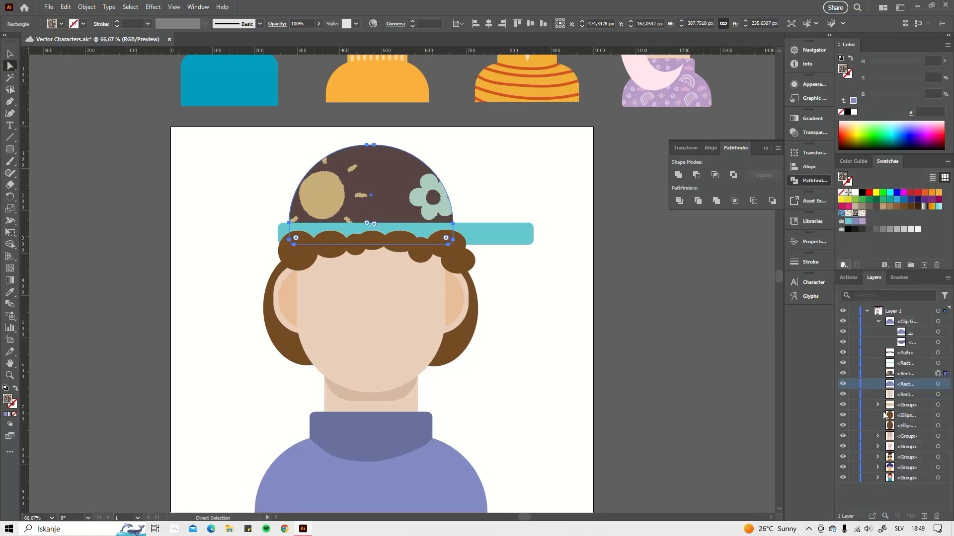
{"action": "left_click", "coordinate": [466, 7]}
- Load the user-defined flower patterns and color palettes swatch library and fill the cap copy with its teal floral pattern
{"action": "left_click", "coordinate": [844, 265]}
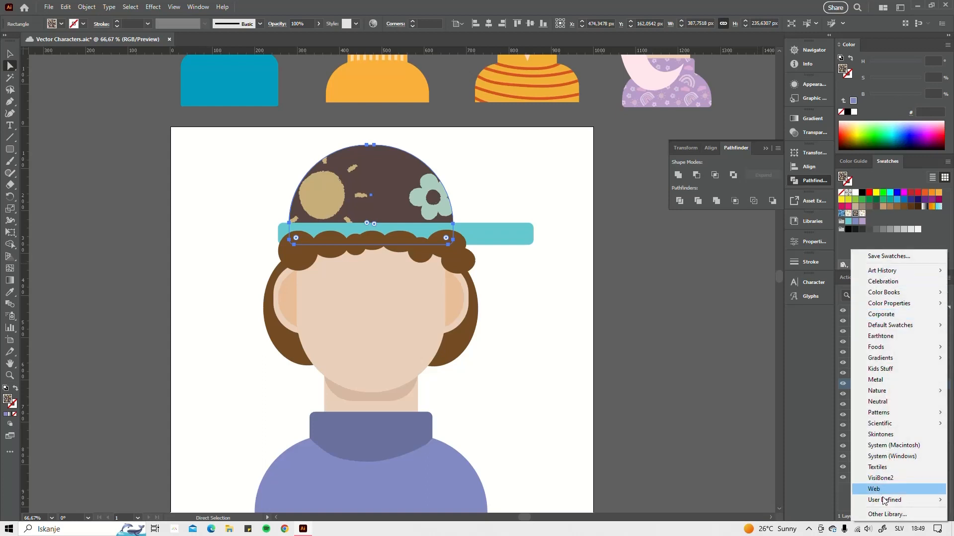
{"action": "mouse_move", "coordinate": [883, 503]}
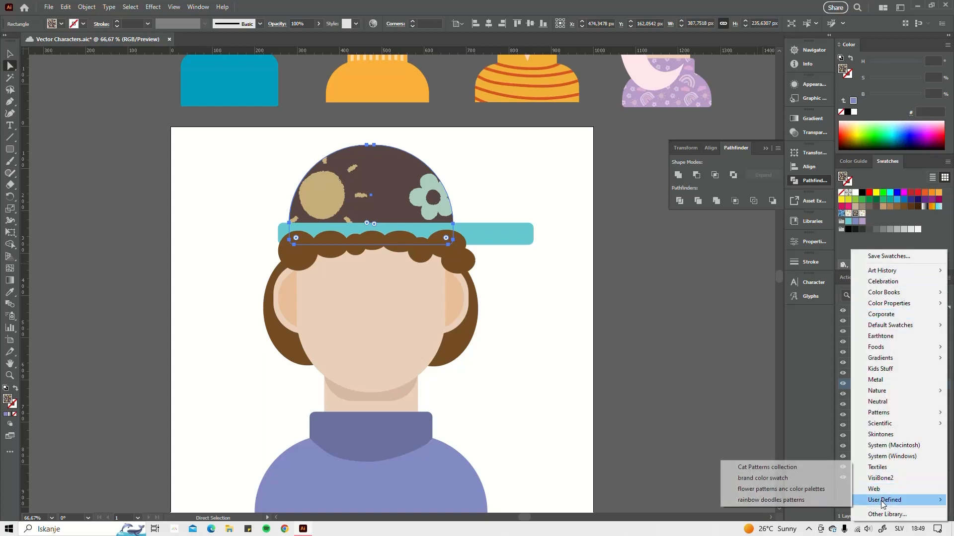
{"action": "left_click", "coordinate": [768, 492]}
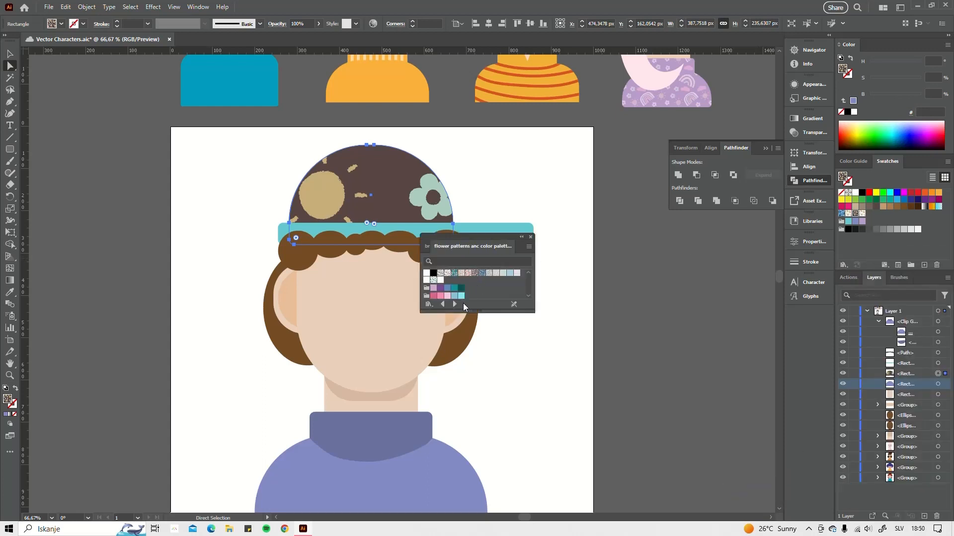
{"action": "left_click_drag", "start_coordinate": [482, 246], "coordinate": [735, 240]}
{"action": "left_click", "coordinate": [679, 278]}
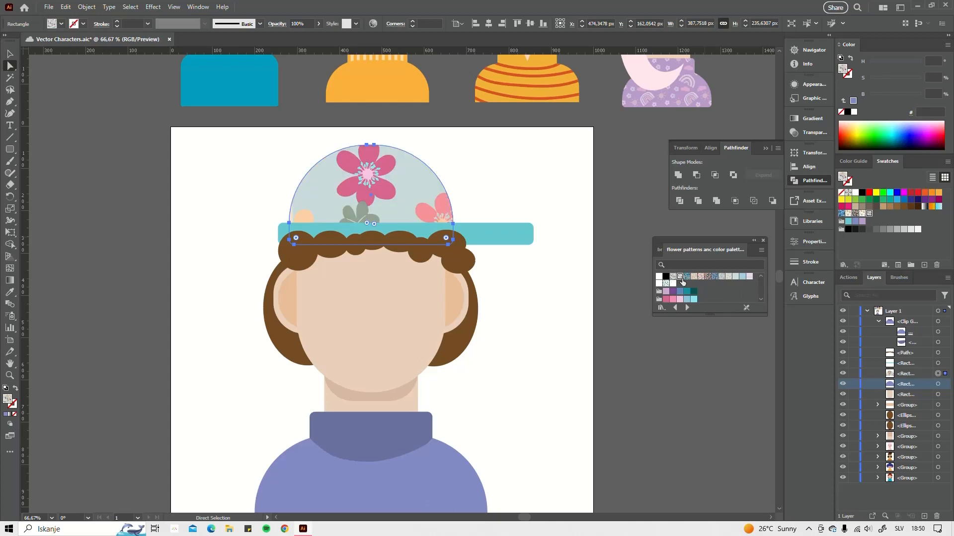
{"action": "left_click", "coordinate": [687, 278]}
{"action": "left_click", "coordinate": [689, 280]}
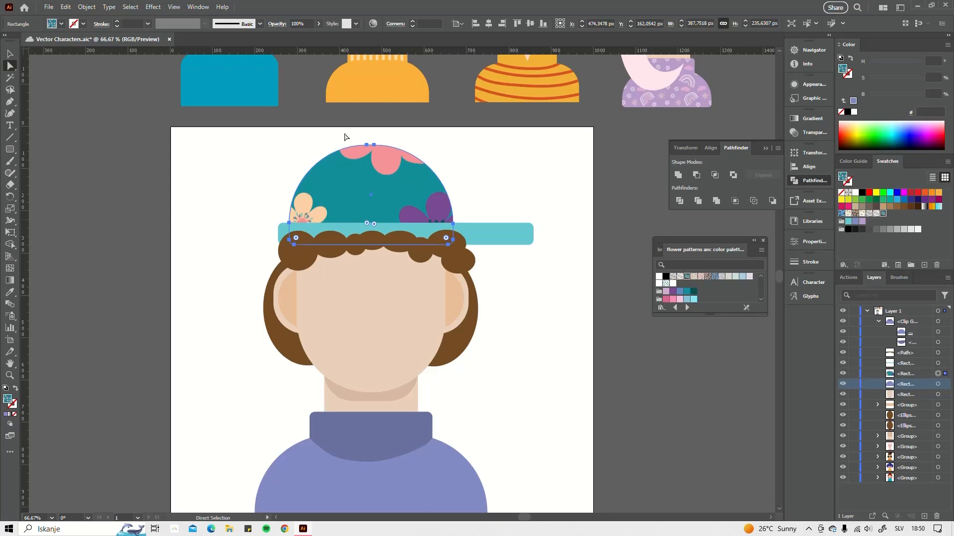
- Set up a pattern-only scale for the cap copy with Transform Objects disabled, and preview it at 20% uniform
{"action": "right_click", "coordinate": [384, 187]}
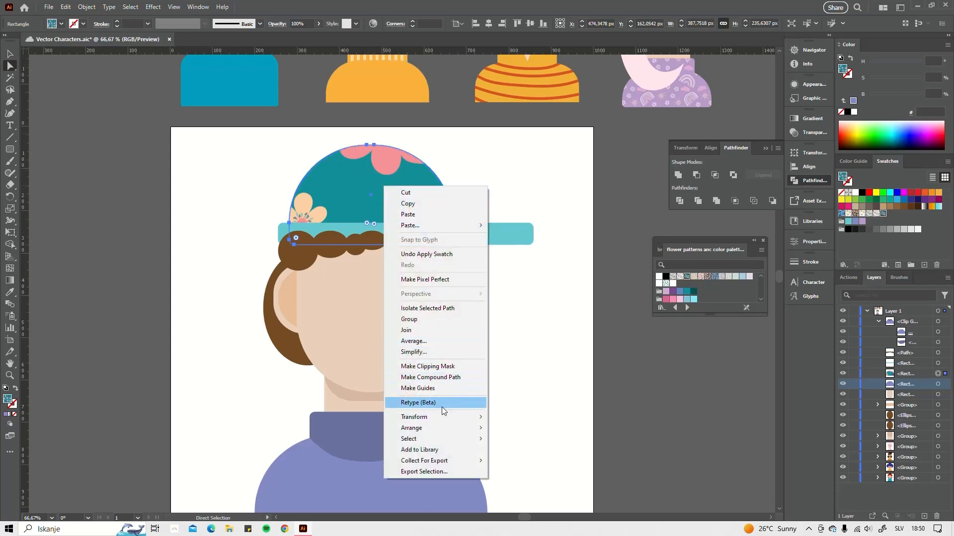
{"action": "mouse_move", "coordinate": [462, 418]}
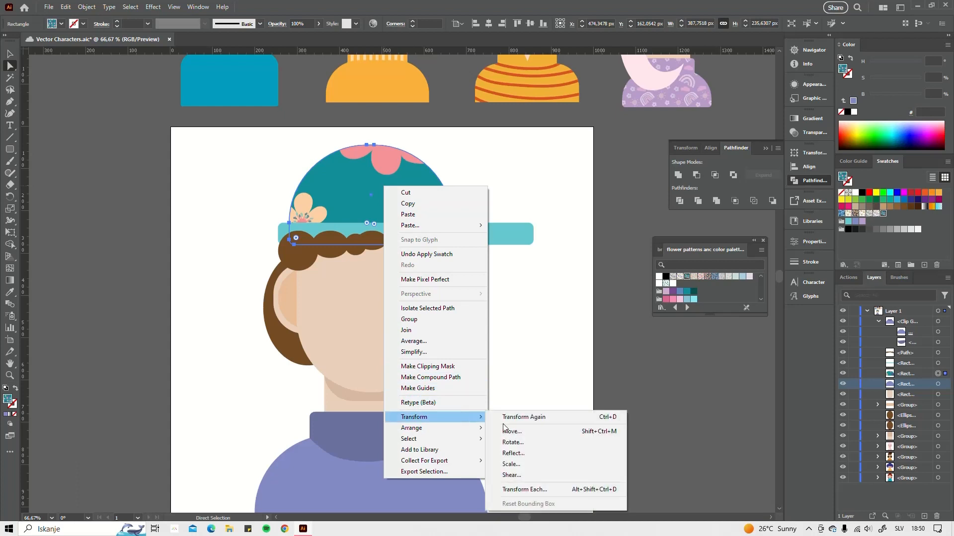
{"action": "left_click", "coordinate": [526, 464]}
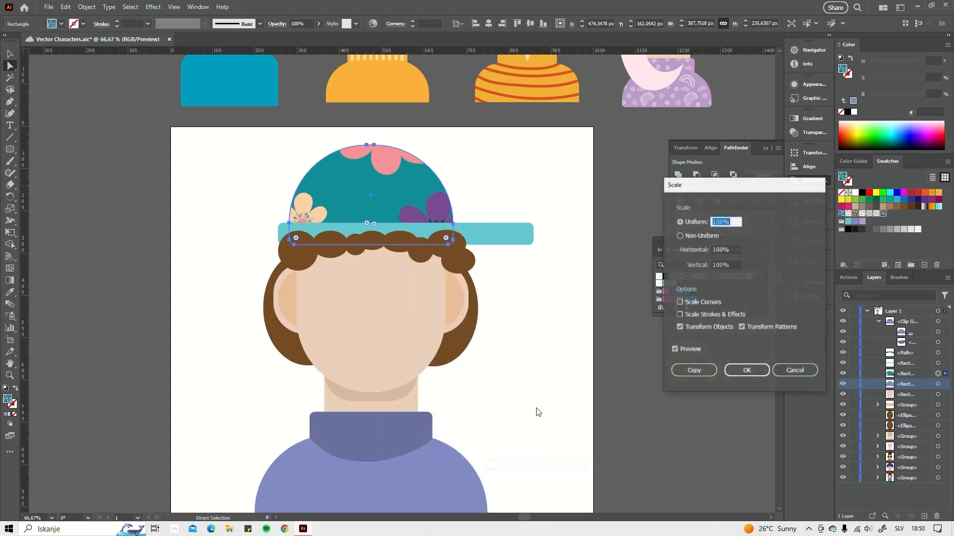
{"action": "left_click", "coordinate": [680, 327]}
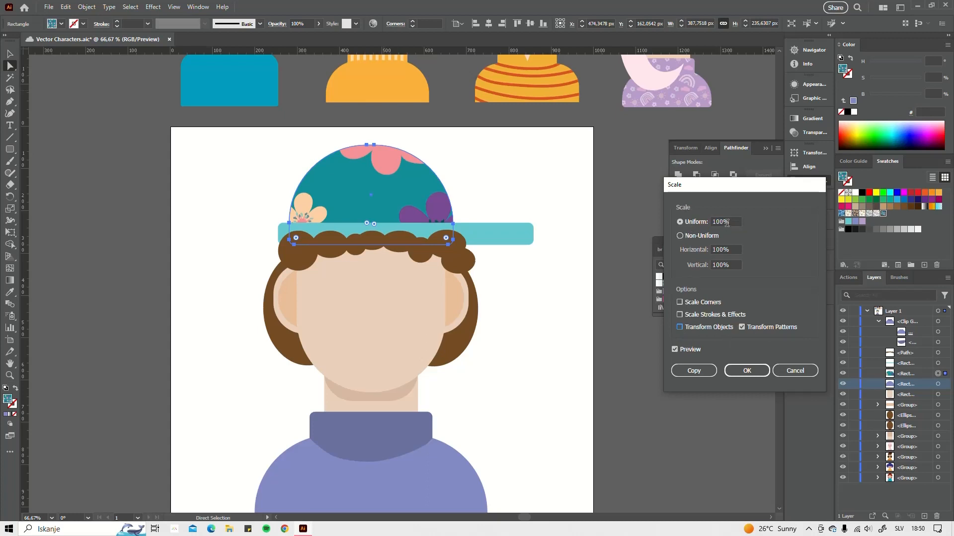
{"action": "left_click_drag", "start_coordinate": [723, 222], "coordinate": [704, 223]}
{"action": "type", "text": "20"}
{"action": "left_click", "coordinate": [675, 350]}
{"action": "left_click", "coordinate": [675, 350]}
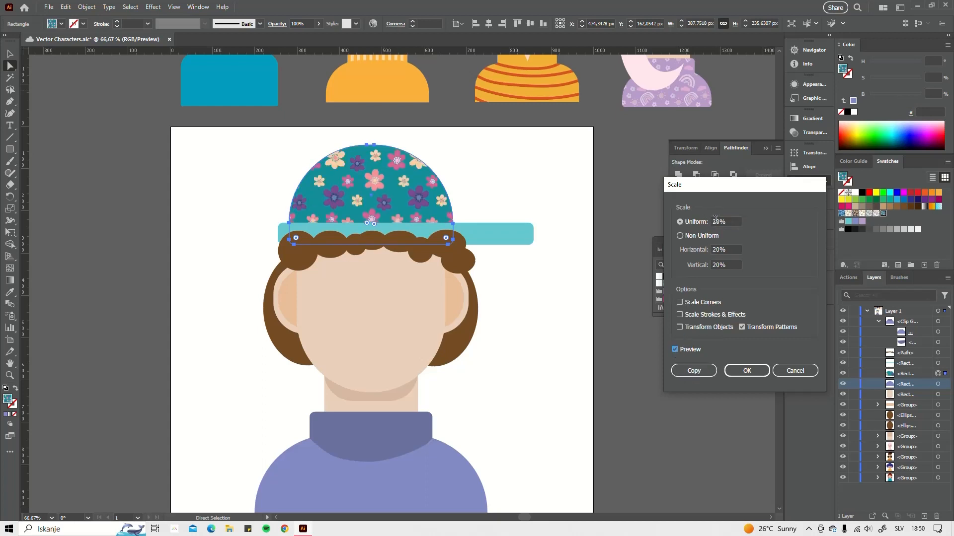
- Set the cap pattern's uniform scale to 15% and apply it
{"action": "left_click_drag", "start_coordinate": [719, 222], "coordinate": [705, 222]}
{"action": "type", "text": "15"}
{"action": "left_click", "coordinate": [676, 351]}
{"action": "left_click", "coordinate": [675, 350]}
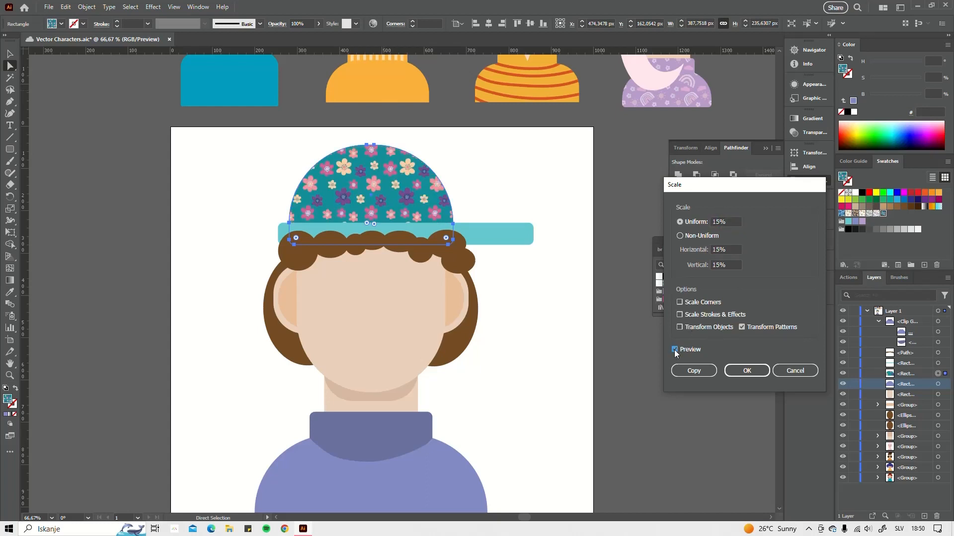
{"action": "left_click", "coordinate": [745, 371]}
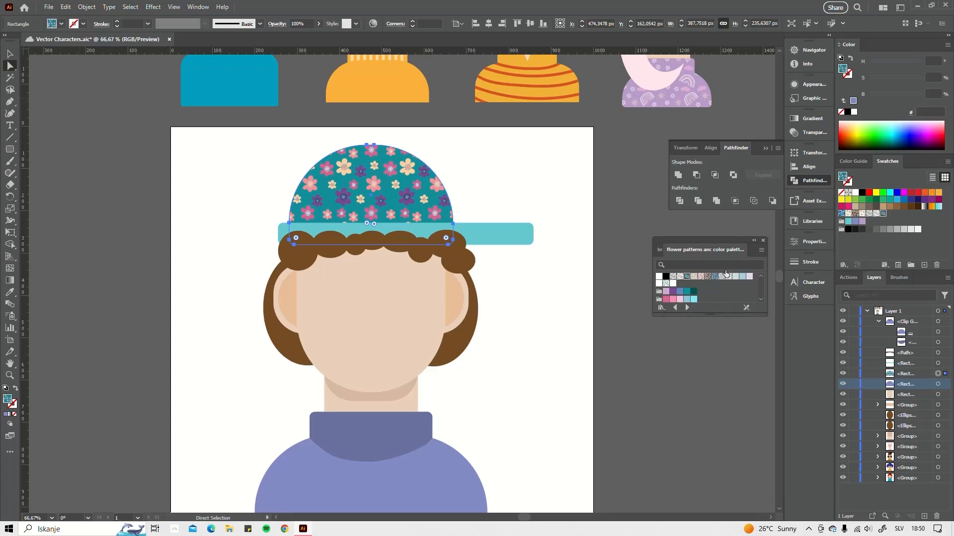
- Try the beige and dark green floral patterns on the cap copy, ending with the blue small-flower pattern
{"action": "left_click", "coordinate": [694, 277]}
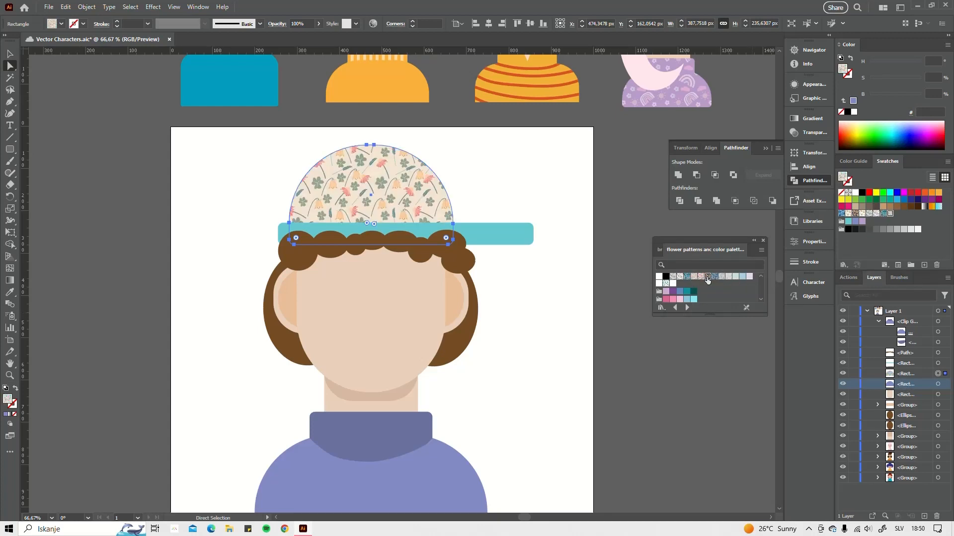
{"action": "left_click", "coordinate": [708, 278]}
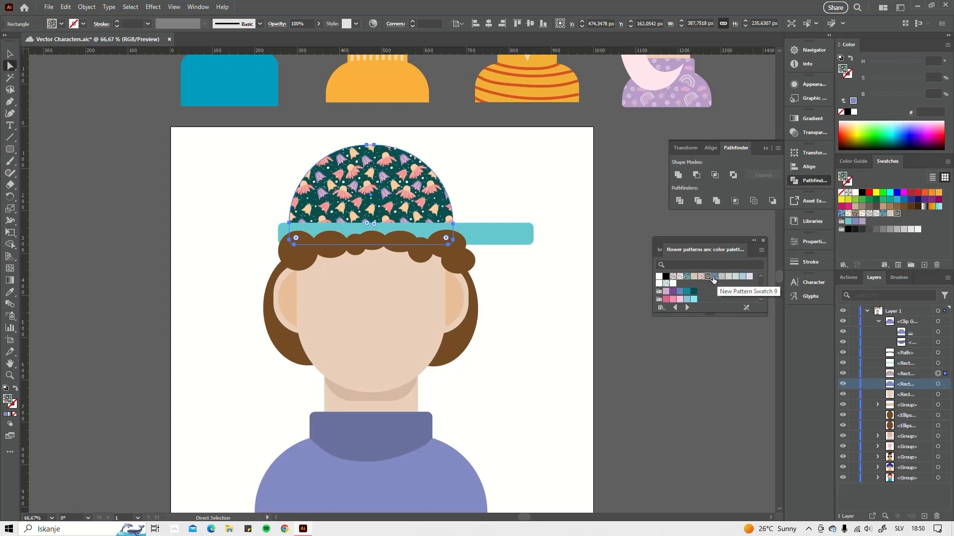
{"action": "left_click", "coordinate": [721, 280]}
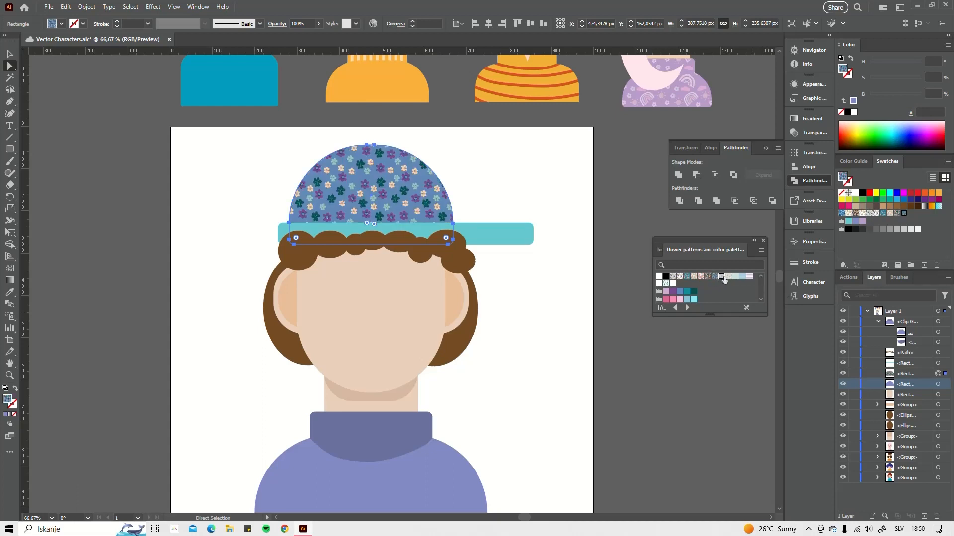
- Try the pale small-motif pattern and the teal, lilac and blue striped patterns on the cap copy
{"action": "left_click", "coordinate": [729, 277]}
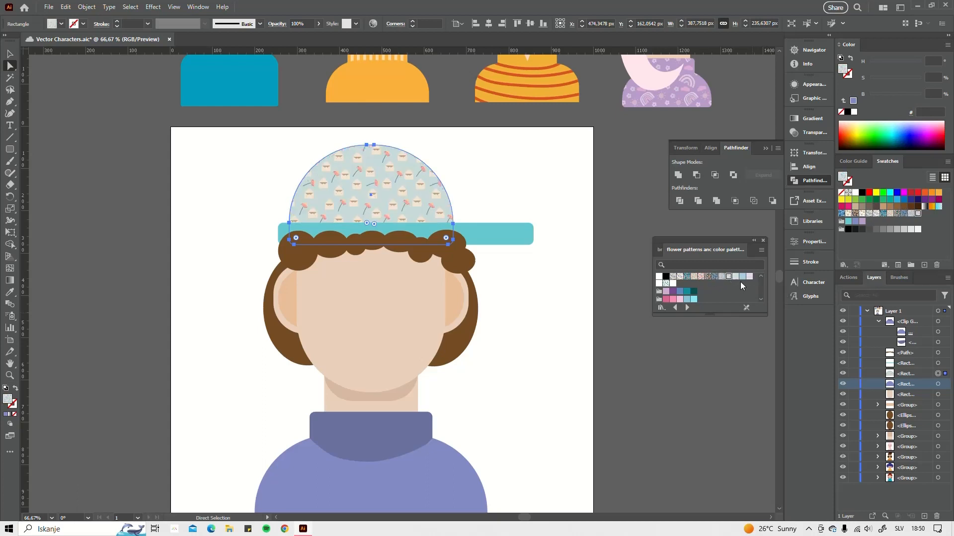
{"action": "left_click", "coordinate": [736, 278]}
{"action": "left_click", "coordinate": [742, 277]}
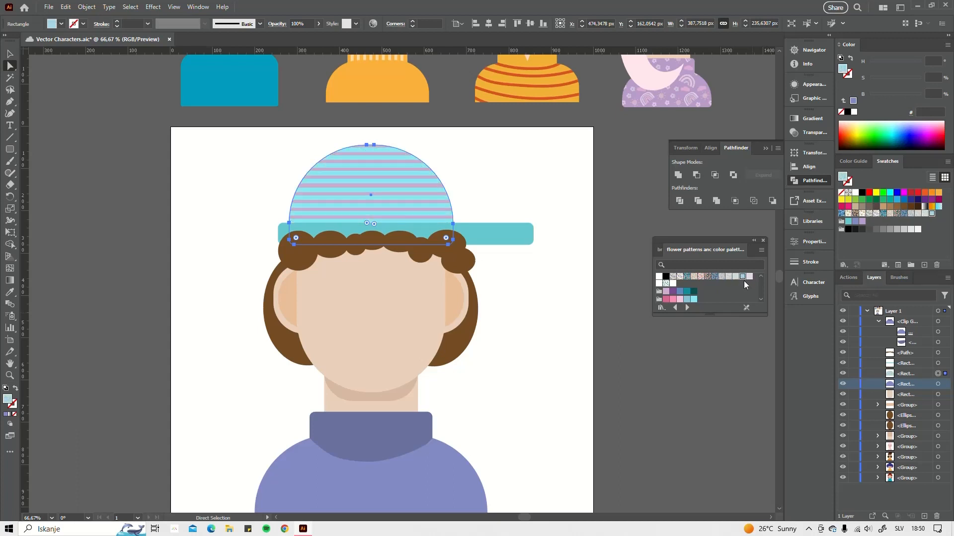
{"action": "left_click", "coordinate": [673, 283]}
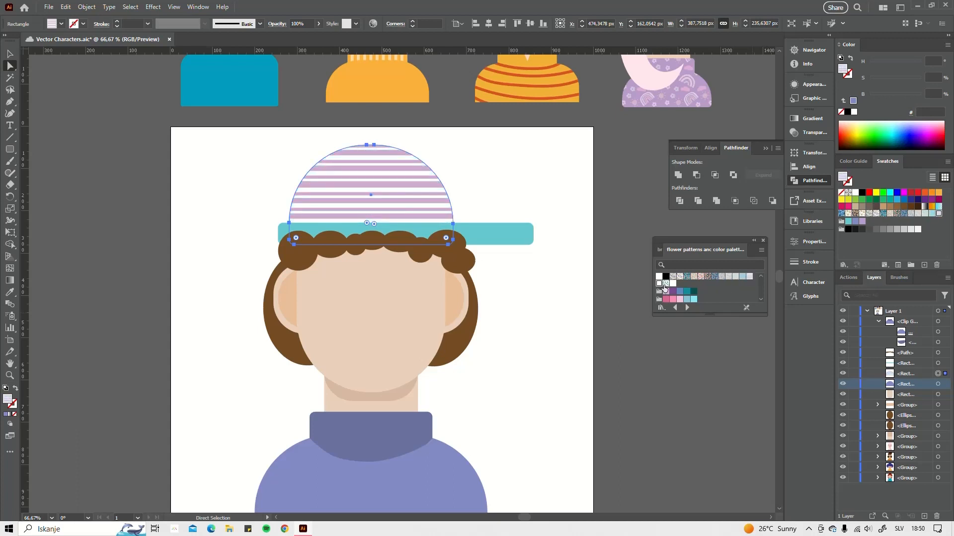
{"action": "left_click", "coordinate": [672, 284]}
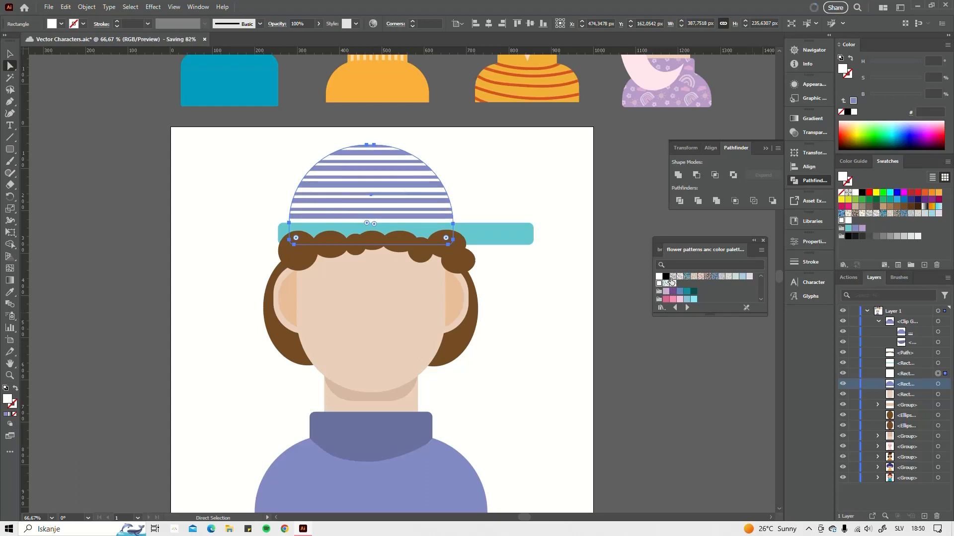
- Compare the remaining flower patterns on the cap copy, settle on the teal one with large flowers, and close the swatch library
{"action": "left_click", "coordinate": [679, 277]}
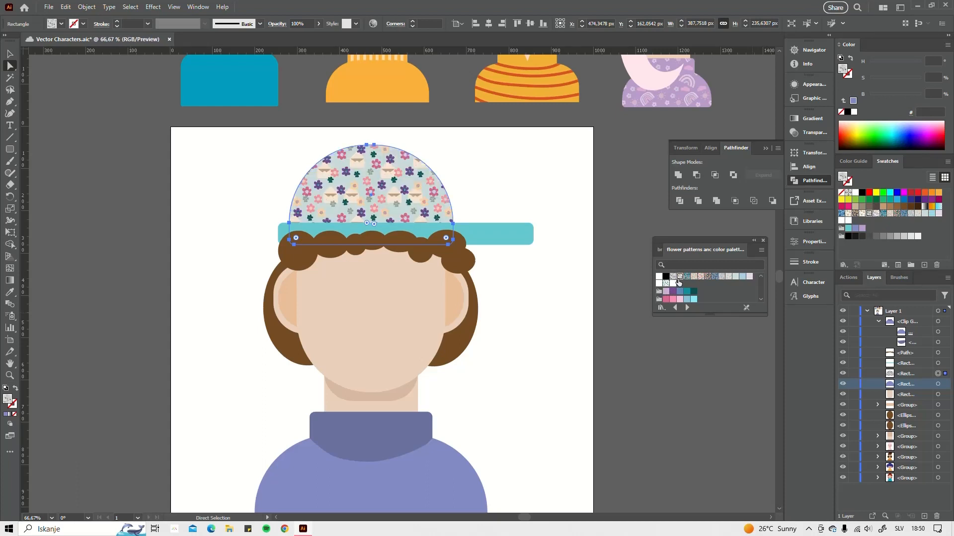
{"action": "left_click", "coordinate": [680, 280]}
{"action": "left_click", "coordinate": [688, 279]}
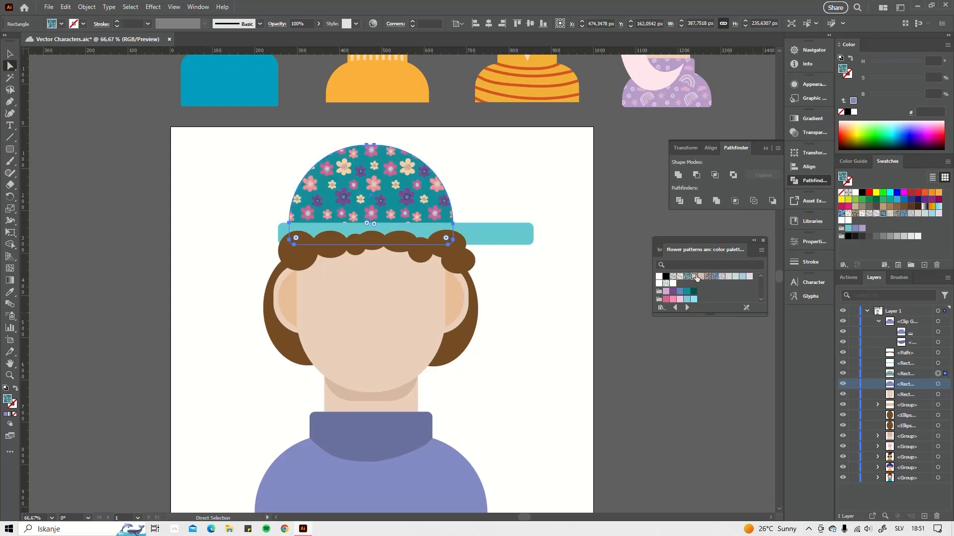
{"action": "left_click", "coordinate": [694, 278]}
{"action": "left_click", "coordinate": [687, 278]}
{"action": "left_click", "coordinate": [764, 241]}
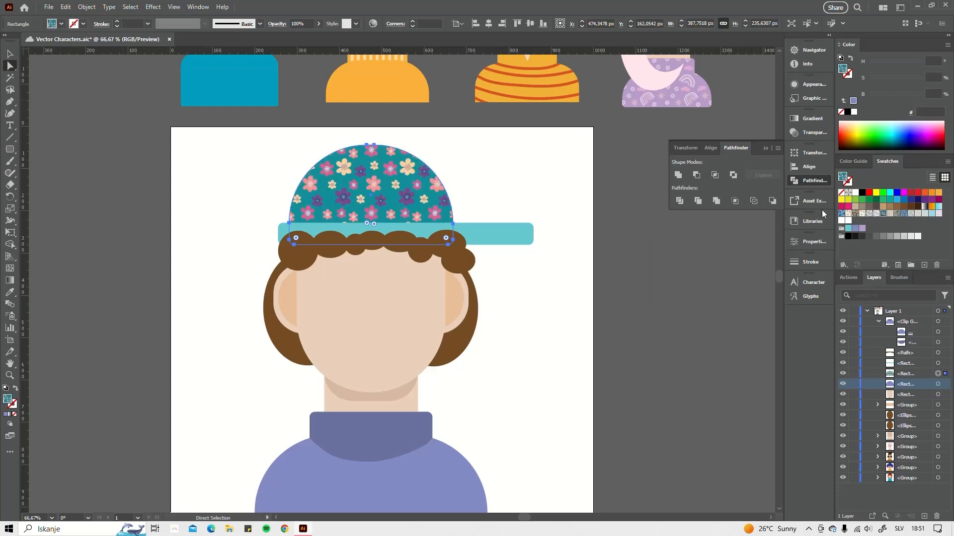
- Set the patterned cap copy's blending mode to Overlay with 72% opacity, and deselect it
{"action": "left_click", "coordinate": [278, 24]}
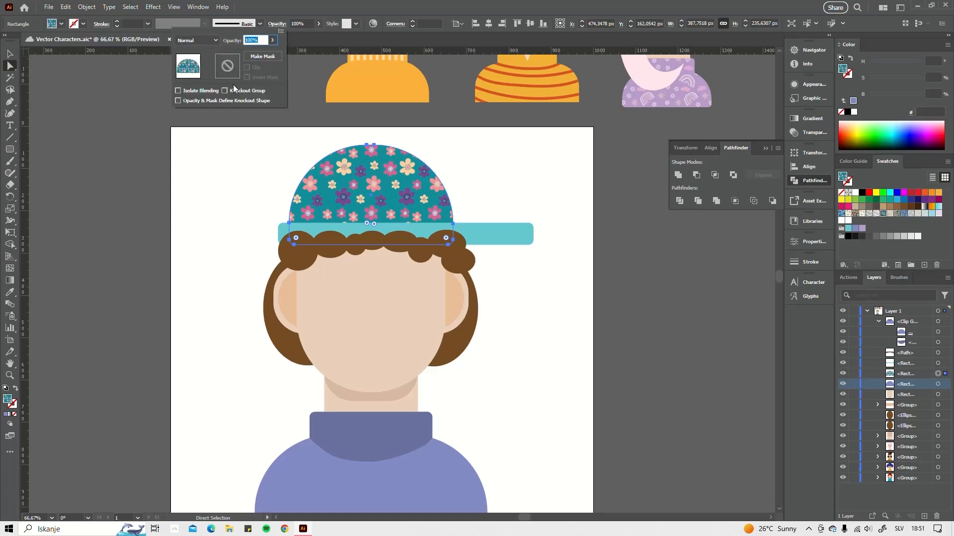
{"action": "left_click", "coordinate": [198, 40]}
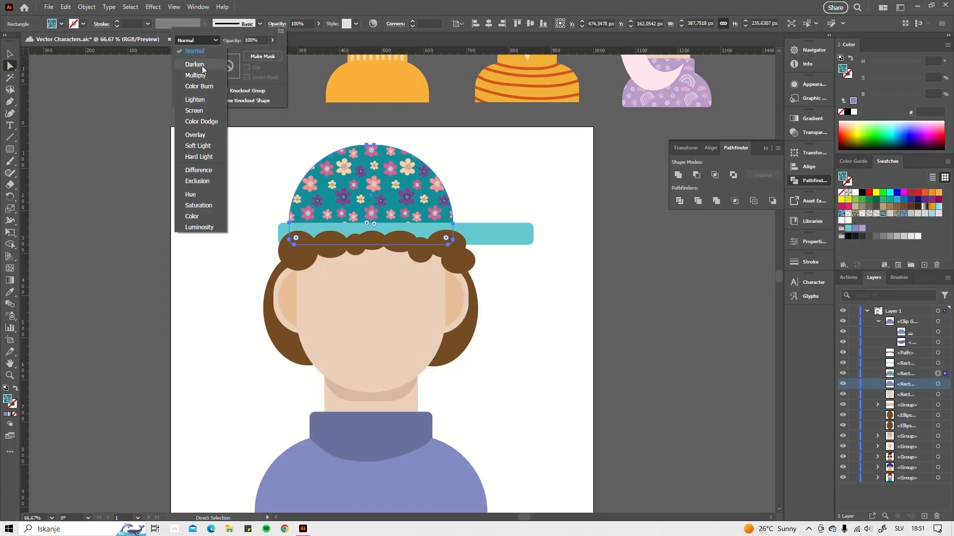
{"action": "left_click", "coordinate": [205, 138]}
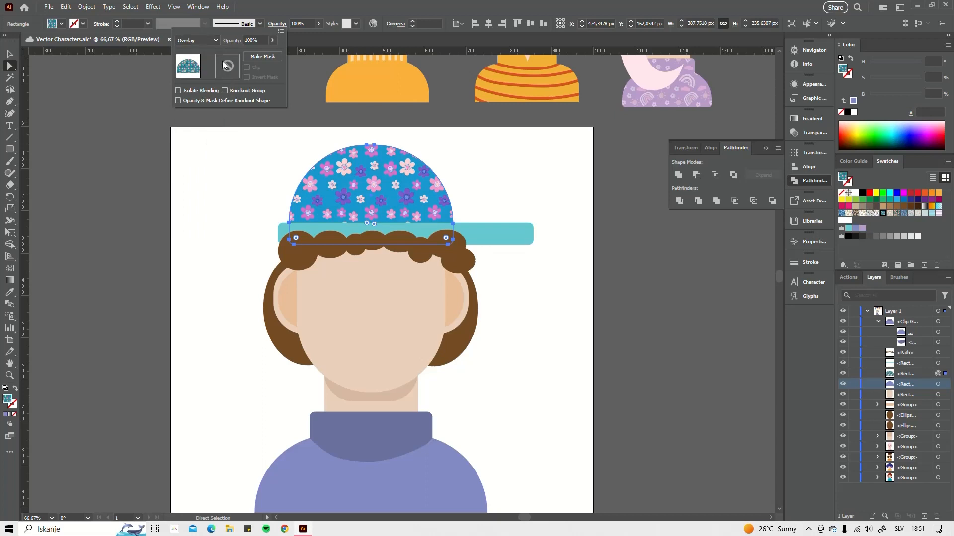
{"action": "left_click", "coordinate": [272, 40]}
{"action": "left_click_drag", "start_coordinate": [271, 52], "coordinate": [252, 53]}
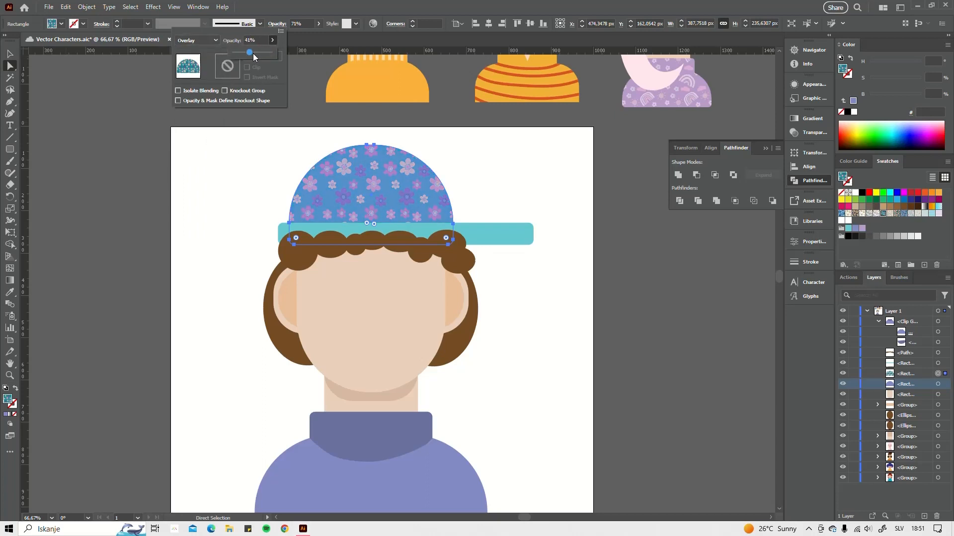
{"action": "left_click", "coordinate": [541, 281]}
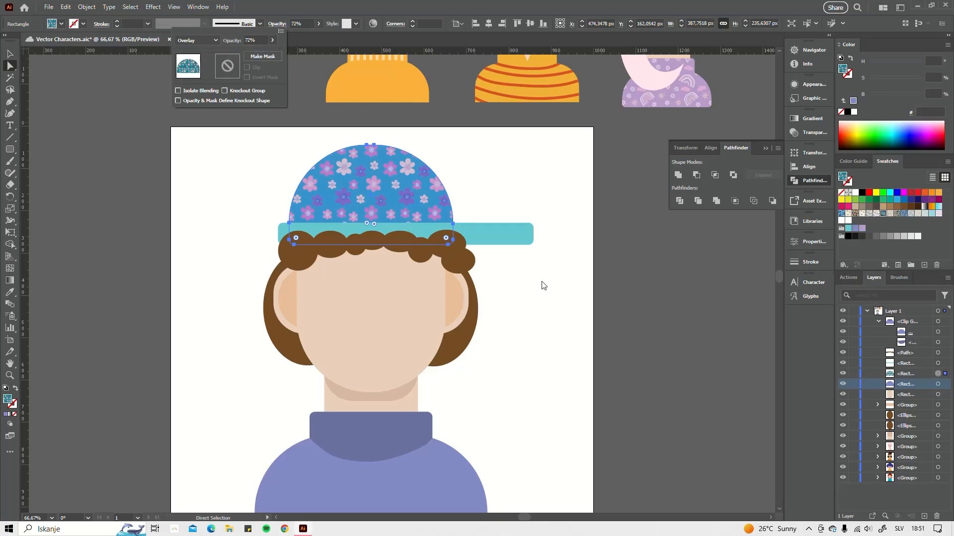
{"action": "left_click", "coordinate": [573, 320]}
{"action": "left_click", "coordinate": [574, 320]}
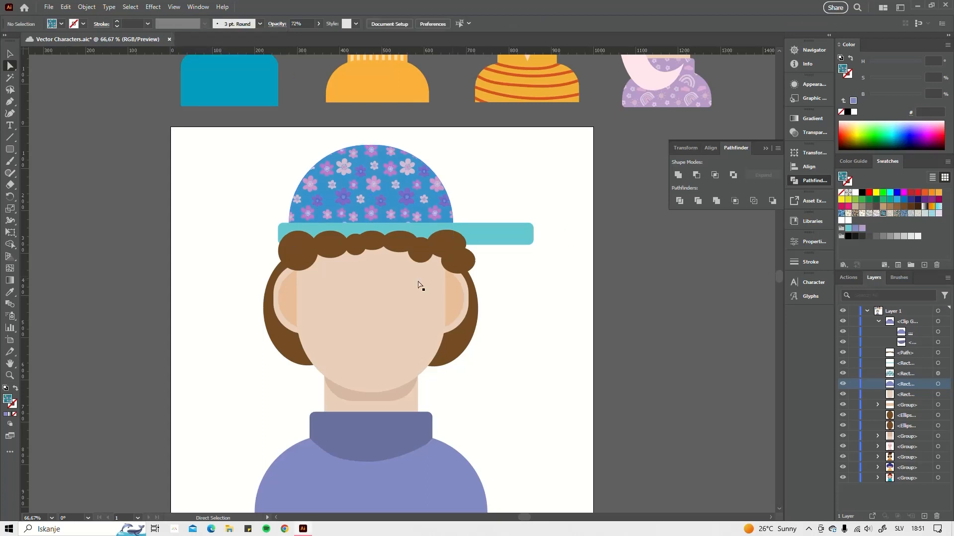
- Duplicate the curly brown fringe in place and select the lower of the two copies
{"action": "scroll", "coordinate": [415, 278], "scroll_direction": "down", "scroll_amount": 3}
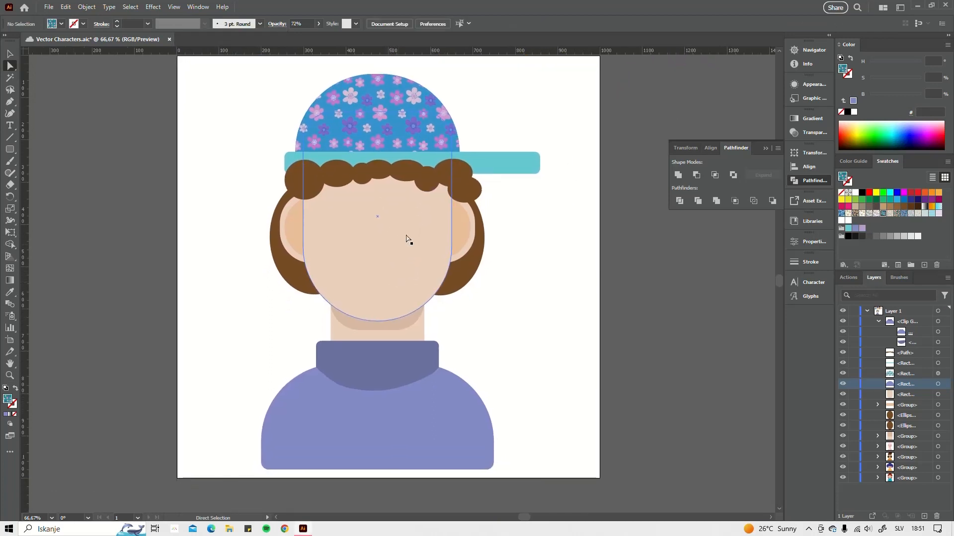
{"action": "left_click", "coordinate": [426, 189]}
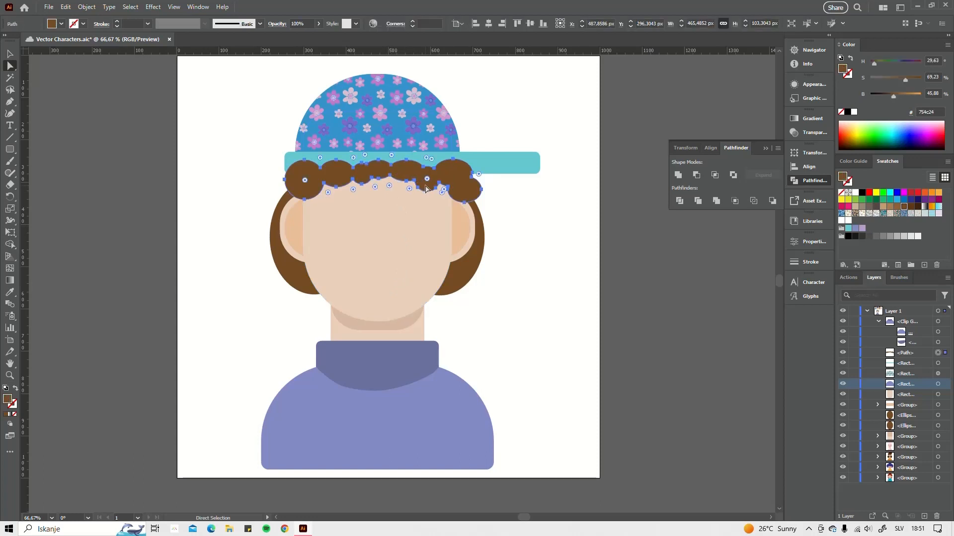
{"action": "key", "text": "ctrl+c"}
{"action": "key", "text": "ctrl+f"}
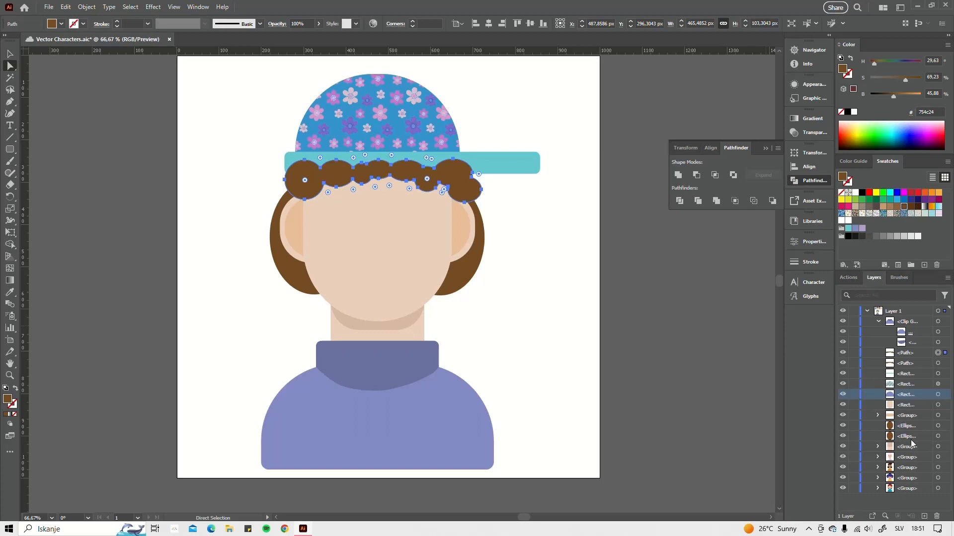
{"action": "left_click", "coordinate": [939, 364]}
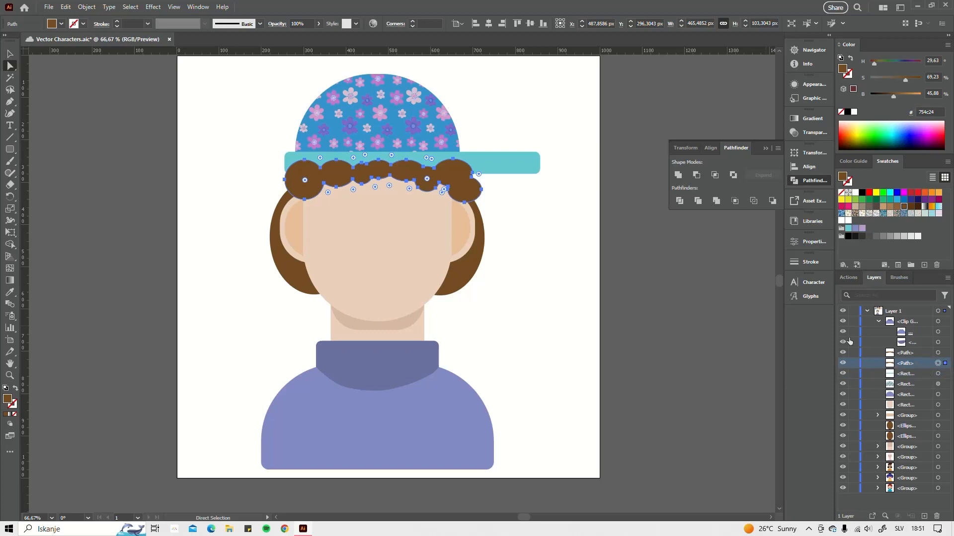
- Recolor the lower fringe copy to the light skin-shadow brown d39779
{"action": "double_click", "coordinate": [843, 69]}
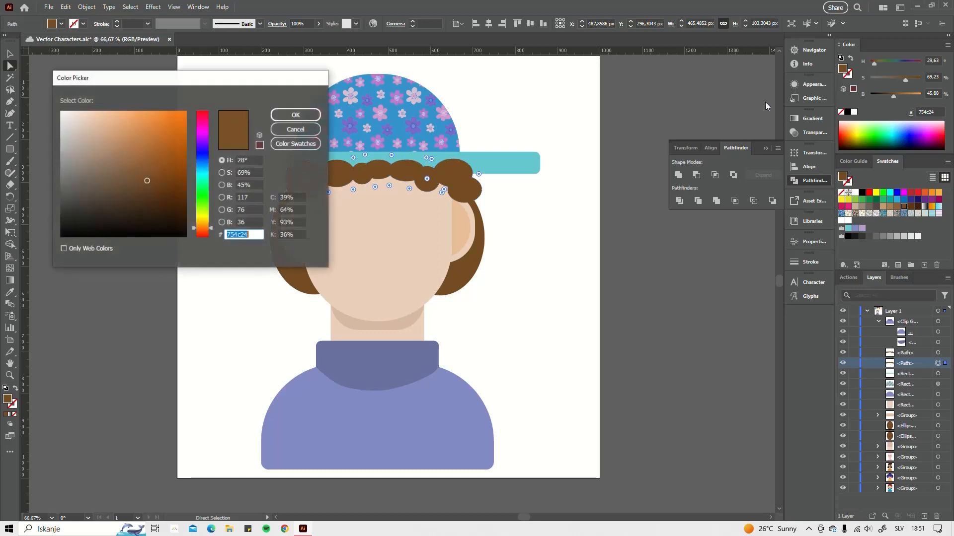
{"action": "mouse_move", "coordinate": [115, 141]}
{"action": "left_mouse_down"}
{"action": "mouse_move", "coordinate": [103, 126]}
{"action": "mouse_move", "coordinate": [113, 132]}
{"action": "left_mouse_up"}
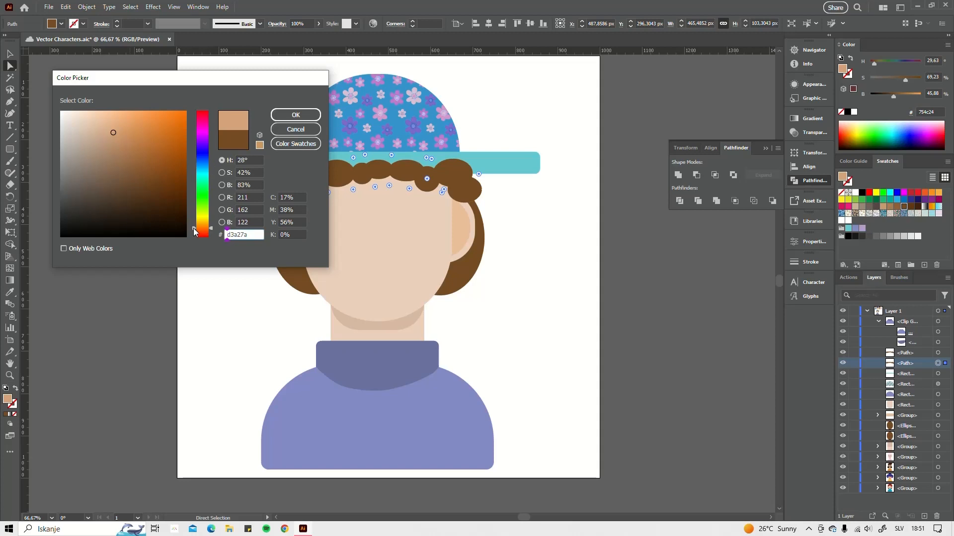
{"action": "left_click_drag", "start_coordinate": [193, 228], "coordinate": [193, 226]}
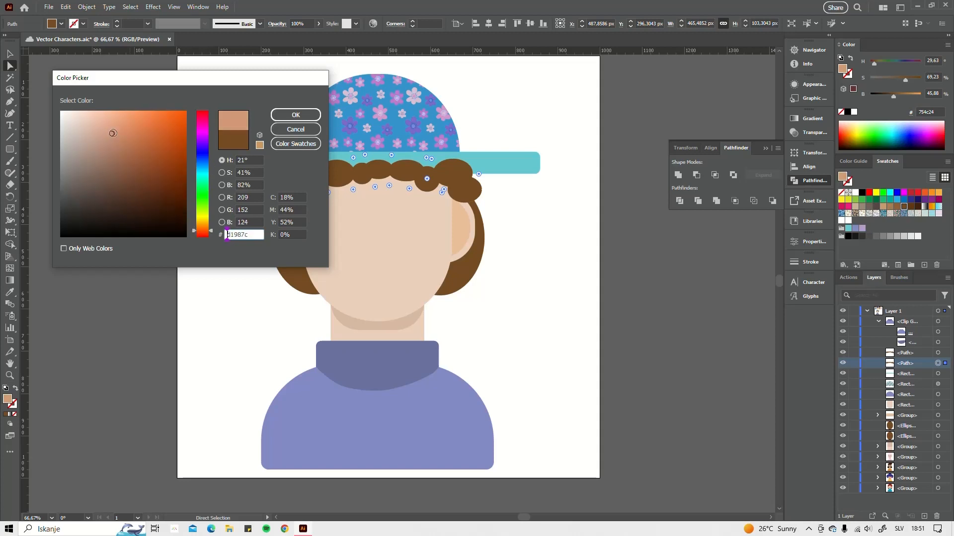
{"action": "left_click", "coordinate": [297, 116]}
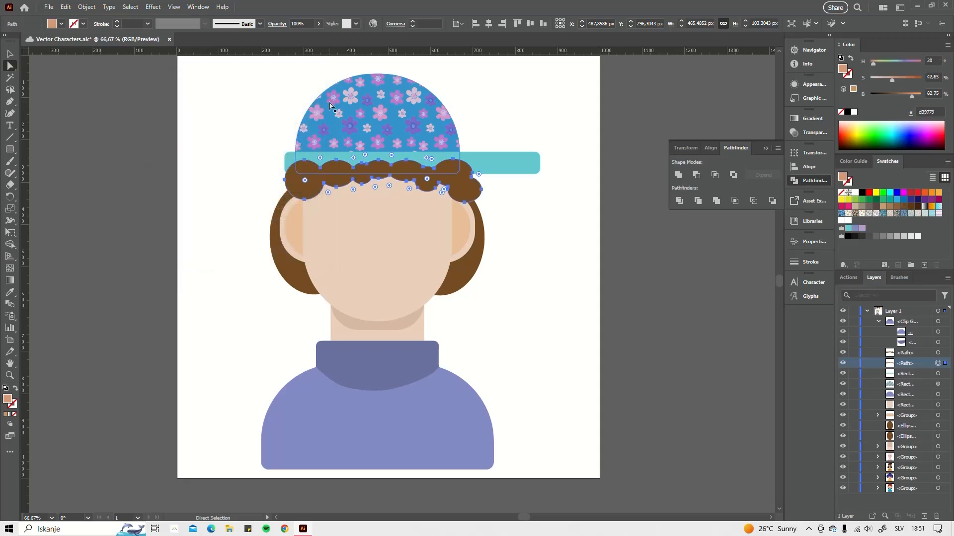
- Nudge the light brown fringe copy down about 8 px to form a shadow below the hair
{"action": "key", "text": "Down"}
{"action": "key", "text": "Down"}
{"action": "key", "text": "Down"}
{"action": "key", "text": "Down"}
{"action": "key", "text": "Down"}
{"action": "key", "text": "Down"}
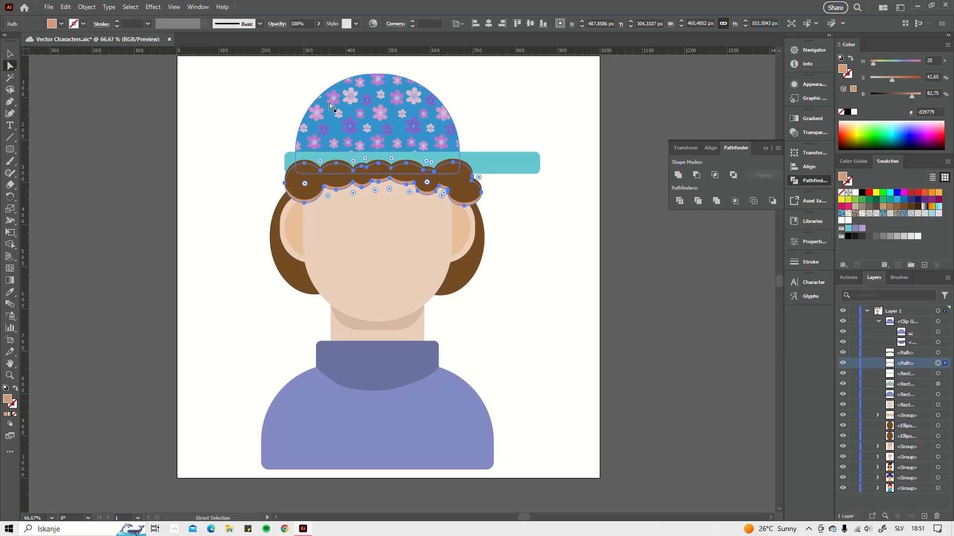
- Nudge the tan hair shadow path down 1 px and move its leftmost lobe's side and bottom anchor points in toward the hair
{"action": "key", "text": "Down"}
{"action": "scroll", "coordinate": [289, 220], "scroll_direction": "up", "scroll_amount": 2}
{"action": "scroll", "coordinate": [383, 143], "scroll_direction": "up", "scroll_amount": 2}
{"action": "left_click_drag", "start_coordinate": [314, 194], "coordinate": [285, 177]}
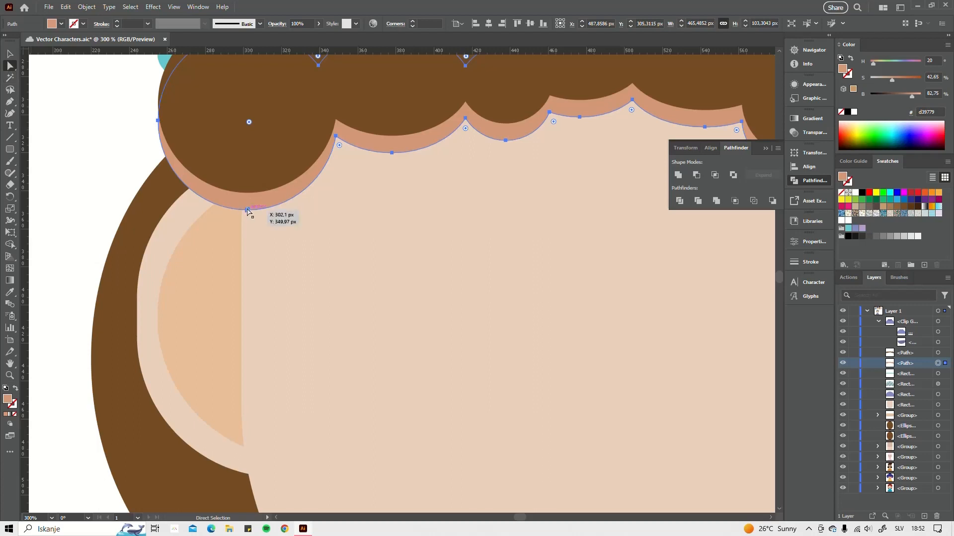
{"action": "left_click", "coordinate": [247, 209]}
{"action": "left_click_drag", "start_coordinate": [157, 124], "coordinate": [178, 111]}
{"action": "left_click_drag", "start_coordinate": [247, 210], "coordinate": [246, 198]}
{"action": "left_click_drag", "start_coordinate": [708, 224], "coordinate": [417, 251]}
{"action": "scroll", "coordinate": [417, 251], "scroll_direction": "down", "scroll_amount": 1}
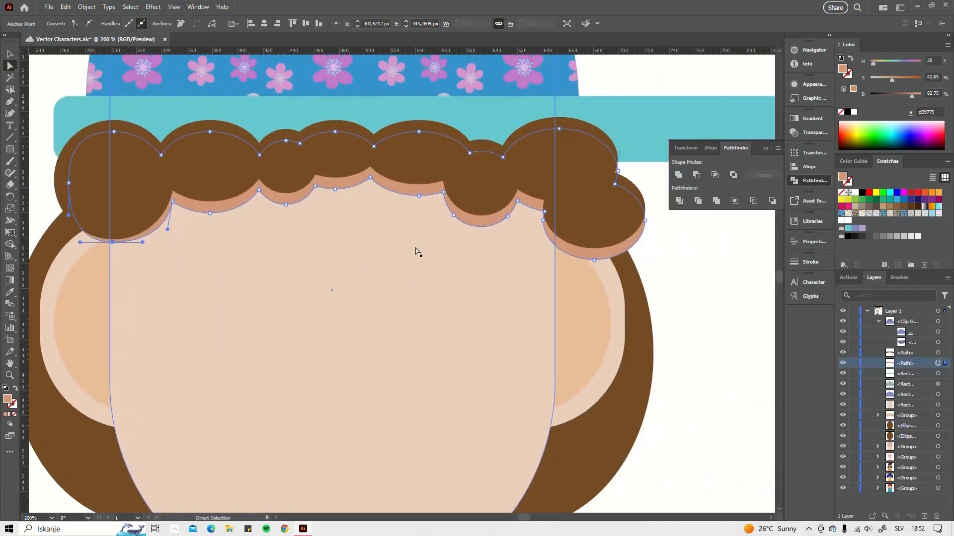
- Reshape the hair shadow's rightmost lobe by moving its side and bottom anchor points inward, leaving only a thin shadow below the curl
{"action": "left_click_drag", "start_coordinate": [567, 245], "coordinate": [430, 251]}
{"action": "scroll", "coordinate": [430, 251], "scroll_direction": "up", "scroll_amount": 2}
{"action": "left_click_drag", "start_coordinate": [581, 200], "coordinate": [556, 177]}
{"action": "left_click_drag", "start_coordinate": [481, 281], "coordinate": [469, 255]}
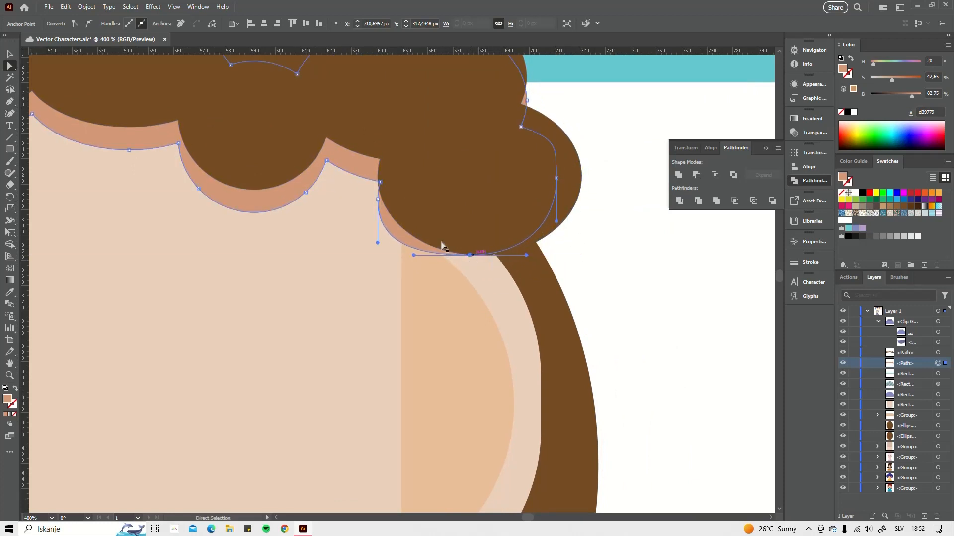
{"action": "scroll", "coordinate": [467, 254], "scroll_direction": "down", "scroll_amount": 4}
{"action": "scroll", "coordinate": [462, 253], "scroll_direction": "down", "scroll_amount": 1}
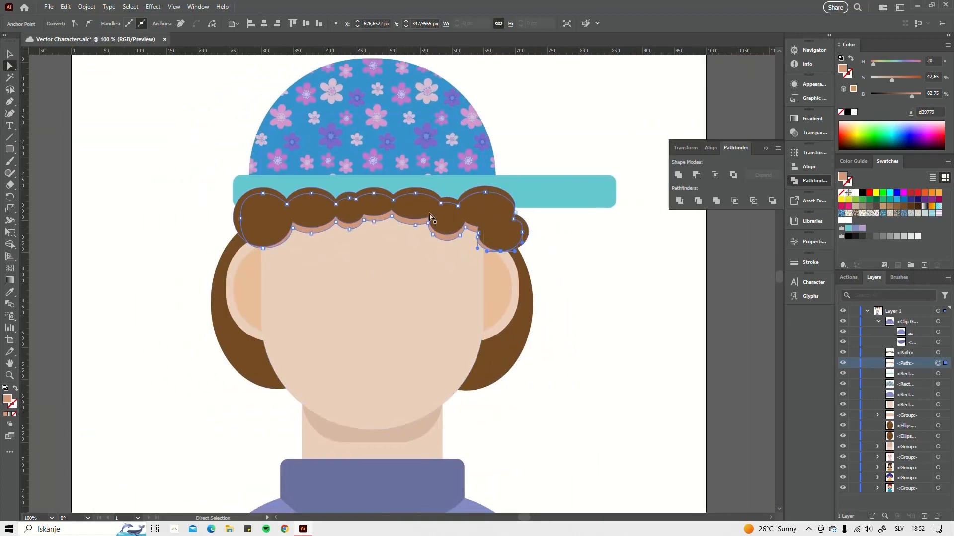
{"action": "scroll", "coordinate": [457, 256], "scroll_direction": "up", "scroll_amount": 3}
{"action": "scroll", "coordinate": [449, 263], "scroll_direction": "down", "scroll_amount": 4}
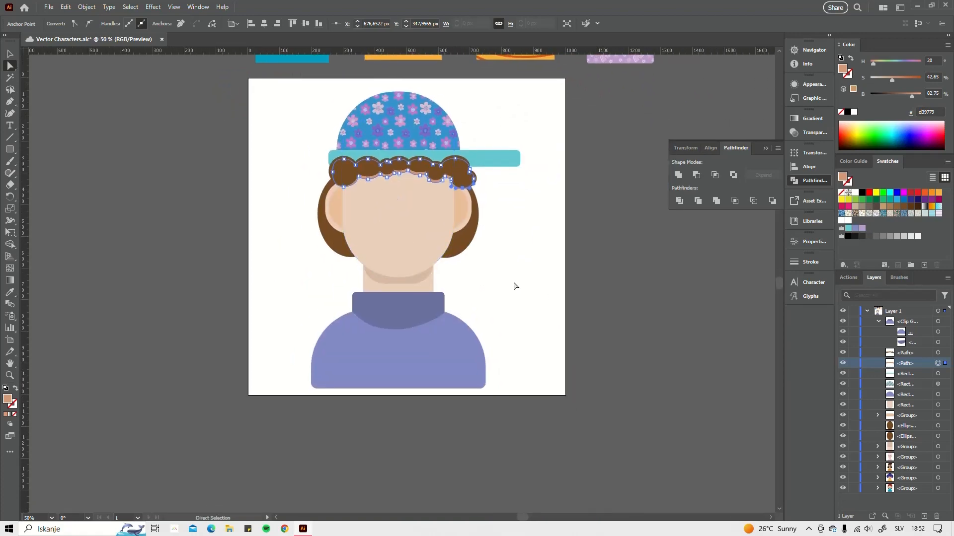
{"action": "left_click", "coordinate": [495, 313]}
- Set the opacity of the tan shadow path under the fringe to 47% and deselect it
{"action": "scroll", "coordinate": [425, 218], "scroll_direction": "up", "scroll_amount": 5}
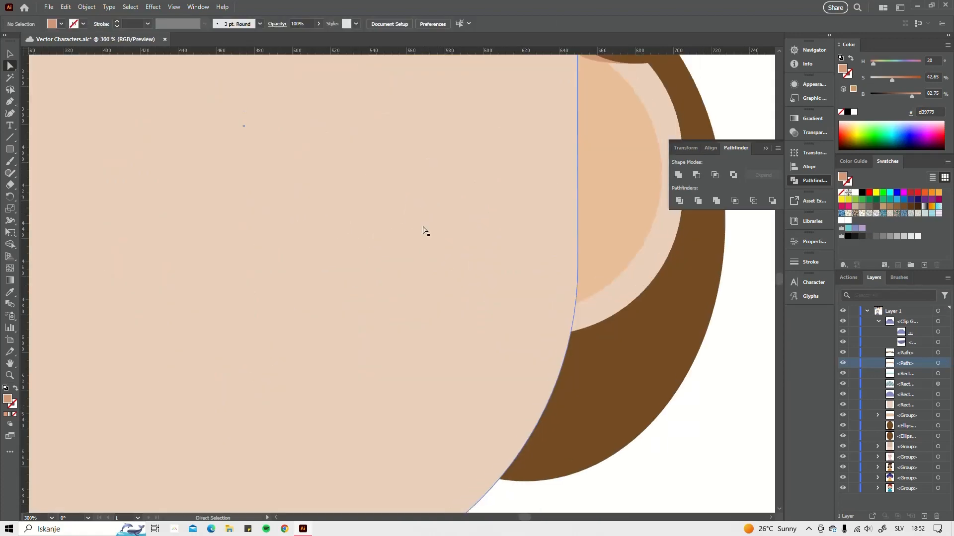
{"action": "scroll", "coordinate": [447, 214], "scroll_direction": "up", "scroll_amount": 2}
{"action": "left_click", "coordinate": [464, 184]}
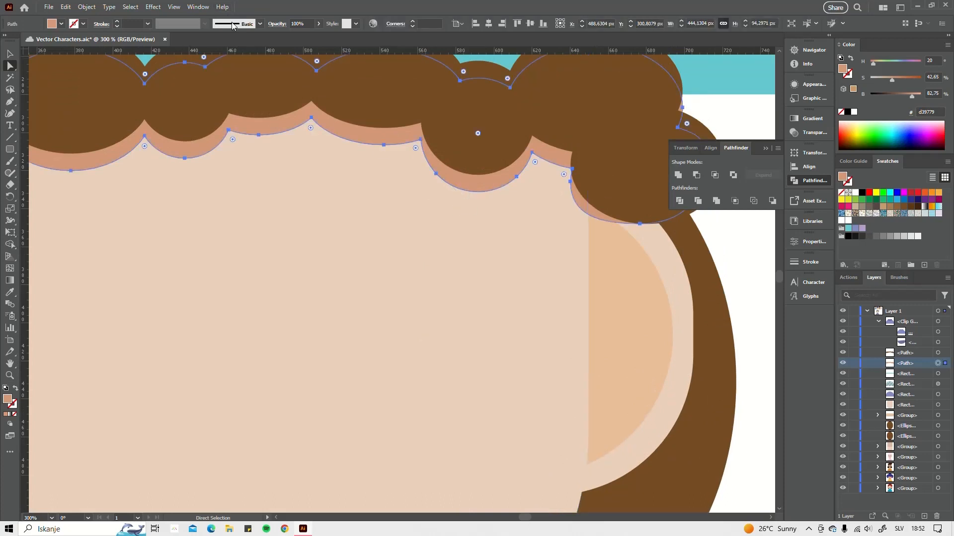
{"action": "left_click", "coordinate": [319, 24]}
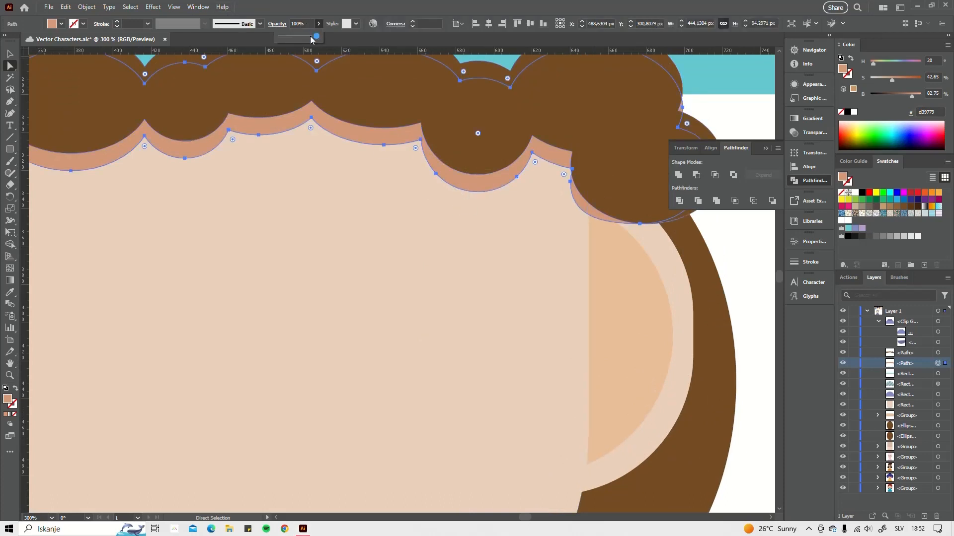
{"action": "left_click_drag", "start_coordinate": [312, 39], "coordinate": [295, 42]}
{"action": "scroll", "coordinate": [351, 123], "scroll_direction": "down", "scroll_amount": 4}
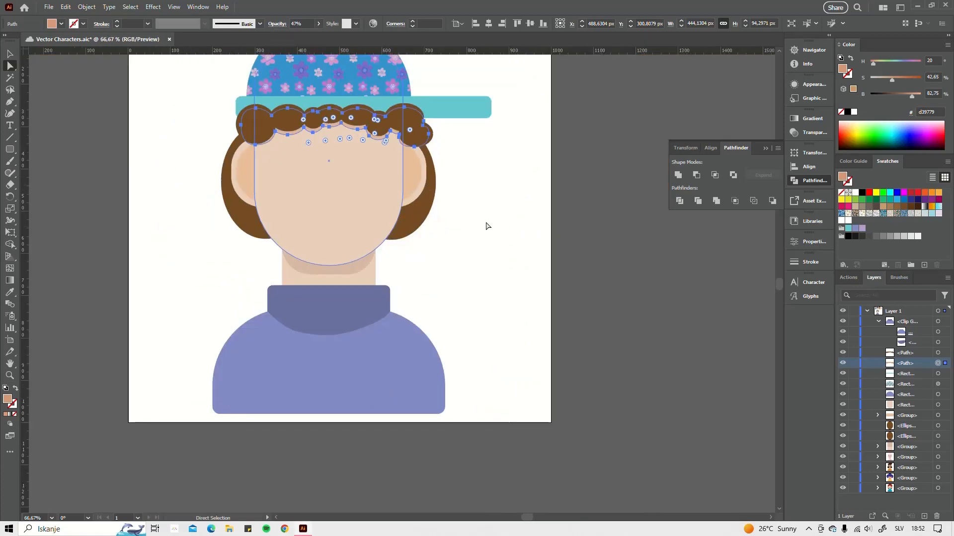
{"action": "left_click", "coordinate": [486, 222]}
{"action": "scroll", "coordinate": [332, 188], "scroll_direction": "down", "scroll_amount": 2}
- Draw an ellipse about 33 × 46 px on the face's left side as an eye, filled black at 100% opacity
{"action": "left_click_drag", "start_coordinate": [326, 185], "coordinate": [372, 214]}
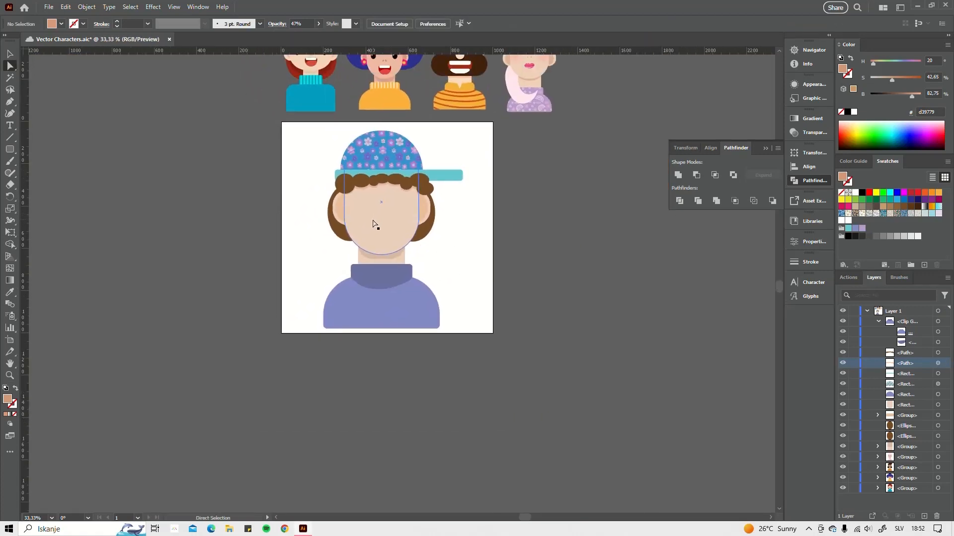
{"action": "scroll", "coordinate": [381, 242], "scroll_direction": "up", "scroll_amount": 2}
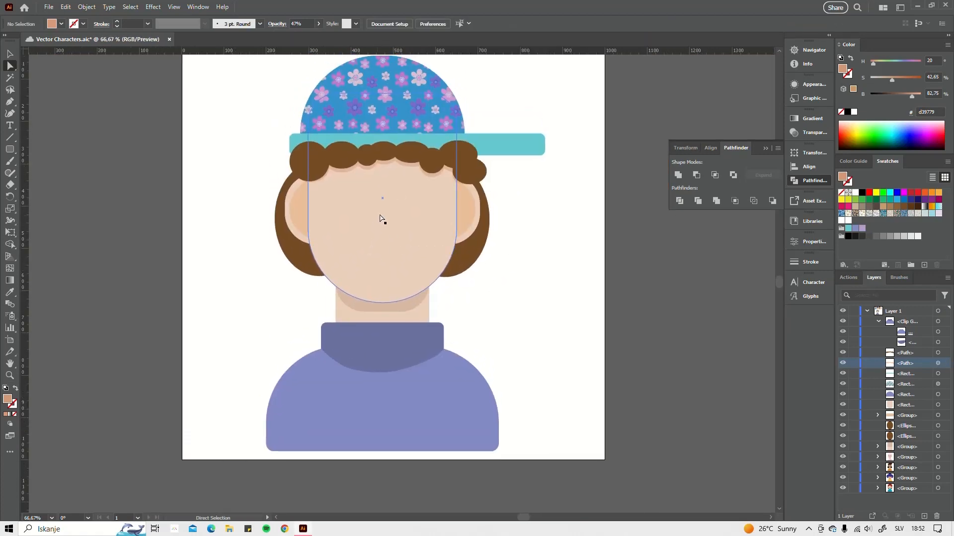
{"action": "scroll", "coordinate": [379, 207], "scroll_direction": "up", "scroll_amount": 1}
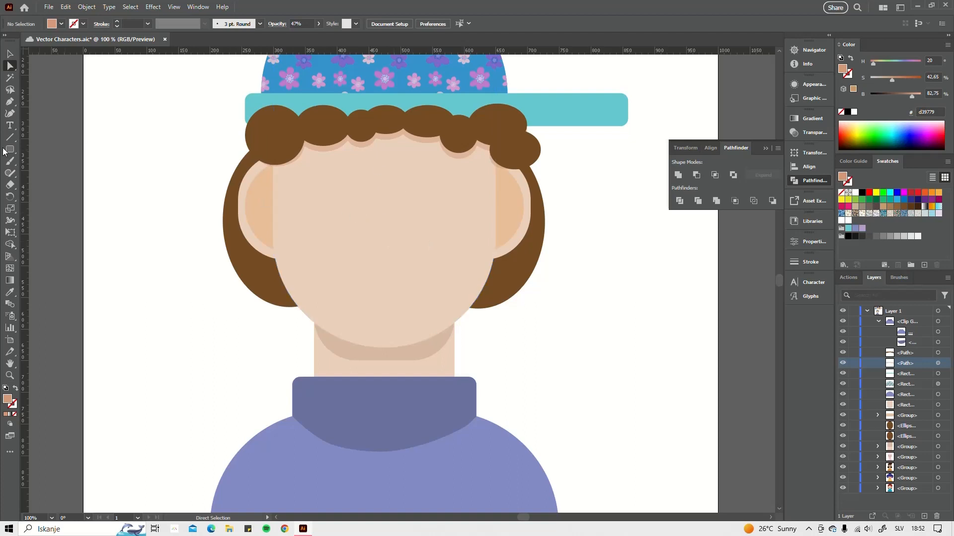
{"action": "left_click_drag", "start_coordinate": [12, 151], "coordinate": [57, 174]}
{"action": "left_click_drag", "start_coordinate": [311, 187], "coordinate": [331, 216]}
{"action": "left_click", "coordinate": [861, 193]}
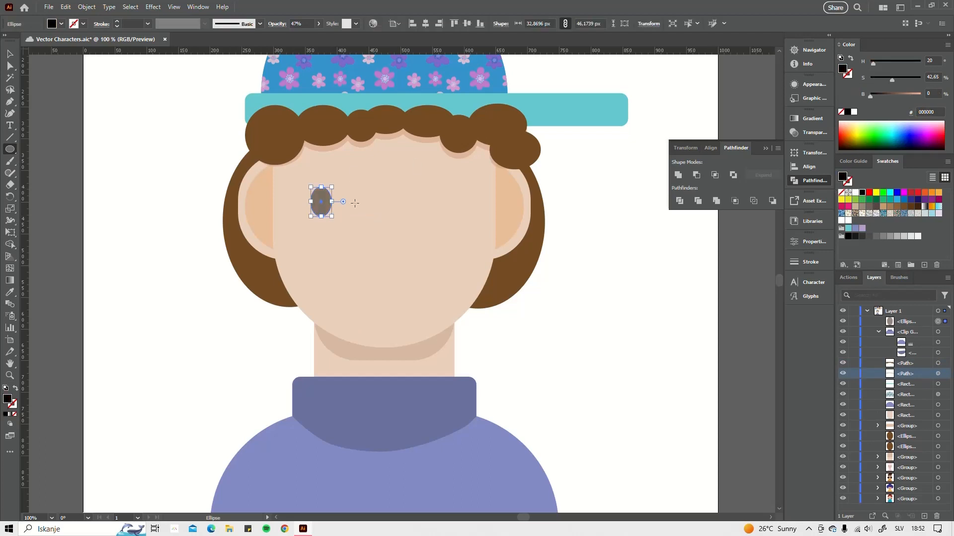
{"action": "key", "text": "a"}
{"action": "left_click", "coordinate": [318, 23]}
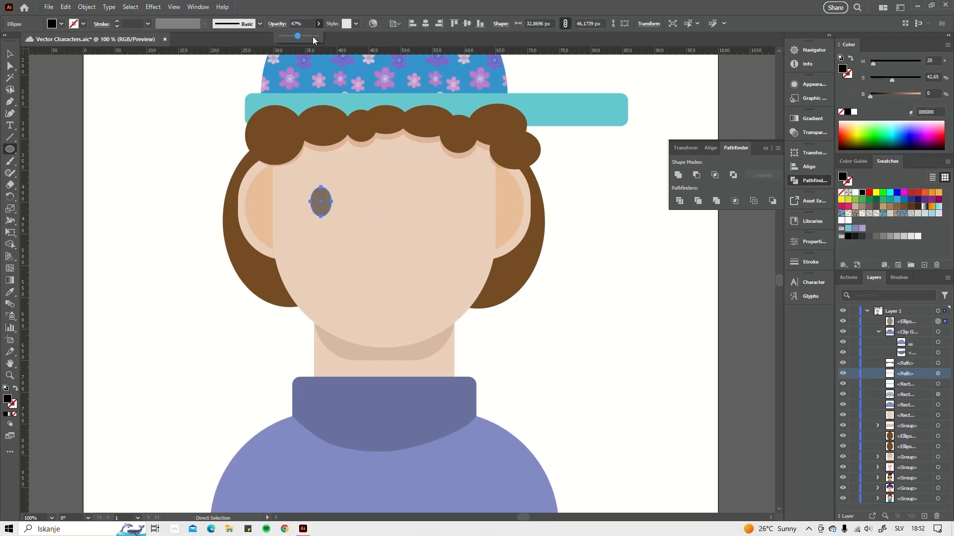
{"action": "left_click_drag", "start_coordinate": [299, 35], "coordinate": [317, 36]}
- Draw a white ellipse about 8 × 6 px and place it in the eye's upper-left area as a highlight
{"action": "key", "text": "l"}
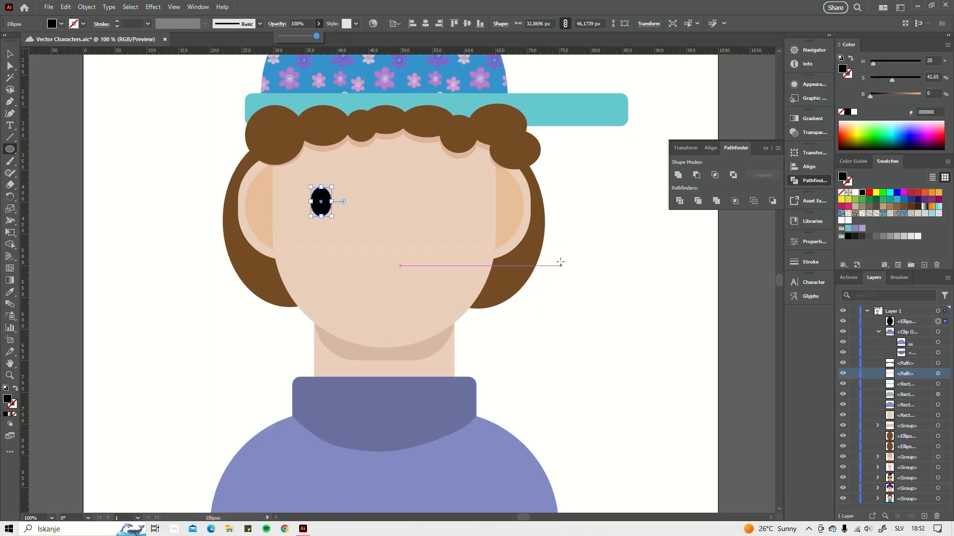
{"action": "scroll", "coordinate": [343, 220], "scroll_direction": "up", "scroll_amount": 3}
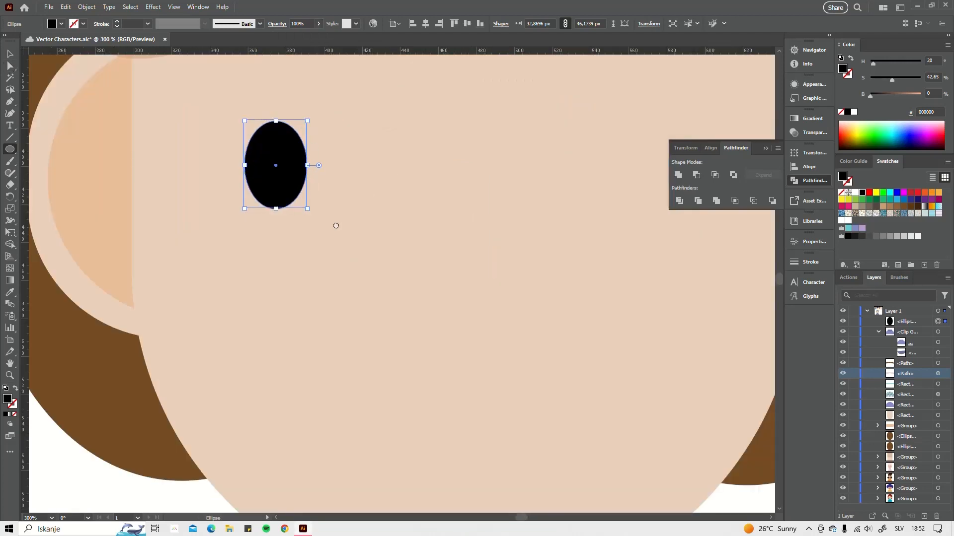
{"action": "left_click_drag", "start_coordinate": [335, 226], "coordinate": [414, 314]}
{"action": "left_click_drag", "start_coordinate": [305, 179], "coordinate": [322, 191]}
{"action": "left_click", "coordinate": [852, 113]}
{"action": "left_click", "coordinate": [10, 54]}
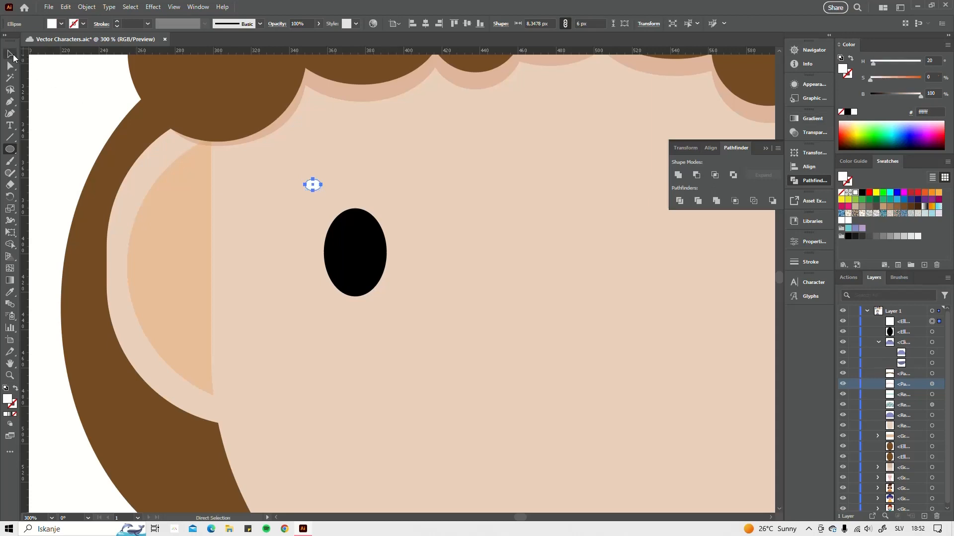
{"action": "left_click_drag", "start_coordinate": [314, 185], "coordinate": [346, 234]}
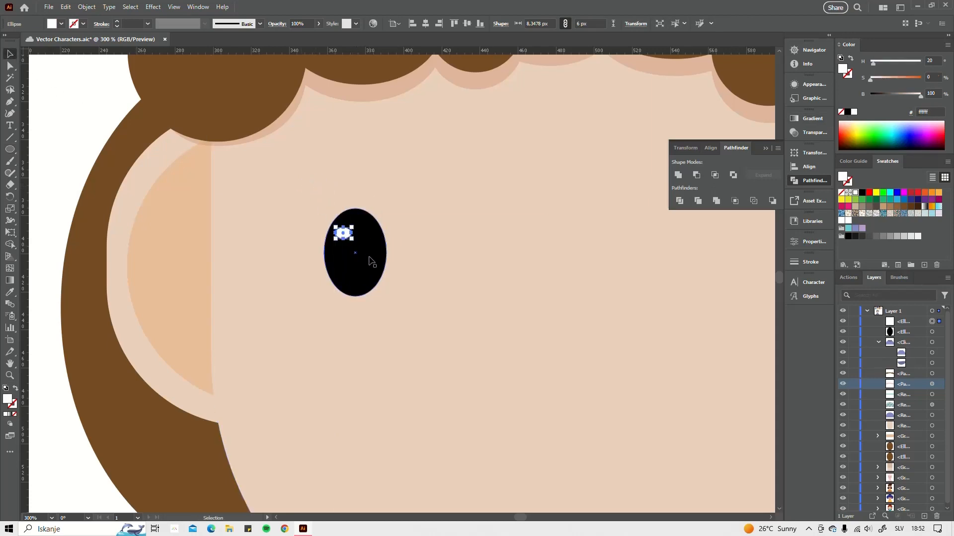
- Group the white highlight with the black eye ellipse
{"action": "left_click", "coordinate": [367, 258], "text": "shift"}
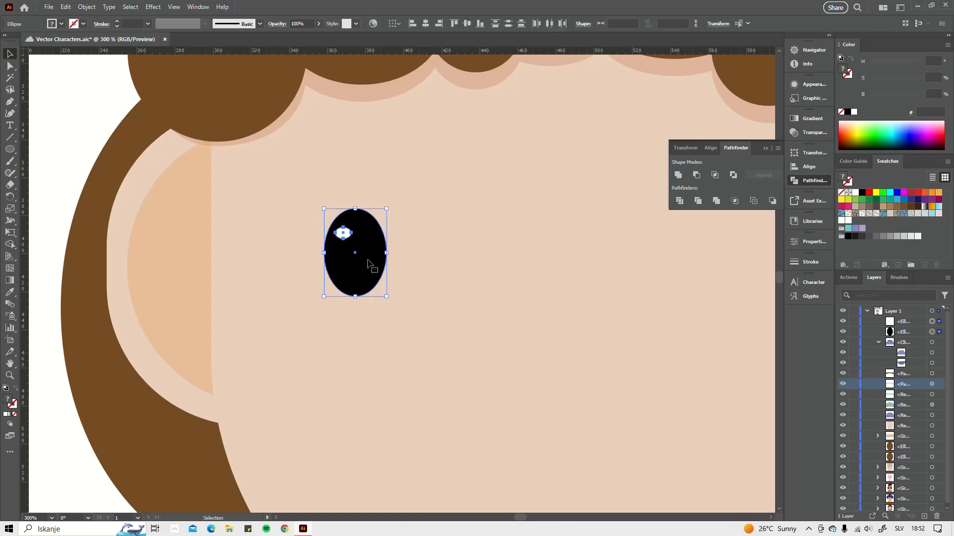
{"action": "left_click", "coordinate": [369, 257], "text": "shift"}
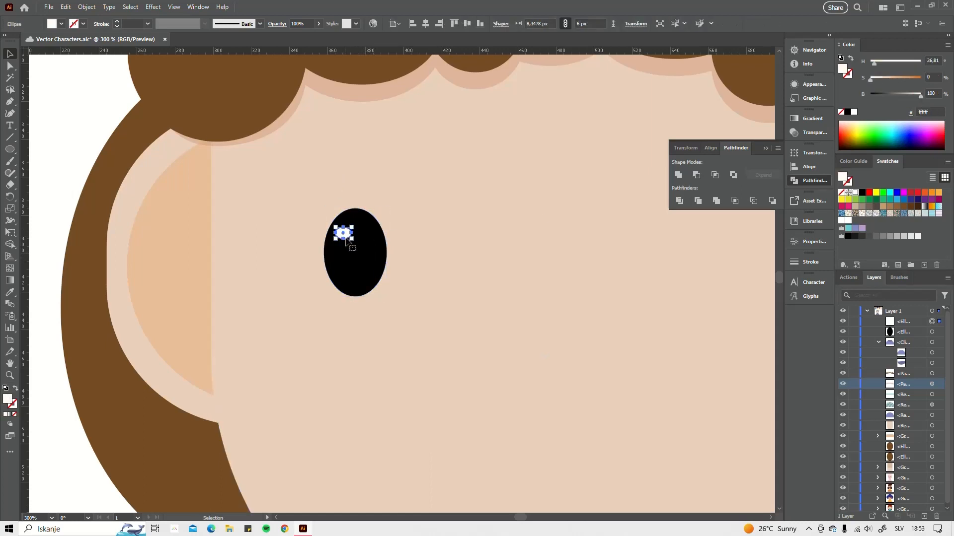
{"action": "left_click", "coordinate": [372, 259], "text": "shift"}
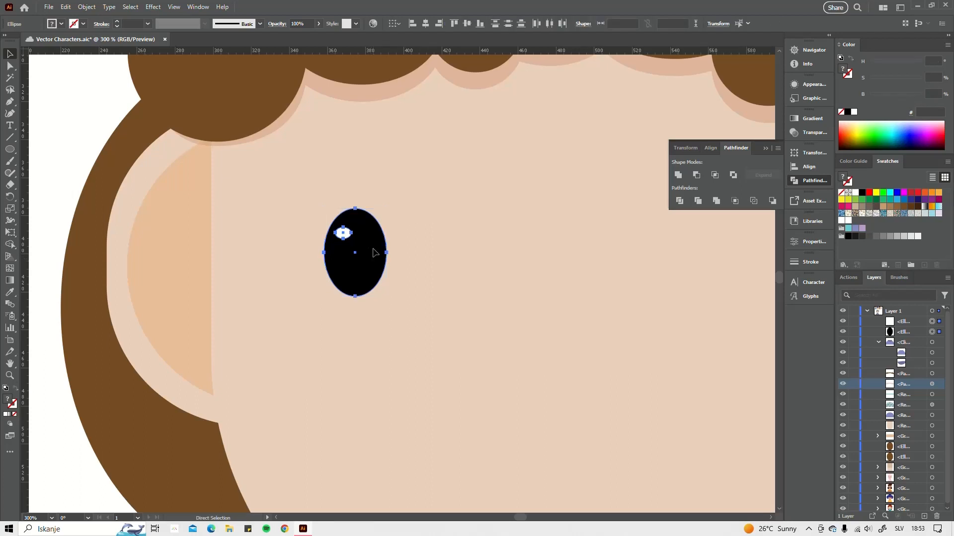
{"action": "key", "text": "ctrl+g"}
{"action": "key", "text": "ctrl+1"}
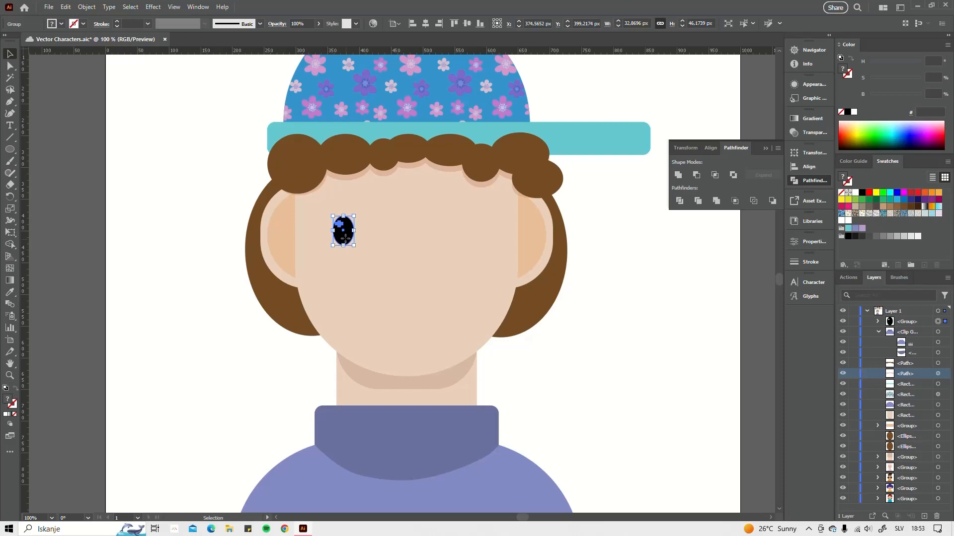
- Duplicate the eye group onto the right side of the face at the same height and shift the left eye outward
{"action": "left_click_drag", "start_coordinate": [344, 237], "coordinate": [476, 264]}
{"action": "scroll", "coordinate": [454, 244], "scroll_direction": "up", "scroll_amount": 2}
{"action": "left_click_drag", "start_coordinate": [247, 263], "coordinate": [227, 264]}
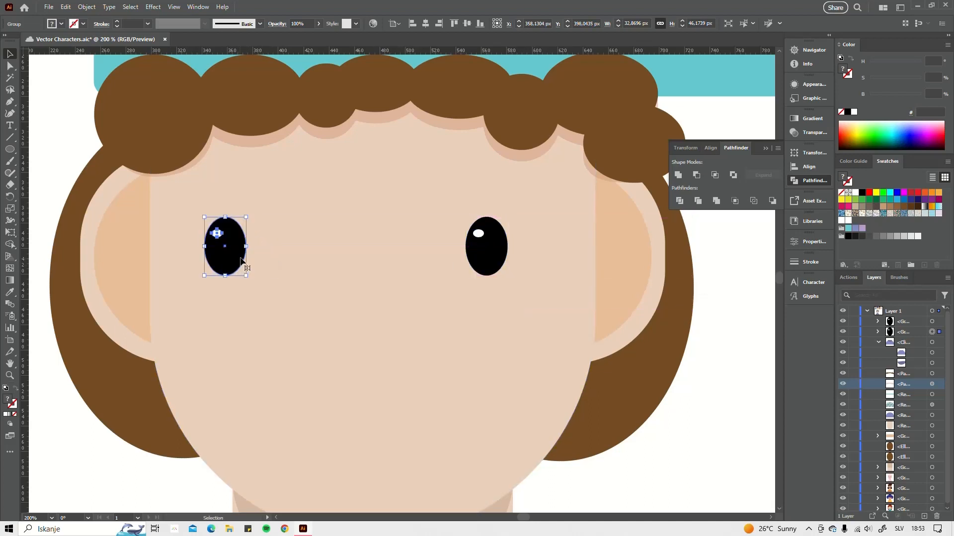
- Move both eyes together horizontally to center them on the face, at X about 474 px
{"action": "left_click", "coordinate": [496, 270], "text": "shift"}
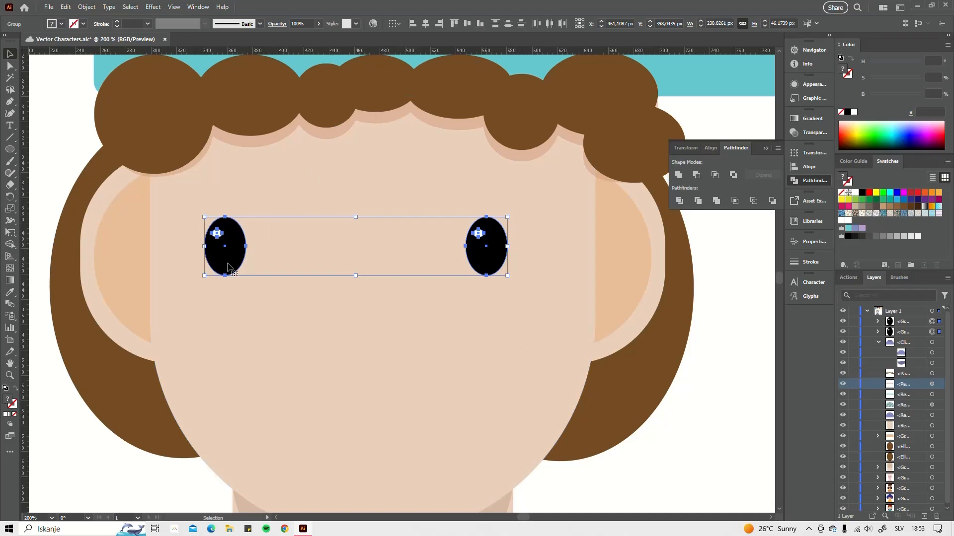
{"action": "left_click_drag", "start_coordinate": [227, 265], "coordinate": [244, 267]}
{"action": "scroll", "coordinate": [298, 298], "scroll_direction": "down", "scroll_amount": 3}
{"action": "scroll", "coordinate": [298, 298], "scroll_direction": "left", "scroll_amount": 2}
{"action": "scroll", "coordinate": [345, 292], "scroll_direction": "down", "scroll_amount": 3}
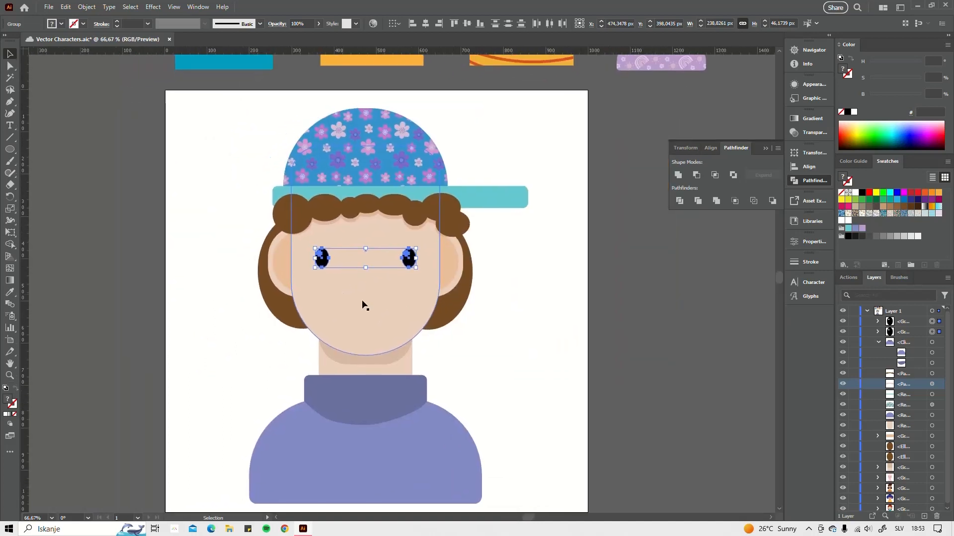
- Group the left and right eyes into one object
{"action": "left_click", "coordinate": [466, 374]}
{"action": "left_click", "coordinate": [322, 267]}
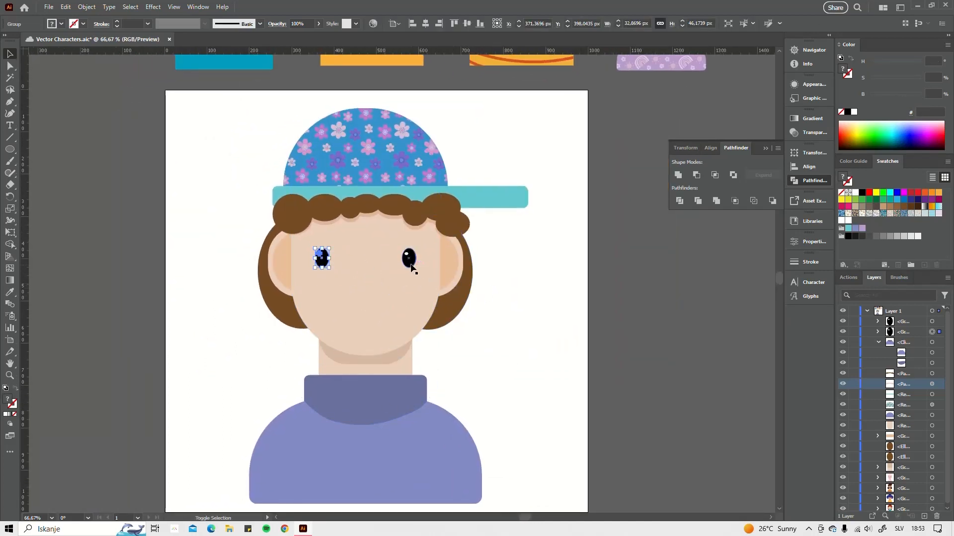
{"action": "left_click", "coordinate": [410, 267], "text": "shift"}
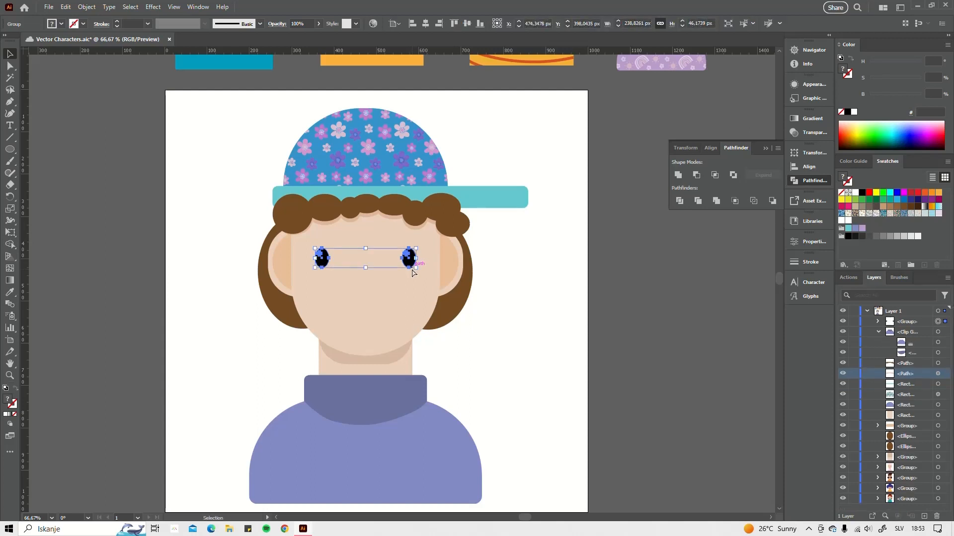
- Nudge the grouped eyes down and back up until they sit at Y about 397 px
{"action": "key", "text": "Down"}
{"action": "key", "text": "Down"}
{"action": "key", "text": "Down"}
{"action": "key", "text": "Down"}
{"action": "key", "text": "Down"}
{"action": "key", "text": "Down"}
{"action": "key", "text": "Down"}
{"action": "key", "text": "Down"}
{"action": "key", "text": "Down"}
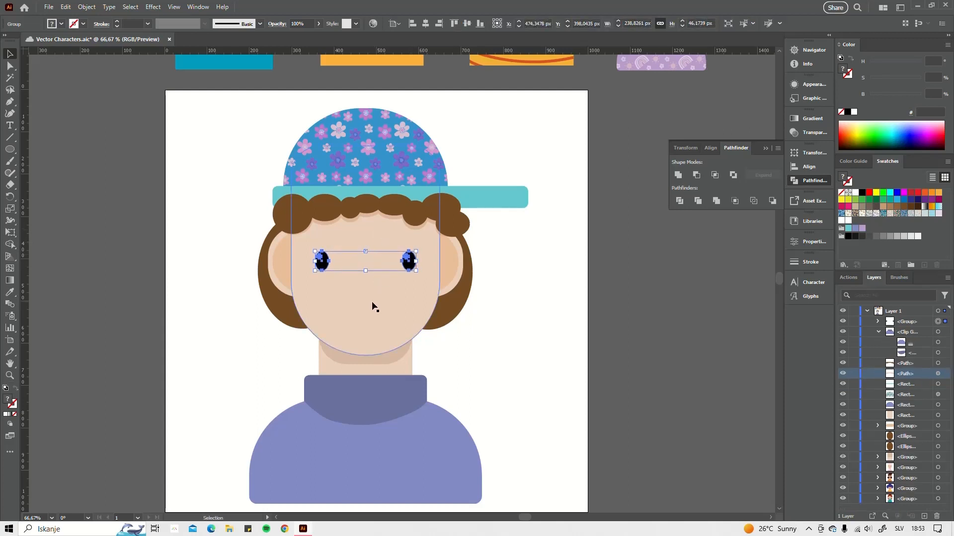
{"action": "key", "text": "Down"}
{"action": "key", "text": "Down"}
{"action": "key", "text": "Down"}
{"action": "key", "text": "Down"}
{"action": "key", "text": "Down"}
{"action": "key", "text": "Down"}
{"action": "key", "text": "Down"}
{"action": "key", "text": "Down"}
{"action": "key", "text": "Down"}
{"action": "key", "text": "Down"}
{"action": "key", "text": "Down"}
{"action": "scroll", "coordinate": [329, 263], "scroll_direction": "up", "scroll_amount": 1}
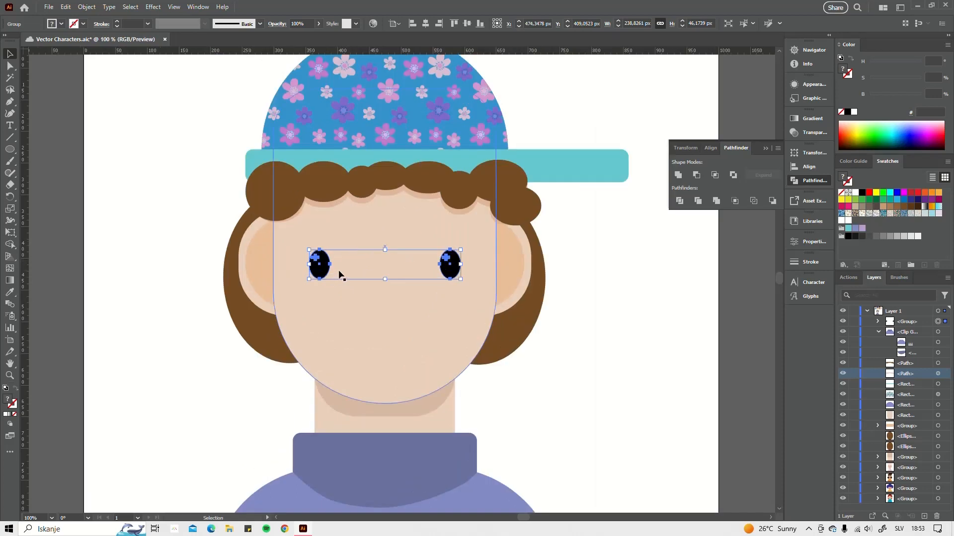
{"action": "key", "text": "Up"}
{"action": "key", "text": "Up"}
{"action": "key", "text": "Up"}
{"action": "key", "text": "Up"}
{"action": "key", "text": "Up"}
{"action": "key", "text": "Up"}
{"action": "key", "text": "Up"}
{"action": "key", "text": "Up"}
{"action": "key", "text": "Up"}
{"action": "key", "text": "Up"}
{"action": "key", "text": "Up"}
{"action": "key", "text": "Up"}
{"action": "key", "text": "Up"}
{"action": "key", "text": "Up"}
{"action": "key", "text": "Up"}
{"action": "key", "text": "Up"}
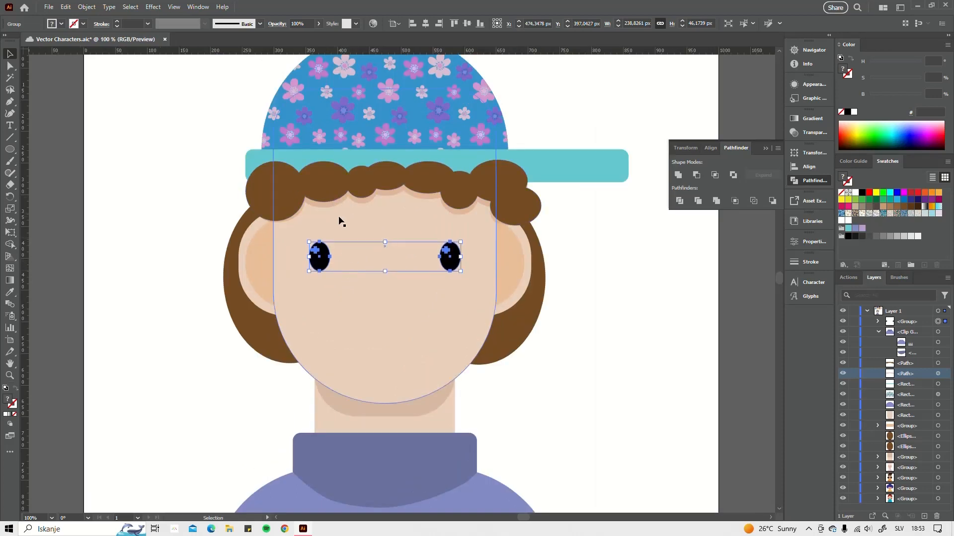
- Draw a rounded rectangle about 76 × 17 px above the left eye as an eyebrow, using the face's skin fill
{"action": "left_click", "coordinate": [377, 294]}
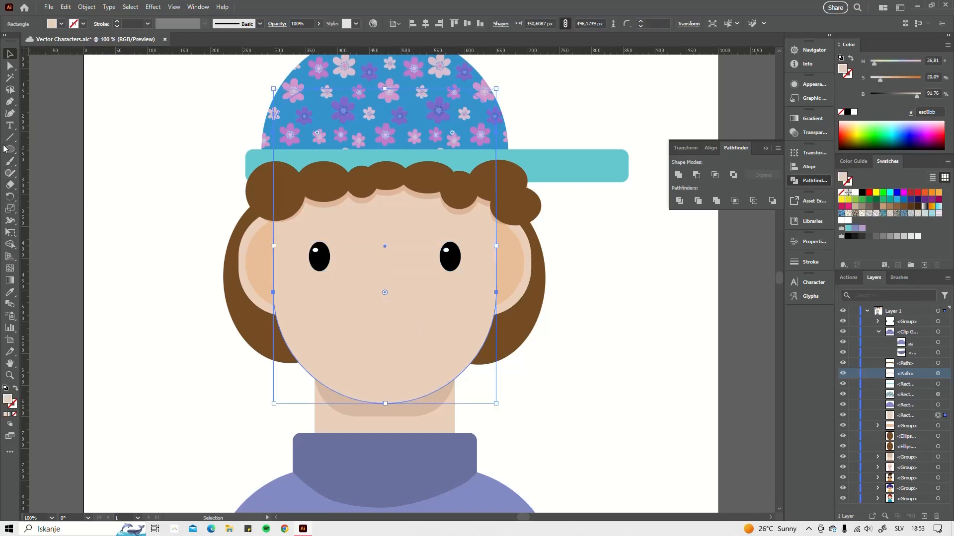
{"action": "left_click", "coordinate": [11, 152]}
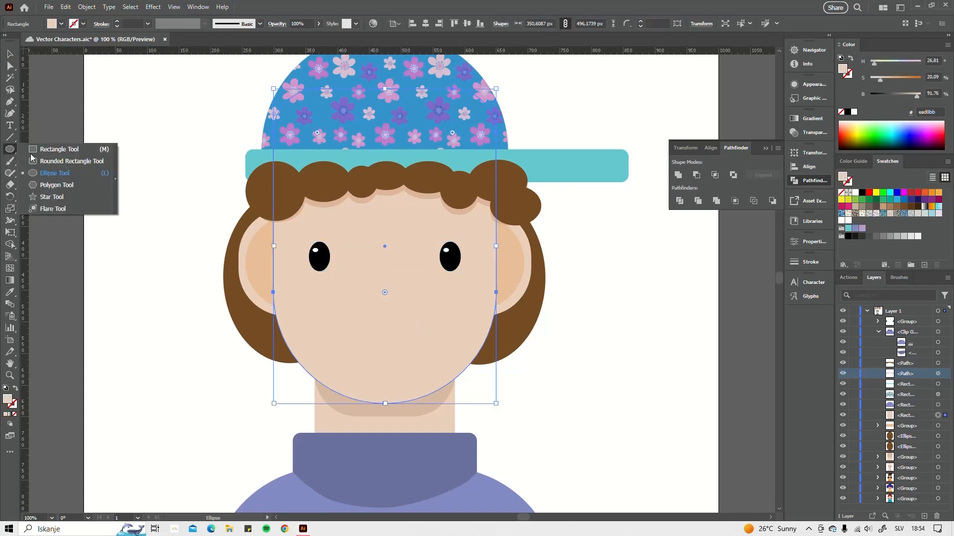
{"action": "left_click", "coordinate": [55, 162]}
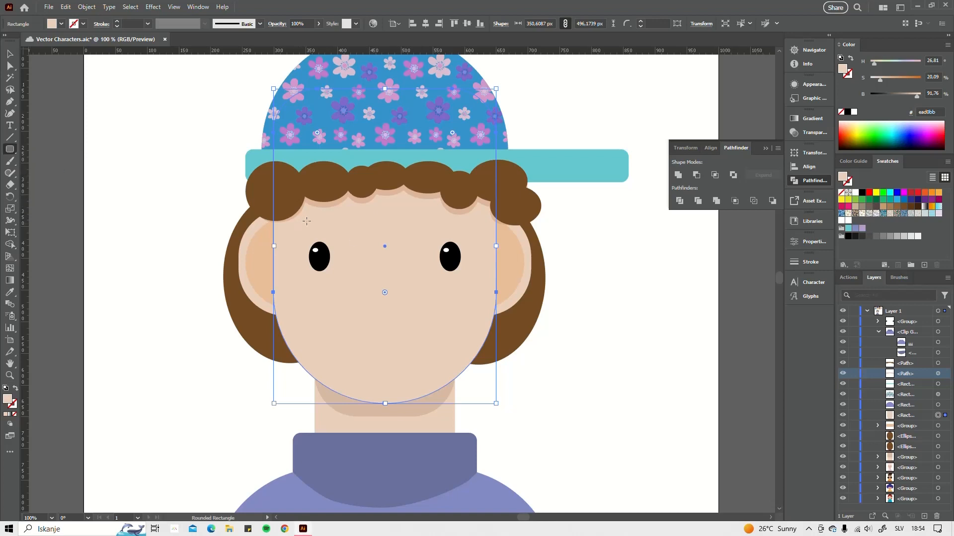
{"action": "left_click_drag", "start_coordinate": [304, 219], "coordinate": [353, 231]}
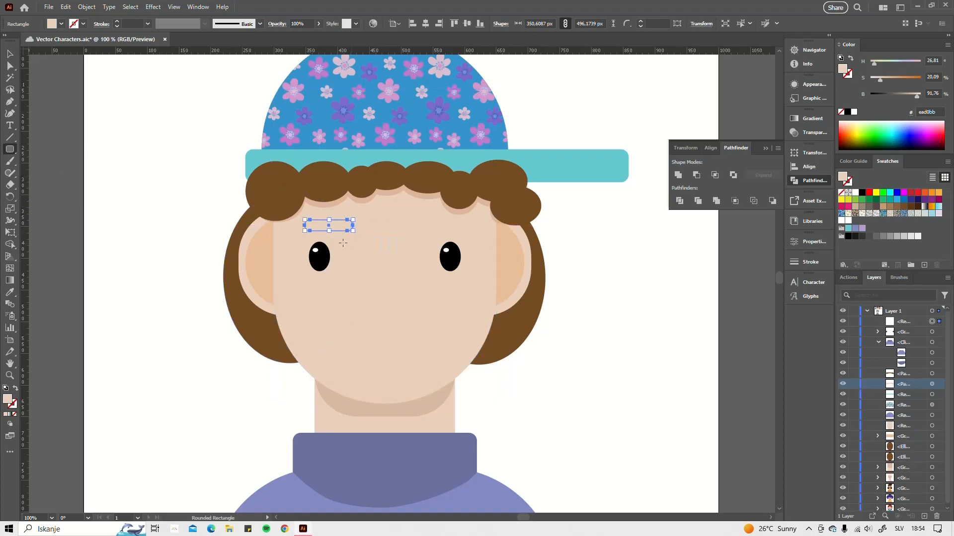
{"action": "scroll", "coordinate": [346, 230], "scroll_direction": "up", "scroll_amount": 7}
{"action": "left_click_drag", "start_coordinate": [346, 156], "coordinate": [421, 244]}
{"action": "scroll", "coordinate": [397, 261], "scroll_direction": "down", "scroll_amount": 4}
{"action": "left_click_drag", "start_coordinate": [377, 284], "coordinate": [335, 281]}
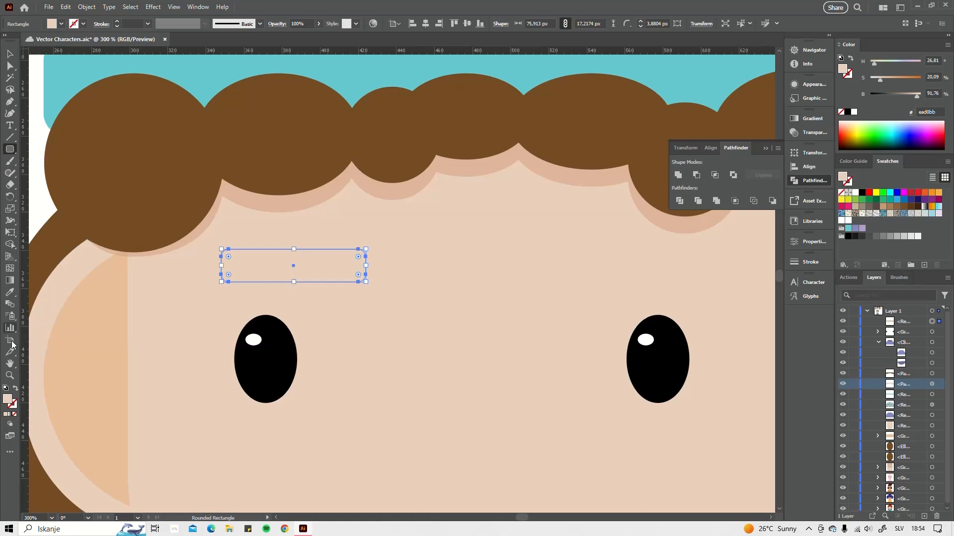
- Sample the brown of the hair curls onto the eyebrow, giving it the fill 754c24
{"action": "left_click", "coordinate": [9, 292]}
{"action": "left_click", "coordinate": [271, 152]}
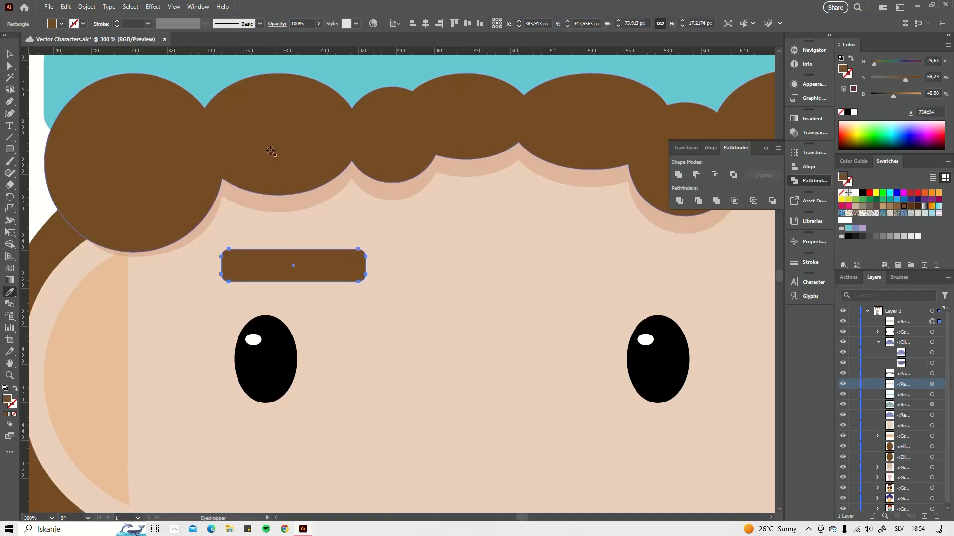
{"action": "key", "text": "v"}
- Place a copy of the brown eyebrow above the right eye and slightly adjust the left eyebrow's position
{"action": "scroll", "coordinate": [393, 275], "scroll_direction": "down", "scroll_amount": 2}
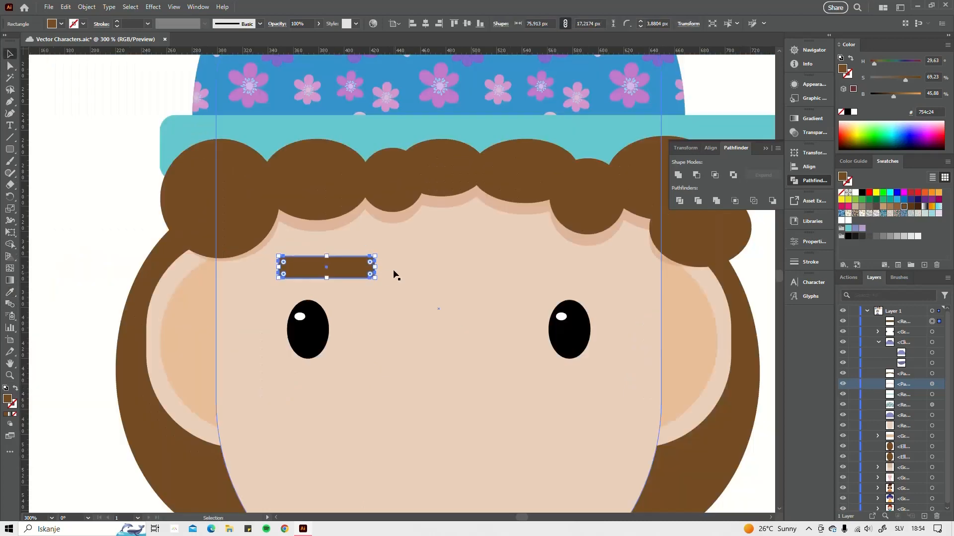
{"action": "scroll", "coordinate": [393, 275], "scroll_direction": "down", "scroll_amount": 2}
{"action": "scroll", "coordinate": [335, 264], "scroll_direction": "up", "scroll_amount": 1}
{"action": "left_click_drag", "start_coordinate": [322, 263], "coordinate": [505, 264]}
{"action": "left_click", "coordinate": [309, 265]}
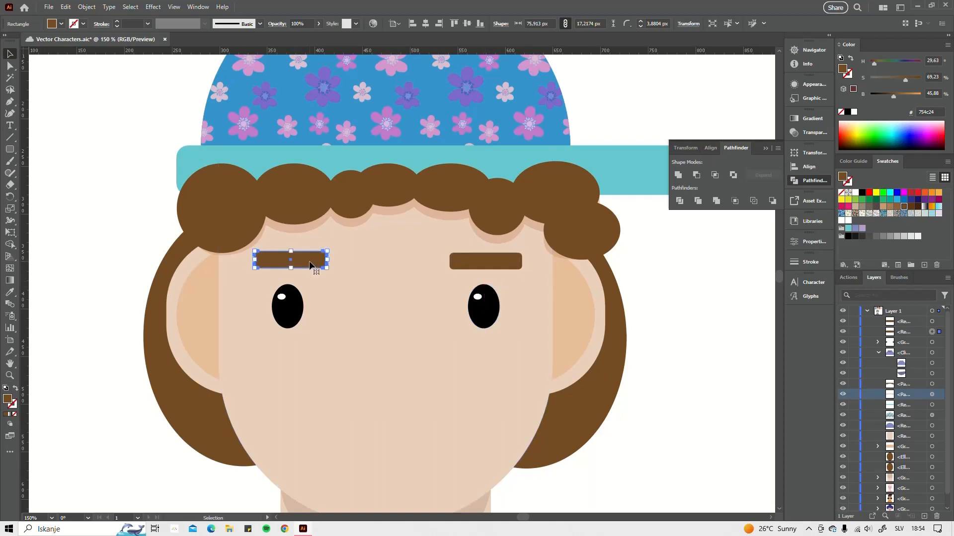
{"action": "left_click_drag", "start_coordinate": [309, 265], "coordinate": [307, 265]}
- Draw a small upright ellipse about 8 × 16 px below and between the eyes as a nostril
{"action": "scroll", "coordinate": [367, 294], "scroll_direction": "down", "scroll_amount": 3}
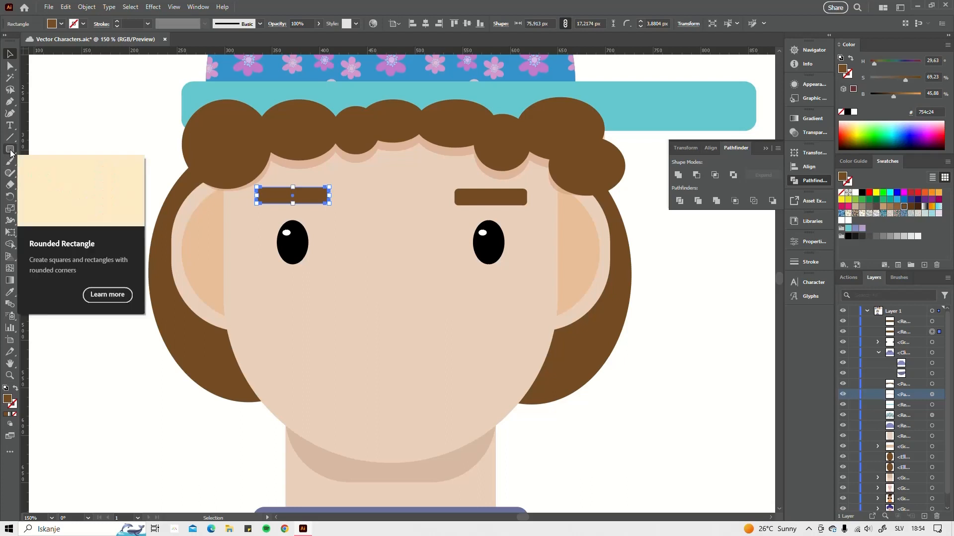
{"action": "left_click_drag", "start_coordinate": [12, 154], "coordinate": [49, 174]}
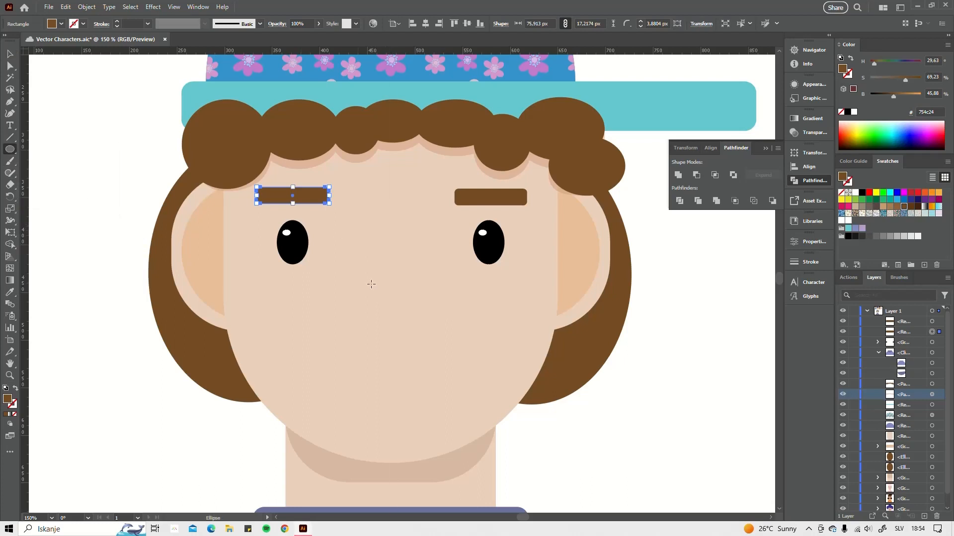
{"action": "left_click_drag", "start_coordinate": [366, 283], "coordinate": [377, 300]}
{"action": "left_click", "coordinate": [10, 53]}
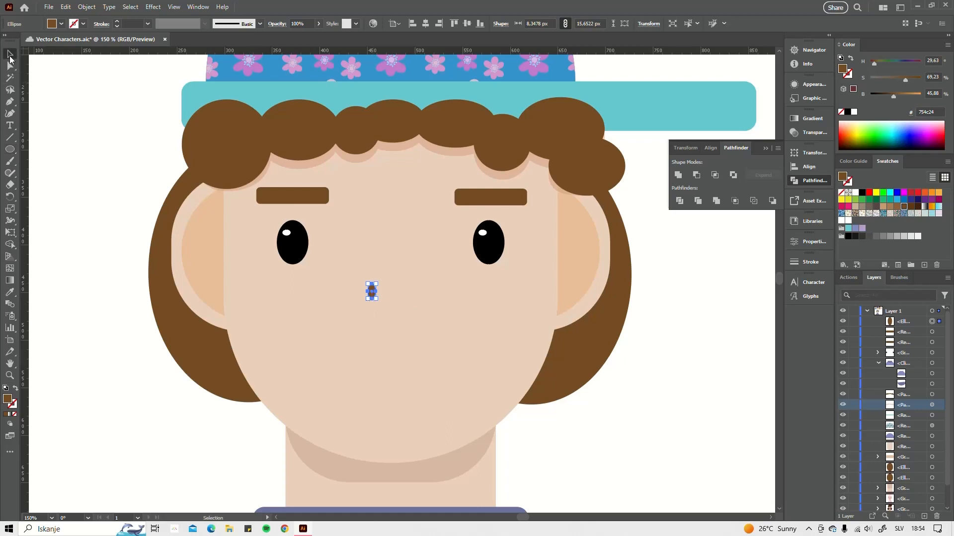
- Tilt the nostril ellipse to the right, duplicate it beside the original and flip the copy horizontally
{"action": "scroll", "coordinate": [368, 305], "scroll_direction": "up", "scroll_amount": 3}
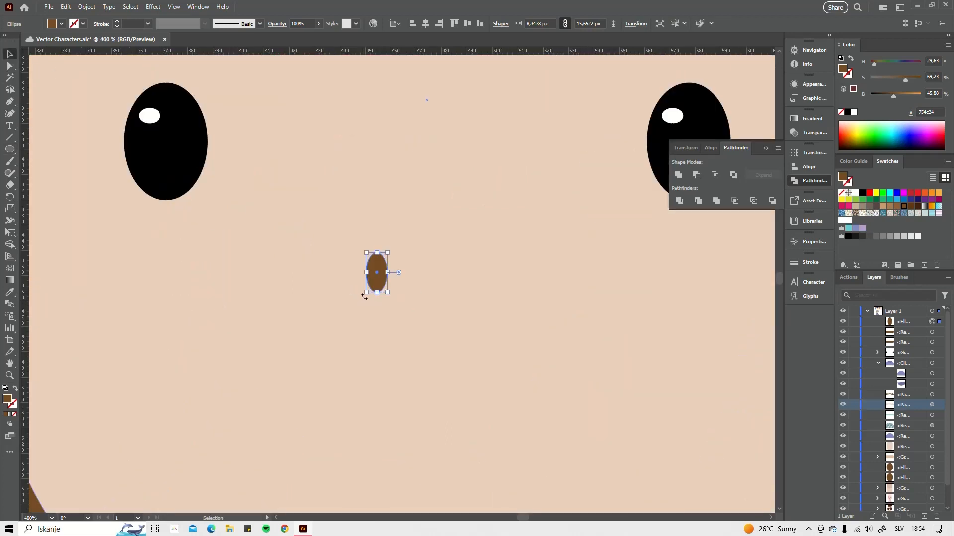
{"action": "left_click_drag", "start_coordinate": [365, 296], "coordinate": [439, 265]}
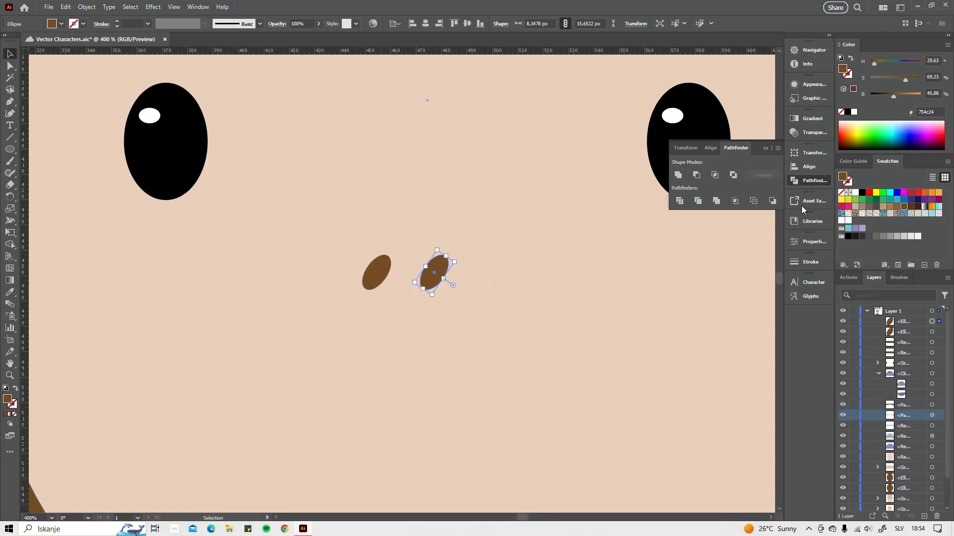
{"action": "left_click", "coordinate": [807, 244]}
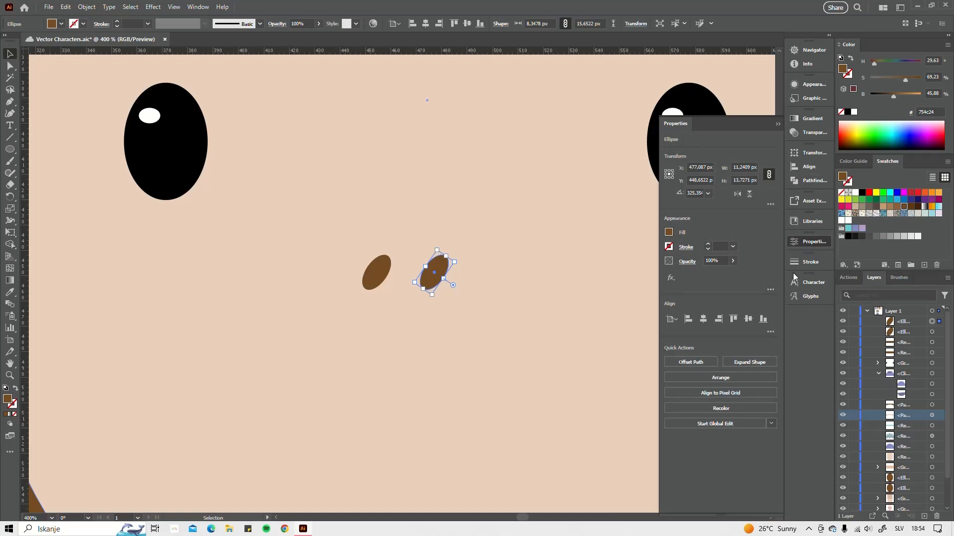
{"action": "left_click", "coordinate": [738, 194]}
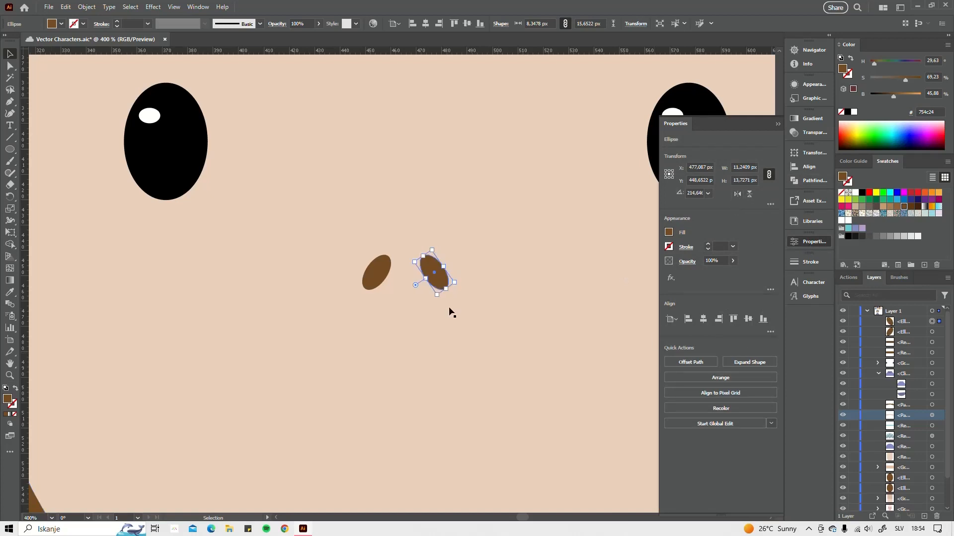
{"action": "left_click", "coordinate": [777, 124]}
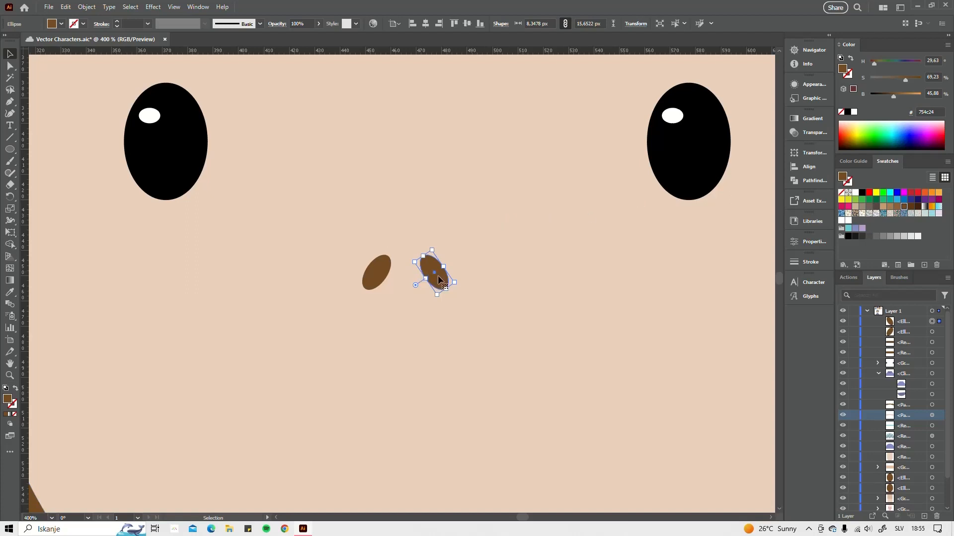
{"action": "right_click", "coordinate": [437, 276]}
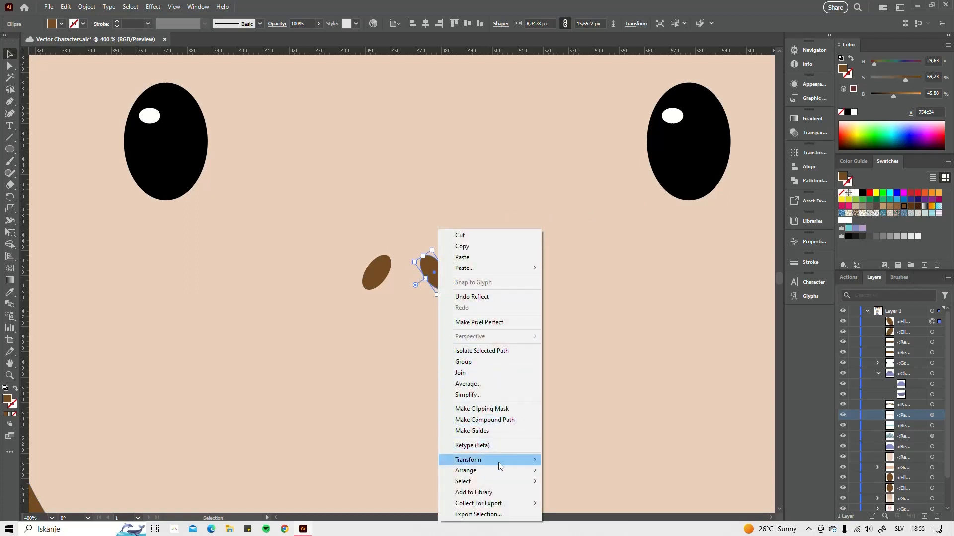
{"action": "mouse_move", "coordinate": [523, 460]}
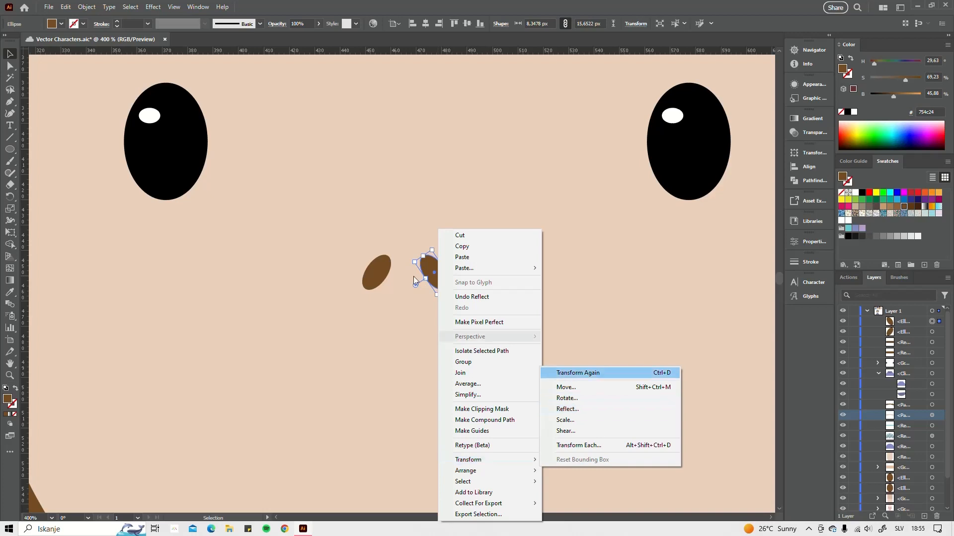
{"action": "left_click", "coordinate": [428, 270]}
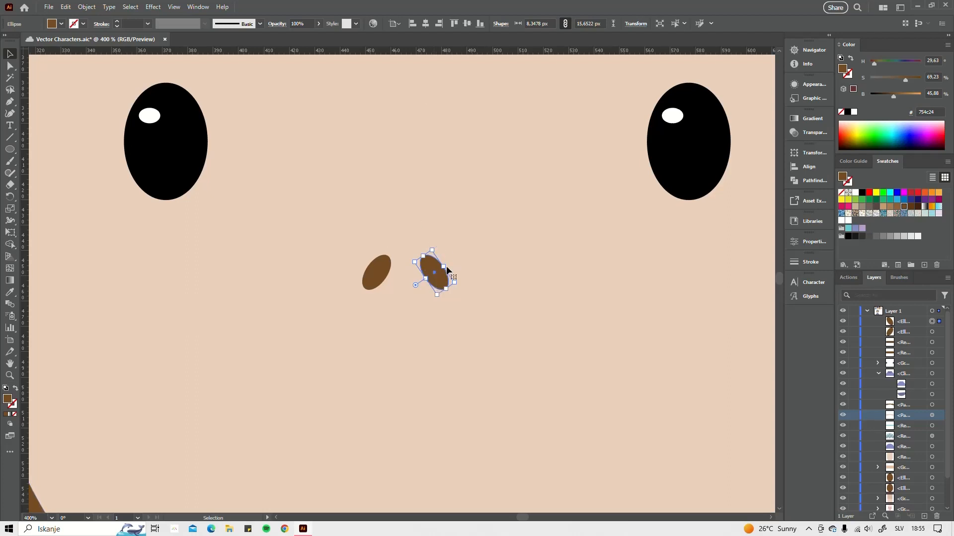
{"action": "left_click", "coordinate": [809, 242]}
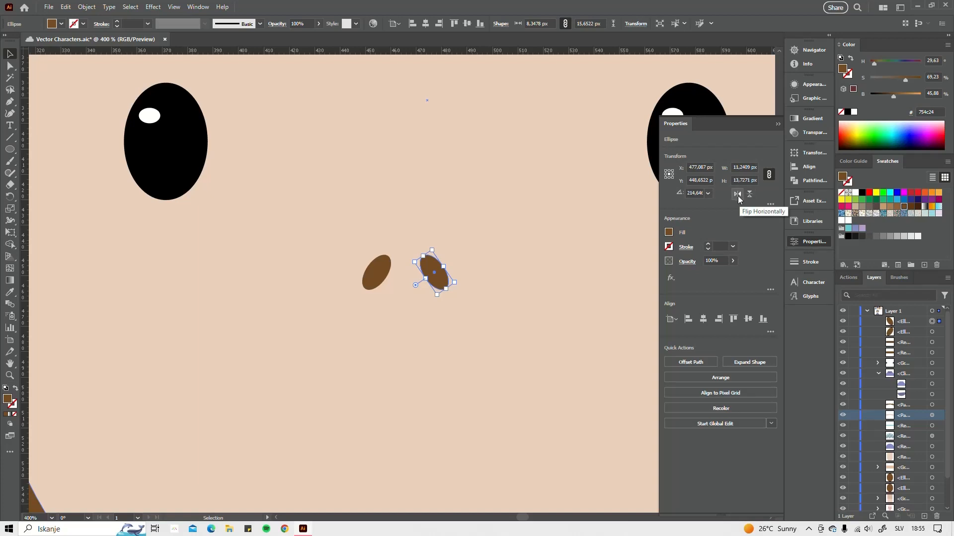
{"action": "left_click", "coordinate": [811, 243]}
- Move the right nostril slightly farther from the left one and group both nostrils
{"action": "left_click_drag", "start_coordinate": [425, 271], "coordinate": [431, 272]}
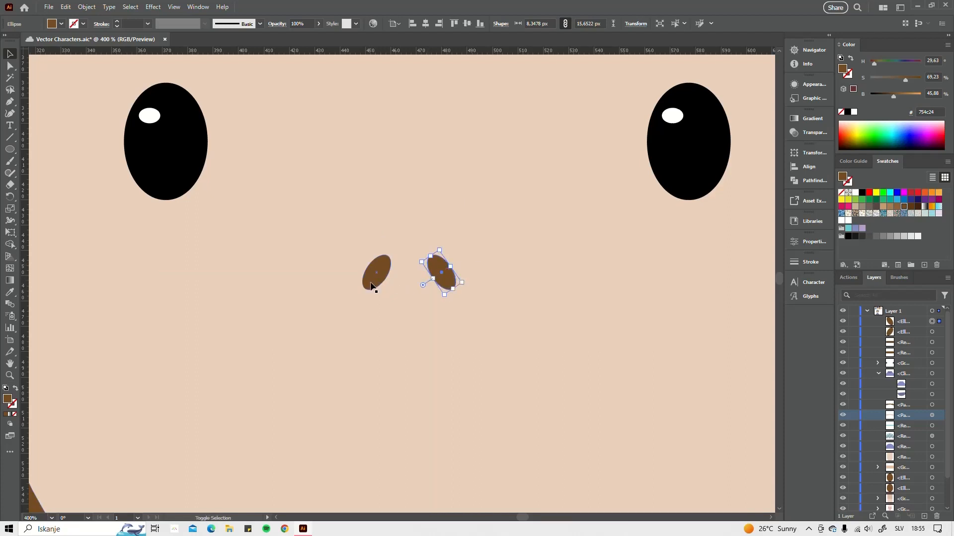
{"action": "left_click", "coordinate": [385, 275], "text": "shift"}
{"action": "key", "text": "a"}
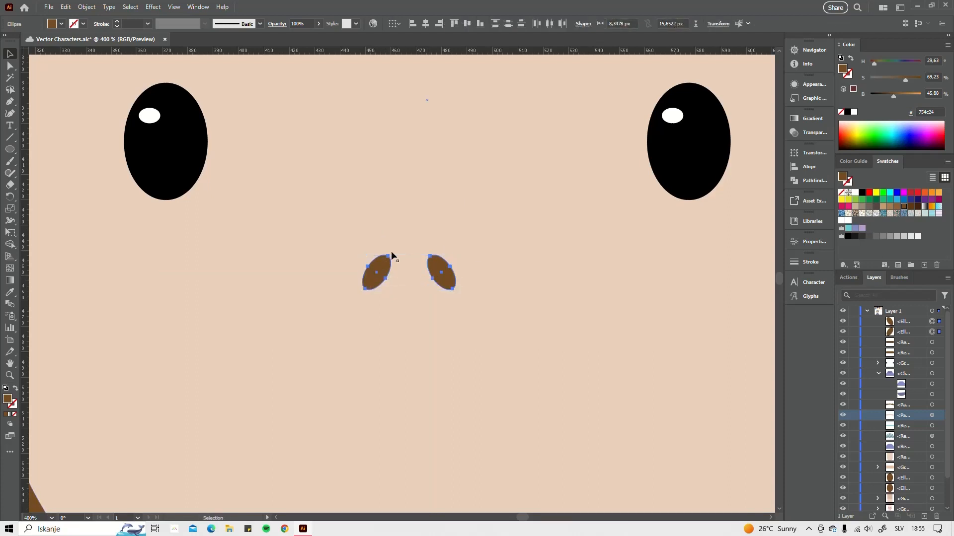
{"action": "key", "text": "ctrl+g"}
{"action": "key", "text": "v"}
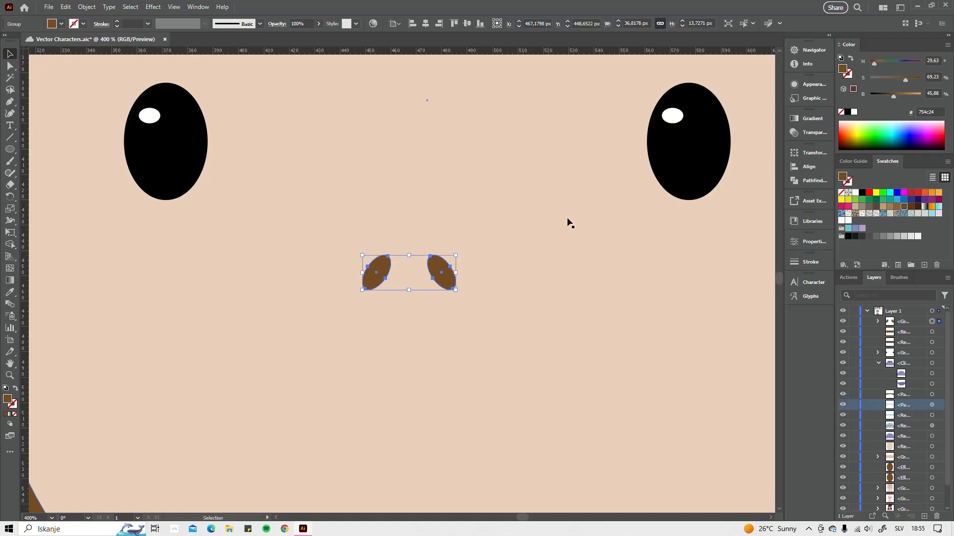
- Change the nostril group's fill to the muted pink d68d7c
{"action": "scroll", "coordinate": [524, 244], "scroll_direction": "down", "scroll_amount": 5}
{"action": "scroll", "coordinate": [513, 258], "scroll_direction": "up", "scroll_amount": 2}
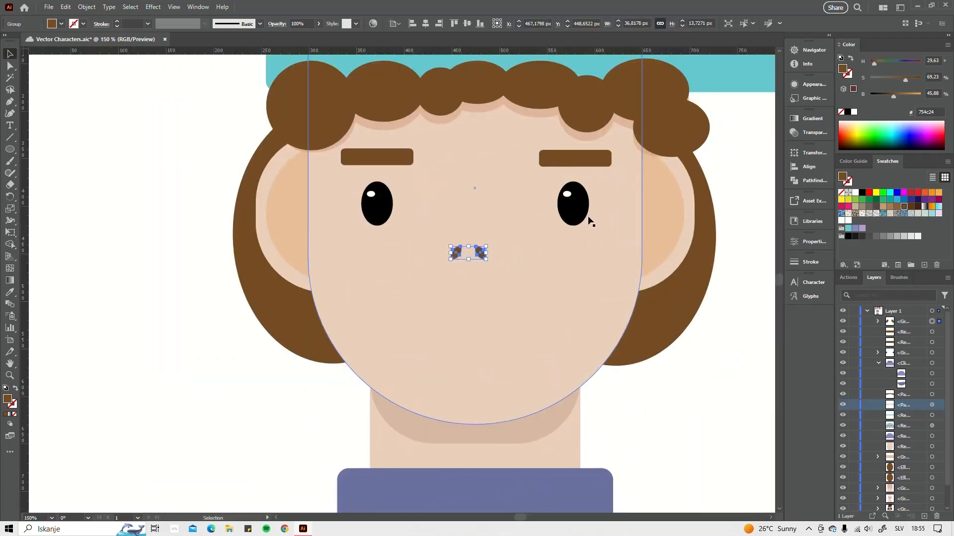
{"action": "double_click", "coordinate": [843, 70]}
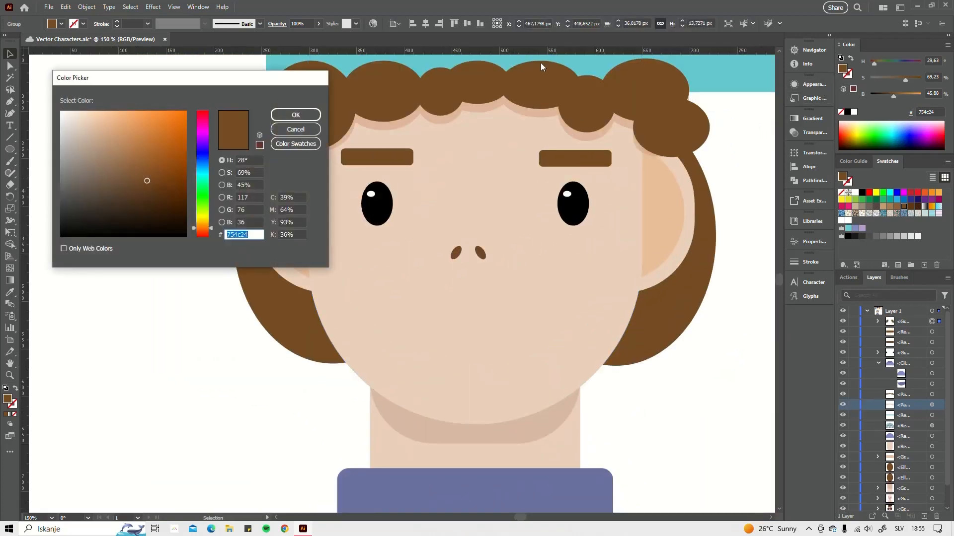
{"action": "left_click_drag", "start_coordinate": [194, 230], "coordinate": [194, 233]}
{"action": "mouse_move", "coordinate": [115, 149]}
{"action": "left_mouse_down"}
{"action": "mouse_move", "coordinate": [99, 122]}
{"action": "mouse_move", "coordinate": [113, 131]}
{"action": "left_mouse_up"}
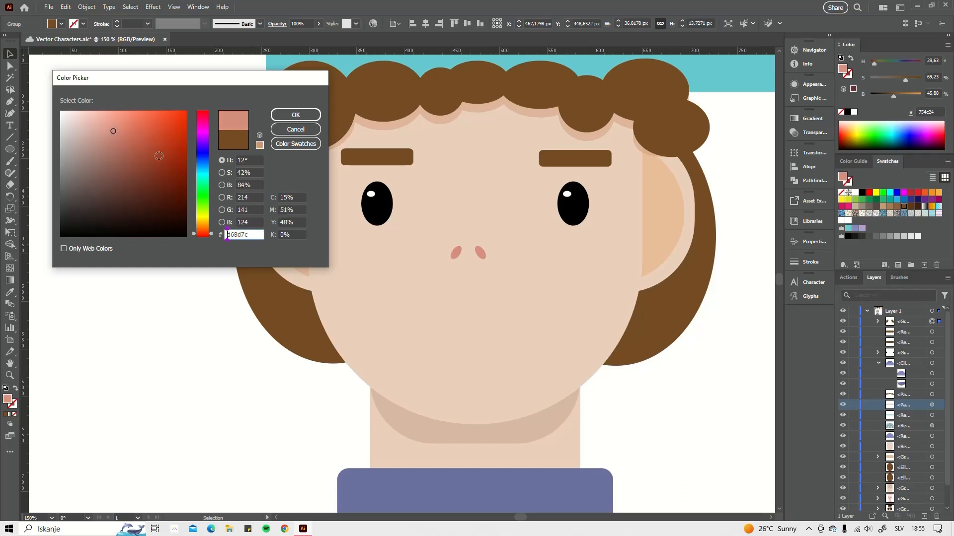
{"action": "left_click", "coordinate": [278, 113]}
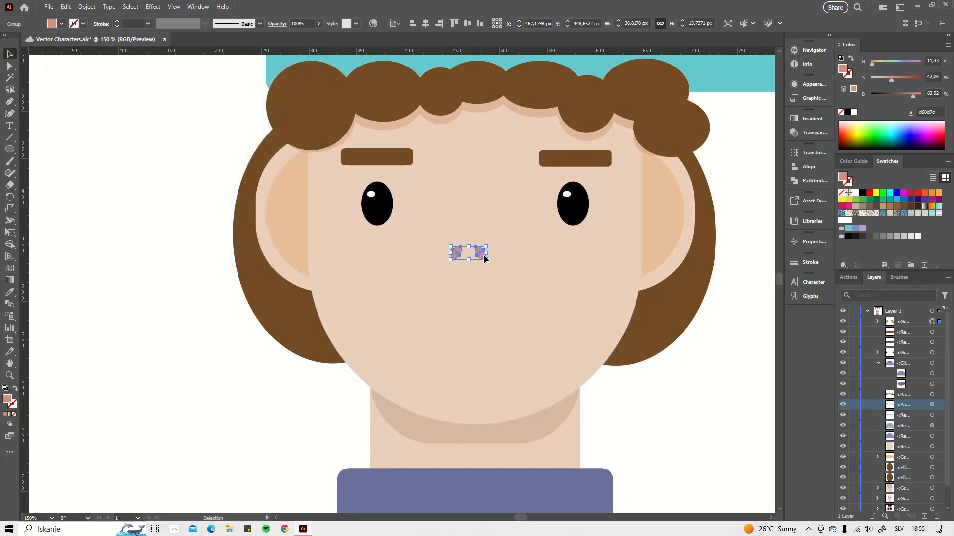
- Move the nostril group slightly up and right to center it on the face, and save the document
{"action": "left_click_drag", "start_coordinate": [483, 255], "coordinate": [490, 246]}
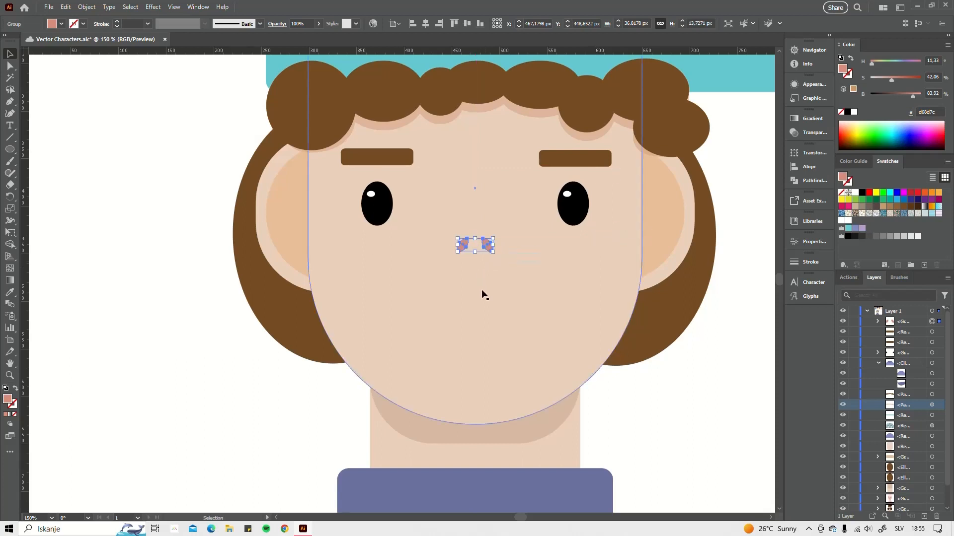
{"action": "scroll", "coordinate": [482, 293], "scroll_direction": "down", "scroll_amount": 3}
{"action": "key", "text": "ctrl+s"}
{"action": "left_click", "coordinate": [531, 367]}
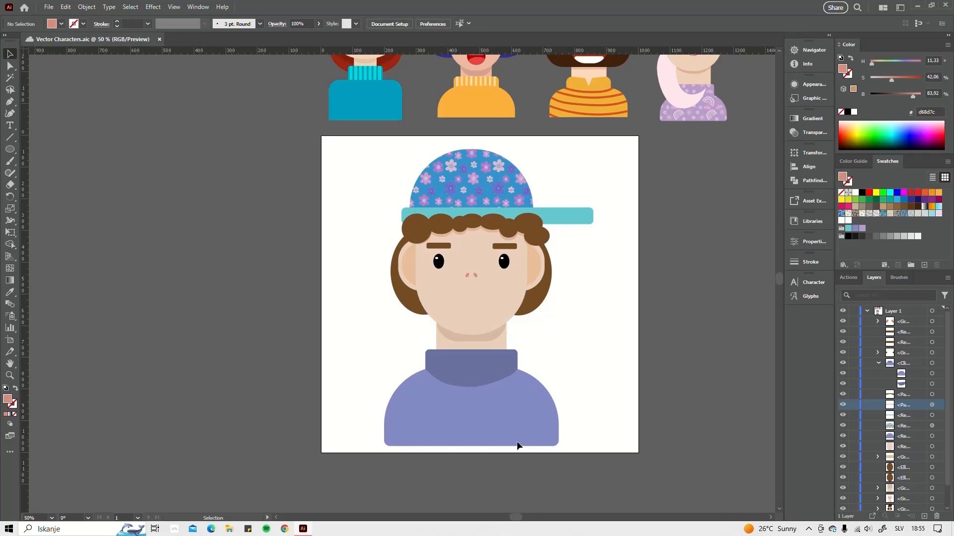
- Draw a rounded rectangle about 233 × 260 px on the empty canvas beside the artboard as the mouth base
{"action": "scroll", "coordinate": [439, 292], "scroll_direction": "up", "scroll_amount": 2}
{"action": "scroll", "coordinate": [449, 284], "scroll_direction": "right", "scroll_amount": 2}
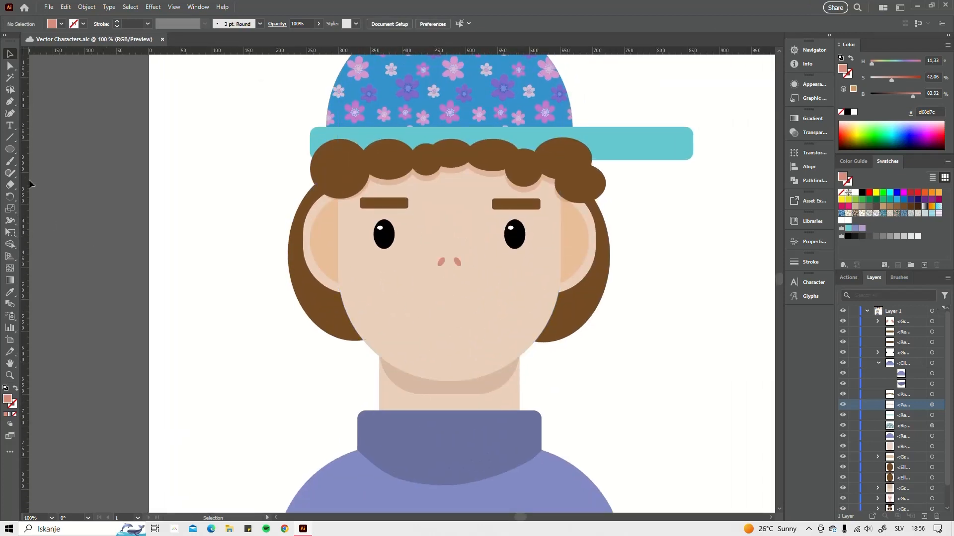
{"action": "left_click", "coordinate": [11, 150]}
{"action": "left_click", "coordinate": [14, 155]}
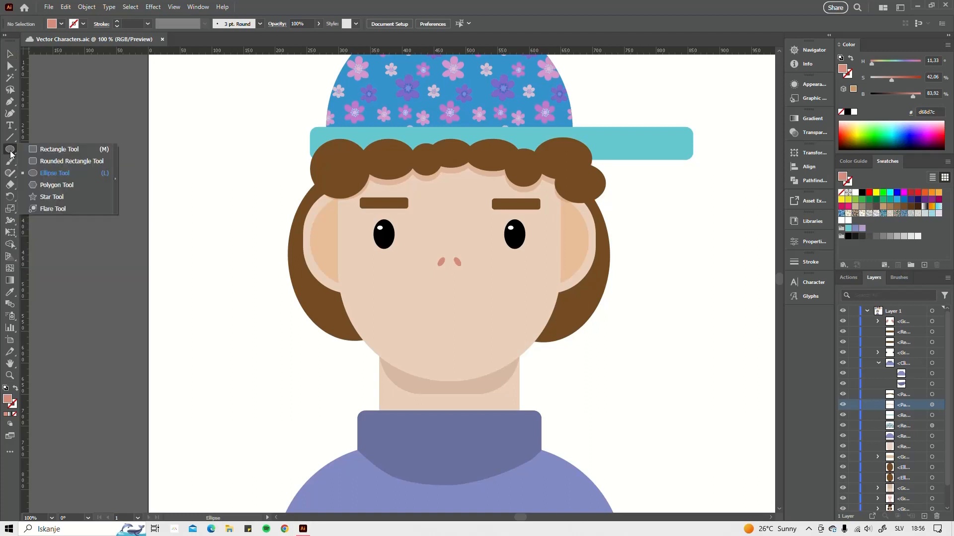
{"action": "left_click", "coordinate": [54, 163]}
{"action": "left_click_drag", "start_coordinate": [678, 313], "coordinate": [437, 249]}
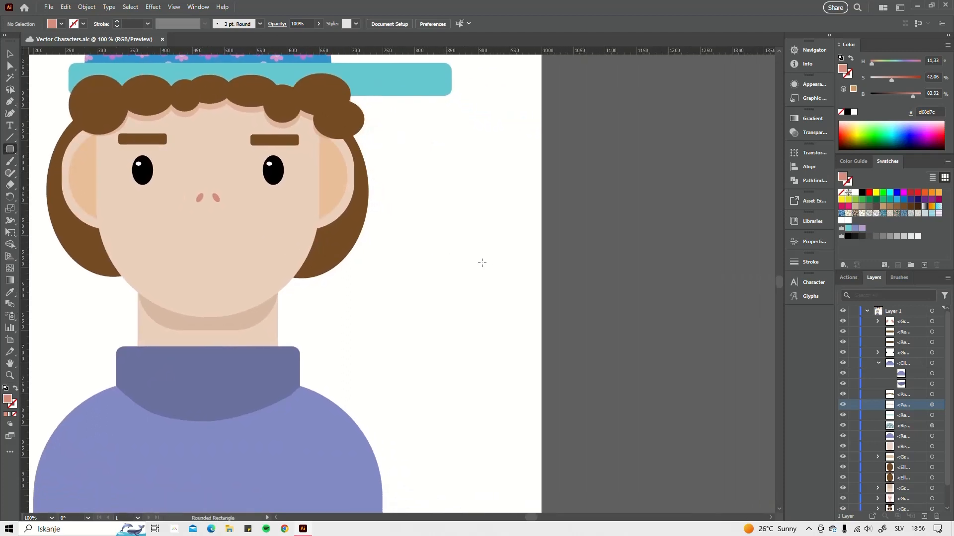
{"action": "scroll", "coordinate": [293, 263], "scroll_direction": "down", "scroll_amount": 3}
{"action": "scroll", "coordinate": [411, 256], "scroll_direction": "up", "scroll_amount": 3}
{"action": "left_click_drag", "start_coordinate": [378, 212], "coordinate": [527, 377]}
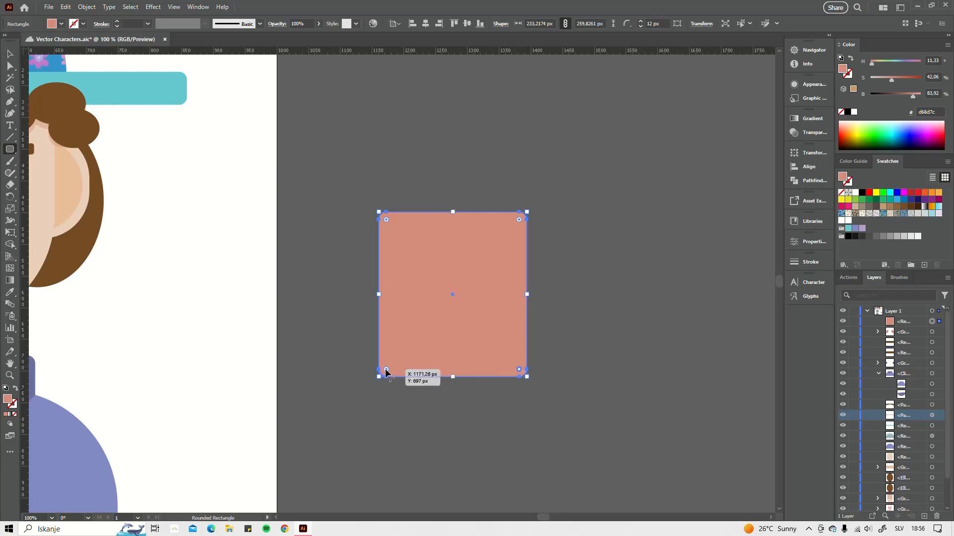
- Fully round the mouth shape's two lower corners and lower its upper edge to a height of about 148 px
{"action": "left_click_drag", "start_coordinate": [386, 370], "coordinate": [449, 294]}
{"action": "left_click_drag", "start_coordinate": [452, 212], "coordinate": [458, 284]}
{"action": "left_click_drag", "start_coordinate": [358, 283], "coordinate": [383, 234]}
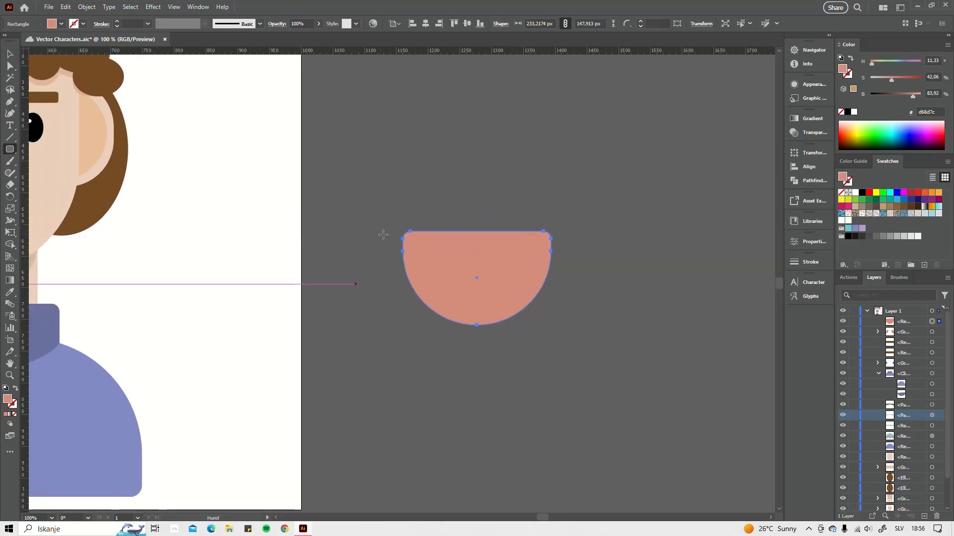
- Fill the mouth shape with dark red 732a19 and switch to Draw Inside mode for it
{"action": "left_click_drag", "start_coordinate": [893, 83], "coordinate": [892, 107]}
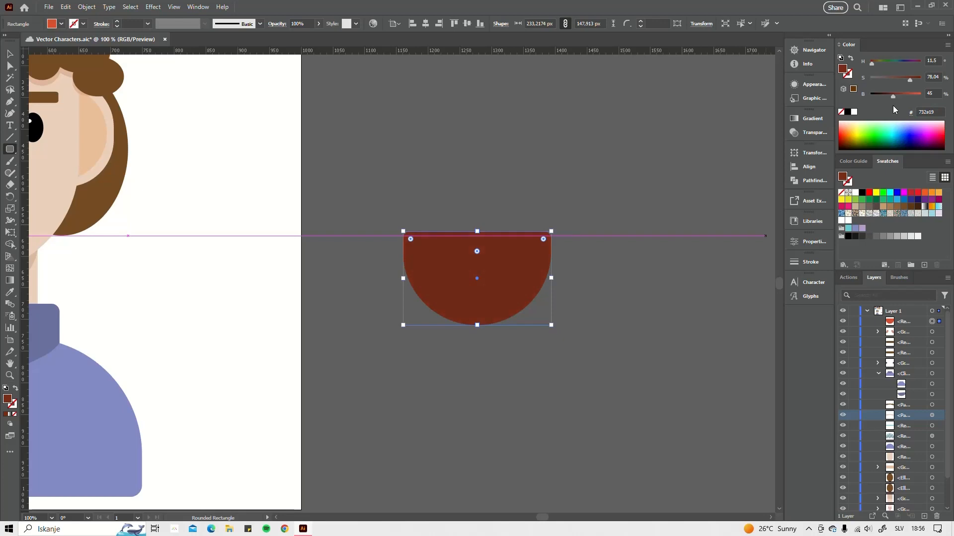
{"action": "left_click", "coordinate": [10, 428]}
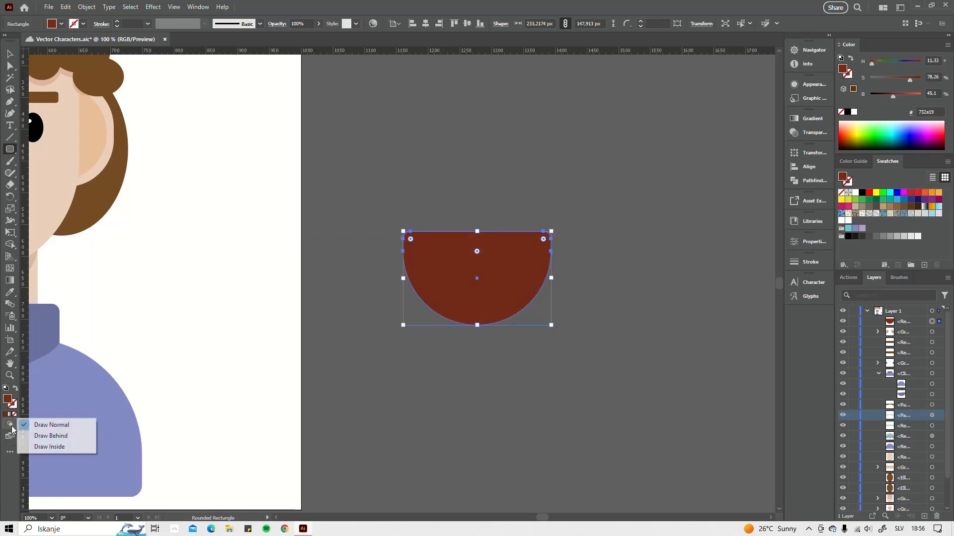
{"action": "left_click", "coordinate": [55, 445]}
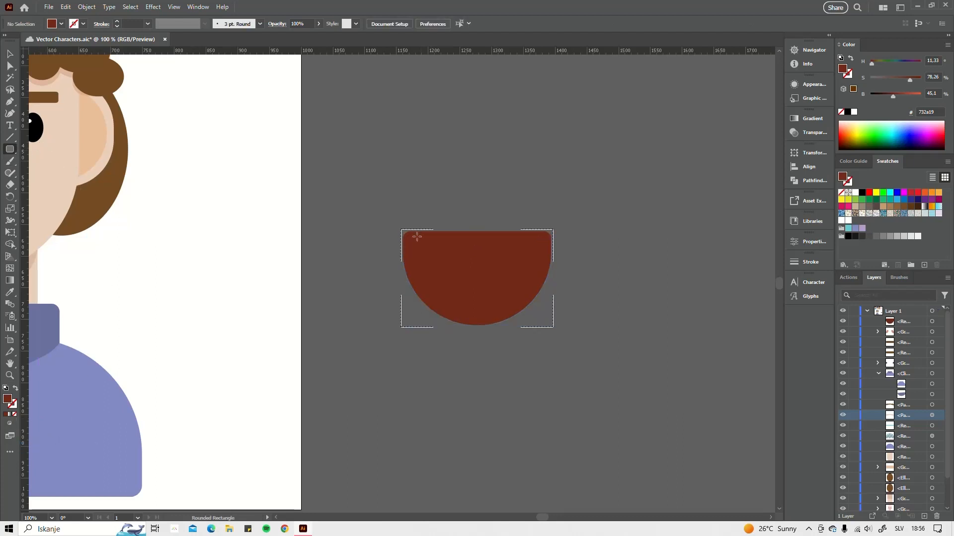
- Draw a white rounded rectangle about 201 × 72 px across the mouth's upper edge as the teeth
{"action": "mouse_move", "coordinate": [404, 208]}
{"action": "left_mouse_down"}
{"action": "mouse_move", "coordinate": [493, 249]}
{"action": "mouse_move", "coordinate": [539, 250]}
{"action": "left_mouse_up"}
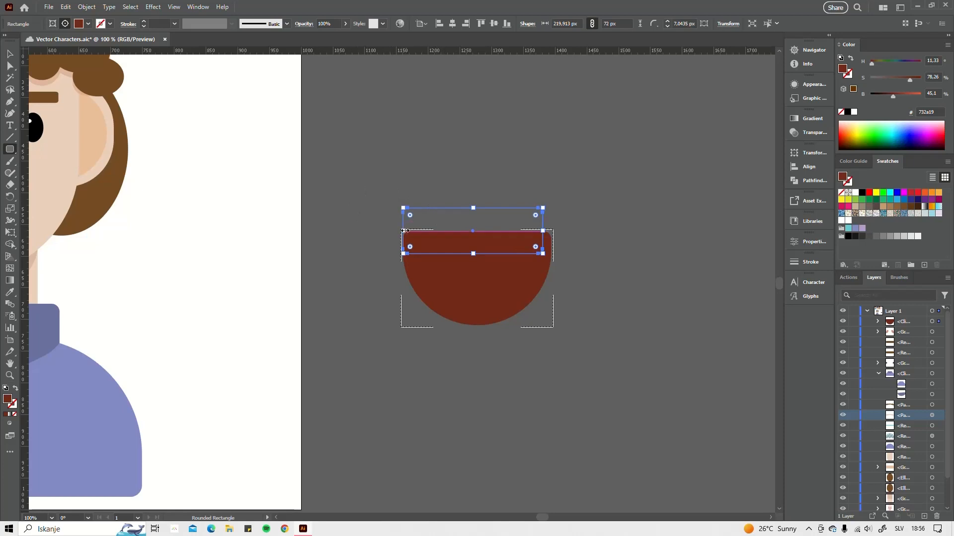
{"action": "left_click_drag", "start_coordinate": [405, 230], "coordinate": [417, 231]}
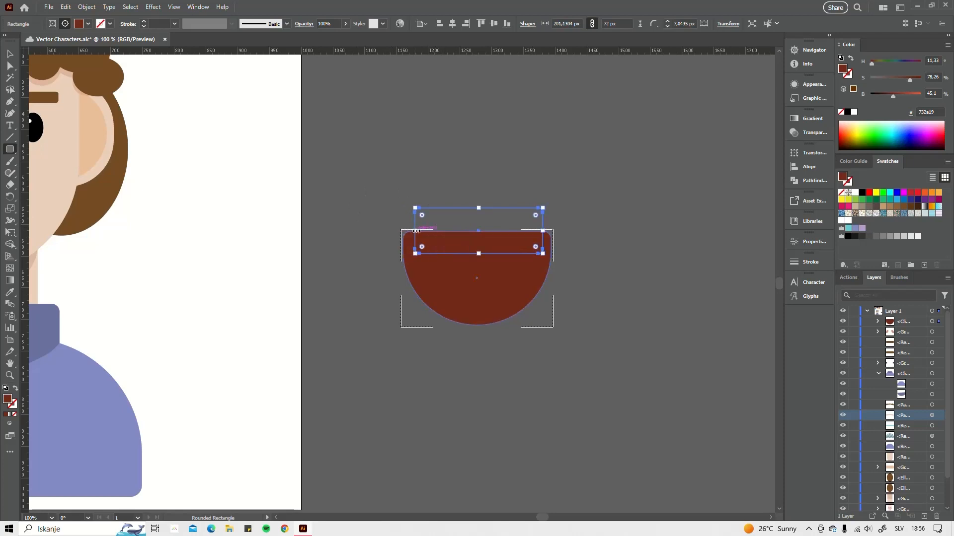
{"action": "left_click", "coordinate": [854, 111]}
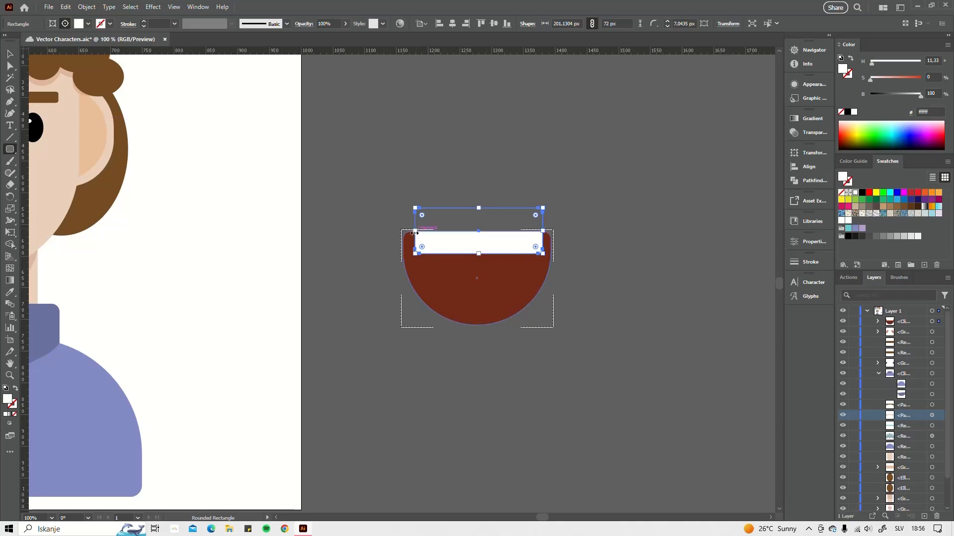
- Widen the white teeth rectangle to about 207 px and undo the stray shape drawn at its corner
{"action": "left_click_drag", "start_coordinate": [414, 233], "coordinate": [411, 232]}
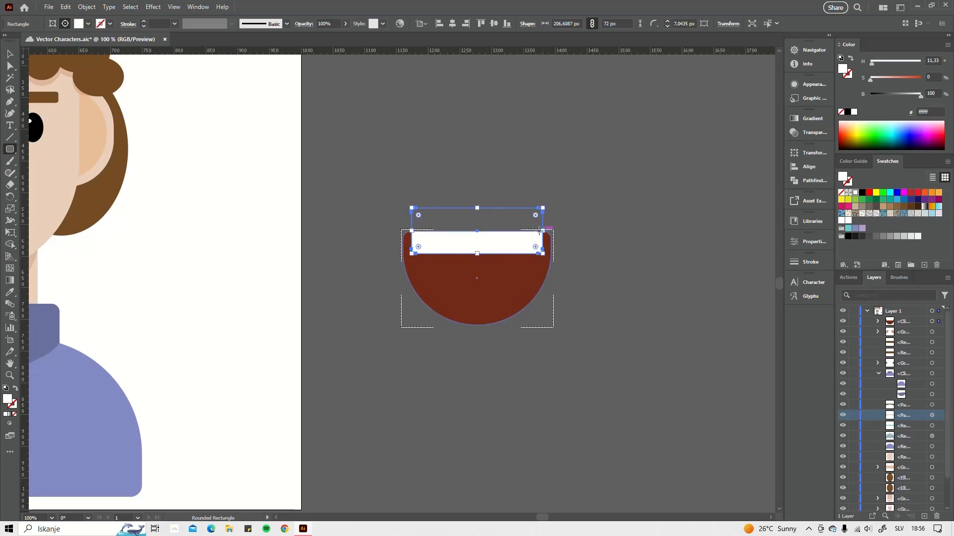
{"action": "left_click_drag", "start_coordinate": [540, 231], "coordinate": [547, 231]}
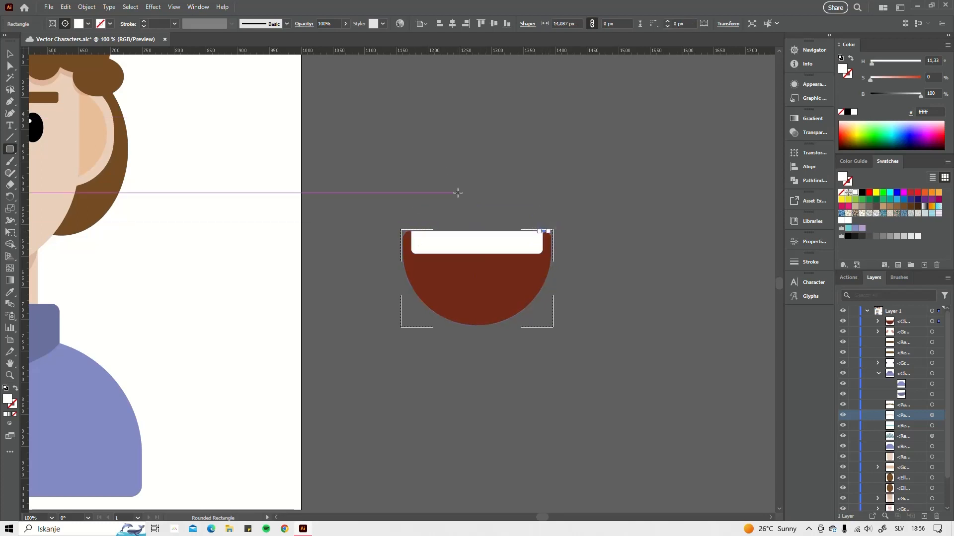
{"action": "key", "text": "ctrl+z"}
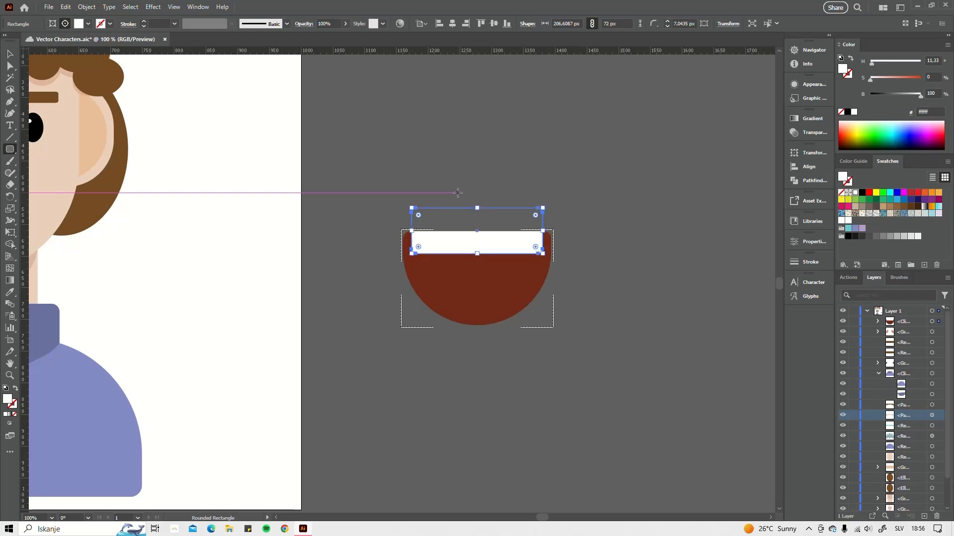
- Draw an ellipse about 221 × 122 px across the lower mouth as the tongue and move it up about 18 px
{"action": "left_click", "coordinate": [10, 149]}
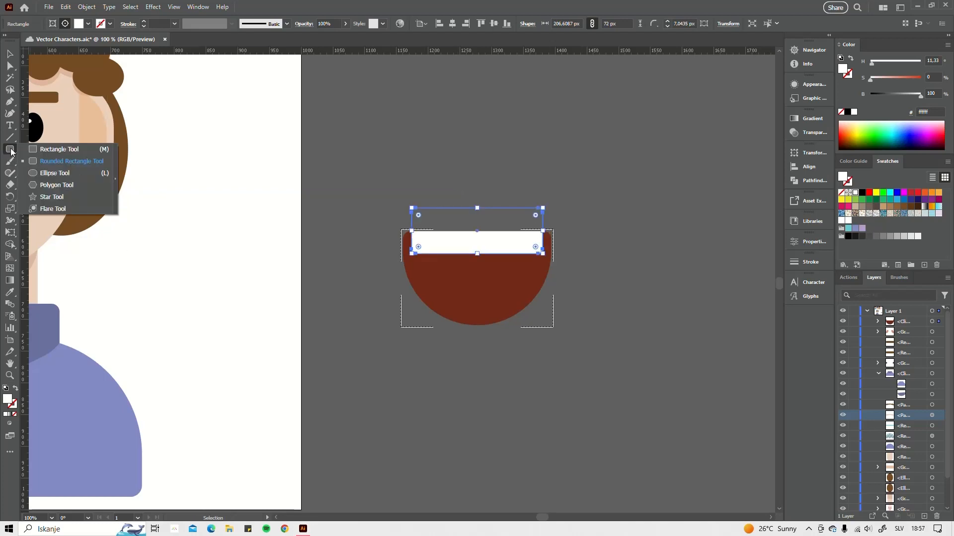
{"action": "left_click", "coordinate": [60, 174]}
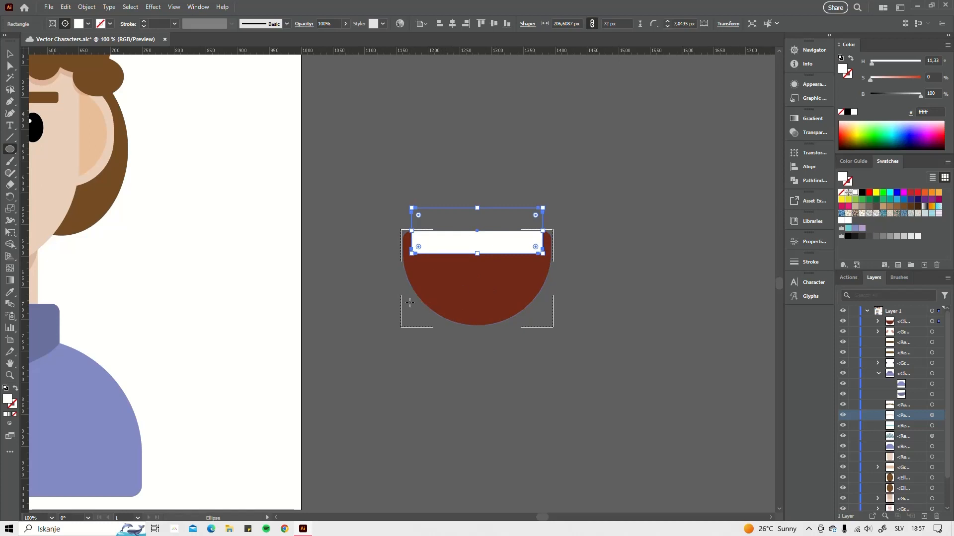
{"action": "left_click_drag", "start_coordinate": [417, 282], "coordinate": [570, 363]}
{"action": "left_click", "coordinate": [10, 54]}
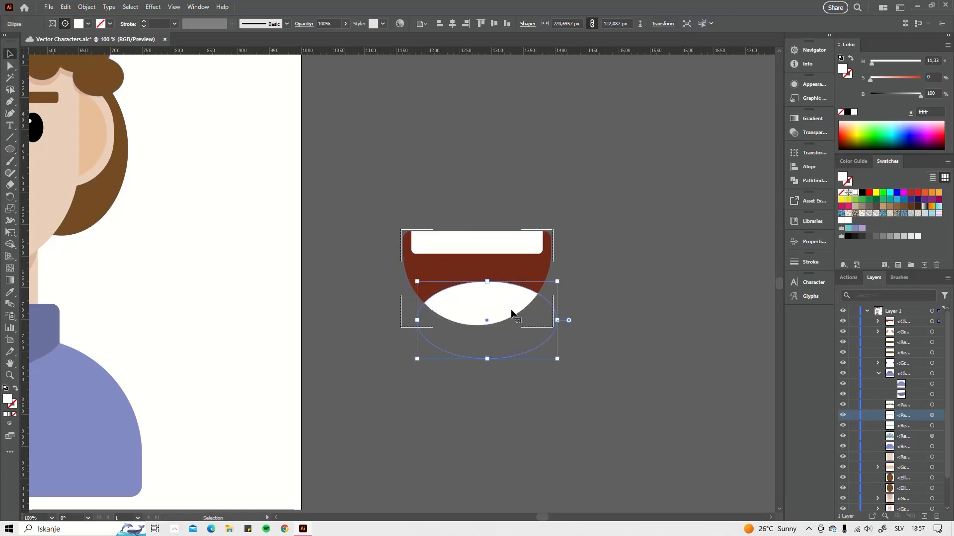
{"action": "left_click_drag", "start_coordinate": [505, 302], "coordinate": [505, 290]}
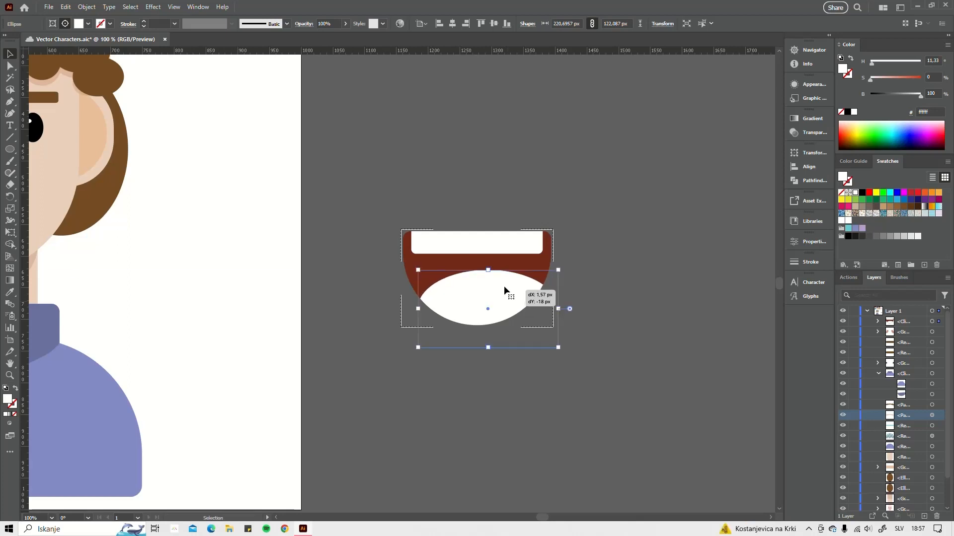
- Fill the tongue with orange-red d16247 and return to normal drawing mode
{"action": "left_click_drag", "start_coordinate": [875, 80], "coordinate": [908, 79]}
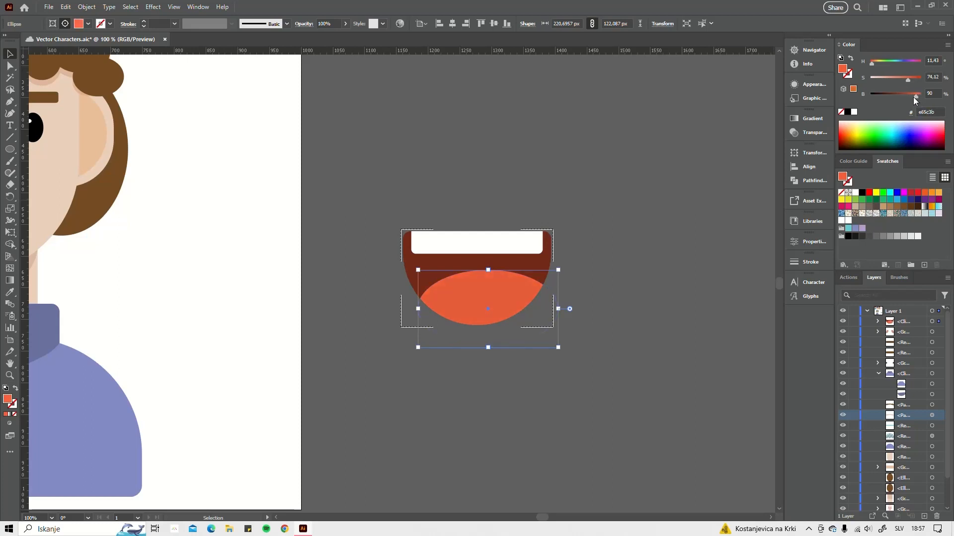
{"action": "left_click_drag", "start_coordinate": [908, 79], "coordinate": [909, 96]}
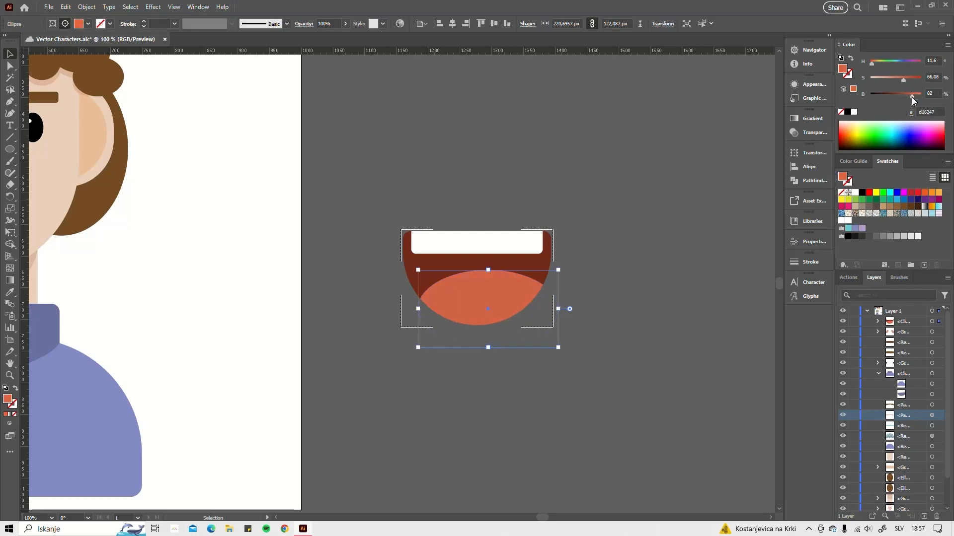
{"action": "left_click", "coordinate": [501, 185]}
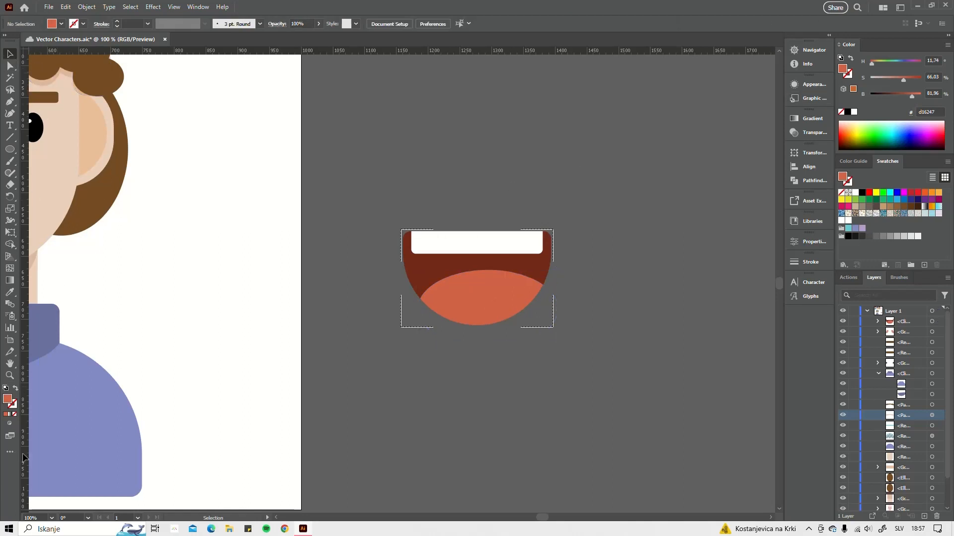
{"action": "left_click", "coordinate": [9, 424]}
{"action": "left_click", "coordinate": [44, 425]}
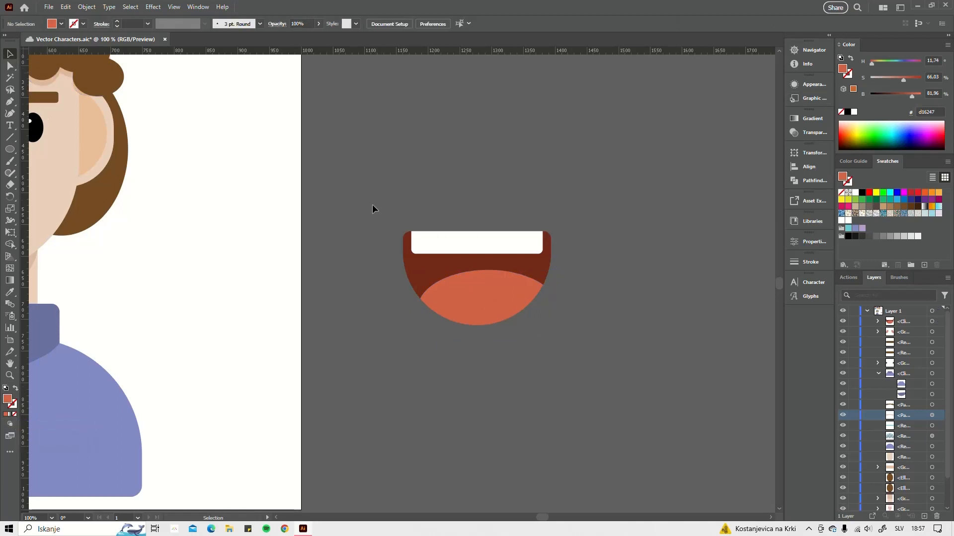
- Scale down the finished mouth and place it on the boy's face below the nostrils
{"action": "scroll", "coordinate": [447, 238], "scroll_direction": "down", "scroll_amount": 4}
{"action": "scroll", "coordinate": [447, 245], "scroll_direction": "down", "scroll_amount": 2}
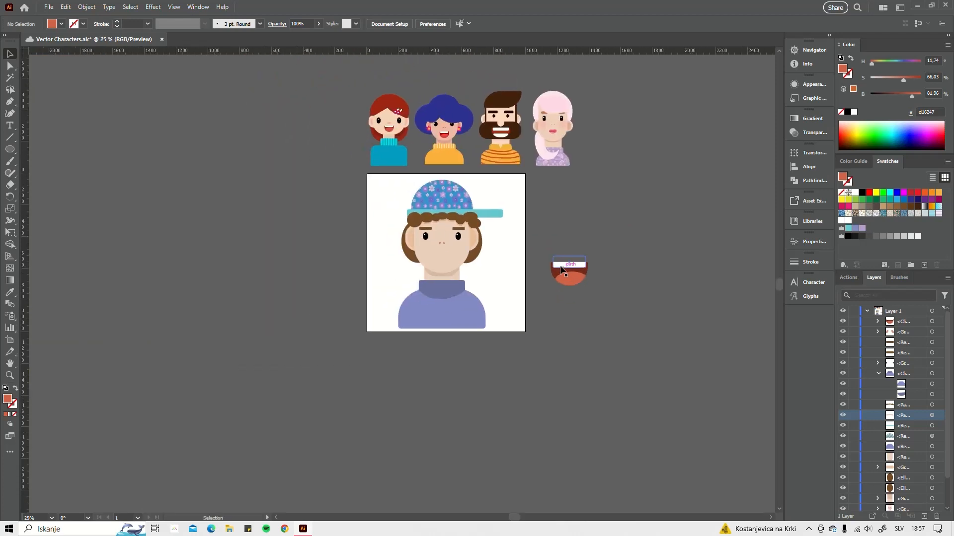
{"action": "left_click", "coordinate": [570, 271]}
{"action": "left_click_drag", "start_coordinate": [588, 262], "coordinate": [451, 262]}
{"action": "scroll", "coordinate": [435, 264], "scroll_direction": "up", "scroll_amount": 4}
{"action": "scroll", "coordinate": [453, 270], "scroll_direction": "down", "scroll_amount": 4}
{"action": "left_click", "coordinate": [523, 285]}
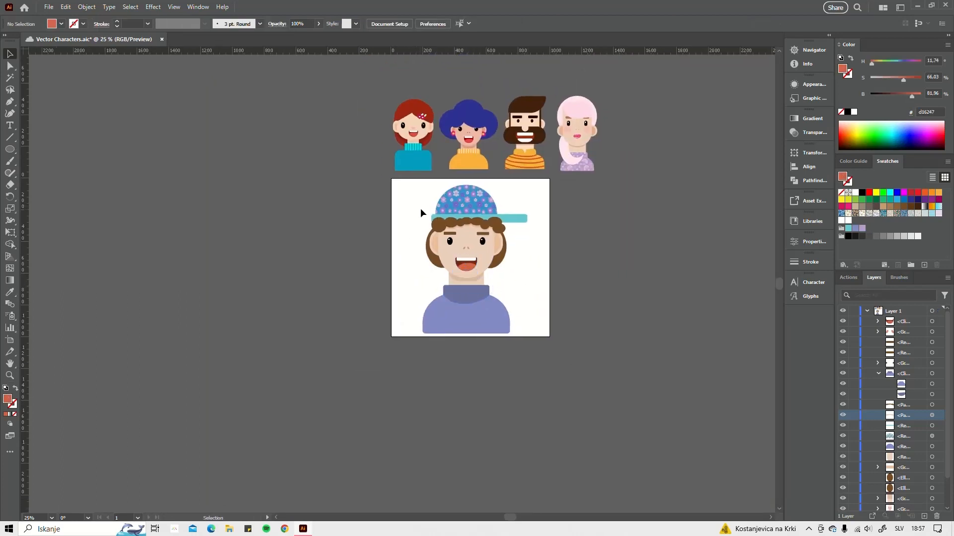
- Draw a rounded rectangle about 167 × 76 px over the eye on the left side of the face and round its corners to about 19.5 px
{"action": "left_click_drag", "start_coordinate": [421, 221], "coordinate": [412, 208]}
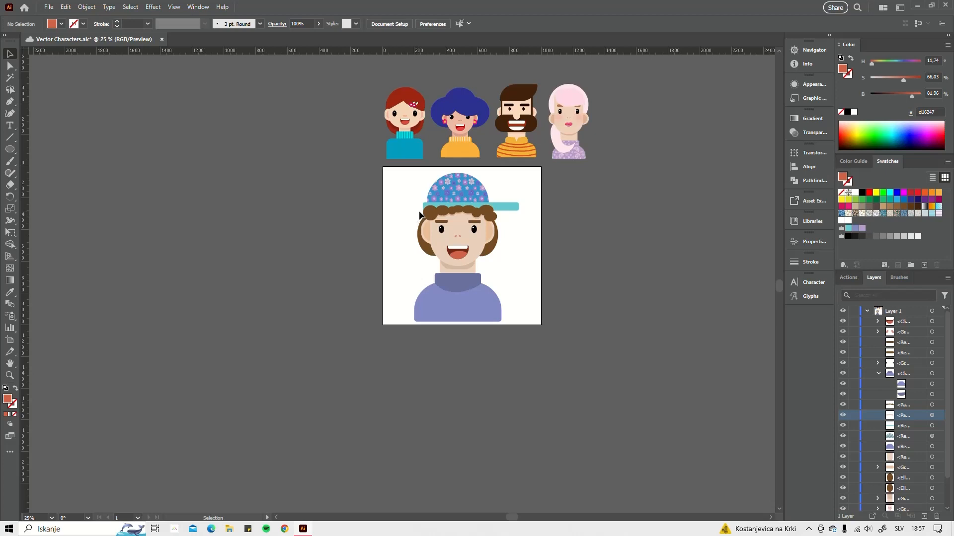
{"action": "scroll", "coordinate": [428, 215], "scroll_direction": "up", "scroll_amount": 1}
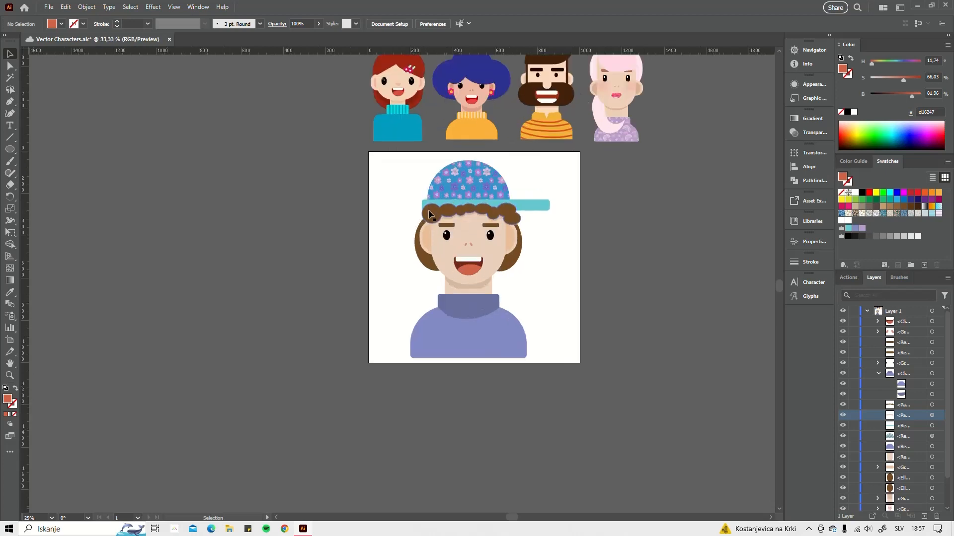
{"action": "scroll", "coordinate": [507, 249], "scroll_direction": "up", "scroll_amount": 2}
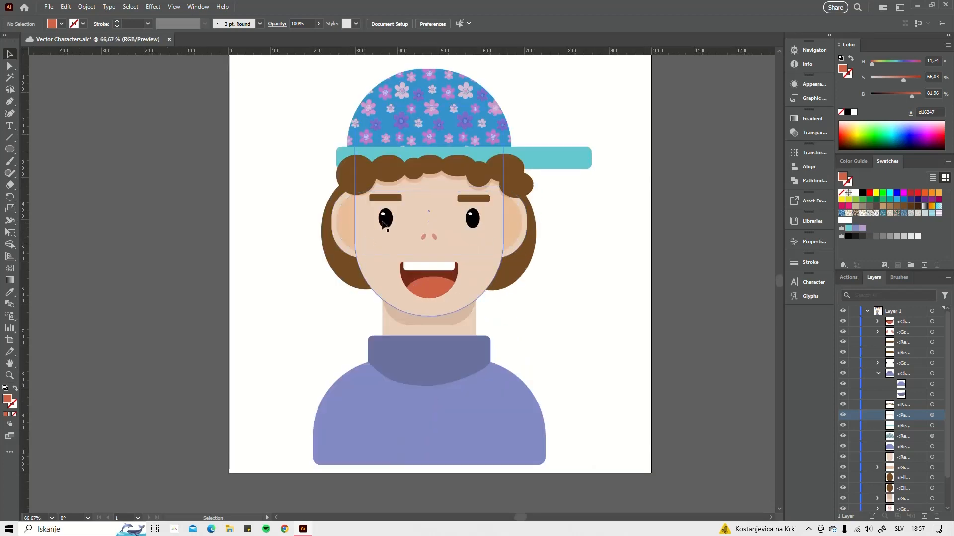
{"action": "scroll", "coordinate": [392, 242], "scroll_direction": "down", "scroll_amount": 1}
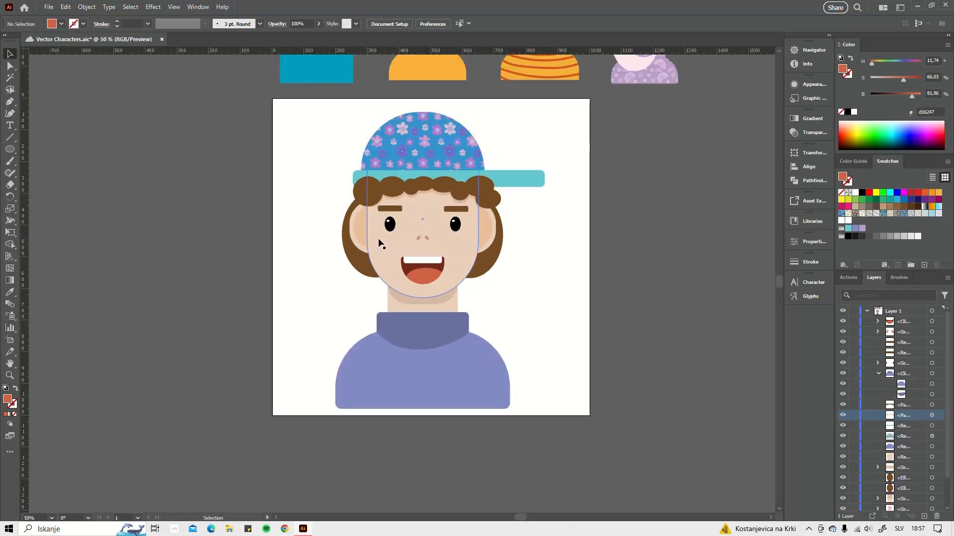
{"action": "left_click", "coordinate": [11, 150]}
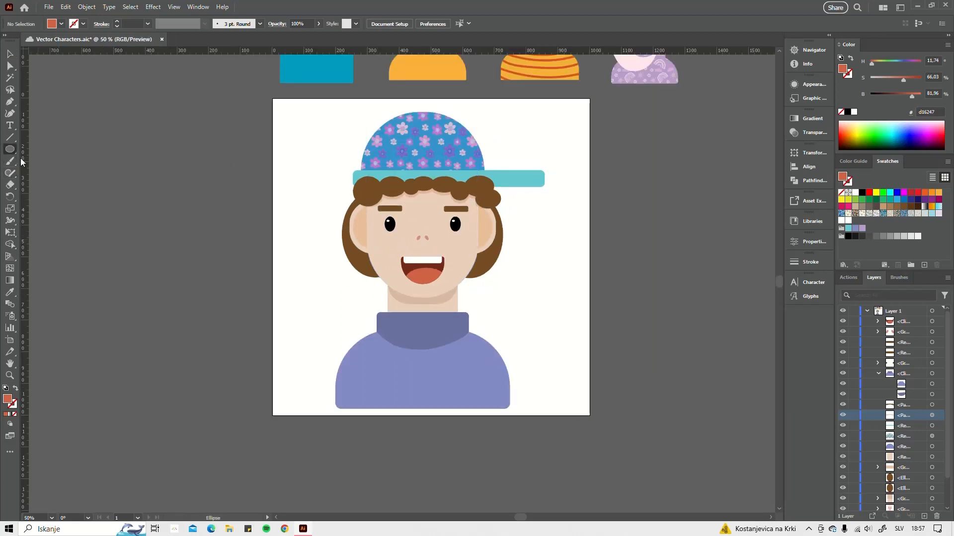
{"action": "left_click_drag", "start_coordinate": [12, 151], "coordinate": [59, 160]}
{"action": "left_click_drag", "start_coordinate": [367, 213], "coordinate": [419, 236]}
{"action": "key", "text": "ctrl+plus"}
{"action": "key", "text": "ctrl+plus"}
{"action": "key", "text": "ctrl+plus"}
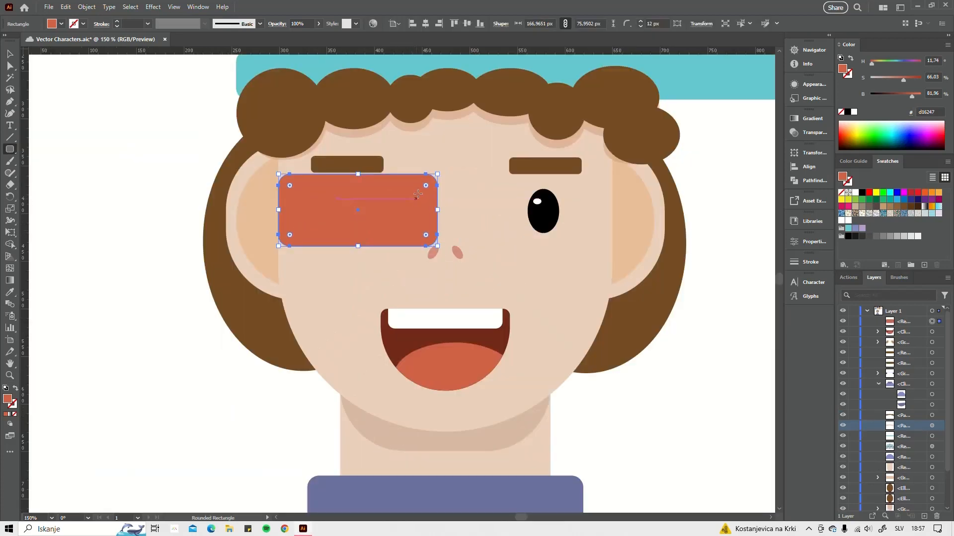
{"action": "left_click_drag", "start_coordinate": [426, 188], "coordinate": [419, 194]}
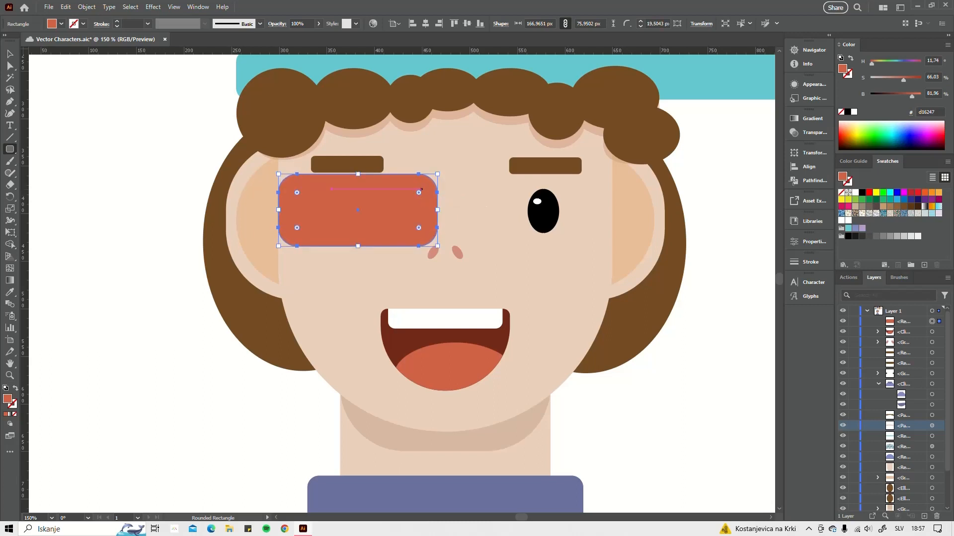
- Give the rectangle over the eye a 7 pt dark brown 632f22 stroke and shrink it to about 141 × 69 px
{"action": "left_click", "coordinate": [848, 74]}
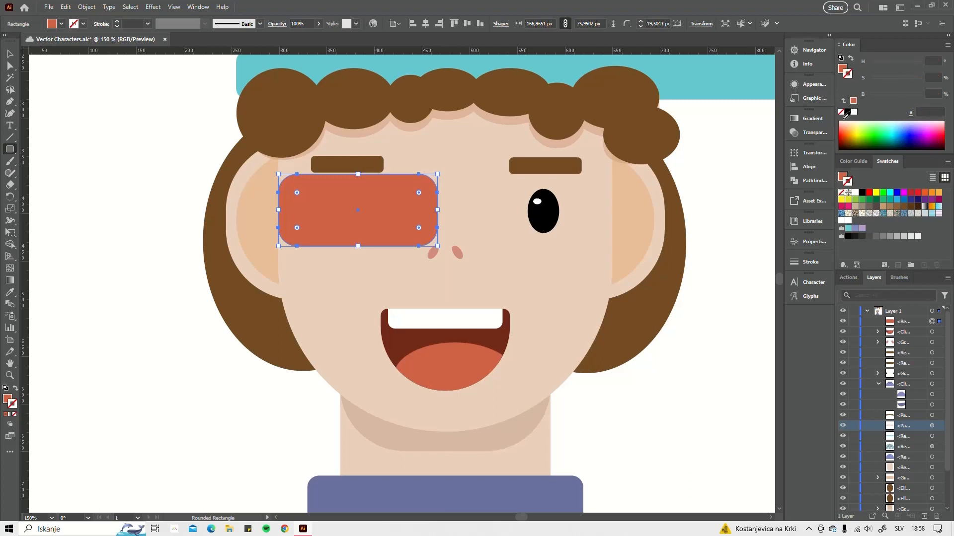
{"action": "left_click", "coordinate": [847, 113]}
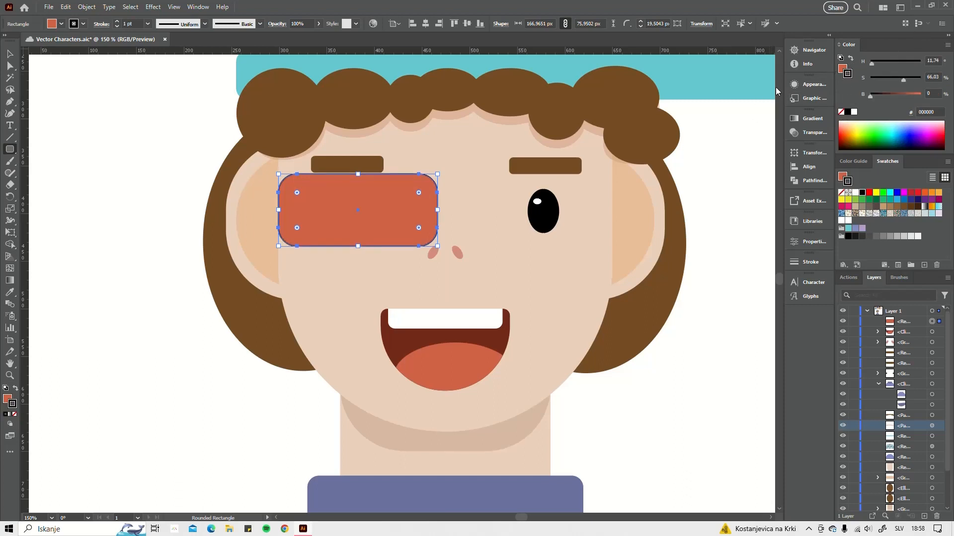
{"action": "key", "text": "ctrl"}
{"action": "left_click", "coordinate": [810, 262]}
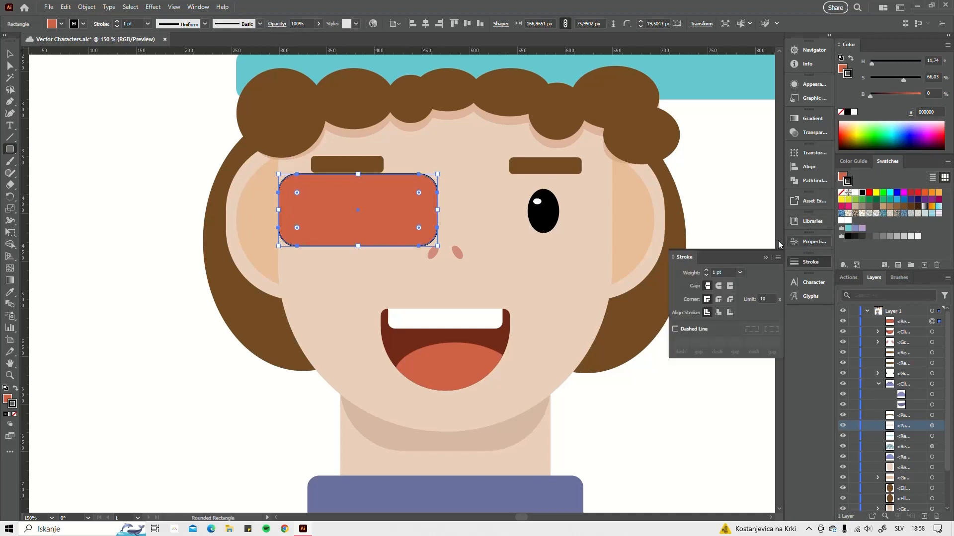
{"action": "left_click", "coordinate": [706, 271]}
{"action": "left_click", "coordinate": [706, 271]}
{"action": "left_click", "coordinate": [707, 271]}
{"action": "left_click", "coordinate": [706, 270]}
{"action": "left_click", "coordinate": [706, 271]}
{"action": "left_click", "coordinate": [707, 271]}
{"action": "left_click", "coordinate": [706, 271]}
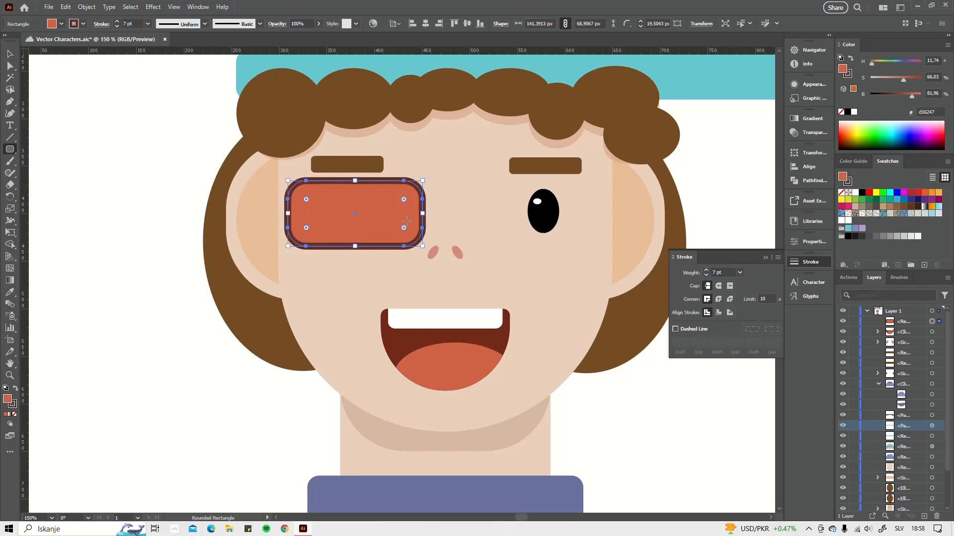
- Fill the rectangle over the eye with light blue 98cfe5 as a glasses lens
{"action": "double_click", "coordinate": [841, 70]}
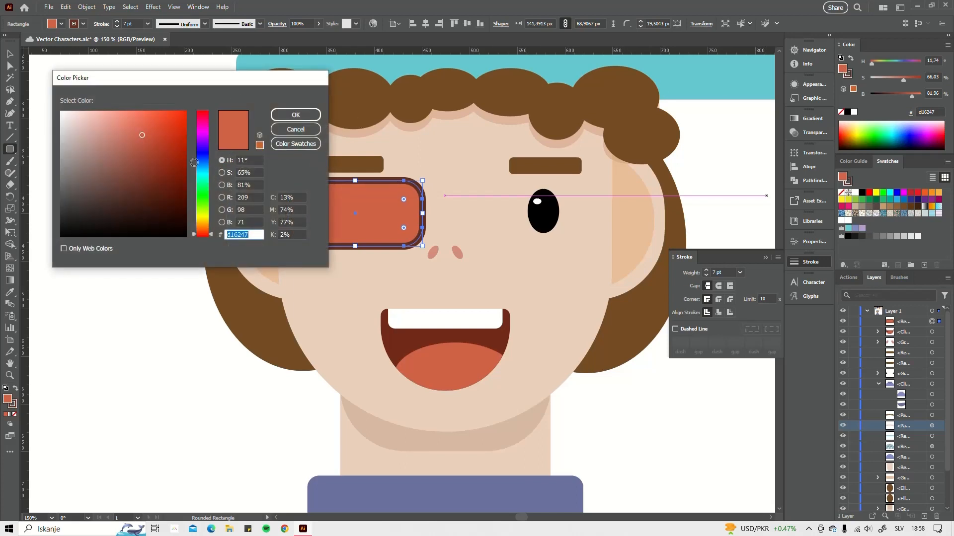
{"action": "left_click_drag", "start_coordinate": [194, 162], "coordinate": [194, 168]}
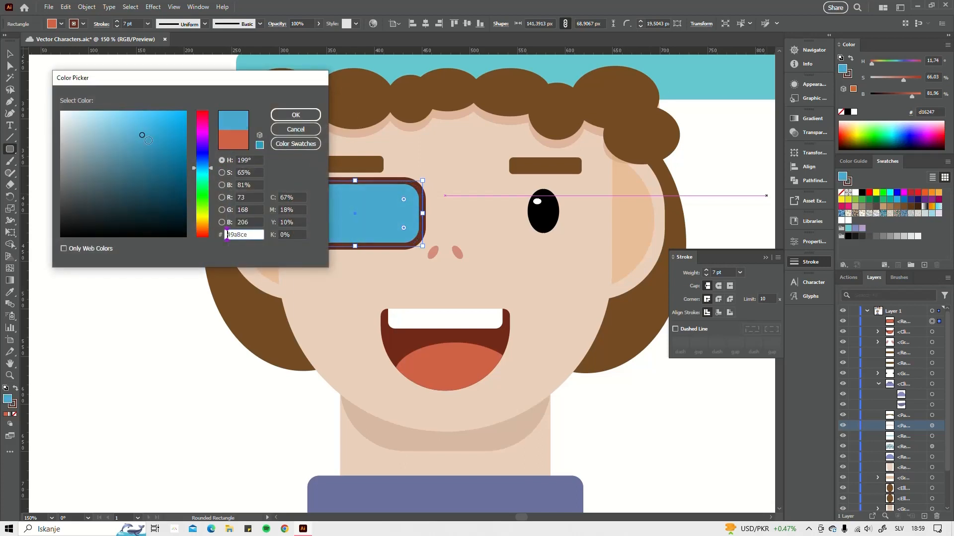
{"action": "left_click_drag", "start_coordinate": [125, 130], "coordinate": [103, 124]}
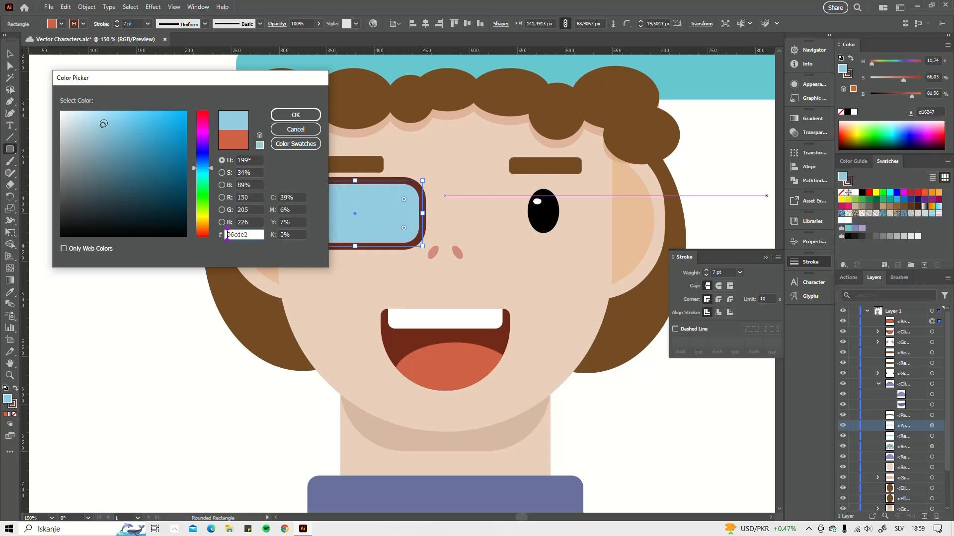
{"action": "left_click", "coordinate": [295, 115]}
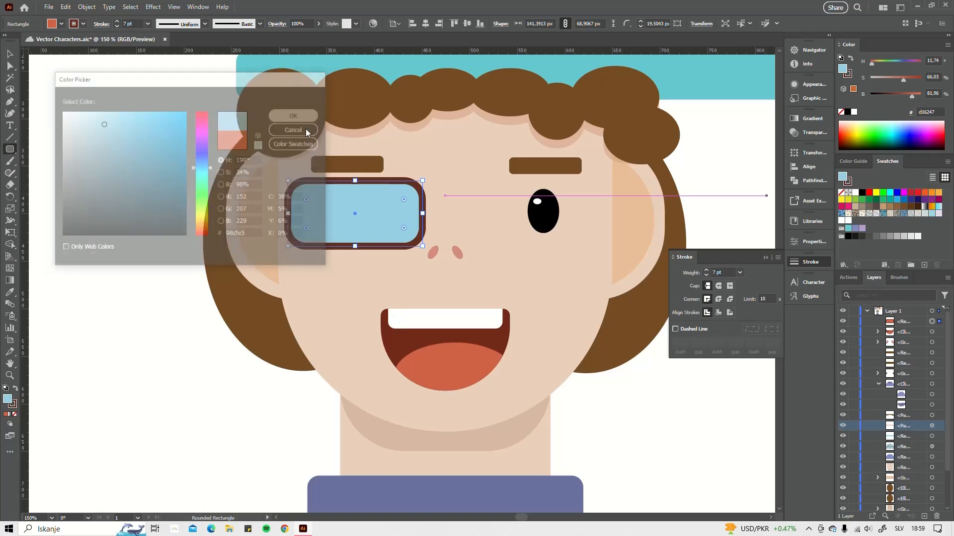
{"action": "right_click", "coordinate": [363, 194]}
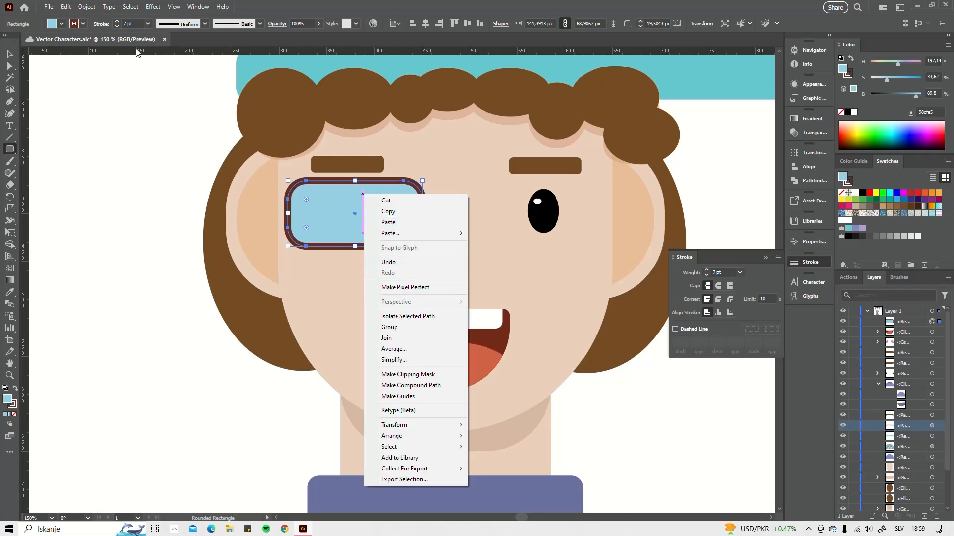
{"action": "left_click", "coordinate": [86, 6]}
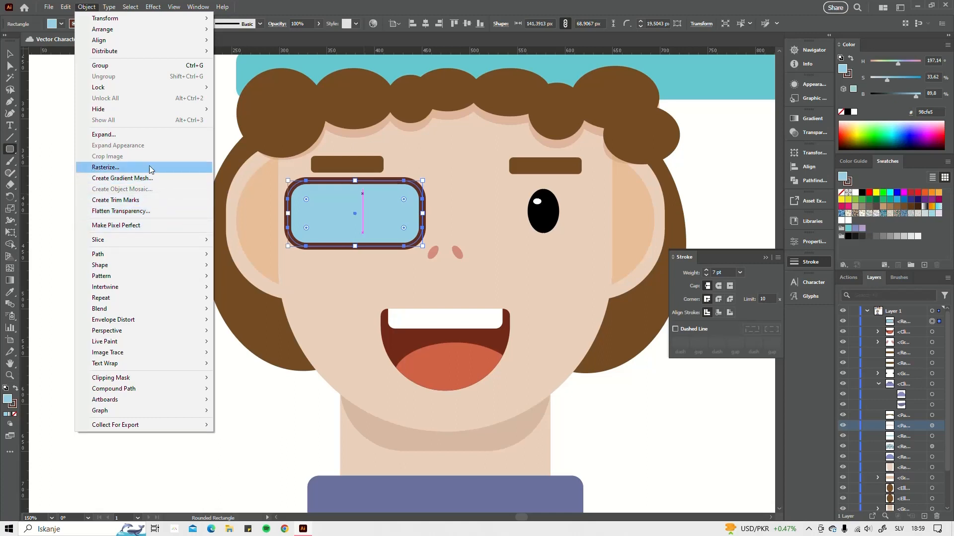
{"action": "left_click", "coordinate": [87, 7]}
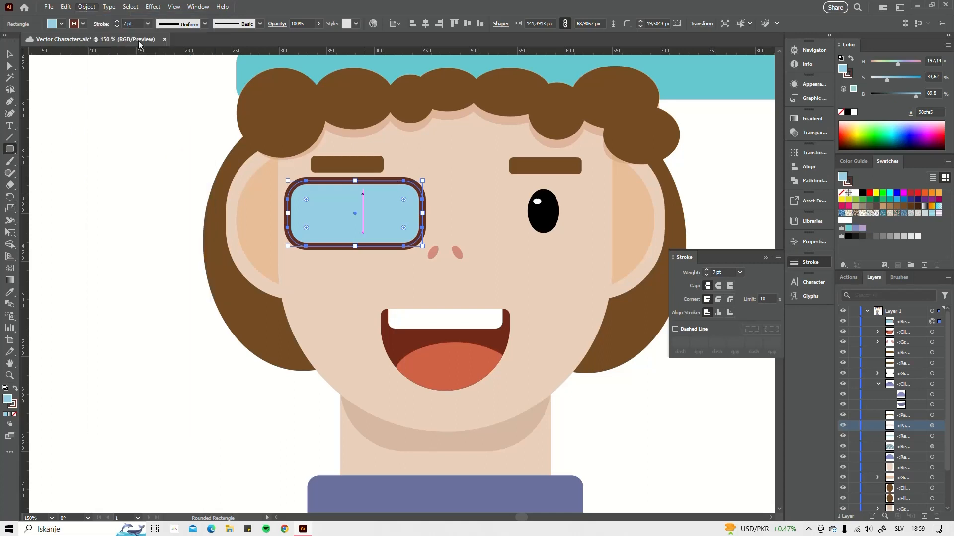
{"action": "left_click", "coordinate": [319, 24]}
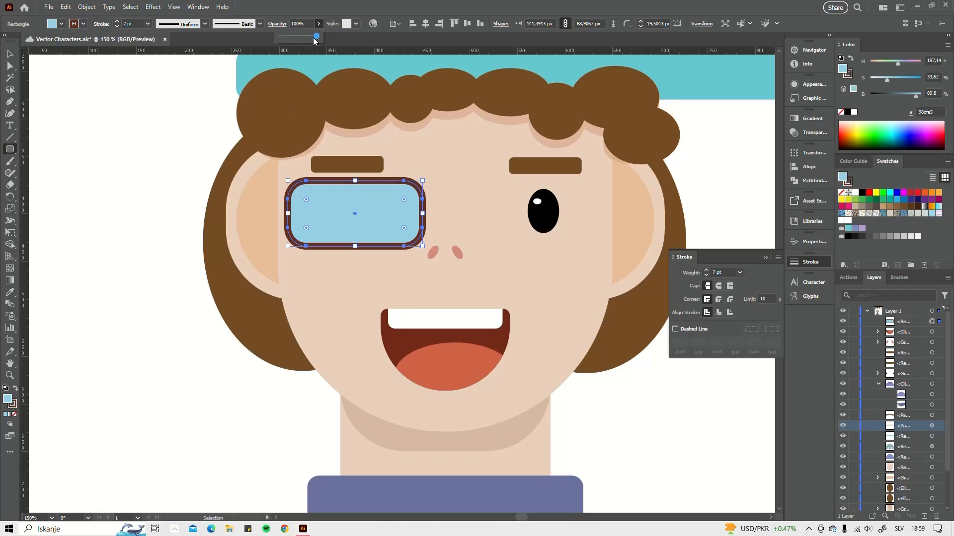
{"action": "mouse_move", "coordinate": [318, 37]}
{"action": "left_mouse_down"}
{"action": "mouse_move", "coordinate": [301, 38]}
{"action": "mouse_move", "coordinate": [326, 39]}
{"action": "left_mouse_up"}
- Duplicate the lens rectangle in place and remove the stroke from the lower copy
{"action": "left_click", "coordinate": [916, 323]}
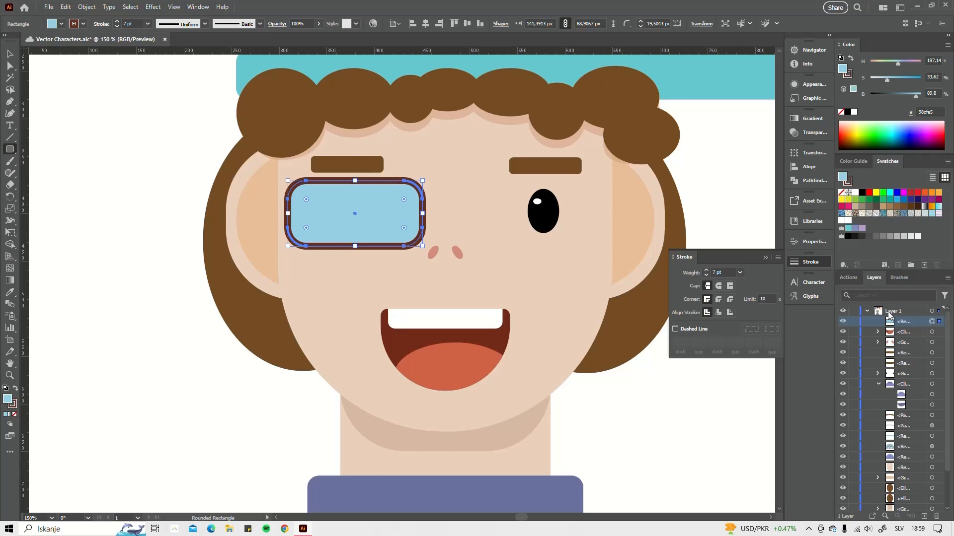
{"action": "key", "text": "ctrl+c"}
{"action": "key", "text": "ctrl+f"}
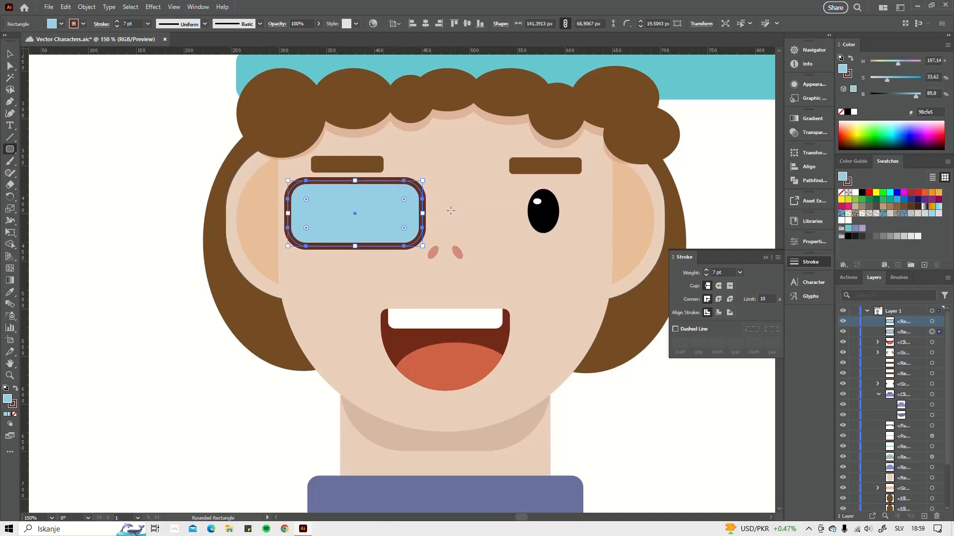
{"action": "left_click", "coordinate": [851, 77]}
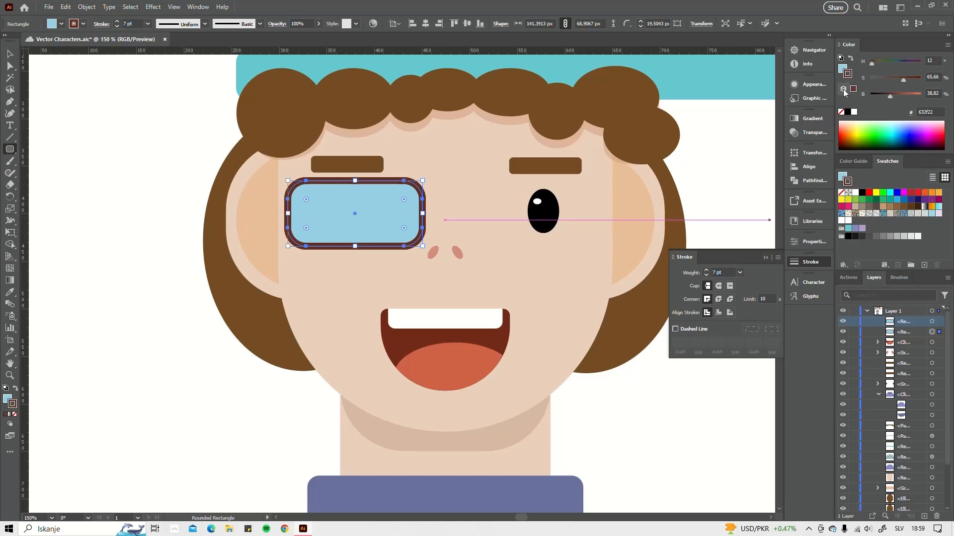
{"action": "left_click", "coordinate": [841, 112]}
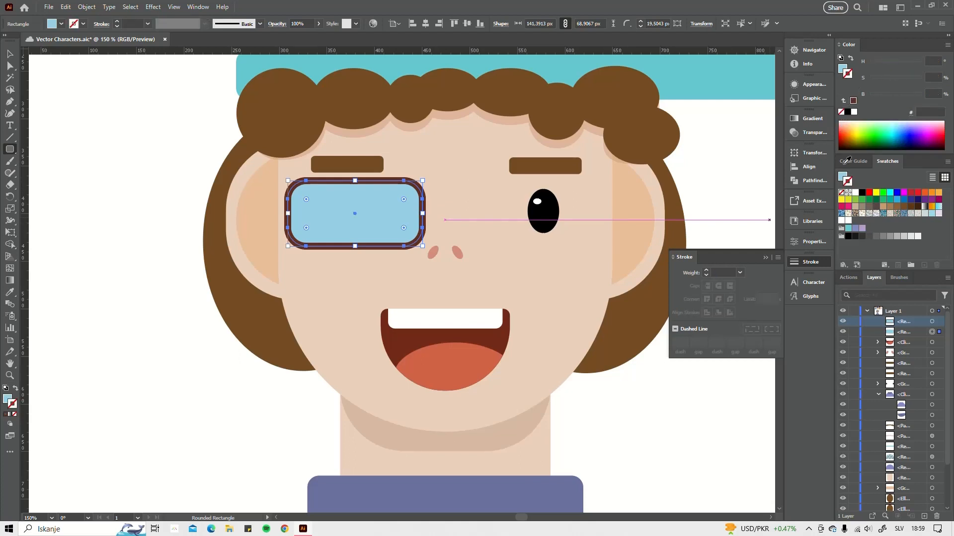
{"action": "left_click", "coordinate": [422, 196]}
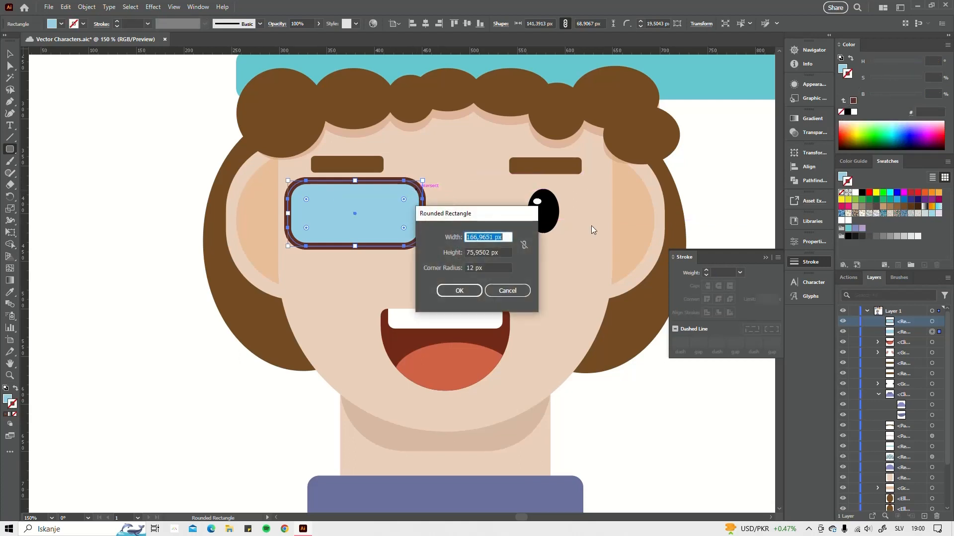
{"action": "left_click", "coordinate": [507, 291]}
{"action": "left_click", "coordinate": [9, 53]}
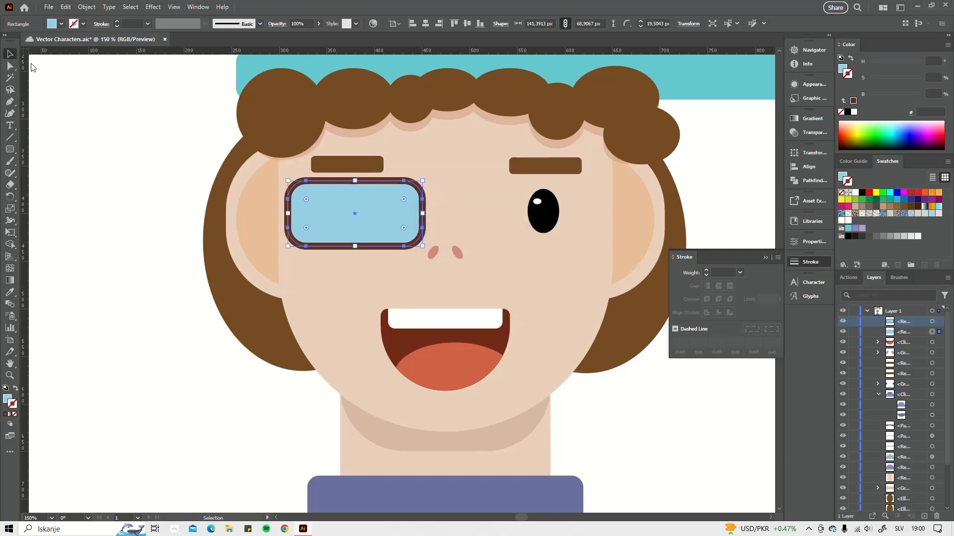
- Remove the fill from the upper copy of the lens rectangle, keeping its dark brown stroke as the glasses frame
{"action": "left_click", "coordinate": [932, 322]}
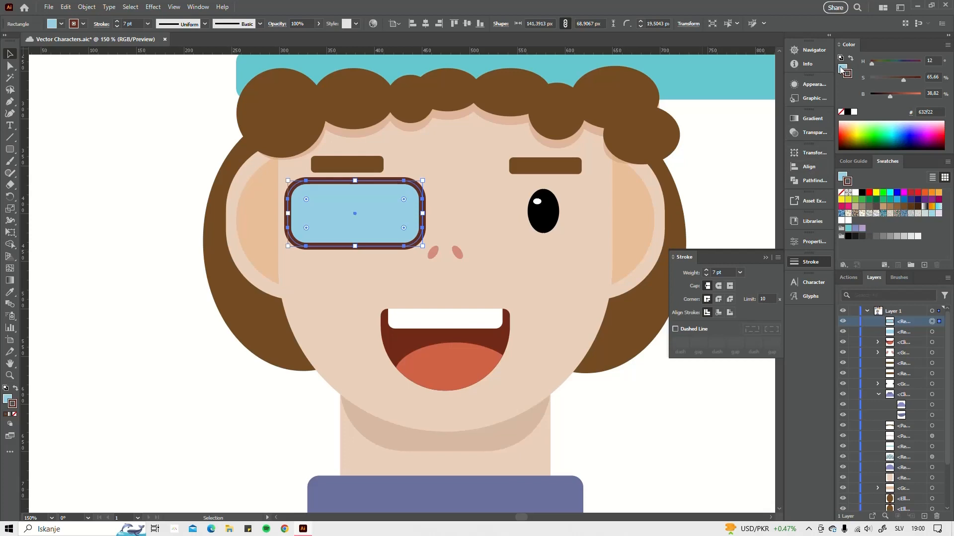
{"action": "left_click", "coordinate": [843, 70]}
{"action": "left_click", "coordinate": [843, 113]}
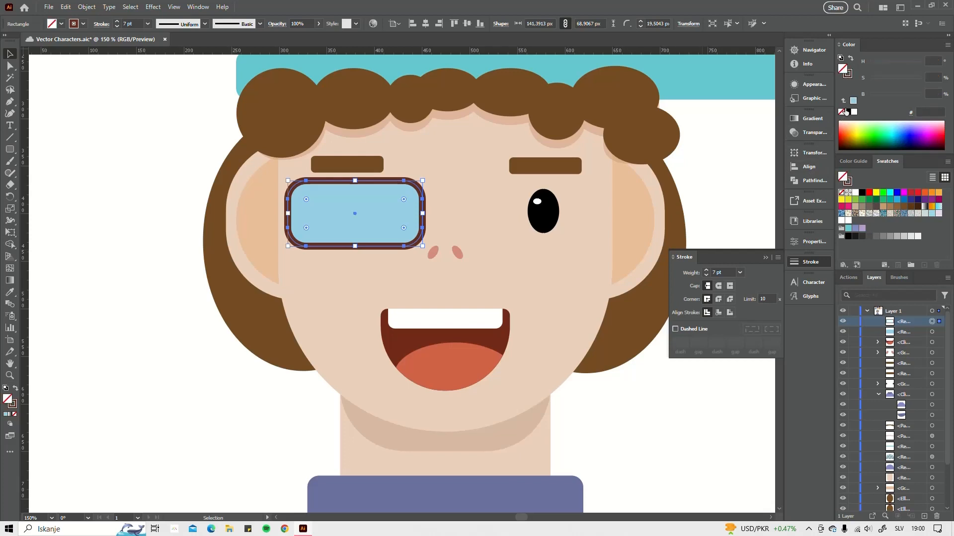
- Select the strokeless blue lens and try the Overlay, Darken, Multiply and Lighten blend modes on it
{"action": "left_click", "coordinate": [931, 331]}
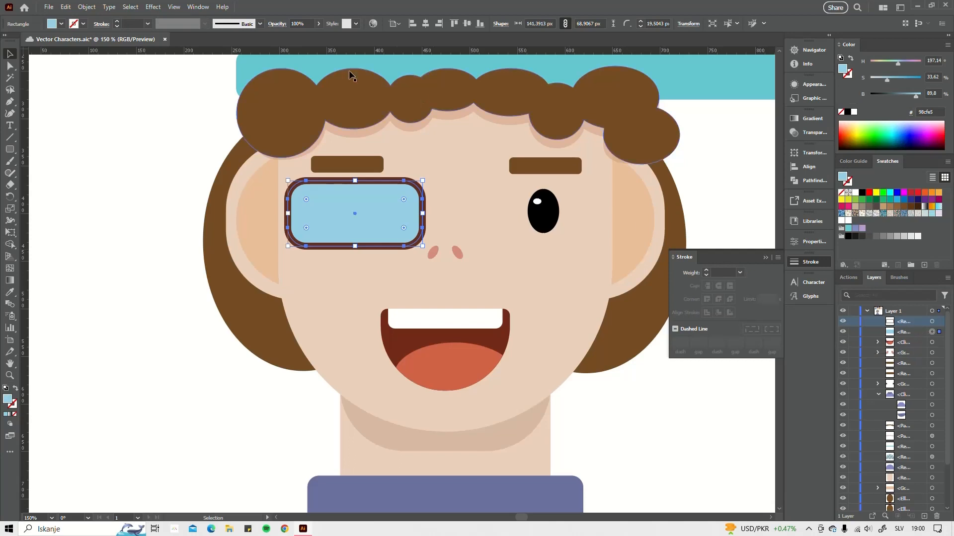
{"action": "left_click", "coordinate": [274, 26]}
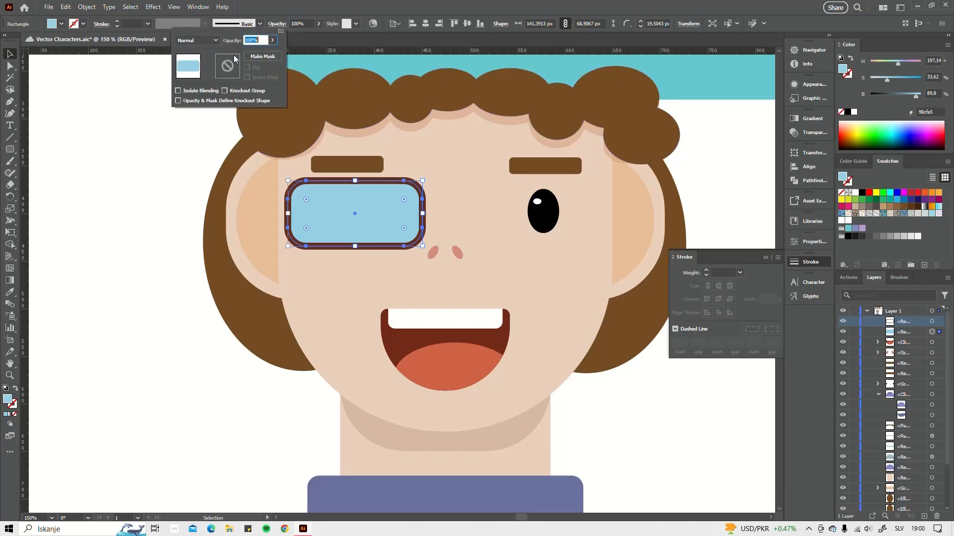
{"action": "left_click", "coordinate": [212, 40]}
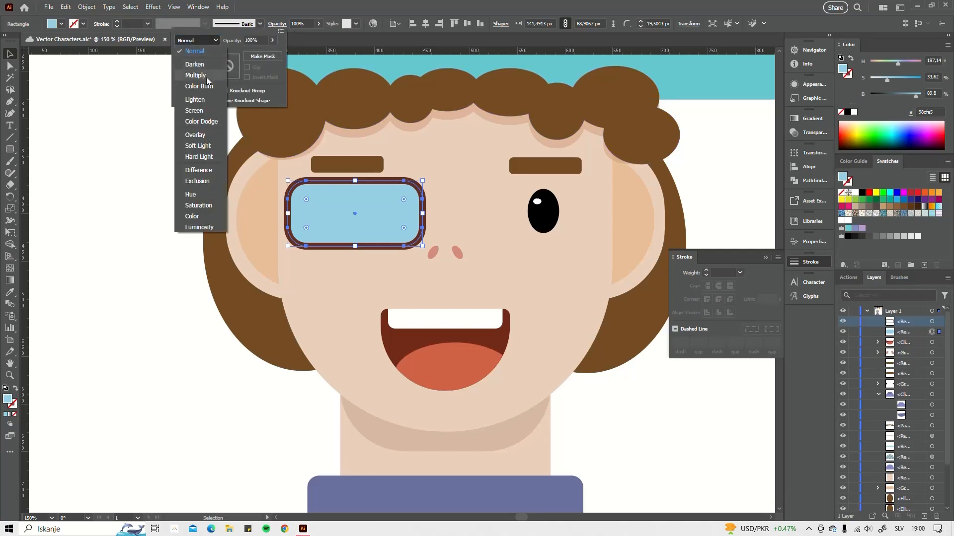
{"action": "left_click", "coordinate": [198, 134]}
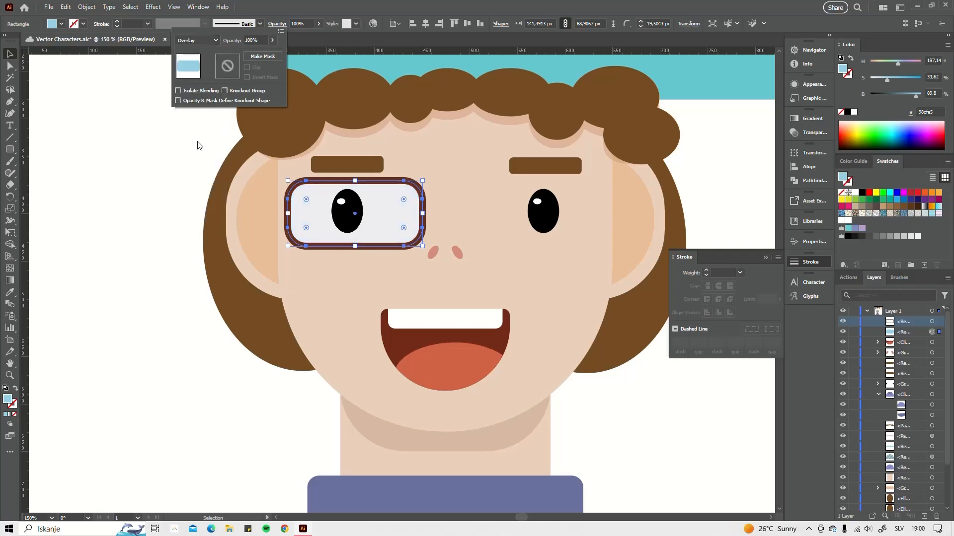
{"action": "left_click", "coordinate": [207, 42]}
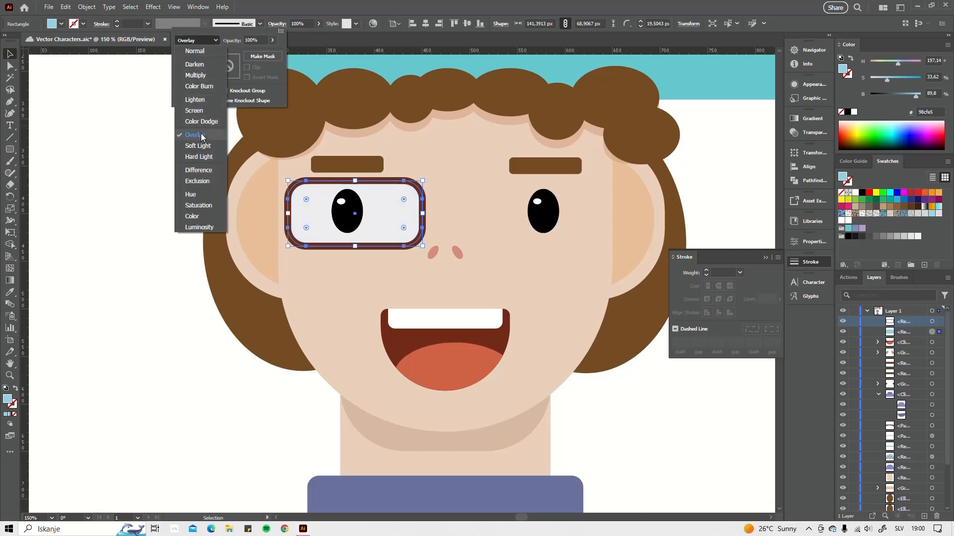
{"action": "left_click", "coordinate": [201, 65]}
{"action": "left_click", "coordinate": [213, 39]}
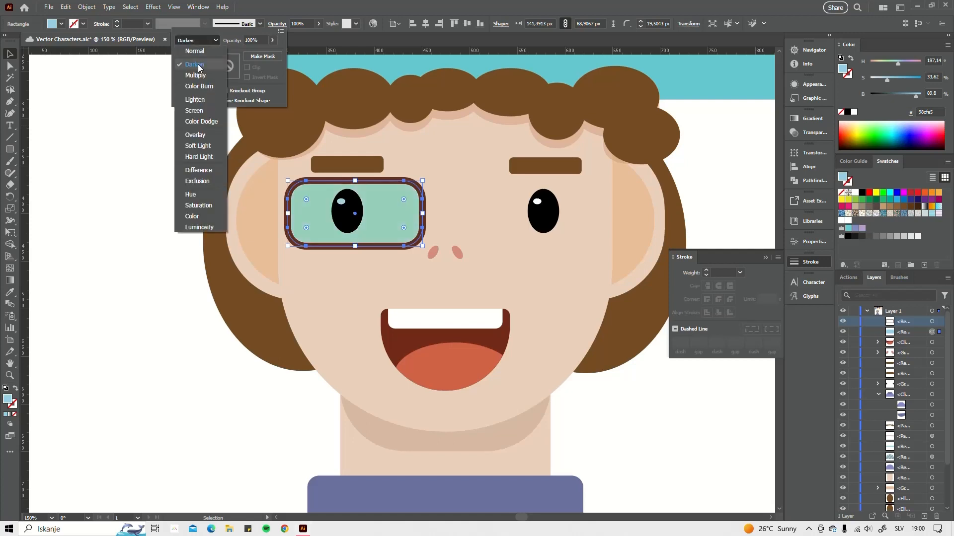
{"action": "left_click", "coordinate": [203, 75]}
{"action": "left_click", "coordinate": [213, 42]}
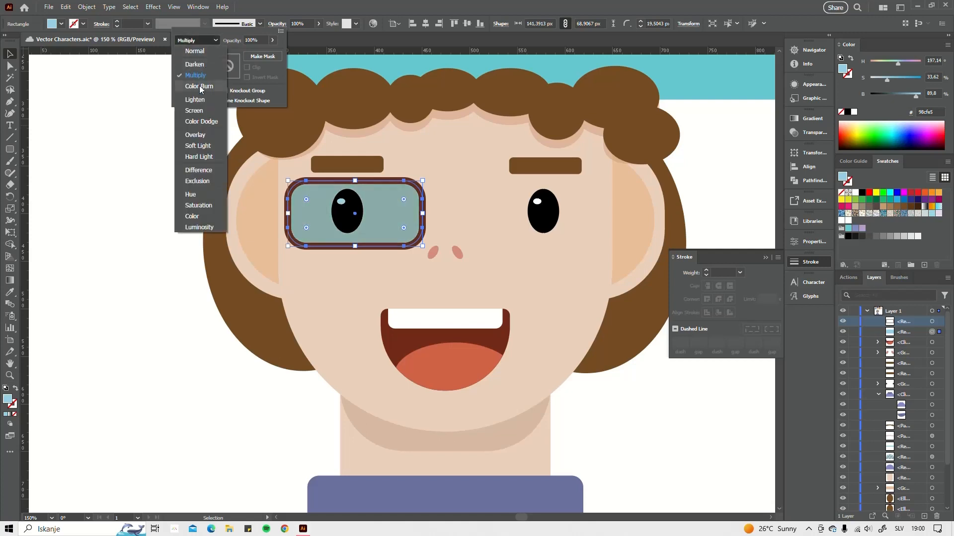
{"action": "left_click", "coordinate": [201, 100]}
{"action": "left_click", "coordinate": [210, 40]}
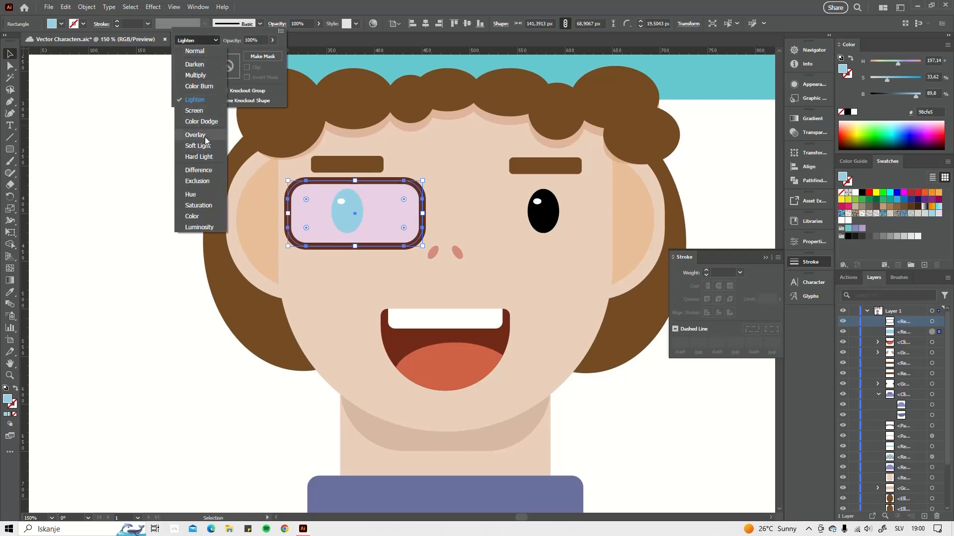
{"action": "left_click", "coordinate": [205, 136]}
- Try the Soft Light, Hard Light, Hue, Luminosity and Color blend modes on the blue lens
{"action": "left_click", "coordinate": [207, 41]}
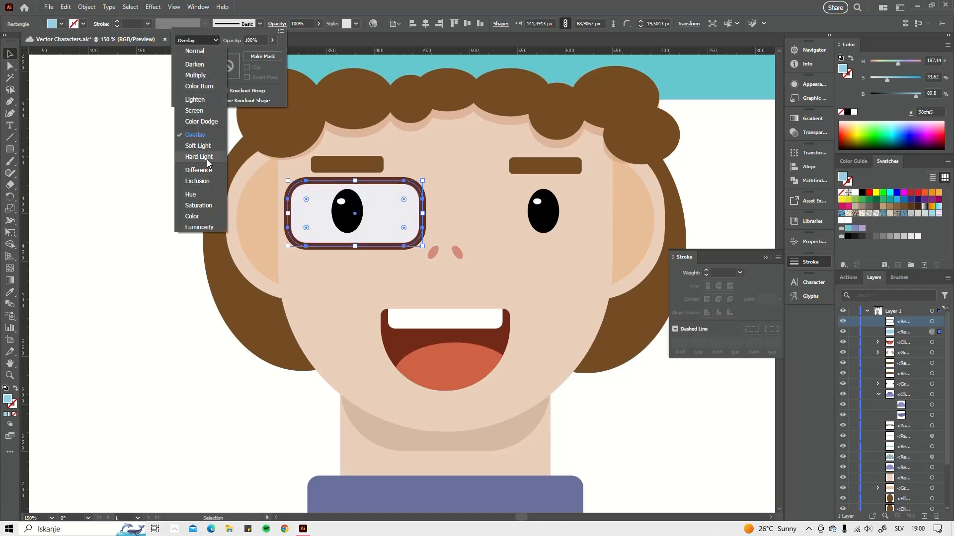
{"action": "left_click", "coordinate": [204, 145]}
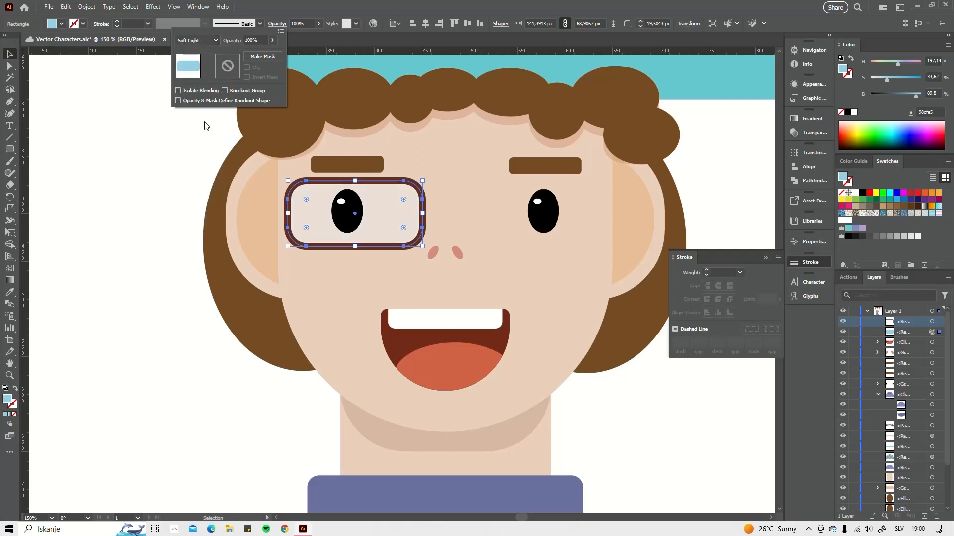
{"action": "left_click", "coordinate": [207, 40]}
{"action": "left_click", "coordinate": [205, 157]}
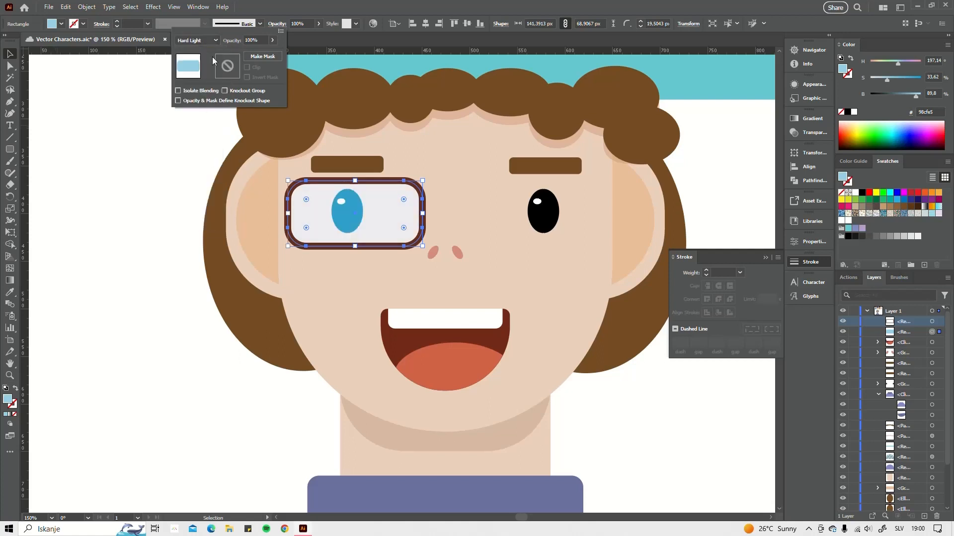
{"action": "left_click", "coordinate": [209, 41]}
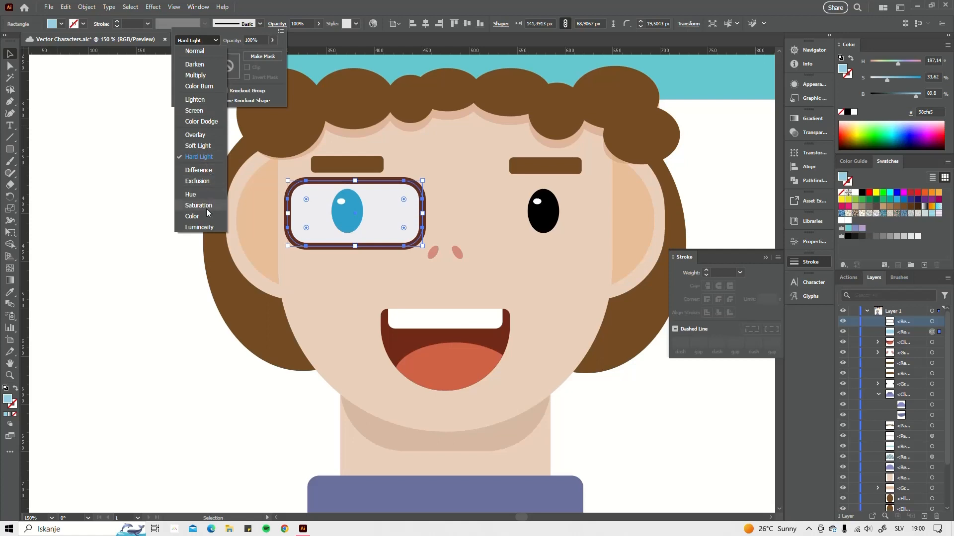
{"action": "left_click", "coordinate": [207, 194]}
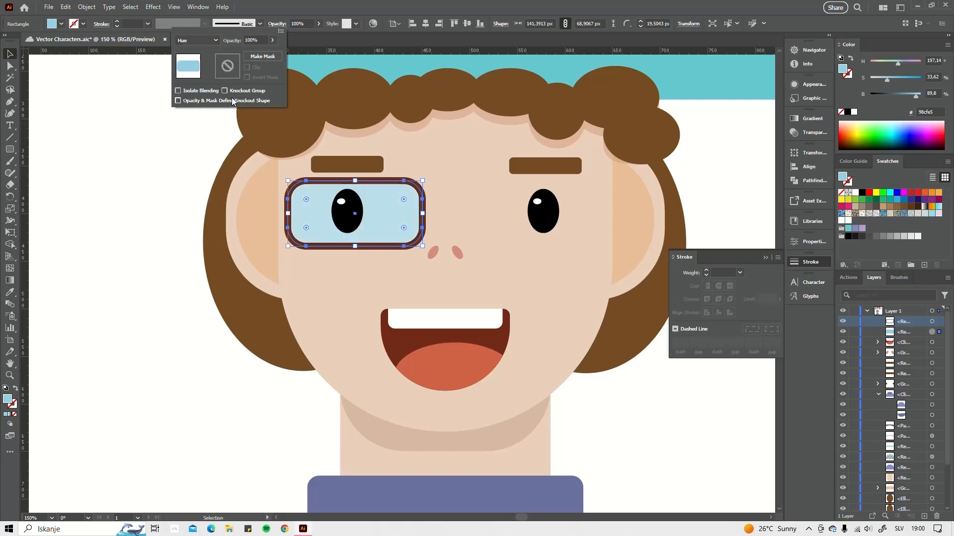
{"action": "left_click", "coordinate": [216, 42]}
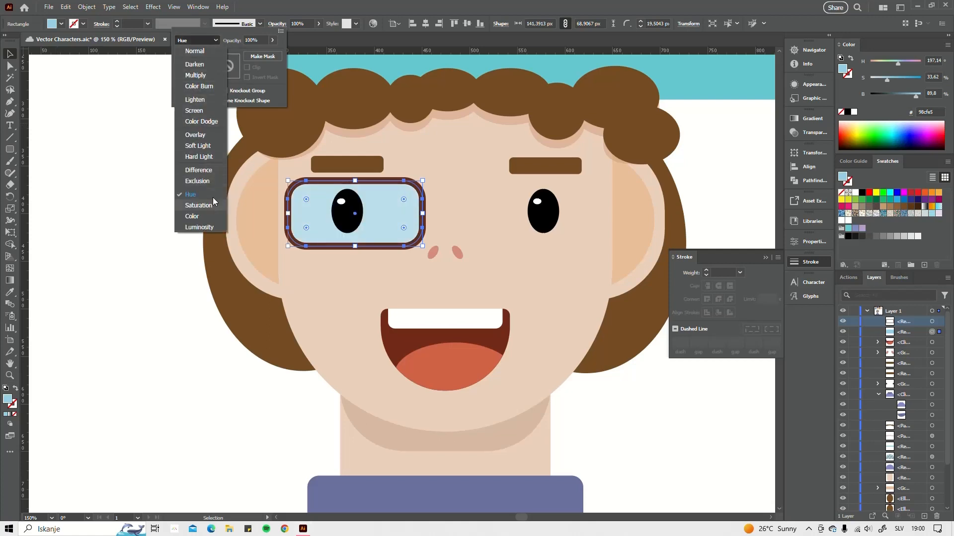
{"action": "left_click", "coordinate": [201, 227]}
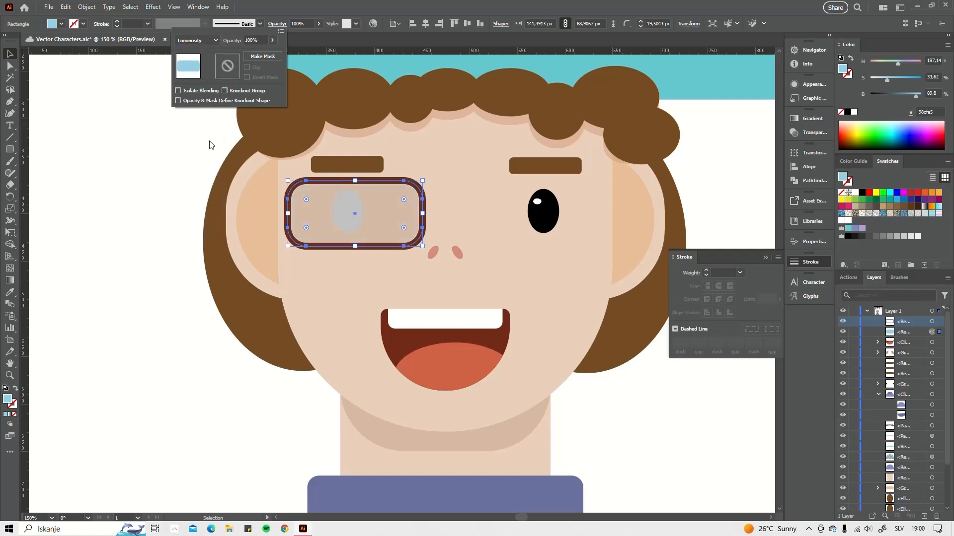
{"action": "left_click", "coordinate": [204, 39]}
{"action": "left_click", "coordinate": [214, 216]}
{"action": "left_click", "coordinate": [208, 40]}
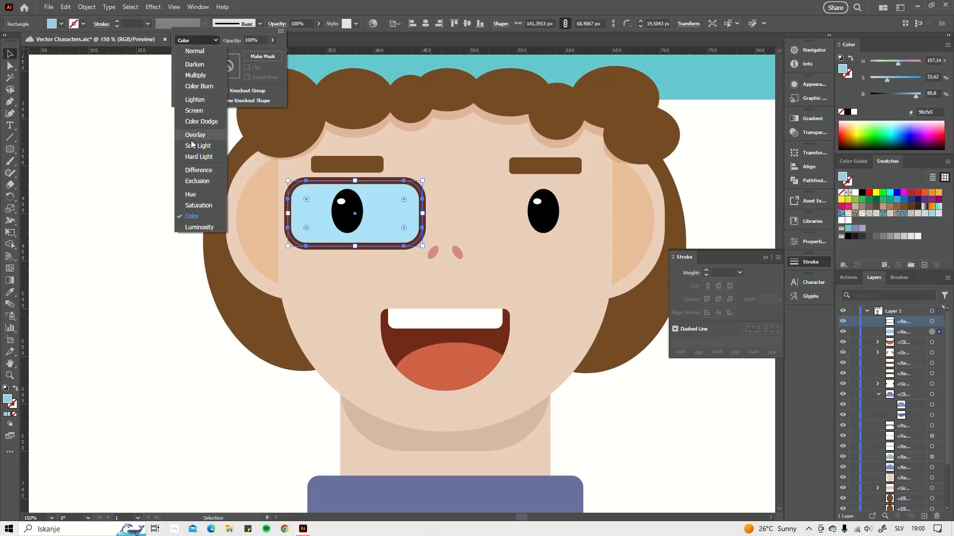
{"action": "left_click", "coordinate": [207, 194]}
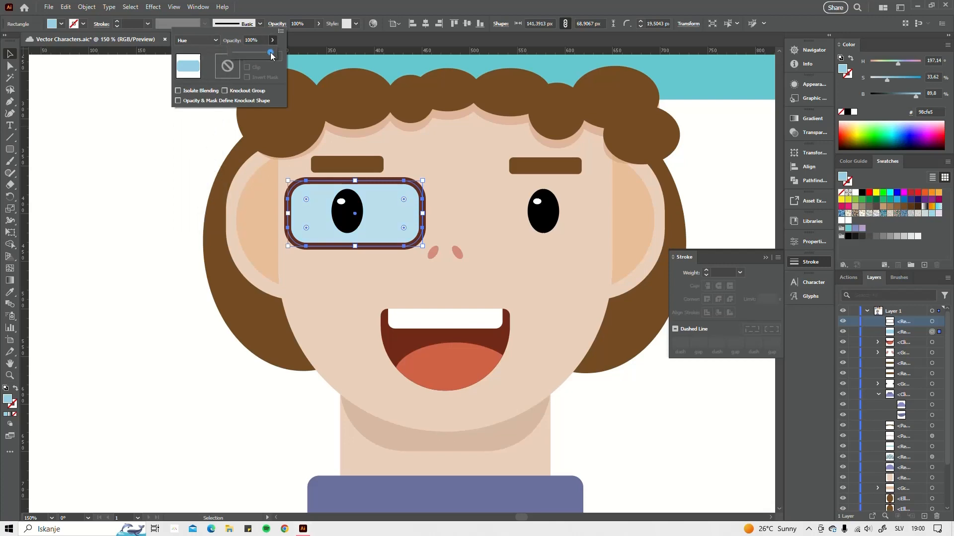
- Return the blue lens to Normal blend mode and lower its opacity to 57%
{"action": "left_click", "coordinate": [259, 54]}
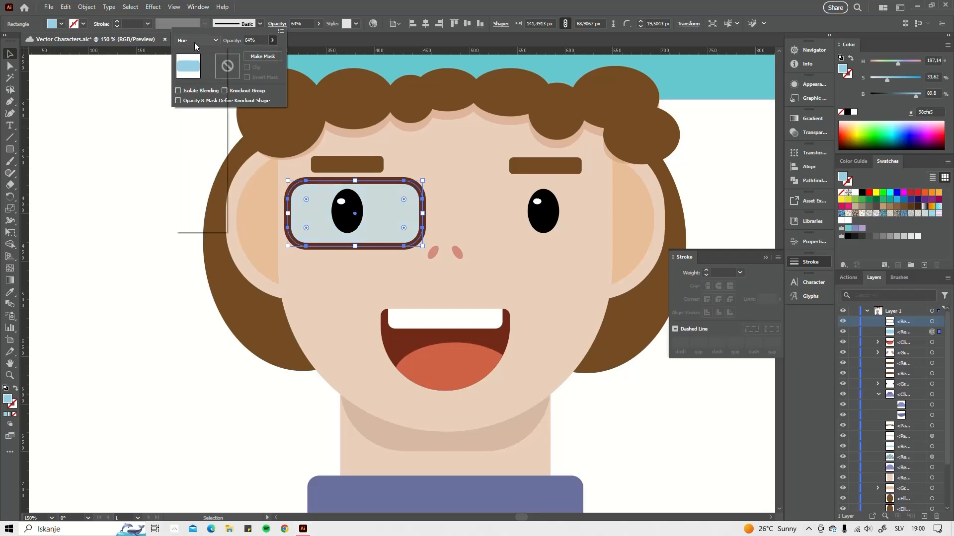
{"action": "left_click", "coordinate": [195, 41]}
{"action": "left_click", "coordinate": [193, 52]}
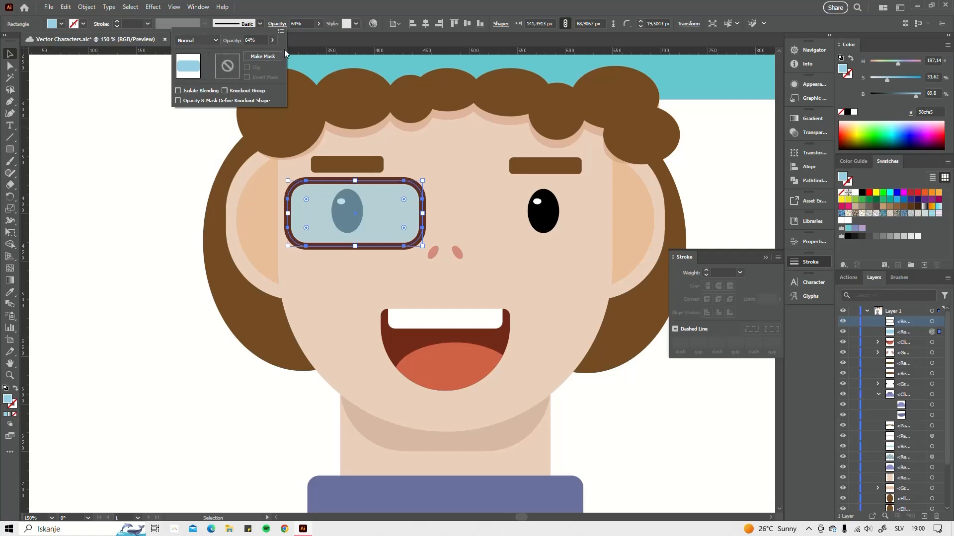
{"action": "left_click", "coordinate": [273, 41]}
{"action": "left_click_drag", "start_coordinate": [255, 55], "coordinate": [256, 56]}
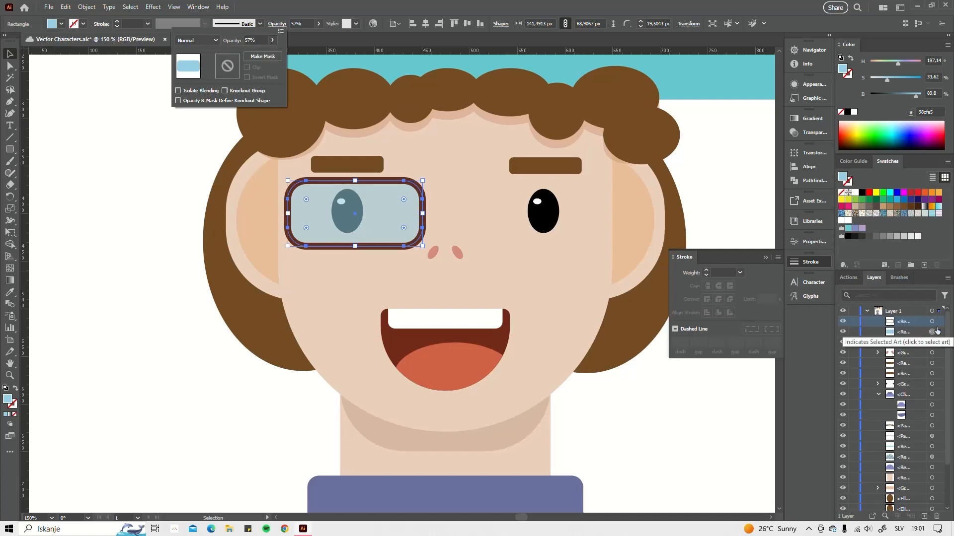
- Save the document and group the transparent lens with its dark brown frame
{"action": "key", "text": "ctrl+s"}
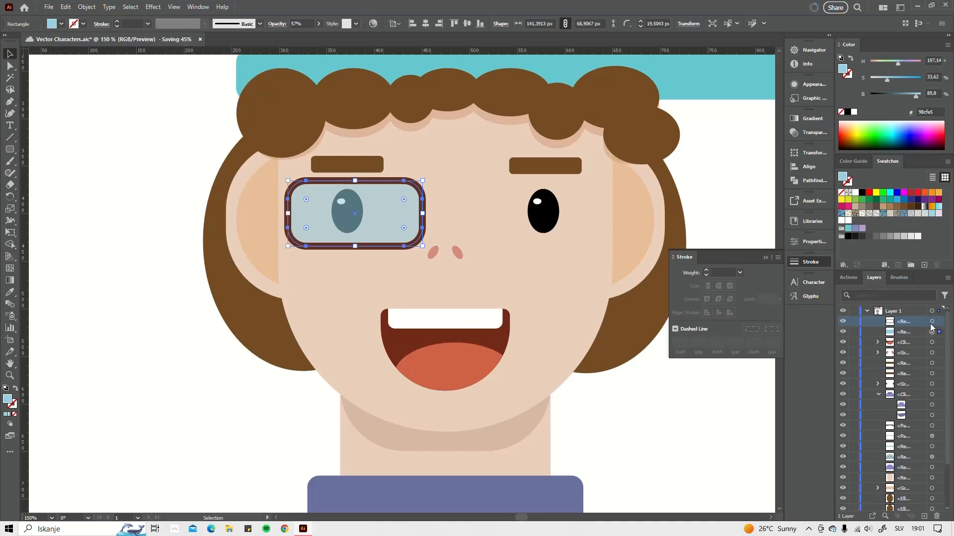
{"action": "left_click", "coordinate": [932, 322], "text": "shift"}
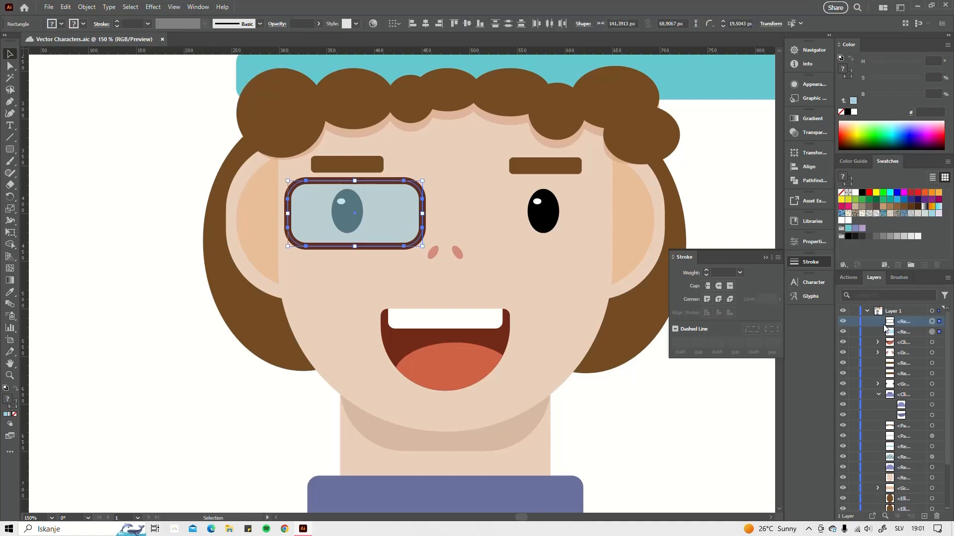
{"action": "key", "text": "ctrl+g"}
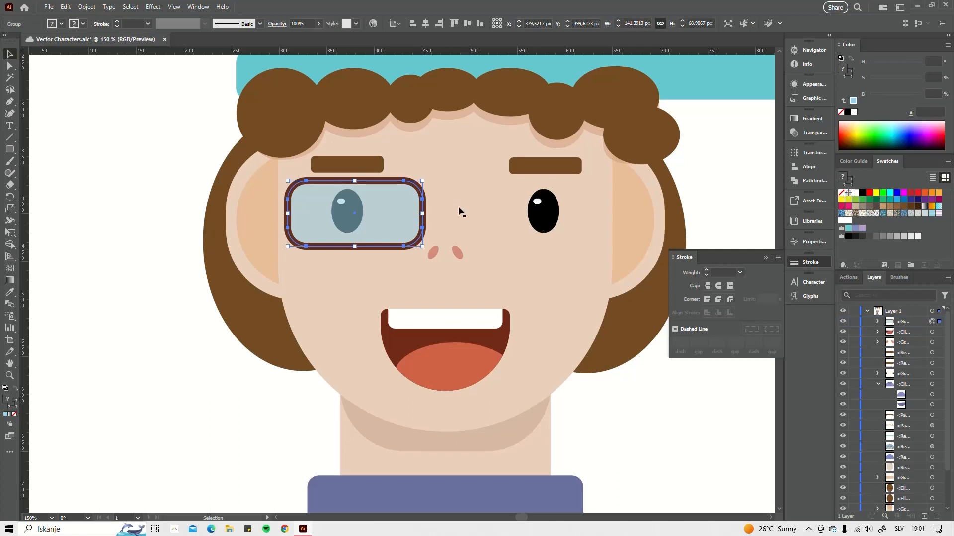
- Copy the lens group over the eye on the right side of the face and shift the original slightly up and toward the nose
{"action": "key", "text": "ctrl"}
{"action": "left_click_drag", "start_coordinate": [405, 201], "coordinate": [578, 198]}
{"action": "left_click_drag", "start_coordinate": [499, 199], "coordinate": [503, 199]}
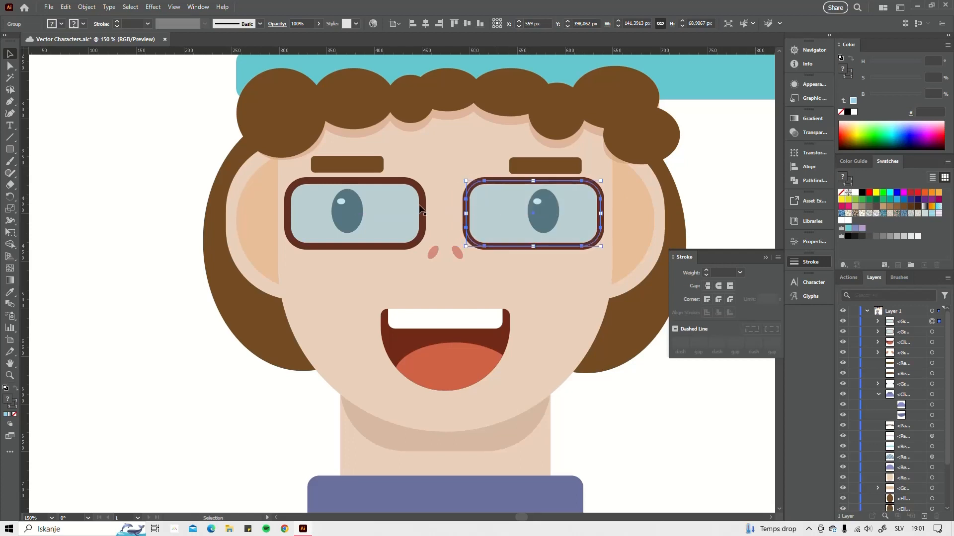
{"action": "left_click_drag", "start_coordinate": [398, 215], "coordinate": [401, 207]}
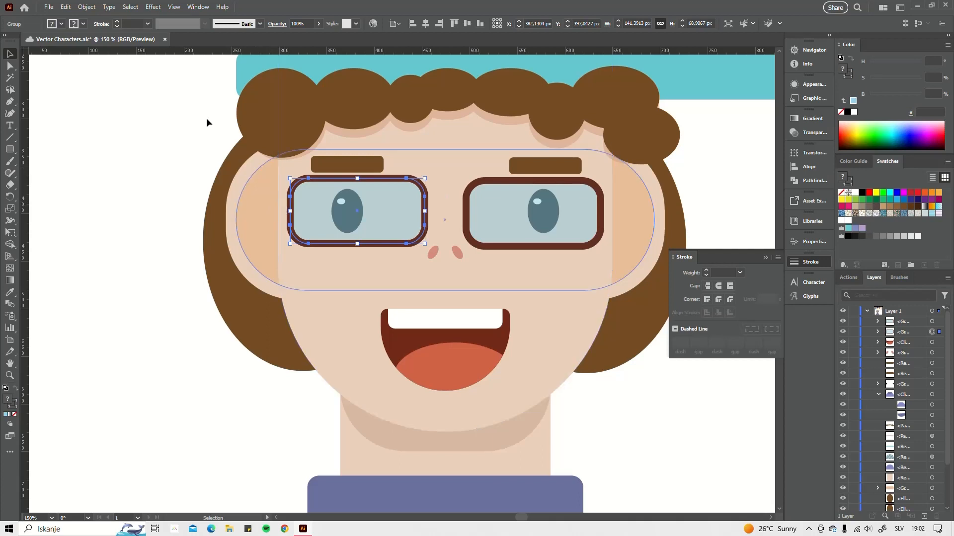
- Draw a rounded rectangle about 49 × 10 px between the eyebrows as the bridge of the glasses
{"action": "left_click", "coordinate": [10, 150]}
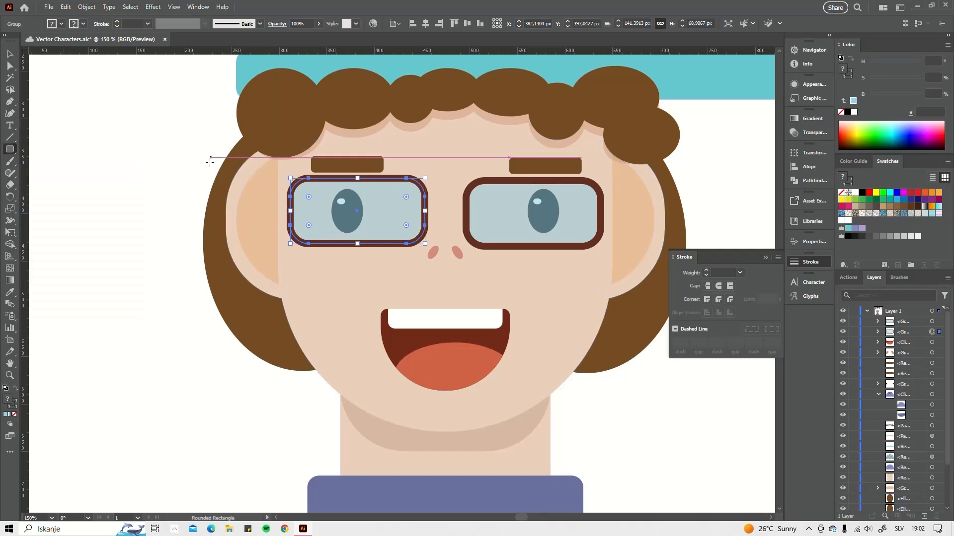
{"action": "left_click_drag", "start_coordinate": [422, 165], "coordinate": [469, 172]}
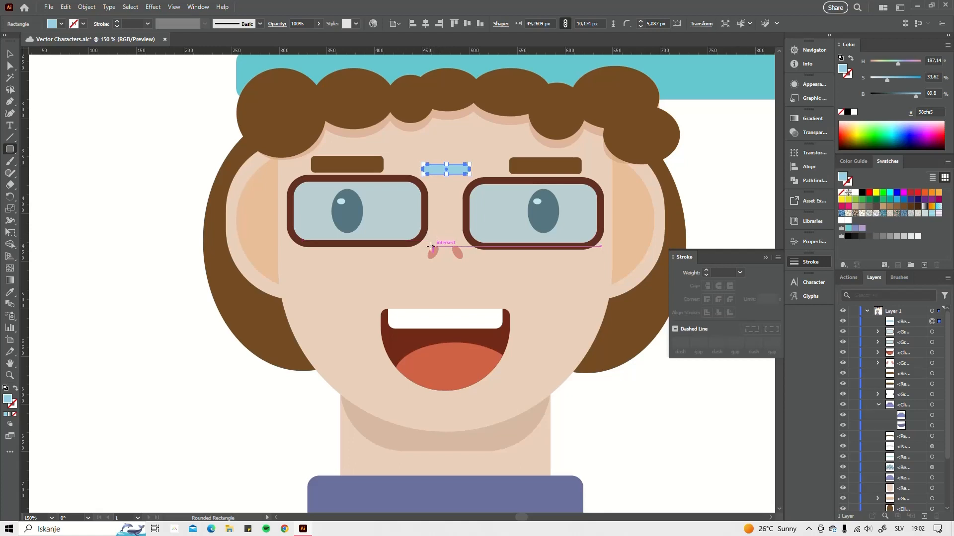
- Fill the glasses' bridge with the dark brown sampled from the frame and leave it without a stroke
{"action": "key", "text": "i"}
{"action": "left_click", "coordinate": [466, 200]}
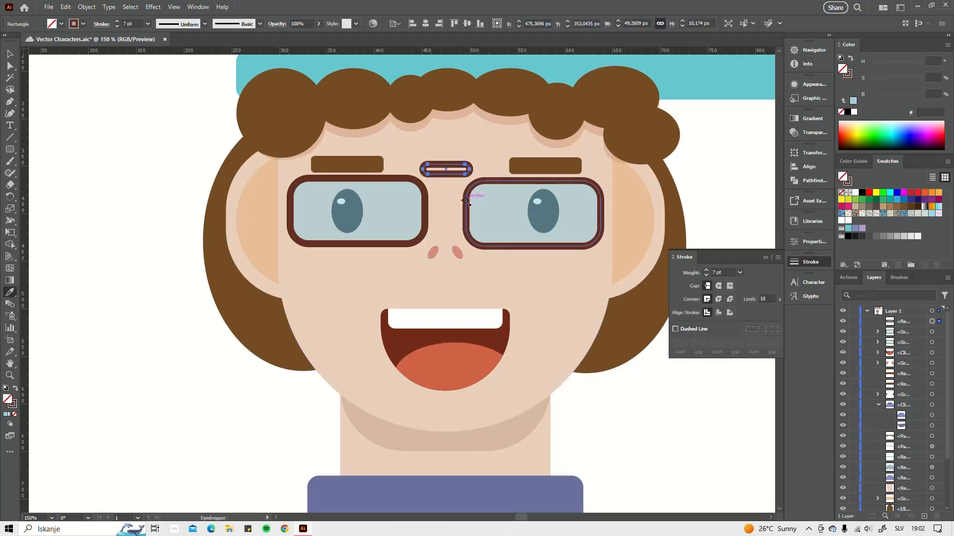
{"action": "left_click", "coordinate": [851, 59]}
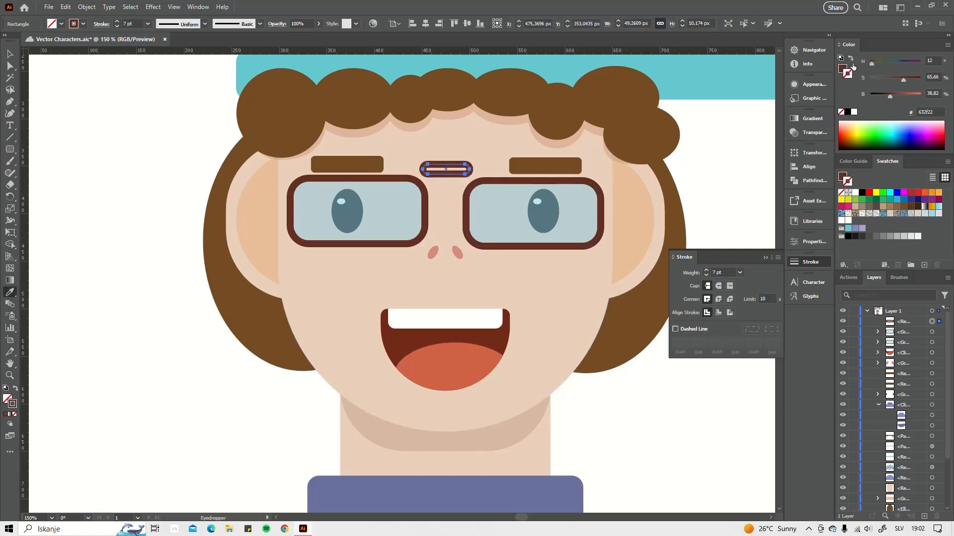
- Move the bridge down between the two lenses and resize it to about 44 × 15 px
{"action": "left_click", "coordinate": [10, 54]}
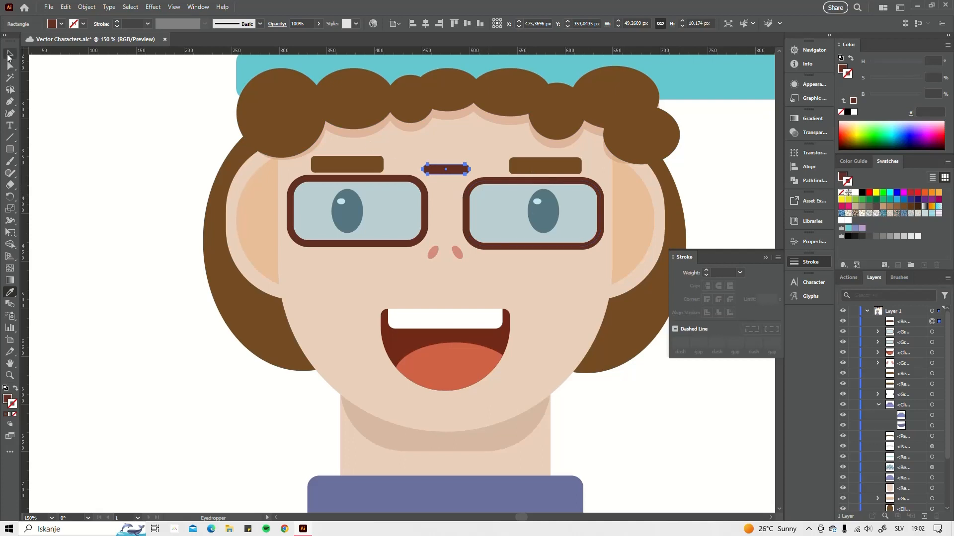
{"action": "left_click_drag", "start_coordinate": [458, 172], "coordinate": [459, 197]}
{"action": "scroll", "coordinate": [450, 214], "scroll_direction": "up", "scroll_amount": 4}
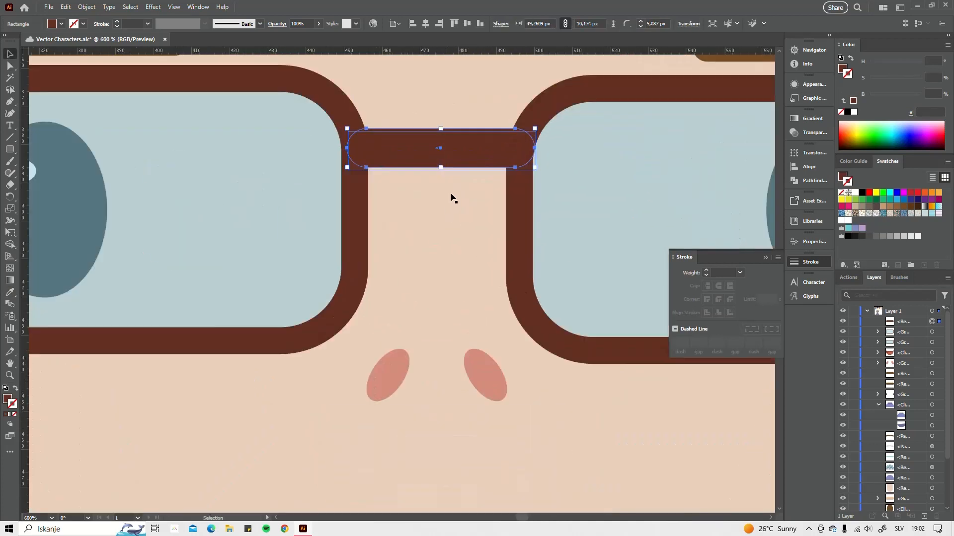
{"action": "left_click_drag", "start_coordinate": [533, 158], "coordinate": [524, 158]}
{"action": "left_click_drag", "start_coordinate": [346, 158], "coordinate": [355, 158]}
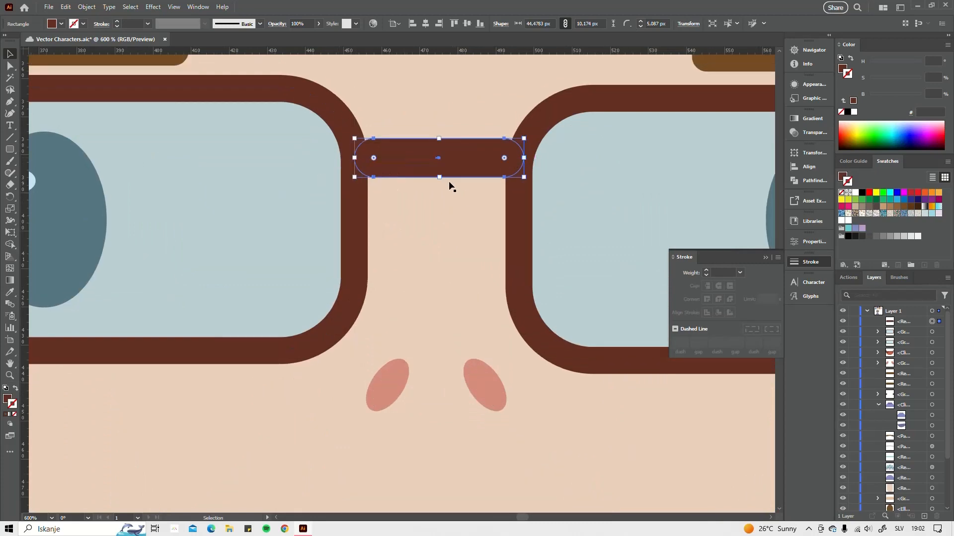
{"action": "left_click_drag", "start_coordinate": [439, 178], "coordinate": [464, 166]}
{"action": "scroll", "coordinate": [456, 171], "scroll_direction": "down", "scroll_amount": 3}
{"action": "scroll", "coordinate": [459, 172], "scroll_direction": "up", "scroll_amount": 3}
{"action": "scroll", "coordinate": [462, 181], "scroll_direction": "down", "scroll_amount": 6}
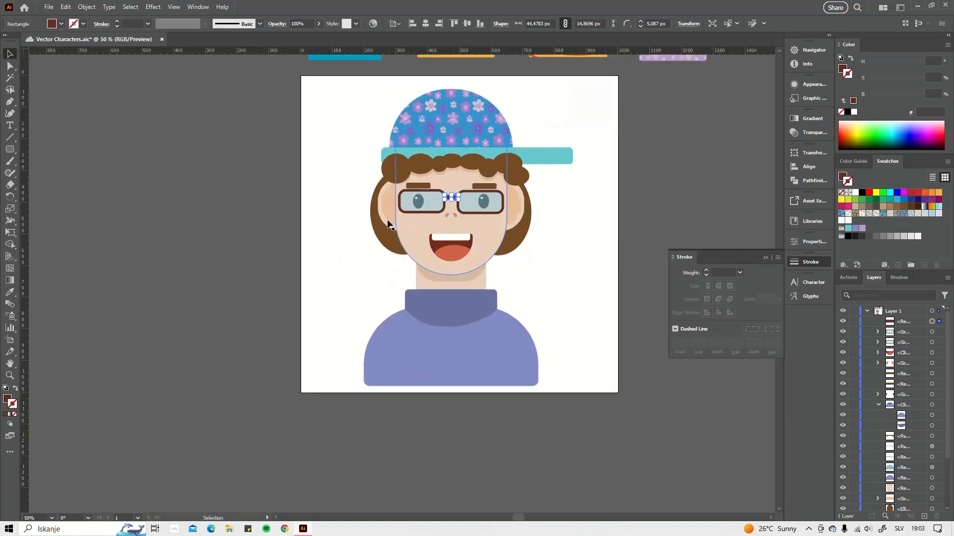
{"action": "left_click", "coordinate": [214, 196]}
- Align the two lens groups along their bottom edges
{"action": "scroll", "coordinate": [243, 257], "scroll_direction": "down", "scroll_amount": 2}
{"action": "scroll", "coordinate": [273, 249], "scroll_direction": "left", "scroll_amount": 1}
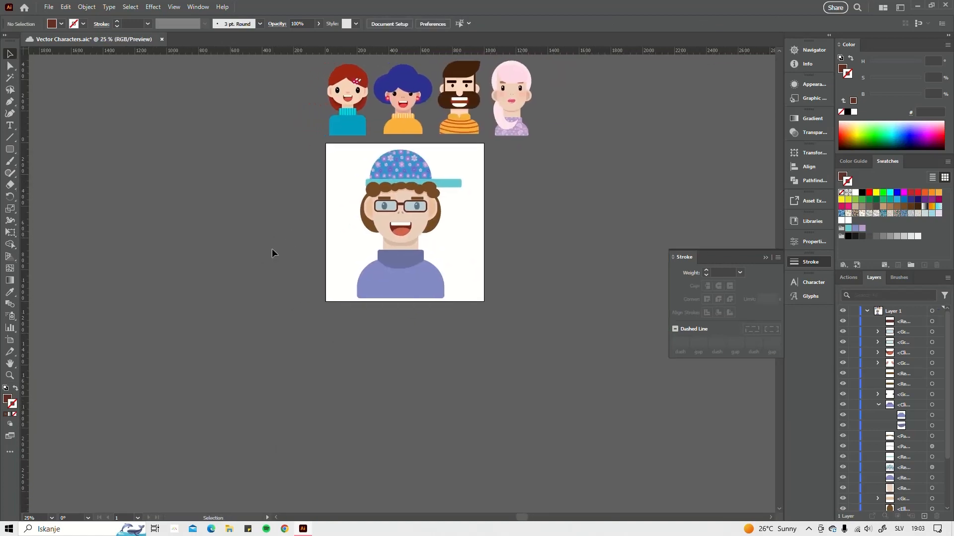
{"action": "scroll", "coordinate": [280, 241], "scroll_direction": "up", "scroll_amount": 2}
{"action": "left_click_drag", "start_coordinate": [501, 232], "coordinate": [471, 239]}
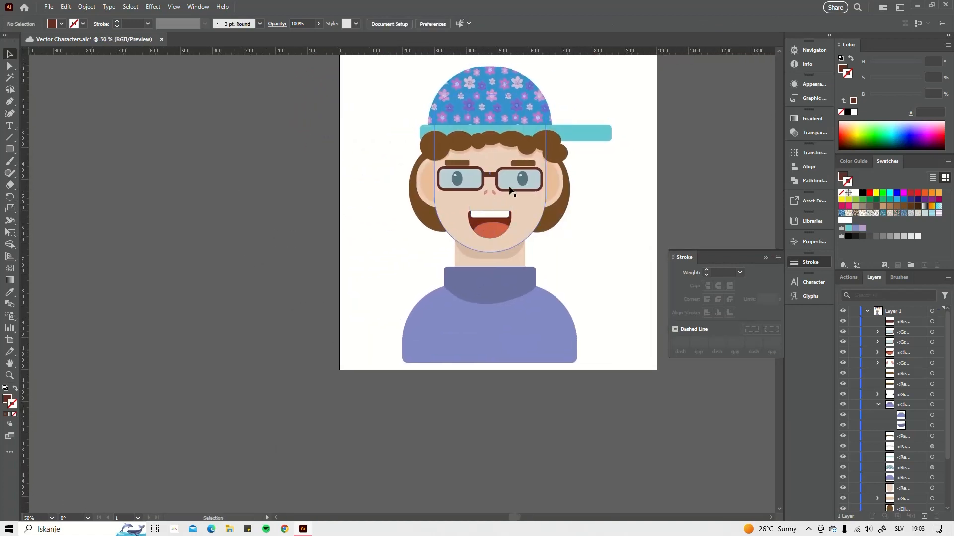
{"action": "scroll", "coordinate": [509, 188], "scroll_direction": "up", "scroll_amount": 2}
{"action": "mouse_move", "coordinate": [493, 208]}
{"action": "left_mouse_down"}
{"action": "mouse_move", "coordinate": [491, 224]}
{"action": "mouse_move", "coordinate": [477, 199]}
{"action": "left_mouse_up"}
{"action": "scroll", "coordinate": [491, 224], "scroll_direction": "up", "scroll_amount": 3}
{"action": "left_click", "coordinate": [549, 168]}
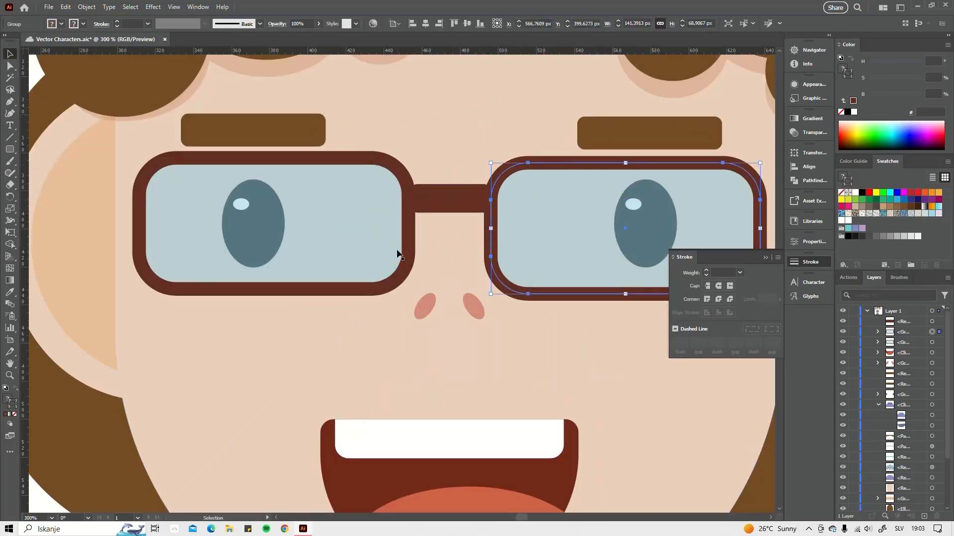
{"action": "left_click", "coordinate": [403, 271], "text": "shift"}
{"action": "left_click", "coordinate": [402, 271]}
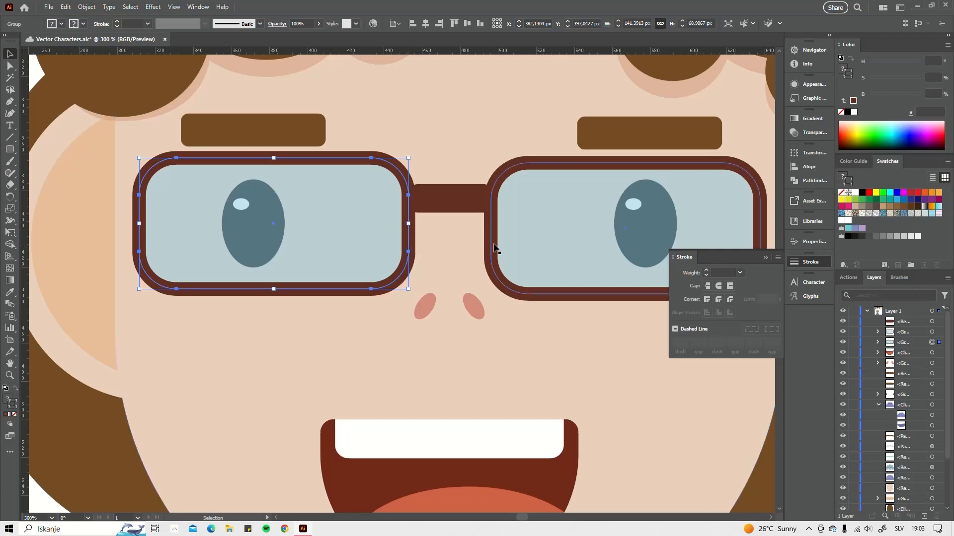
{"action": "left_click", "coordinate": [504, 230], "text": "shift"}
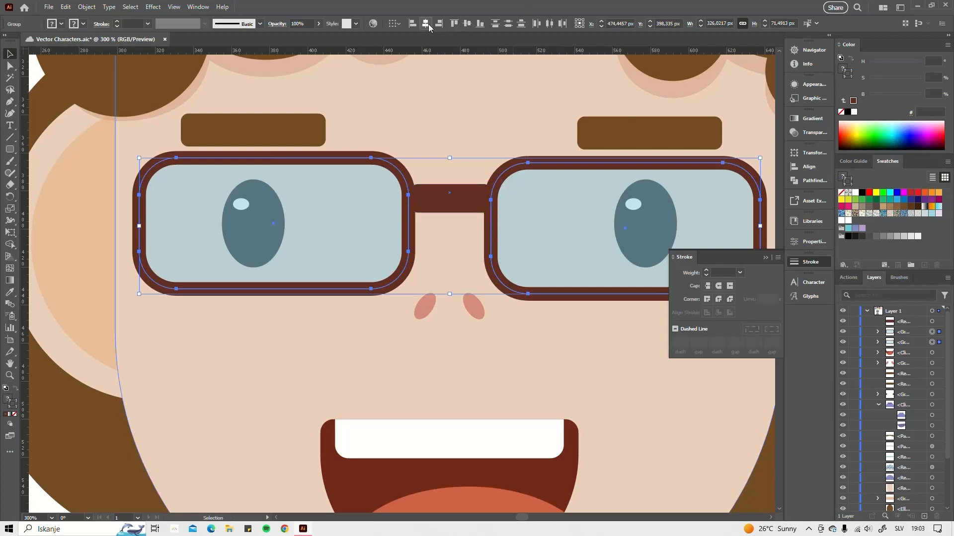
{"action": "left_click", "coordinate": [480, 23]}
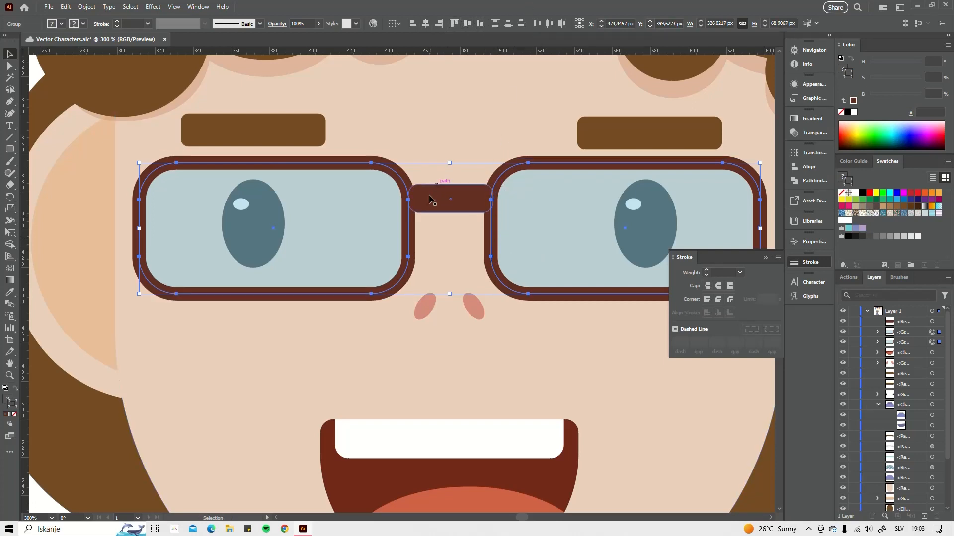
- Nudge the bridge slightly down and group it with both lenses
{"action": "left_click", "coordinate": [443, 210]}
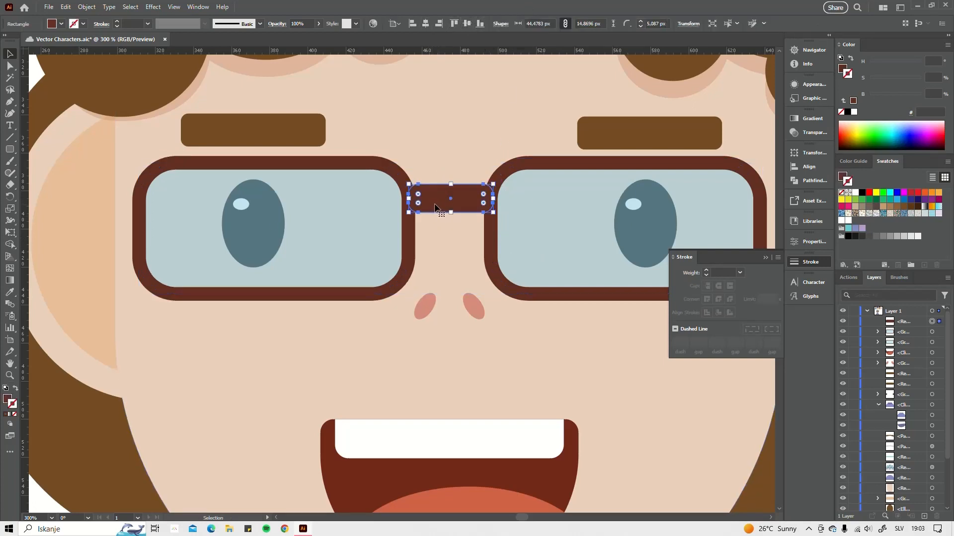
{"action": "left_click_drag", "start_coordinate": [440, 210], "coordinate": [437, 208]}
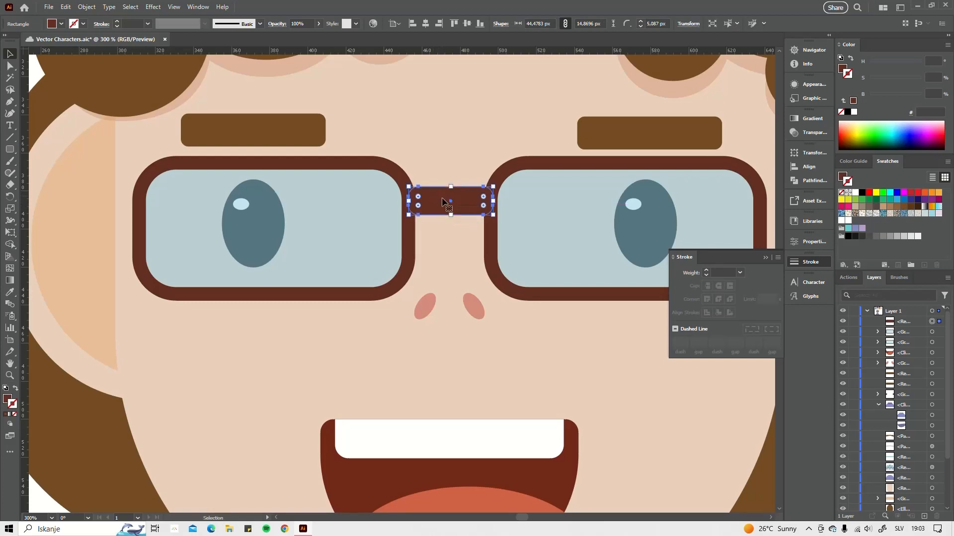
{"action": "scroll", "coordinate": [360, 234], "scroll_direction": "down", "scroll_amount": 3}
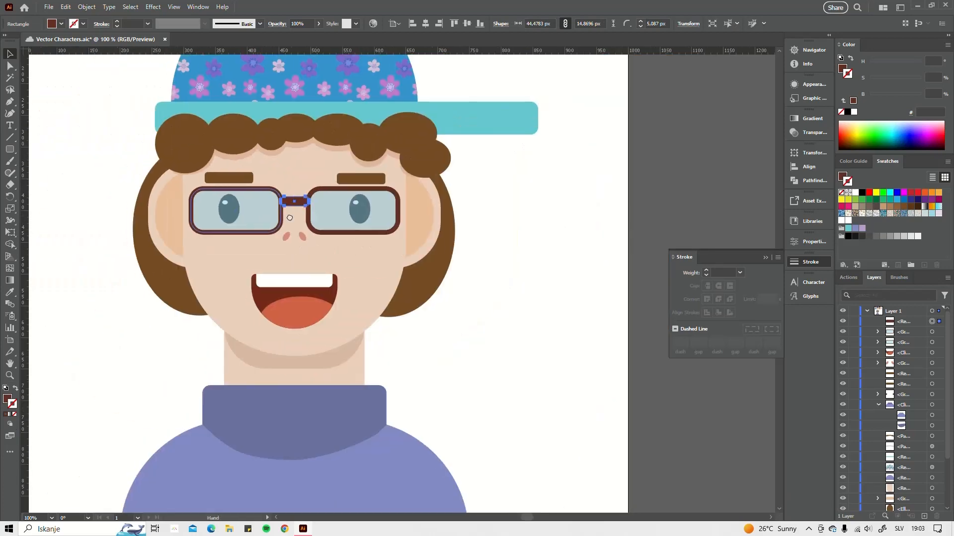
{"action": "scroll", "coordinate": [360, 235], "scroll_direction": "up", "scroll_amount": 2}
{"action": "scroll", "coordinate": [360, 234], "scroll_direction": "up", "scroll_amount": 2}
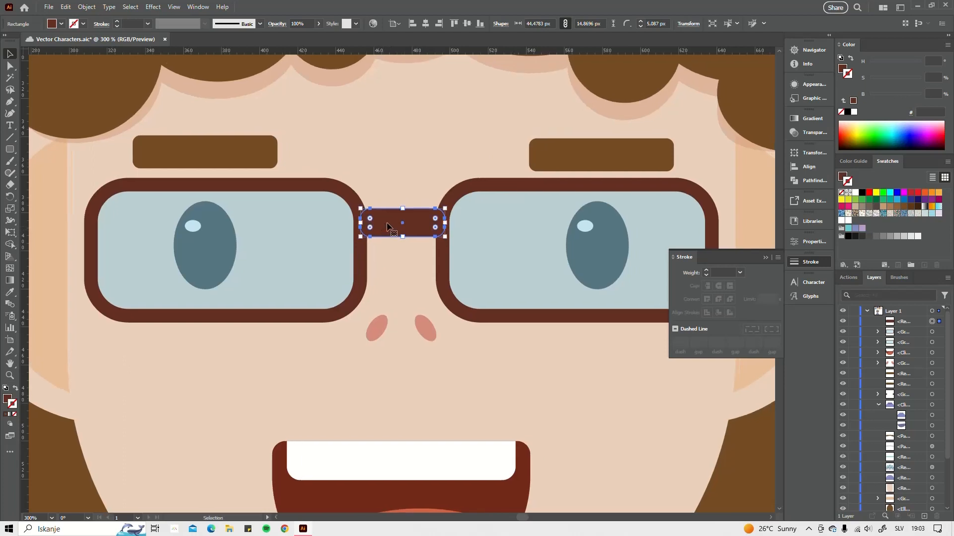
{"action": "left_click", "coordinate": [350, 198], "text": "shift"}
{"action": "left_click", "coordinate": [473, 200], "text": "shift"}
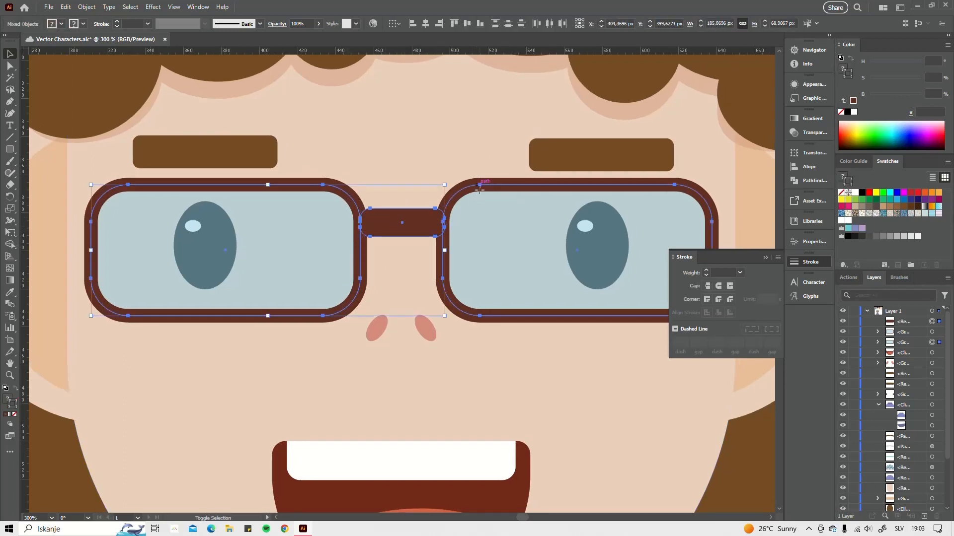
{"action": "key", "text": "ctrl+g"}
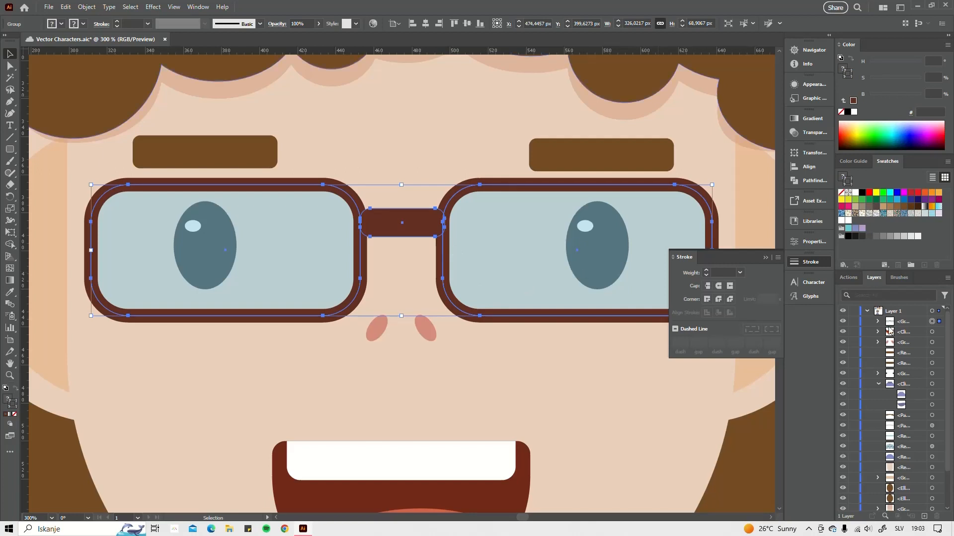
- Target only the blue glass shape of the lens on the left side of the face and switch to Draw Inside mode
{"action": "left_click", "coordinate": [878, 322]}
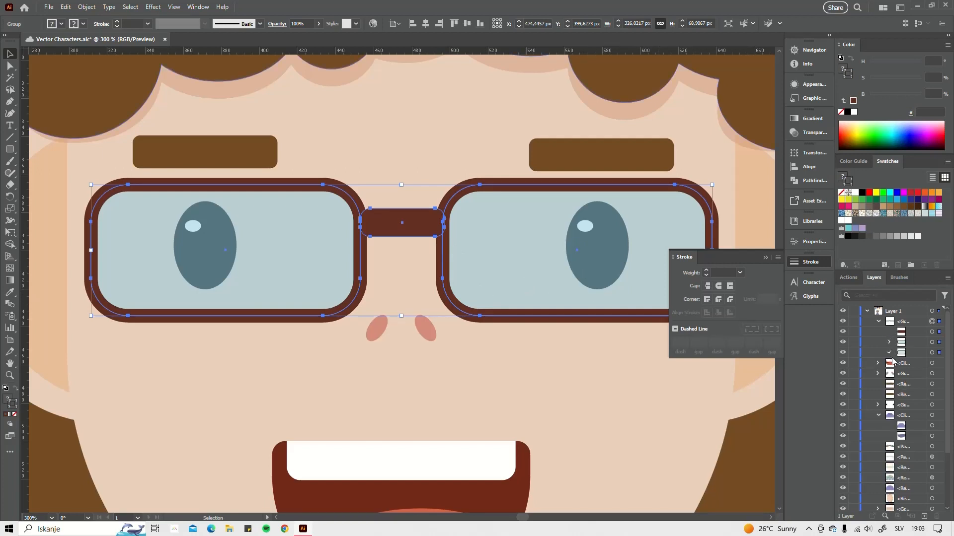
{"action": "left_click", "coordinate": [890, 352]}
{"action": "left_click", "coordinate": [932, 373]}
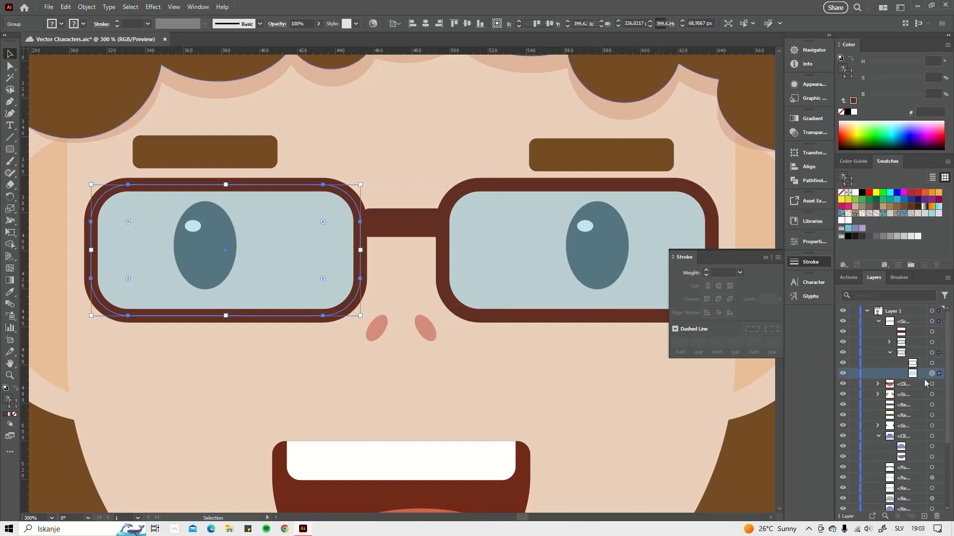
{"action": "left_click", "coordinate": [10, 426]}
{"action": "left_click", "coordinate": [9, 425]}
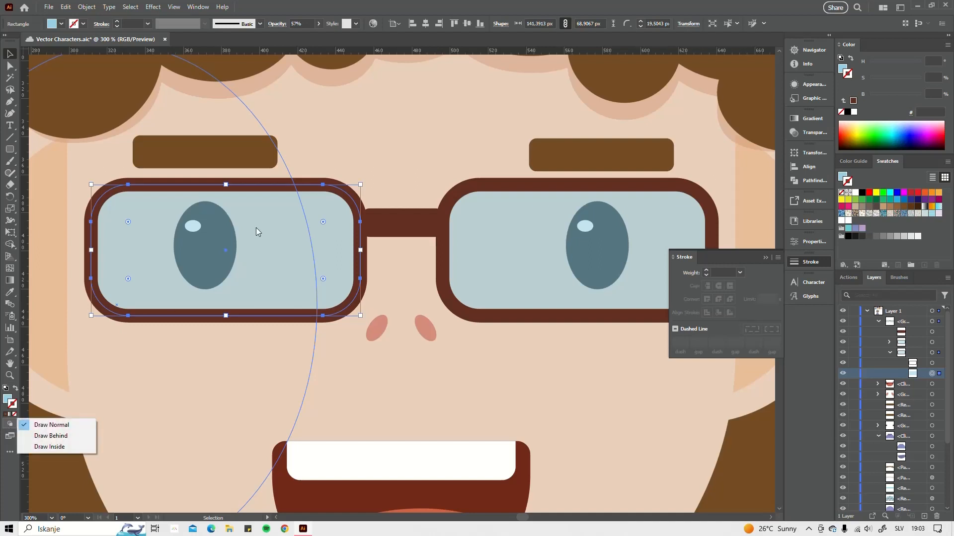
{"action": "left_click", "coordinate": [49, 447]}
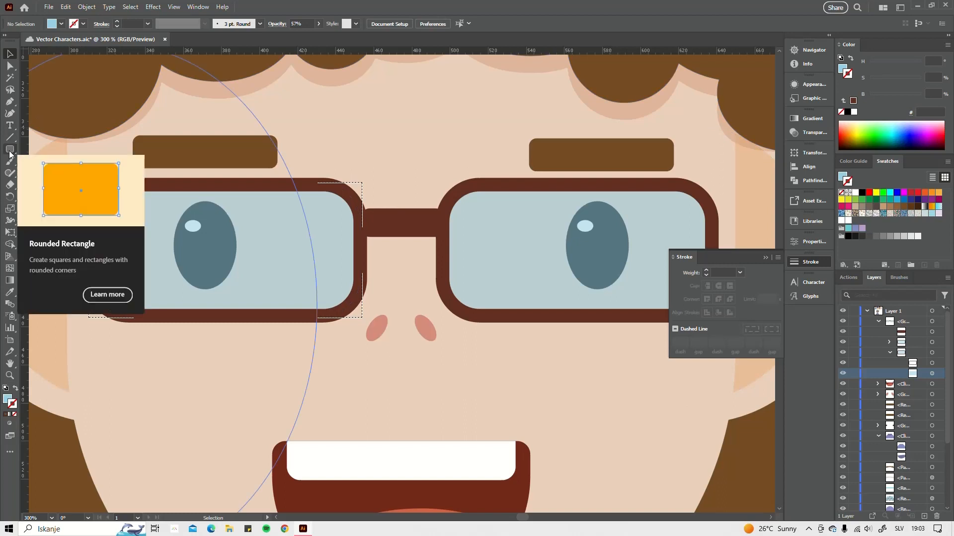
- Draw a tall rounded rectangle about 12 × 103 px across the lens, beside the pupil, and fill it with white
{"action": "left_click_drag", "start_coordinate": [296, 149], "coordinate": [265, 325]}
{"action": "key", "text": "ctrl+z"}
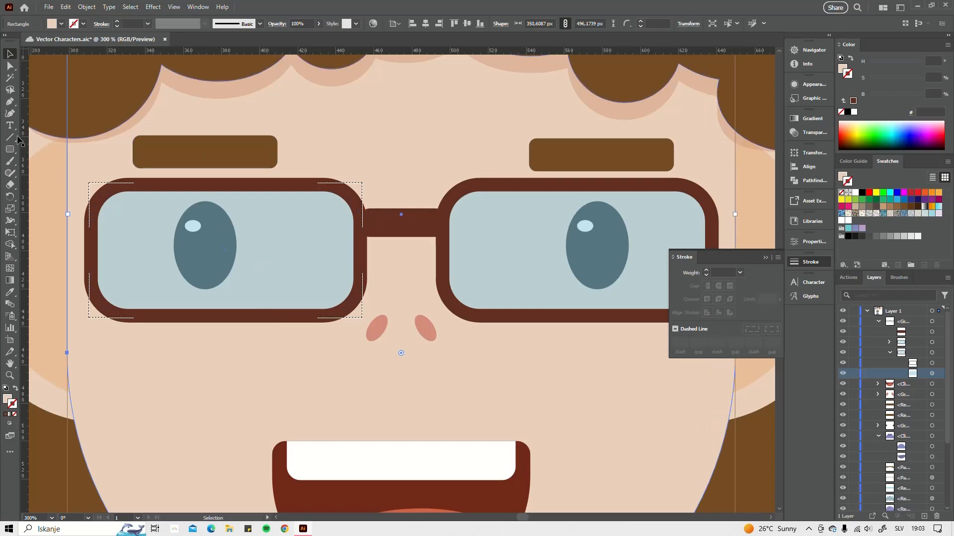
{"action": "left_click", "coordinate": [11, 155]}
{"action": "left_click_drag", "start_coordinate": [281, 155], "coordinate": [304, 354]}
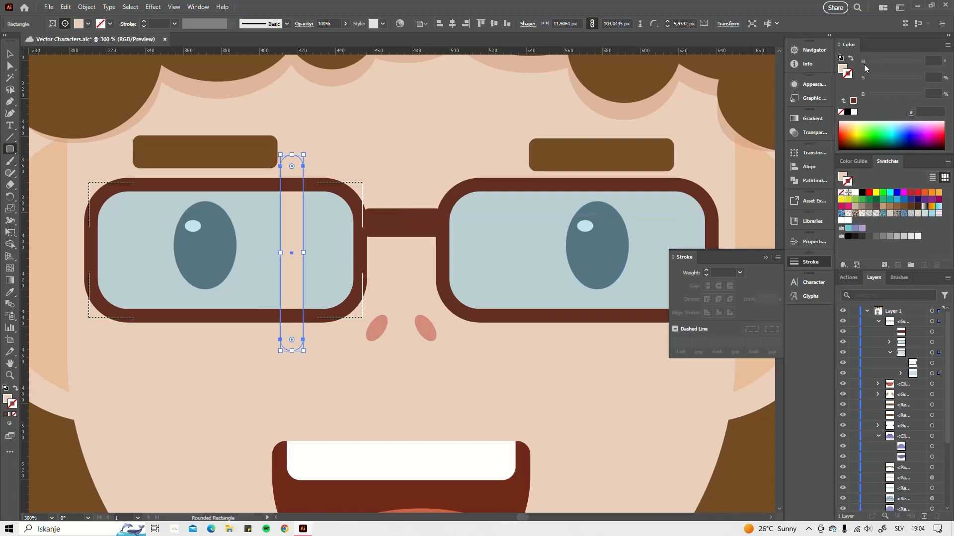
{"action": "left_click", "coordinate": [841, 69]}
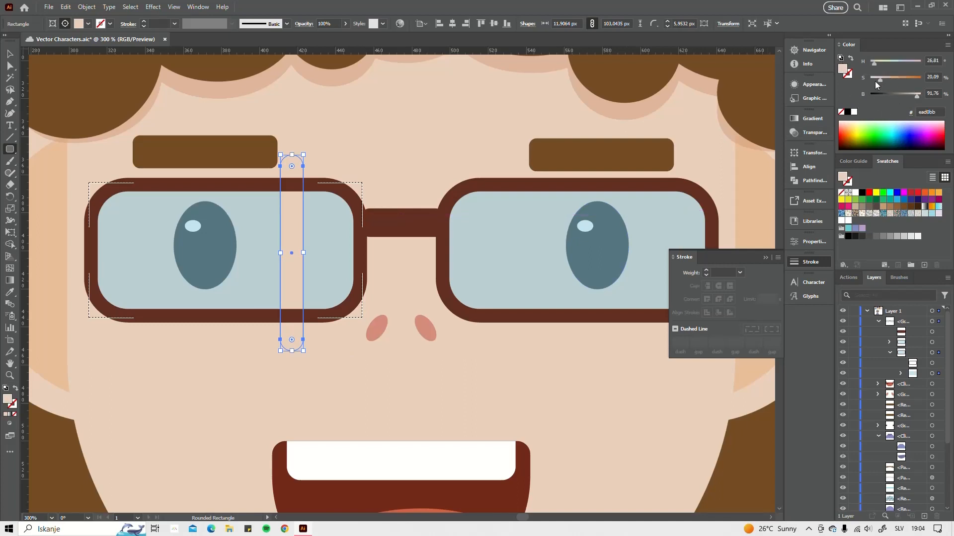
{"action": "left_click_drag", "start_coordinate": [878, 80], "coordinate": [923, 97]}
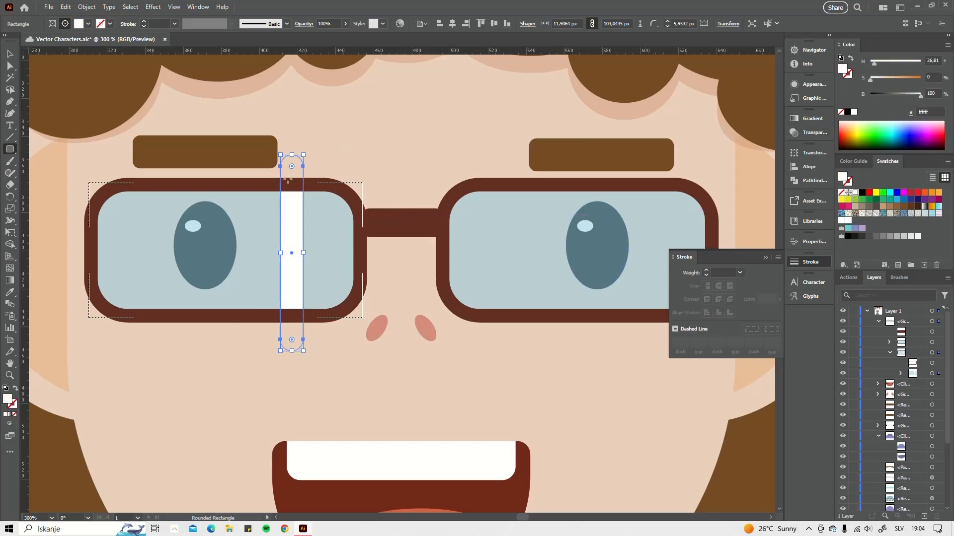
- Turn the white strip into two parallel diagonal reflections, one about 12 px wide and the one nearer the bridge about 17 px
{"action": "left_click", "coordinate": [10, 54]}
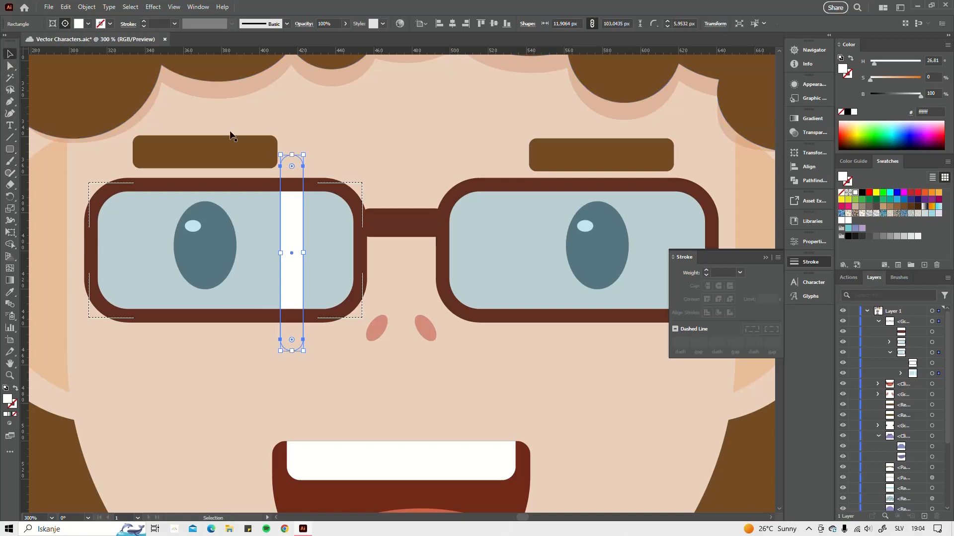
{"action": "left_click_drag", "start_coordinate": [299, 158], "coordinate": [351, 175]}
{"action": "left_click_drag", "start_coordinate": [278, 247], "coordinate": [240, 253]}
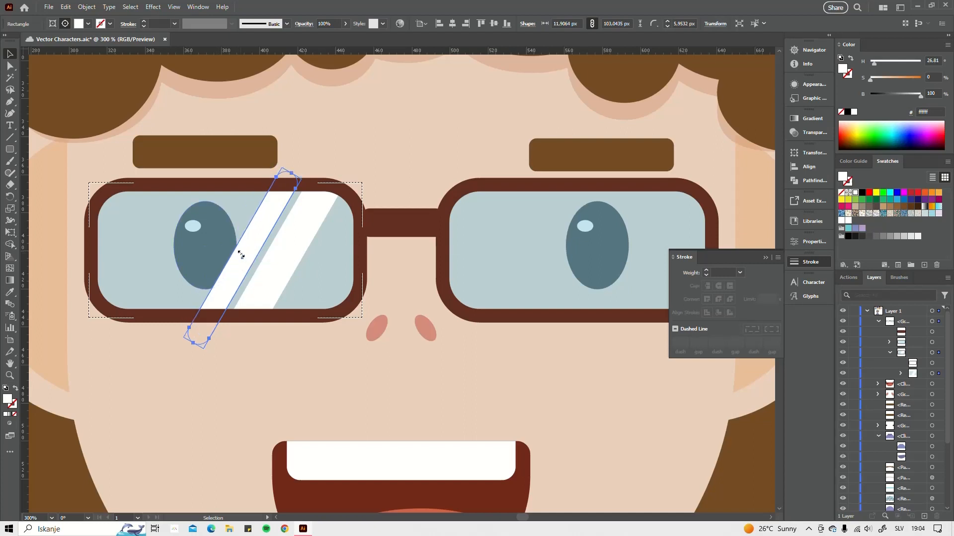
{"action": "left_click", "coordinate": [303, 220]}
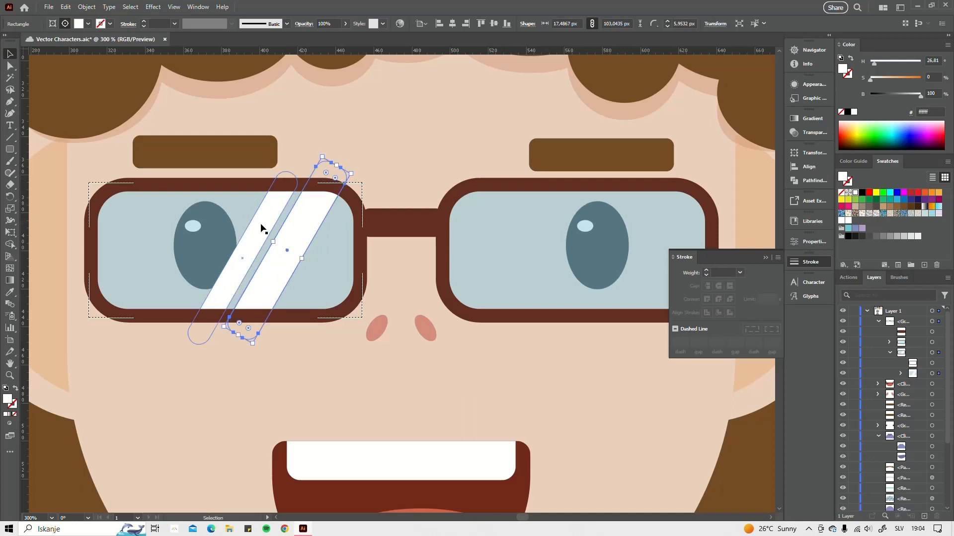
- Lower the opacity of both white reflection strips inside the lens to 72%
{"action": "left_click", "coordinate": [262, 230]}
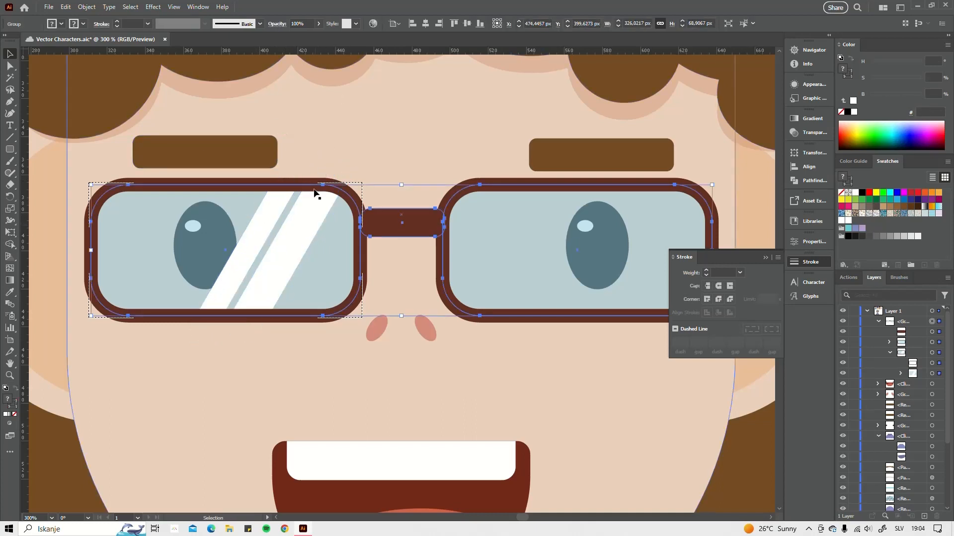
{"action": "left_click", "coordinate": [901, 373]}
{"action": "left_click", "coordinate": [933, 405]}
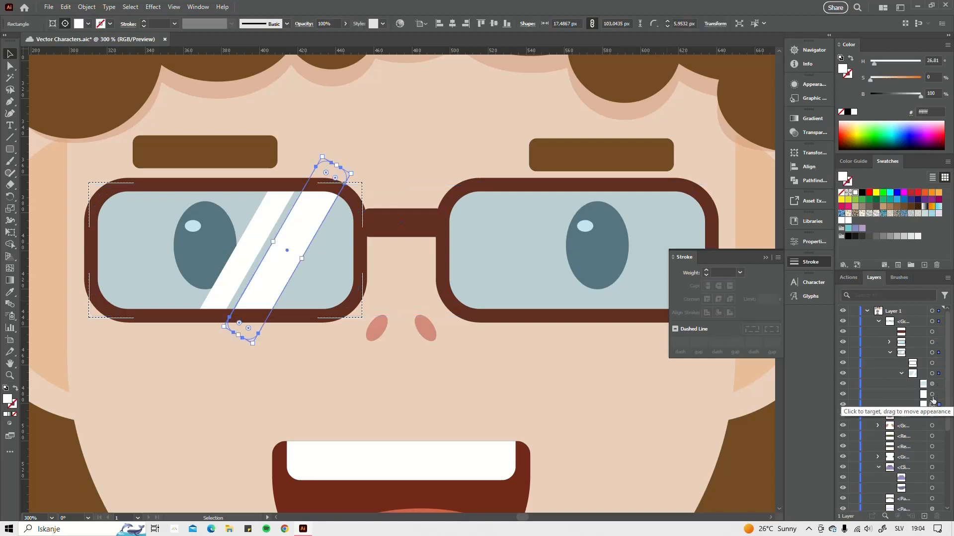
{"action": "left_click", "coordinate": [932, 394], "text": "shift"}
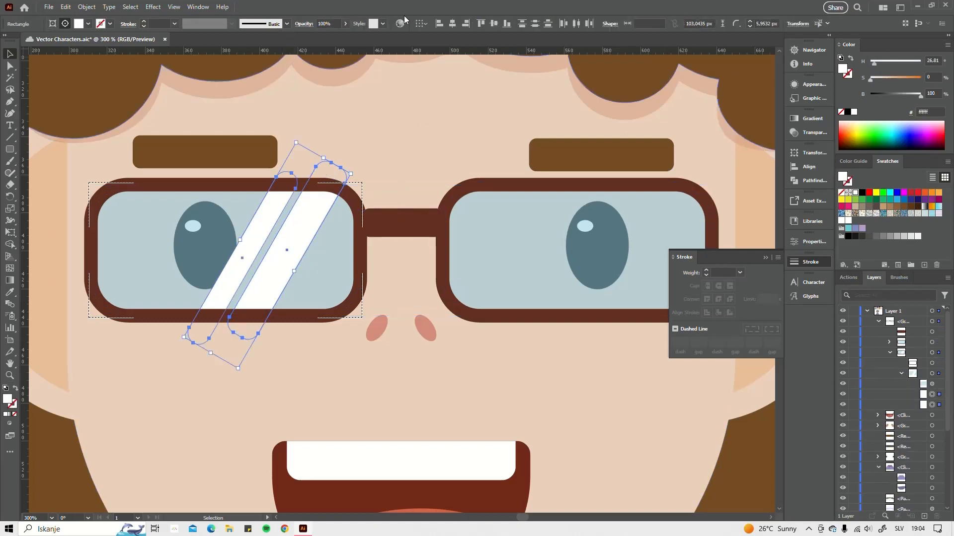
{"action": "left_click", "coordinate": [344, 24]}
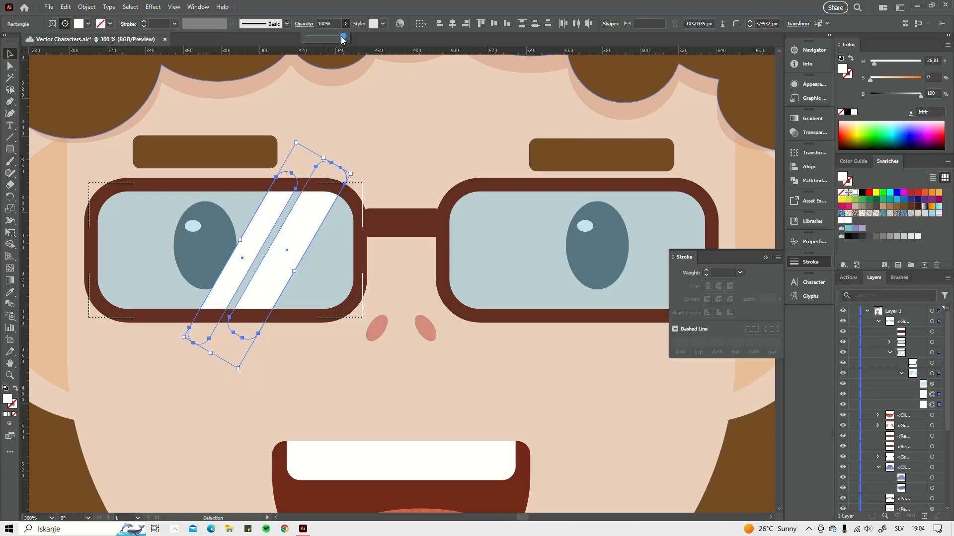
{"action": "left_click_drag", "start_coordinate": [343, 36], "coordinate": [336, 39]}
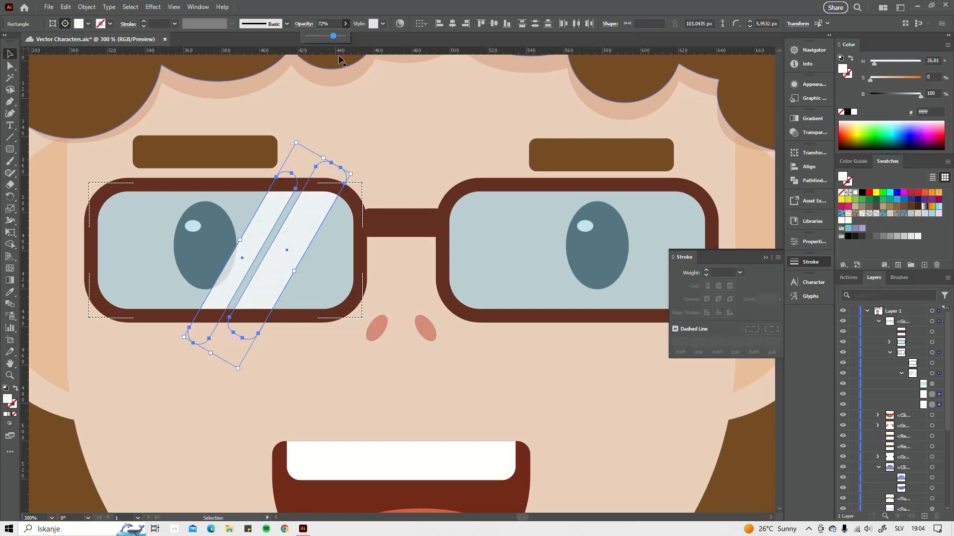
{"action": "left_click", "coordinate": [532, 278]}
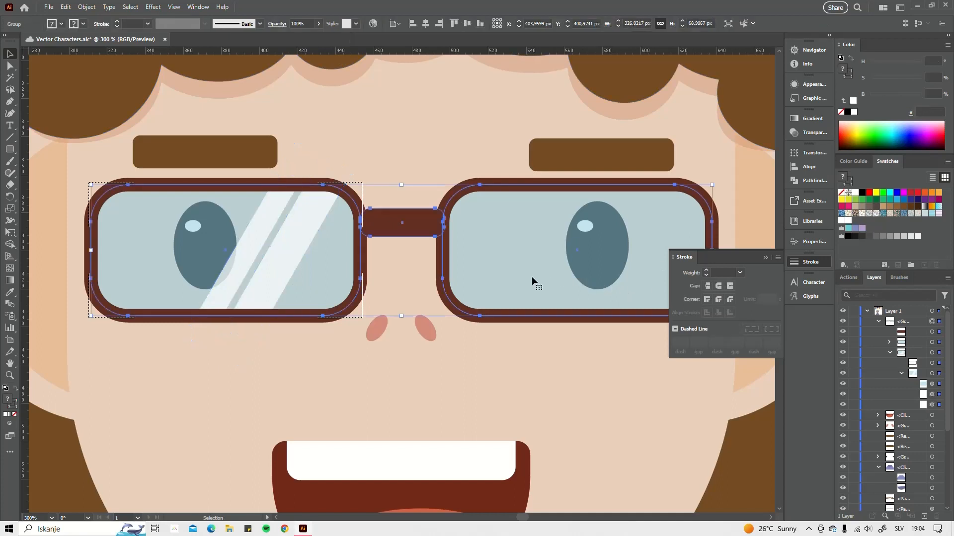
- Target only the blue glass shape of the lens on the right side of the face and apply Draw Inside mode to it
{"action": "left_click", "coordinate": [890, 343]}
{"action": "left_click", "coordinate": [932, 363]}
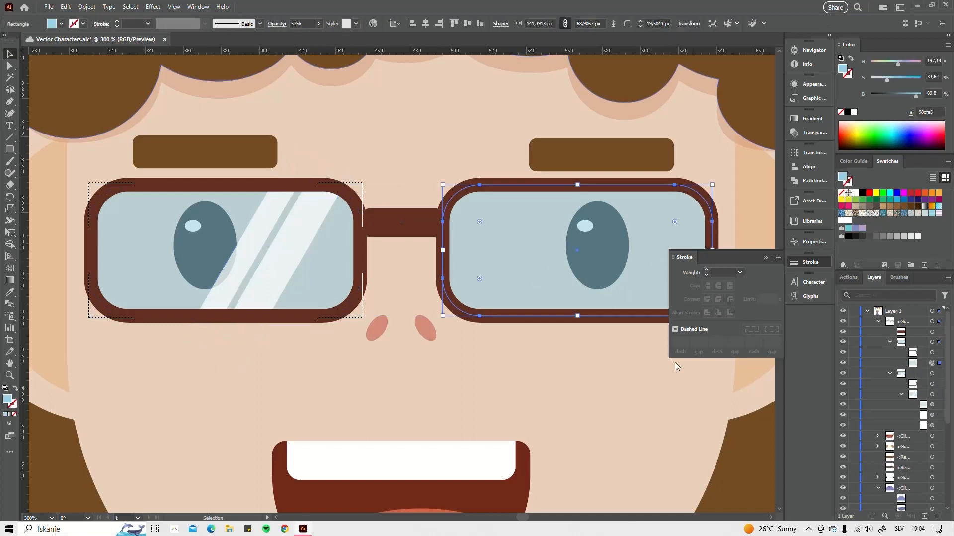
{"action": "left_click", "coordinate": [9, 425]}
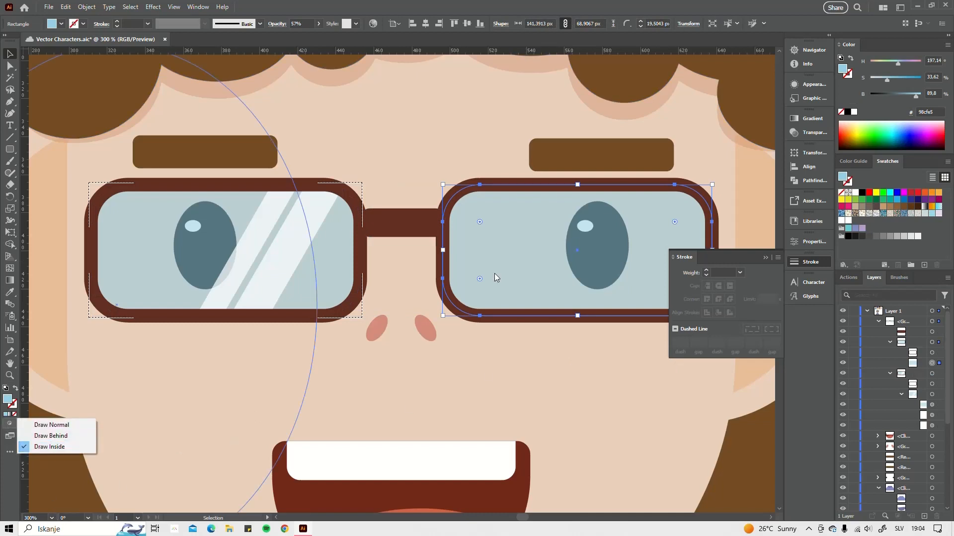
{"action": "left_click", "coordinate": [44, 426]}
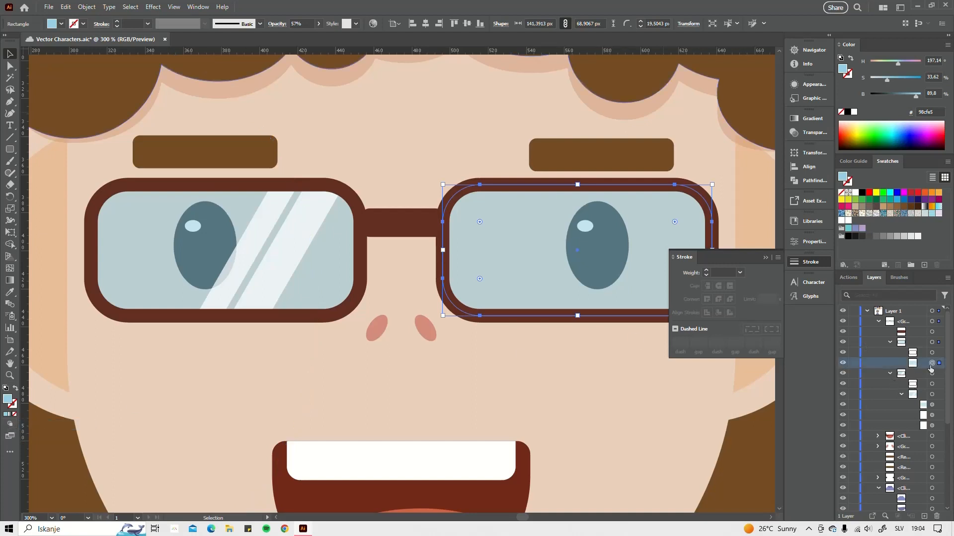
{"action": "left_click", "coordinate": [10, 424]}
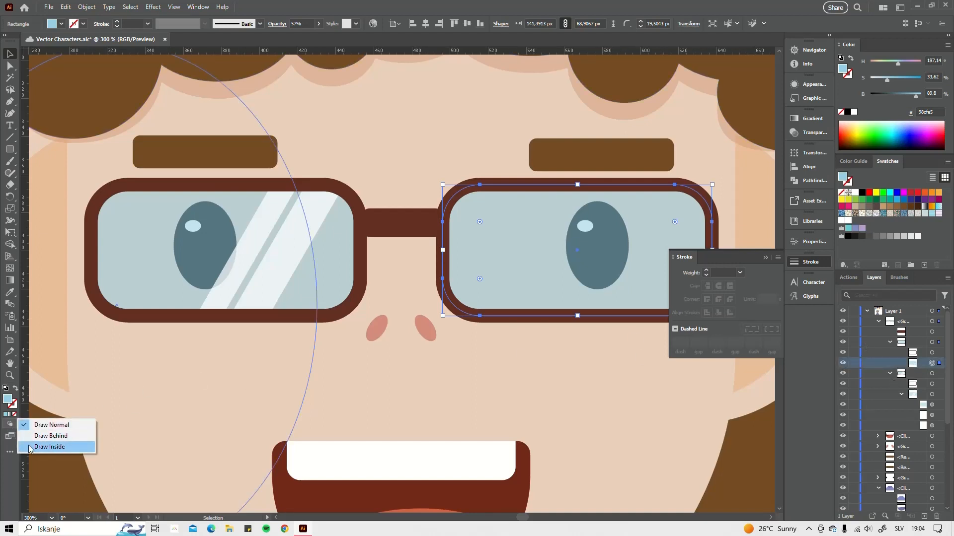
{"action": "left_click", "coordinate": [33, 448]}
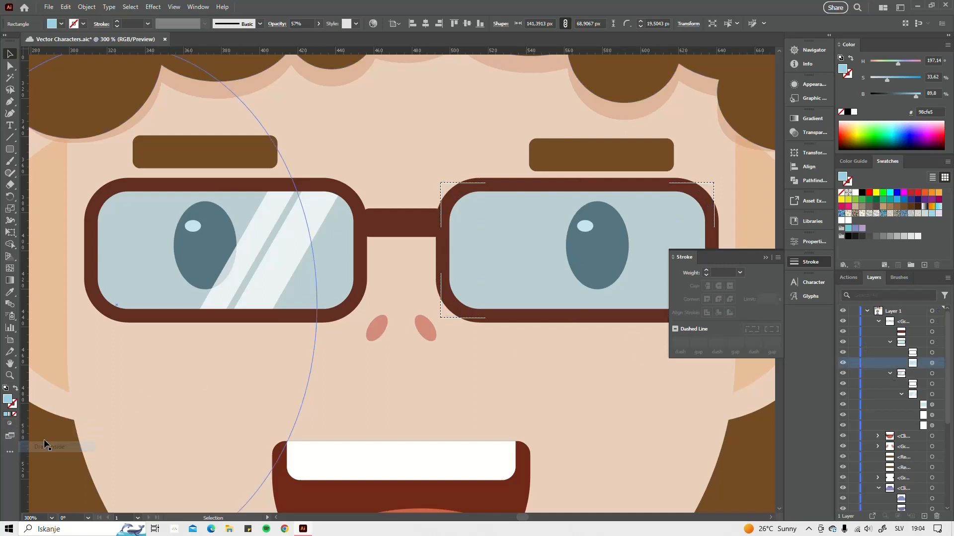
{"action": "left_click", "coordinate": [558, 264]}
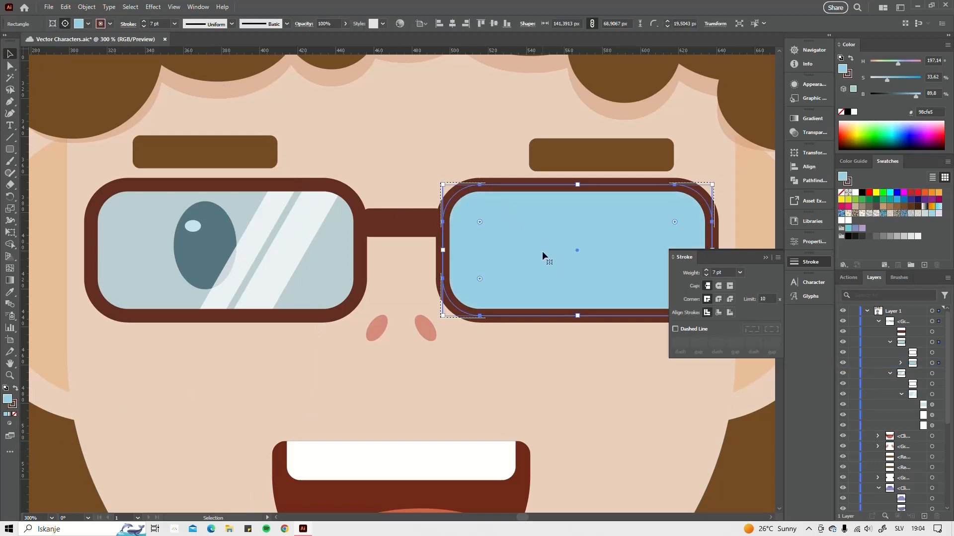
{"action": "left_click", "coordinate": [900, 364]}
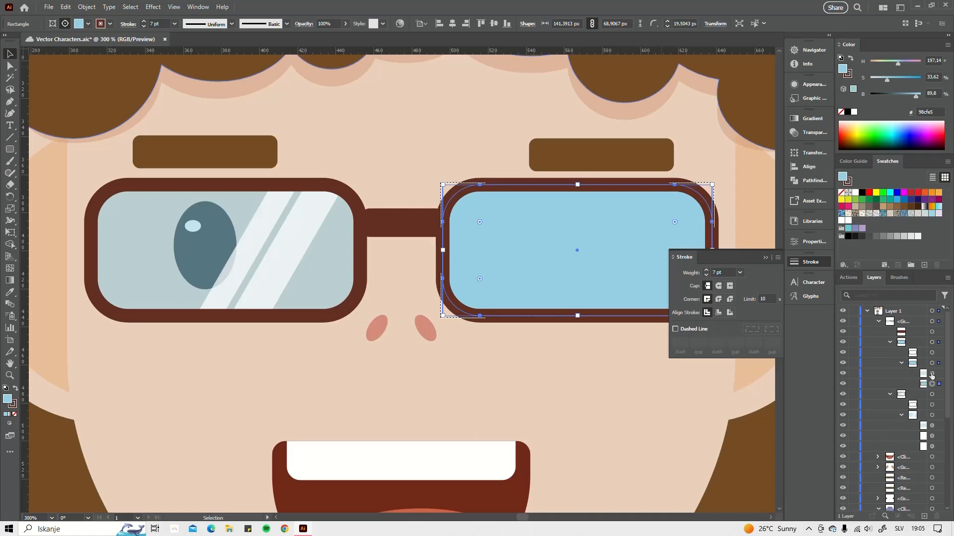
{"action": "key", "text": "ctrl+z"}
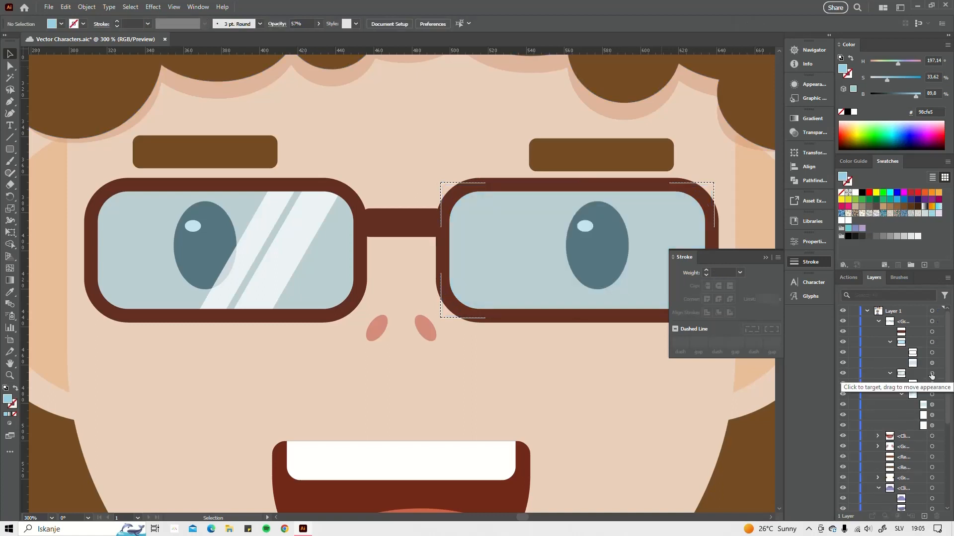
- Copy both white diagonal reflections into the glass of the other lens and place them just beside its pupil, toward the outer frame
{"action": "left_click", "coordinate": [932, 427]}
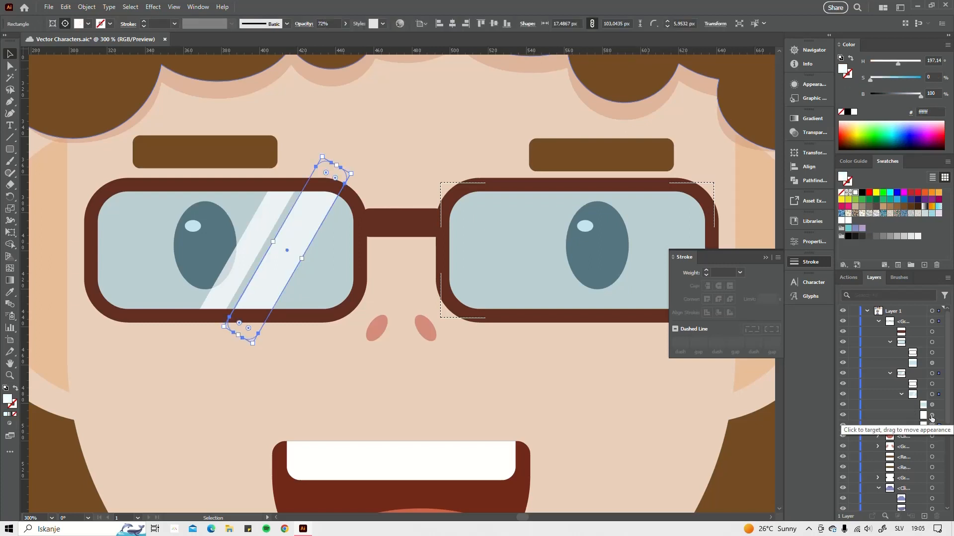
{"action": "left_click", "coordinate": [932, 416], "text": "shift"}
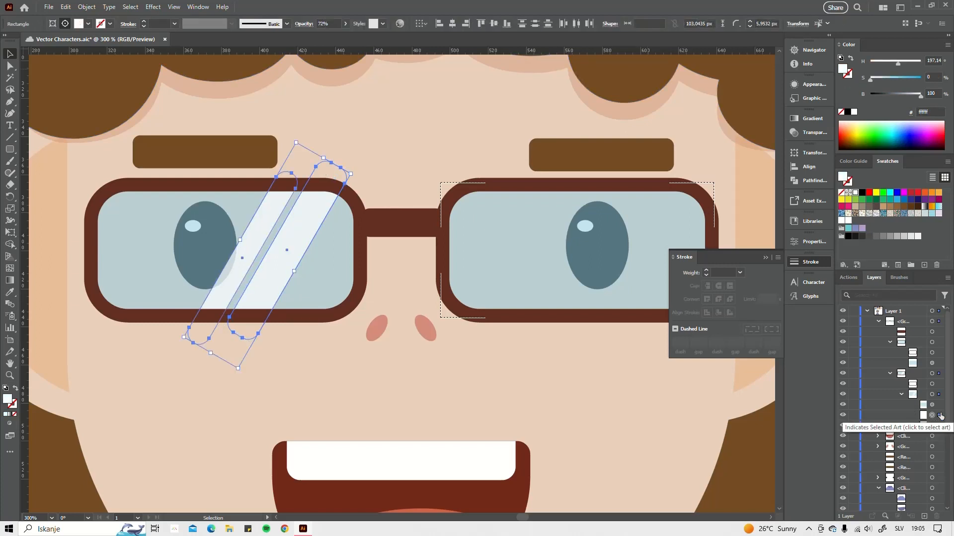
{"action": "left_click", "coordinate": [931, 363]}
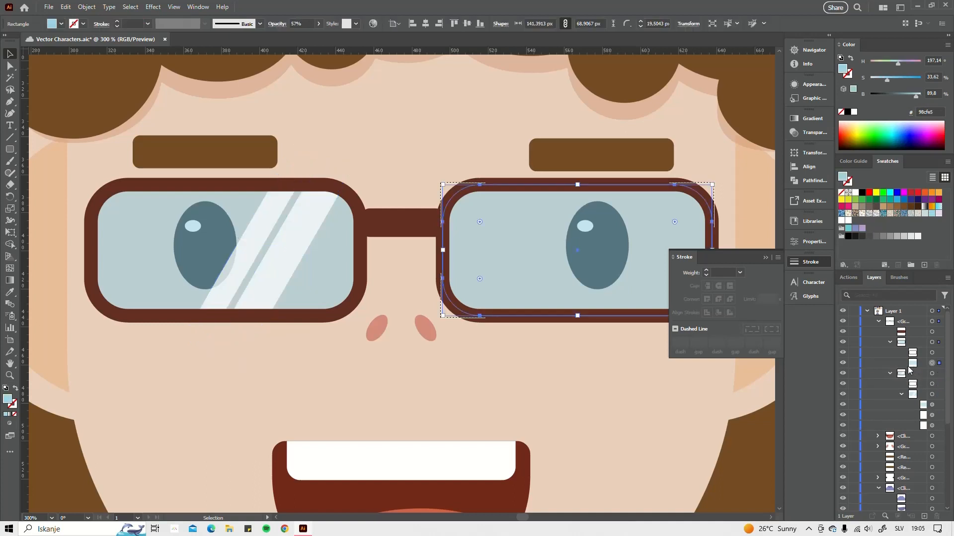
{"action": "key", "text": "ctrl+v"}
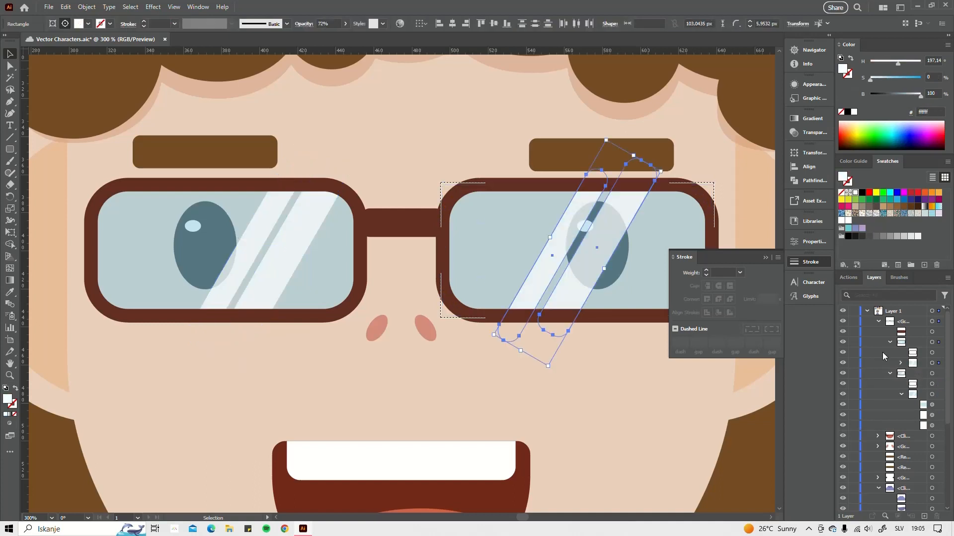
{"action": "left_click_drag", "start_coordinate": [619, 213], "coordinate": [686, 229]}
{"action": "left_click", "coordinate": [765, 257]}
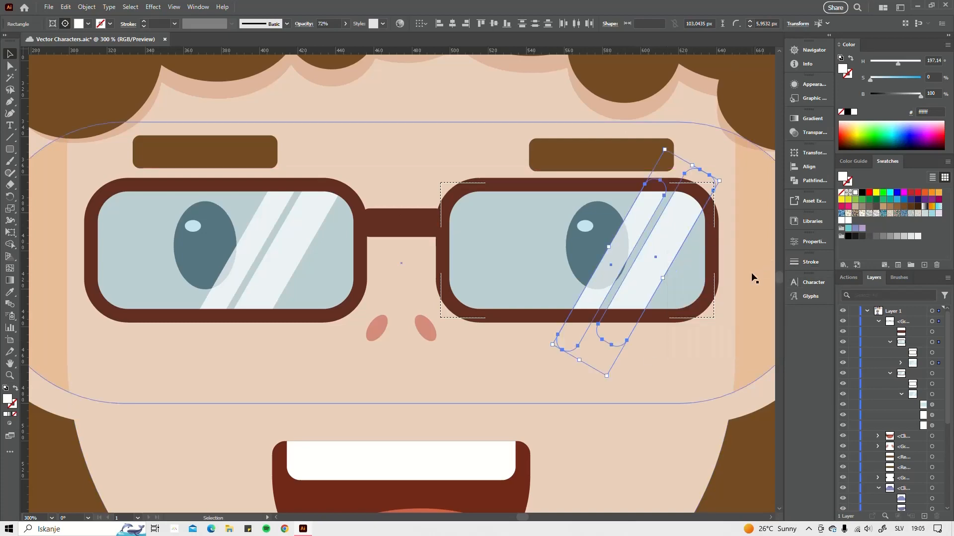
- Bottom-align the two eyebrows and adjust the pair's height so they sit level just above the glasses frame
{"action": "scroll", "coordinate": [494, 286], "scroll_direction": "down", "scroll_amount": 5}
{"action": "mouse_move", "coordinate": [343, 333]}
{"action": "left_mouse_down"}
{"action": "mouse_move", "coordinate": [369, 293]}
{"action": "mouse_move", "coordinate": [383, 305]}
{"action": "mouse_move", "coordinate": [400, 297]}
{"action": "left_mouse_up"}
{"action": "left_click", "coordinate": [379, 318]}
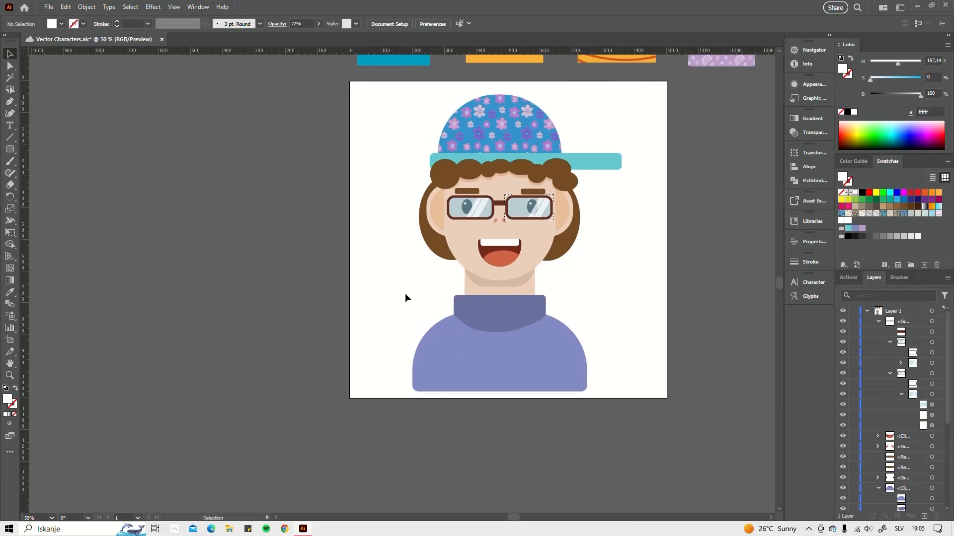
{"action": "scroll", "coordinate": [517, 193], "scroll_direction": "up", "scroll_amount": 4}
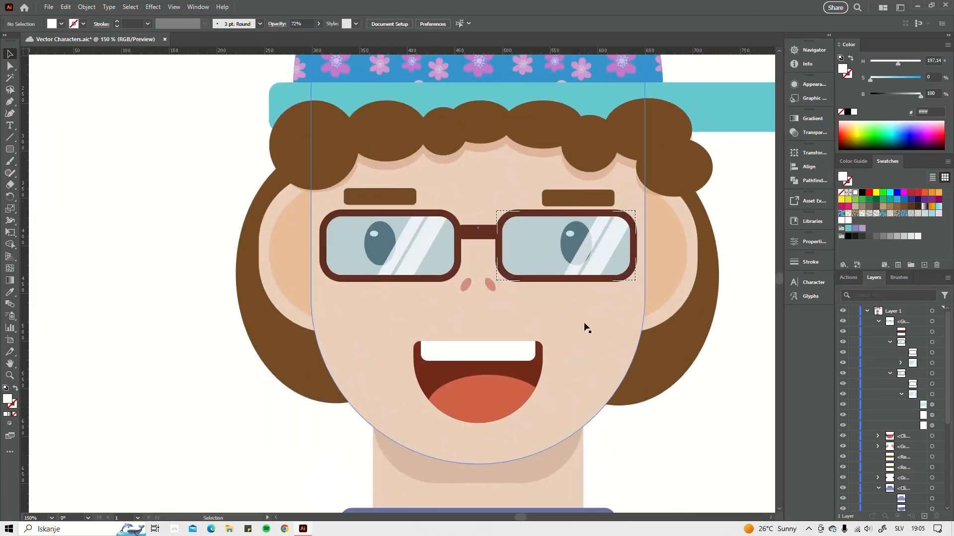
{"action": "left_click", "coordinate": [589, 336]}
{"action": "left_click_drag", "start_coordinate": [585, 338], "coordinate": [586, 332]}
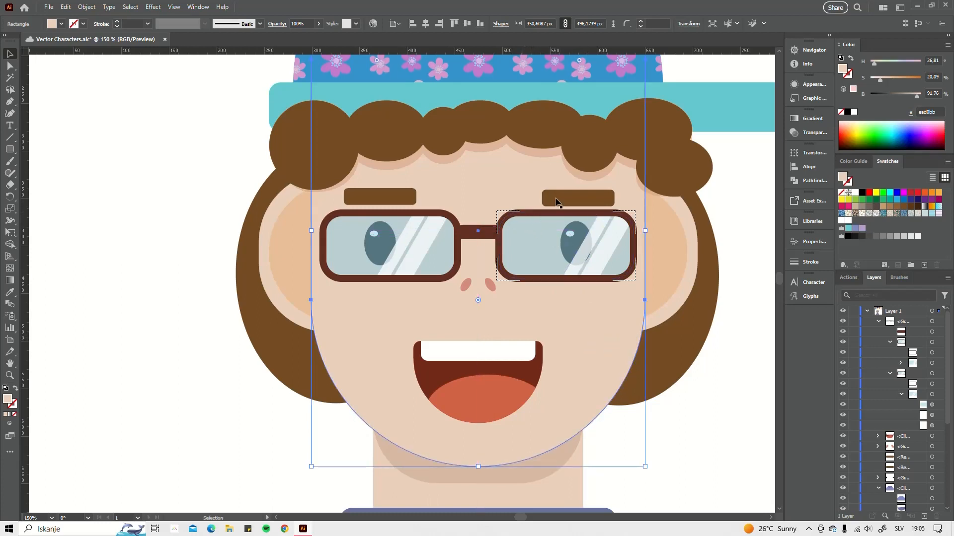
{"action": "left_click", "coordinate": [579, 199]}
{"action": "left_click_drag", "start_coordinate": [563, 201], "coordinate": [565, 196]}
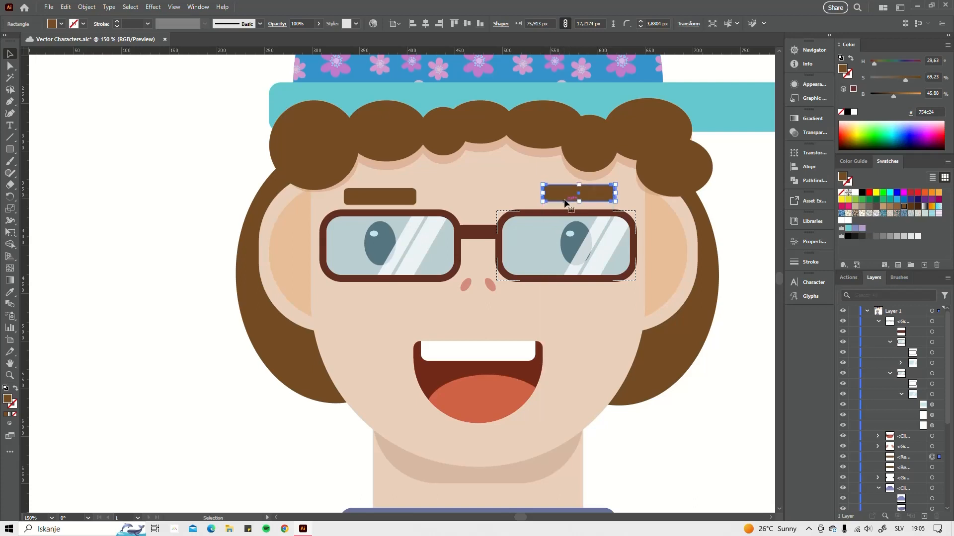
{"action": "left_click", "coordinate": [404, 198], "text": "shift"}
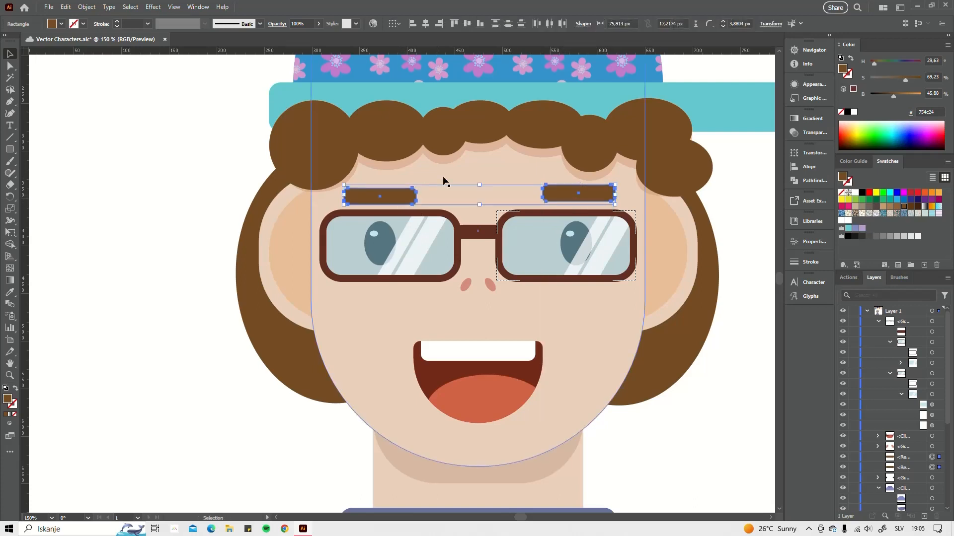
{"action": "left_click", "coordinate": [480, 24]}
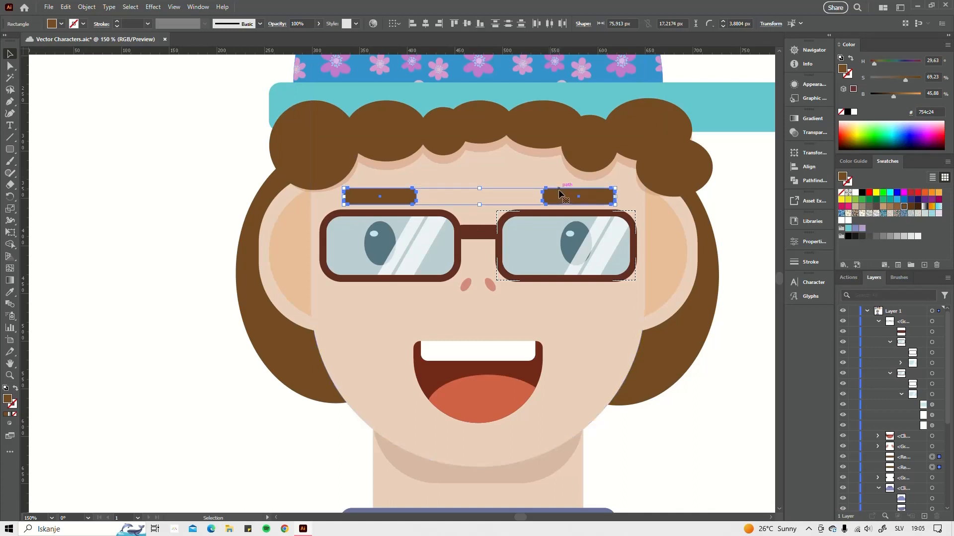
{"action": "left_click_drag", "start_coordinate": [559, 188], "coordinate": [559, 190]}
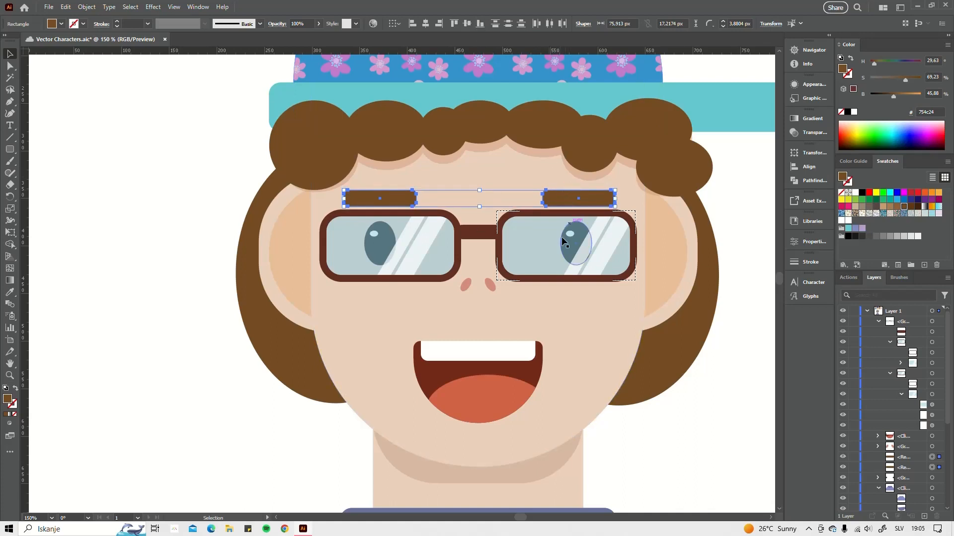
- Move the eyeglasses group slightly lower on the face, to about Y 402.8 px, leaving a gap below the eyebrows
{"action": "left_click_drag", "start_coordinate": [561, 242], "coordinate": [579, 219]}
{"action": "left_click", "coordinate": [458, 255]}
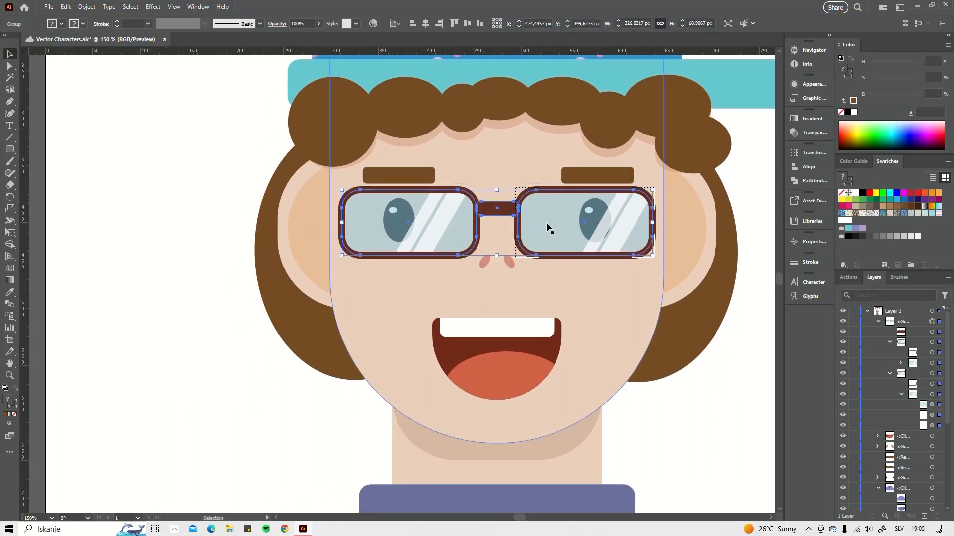
{"action": "left_click_drag", "start_coordinate": [545, 224], "coordinate": [544, 223]}
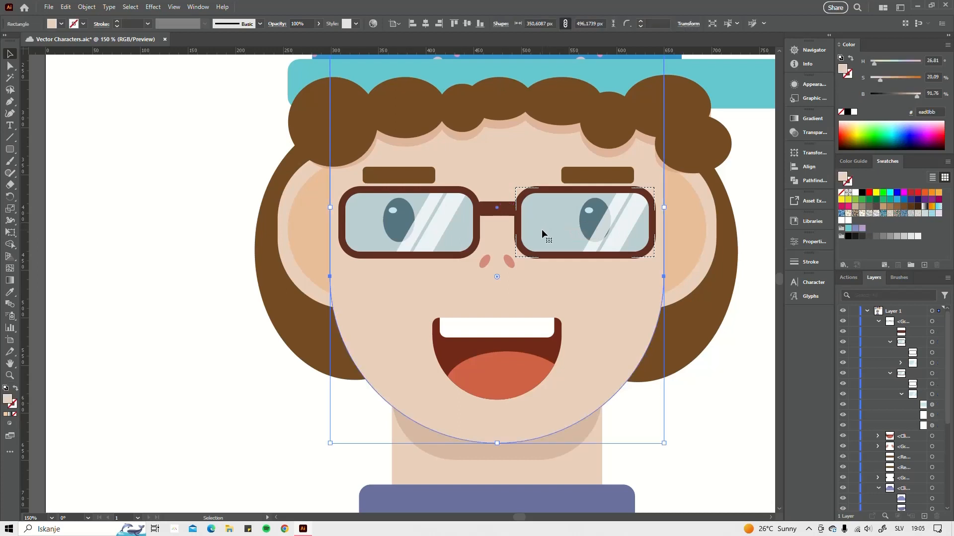
{"action": "key", "text": "ctrl+z"}
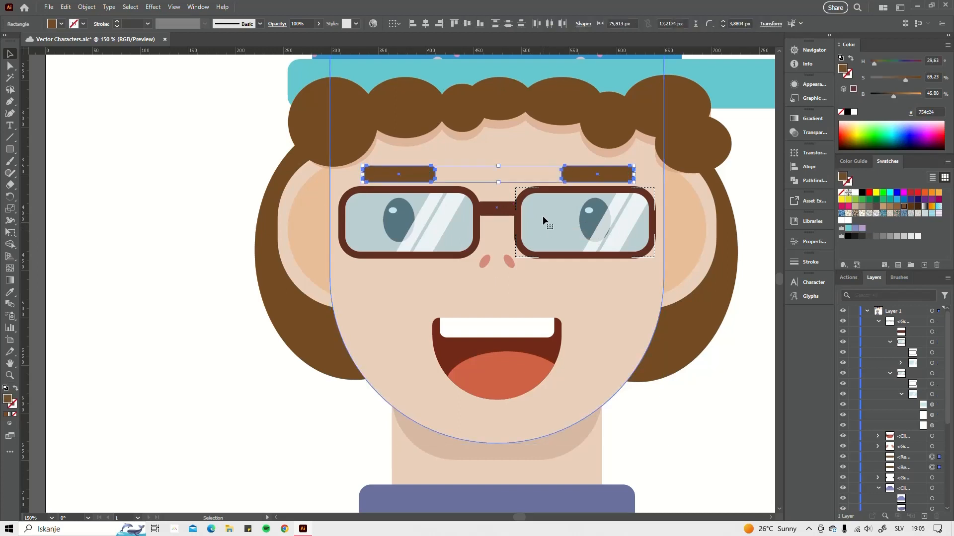
{"action": "left_click", "coordinate": [402, 191]}
{"action": "left_click_drag", "start_coordinate": [420, 193], "coordinate": [417, 196]}
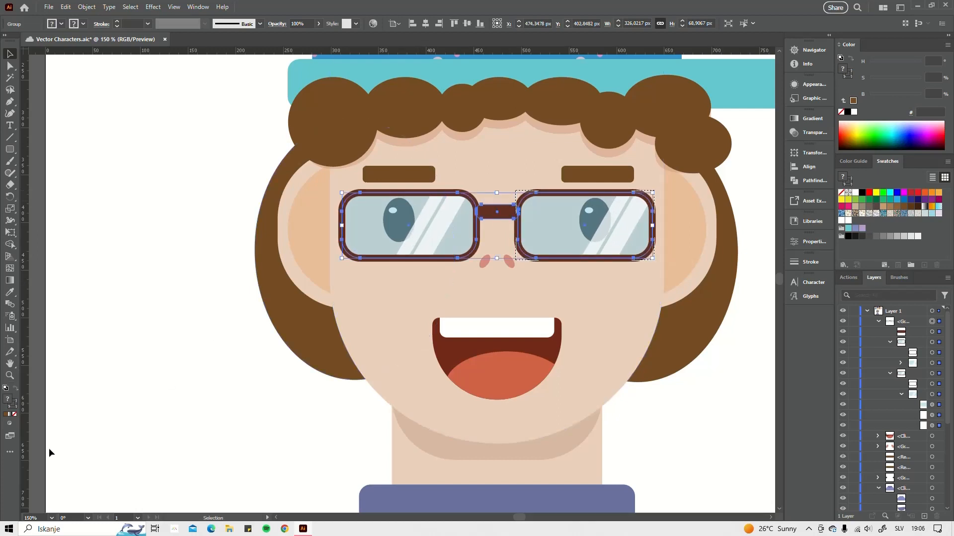
- Return to Draw Normal mode, fine-tune the glasses' position on the face, and save the document
{"action": "left_click", "coordinate": [9, 424]}
{"action": "left_click", "coordinate": [47, 425]}
{"action": "left_click_drag", "start_coordinate": [438, 194], "coordinate": [433, 199]}
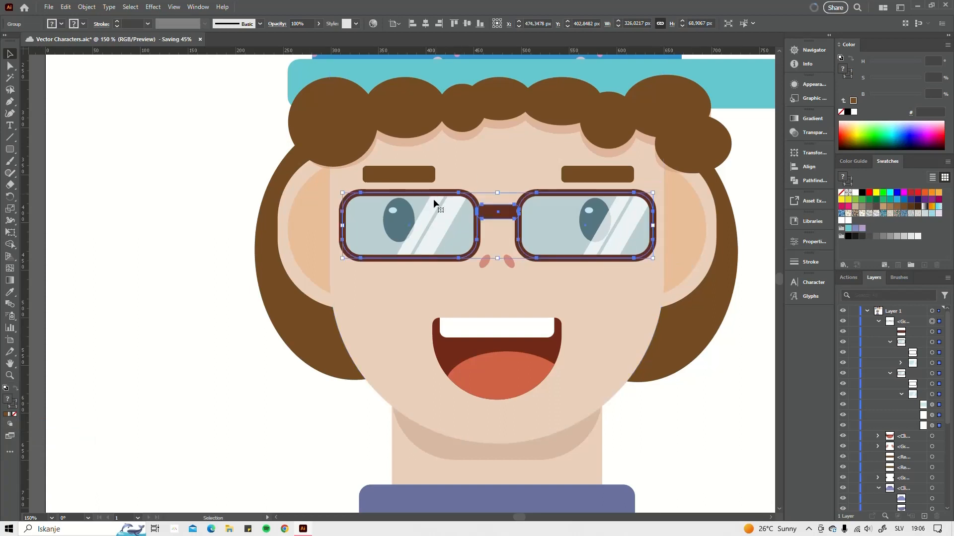
{"action": "left_click", "coordinate": [208, 180]}
- Shrink the ears group behind the head to about 442 px wide and 127 px high
{"action": "scroll", "coordinate": [228, 188], "scroll_direction": "down", "scroll_amount": 3}
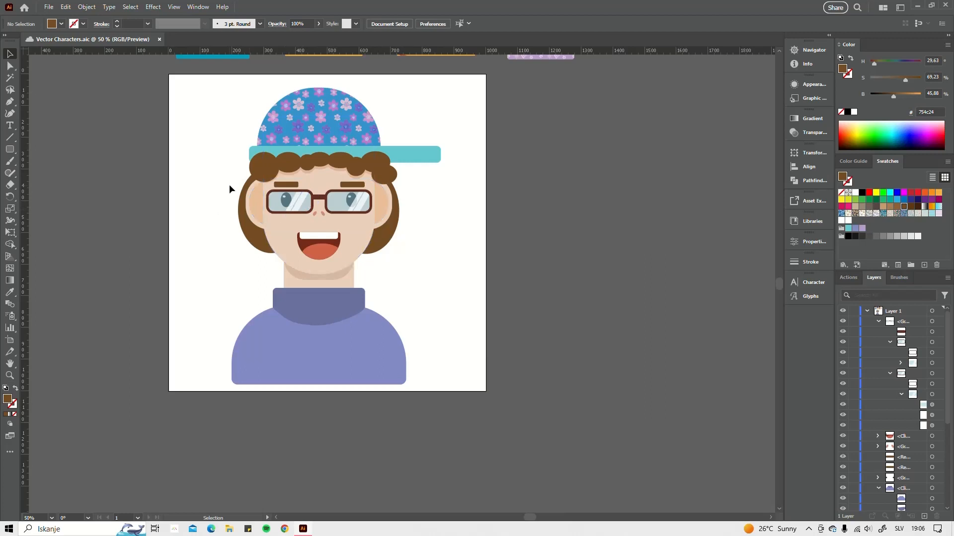
{"action": "left_click_drag", "start_coordinate": [261, 212], "coordinate": [380, 230]}
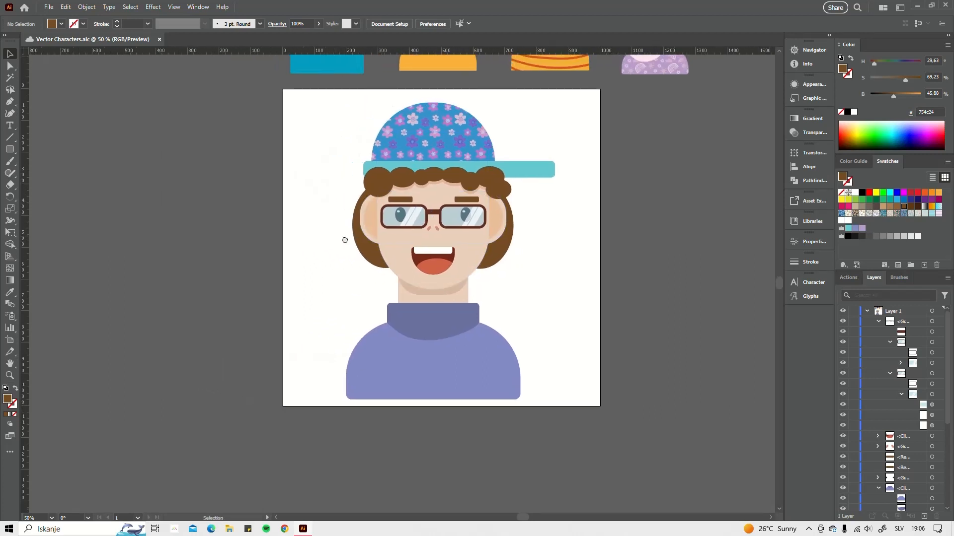
{"action": "left_click_drag", "start_coordinate": [354, 312], "coordinate": [399, 287]}
{"action": "scroll", "coordinate": [375, 290], "scroll_direction": "down", "scroll_amount": 1}
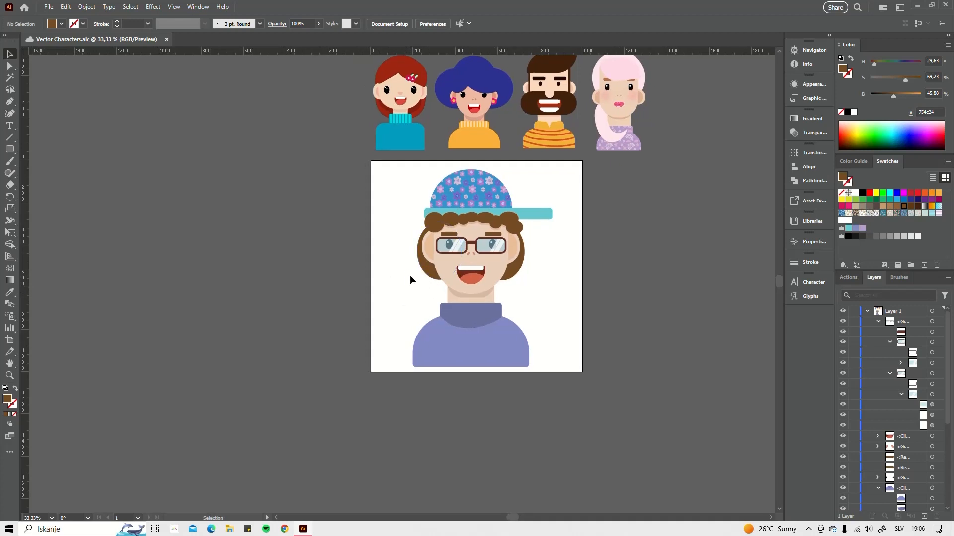
{"action": "left_click", "coordinate": [423, 255]}
{"action": "scroll", "coordinate": [422, 256], "scroll_direction": "up", "scroll_amount": 5}
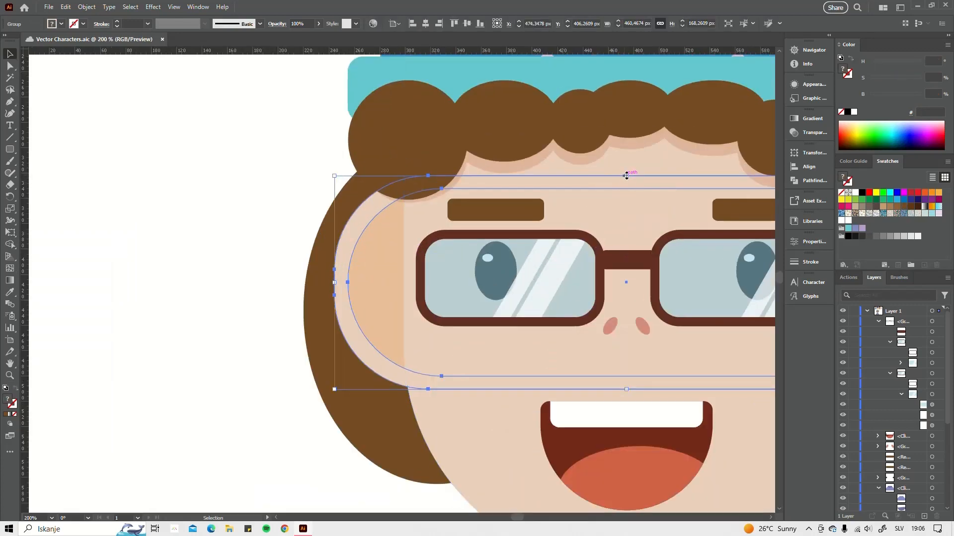
{"action": "left_click_drag", "start_coordinate": [624, 174], "coordinate": [630, 225]}
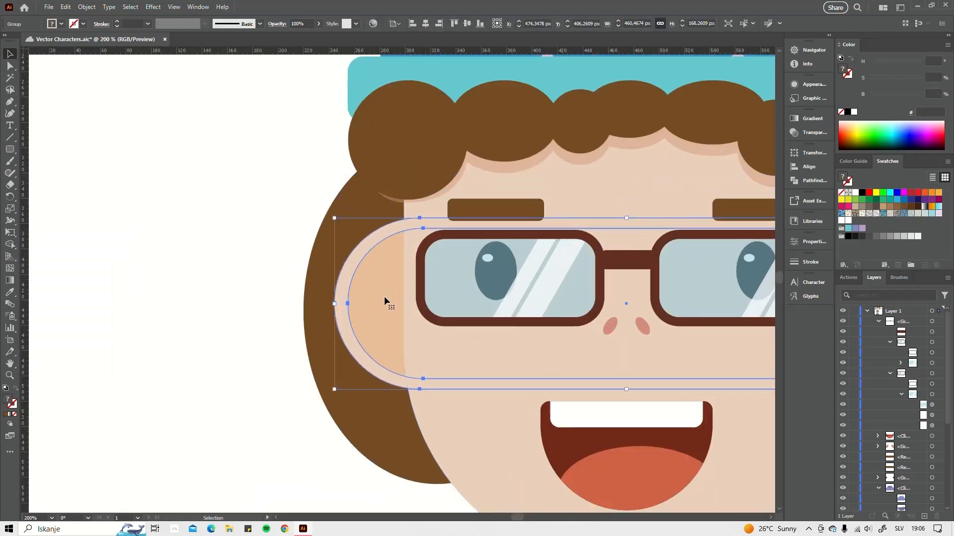
{"action": "left_click_drag", "start_coordinate": [341, 309], "coordinate": [372, 303]}
{"action": "scroll", "coordinate": [372, 303], "scroll_direction": "down", "scroll_amount": 3}
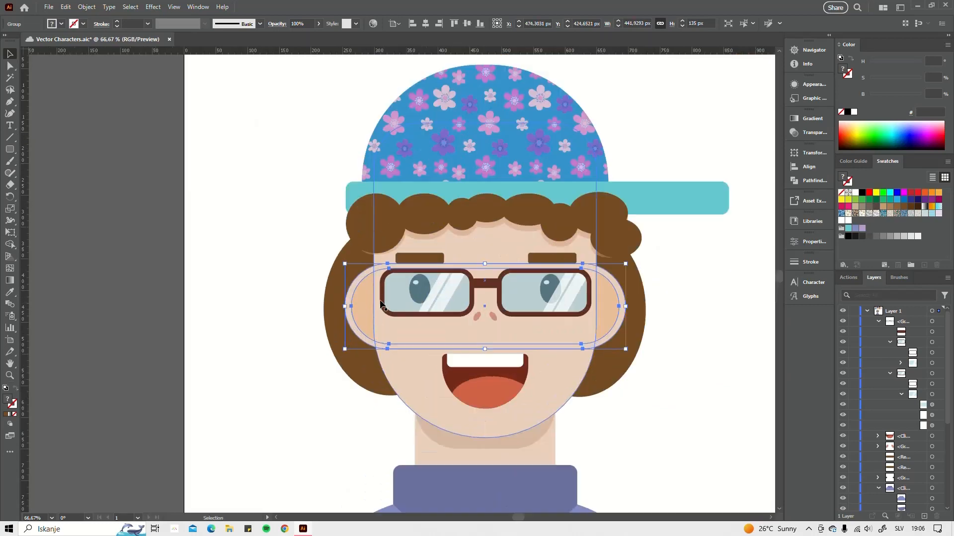
{"action": "left_click_drag", "start_coordinate": [485, 349], "coordinate": [484, 344]}
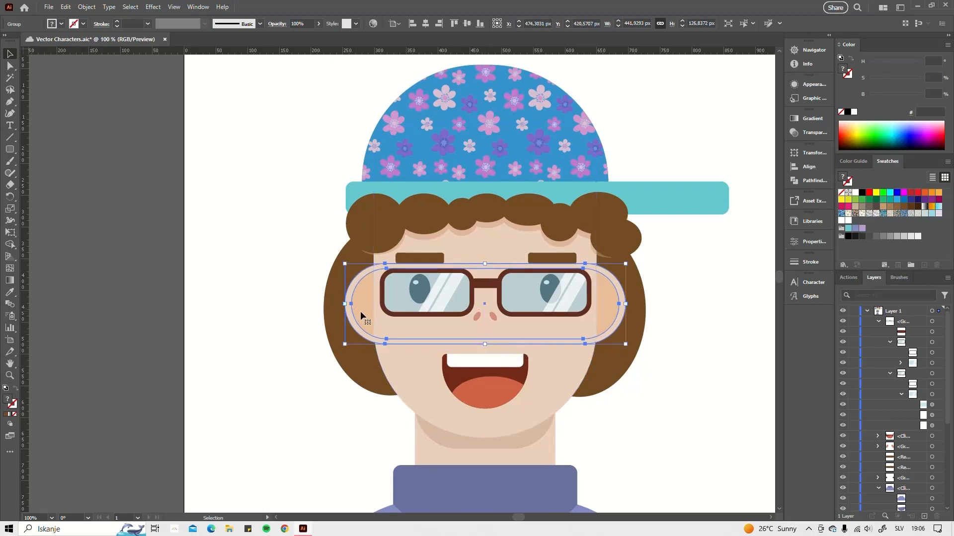
- Isolate the ears group, narrow the darker inner-ear shape to about 415 px wide, and reposition it inside the outer ears
{"action": "scroll", "coordinate": [352, 303], "scroll_direction": "up", "scroll_amount": 3}
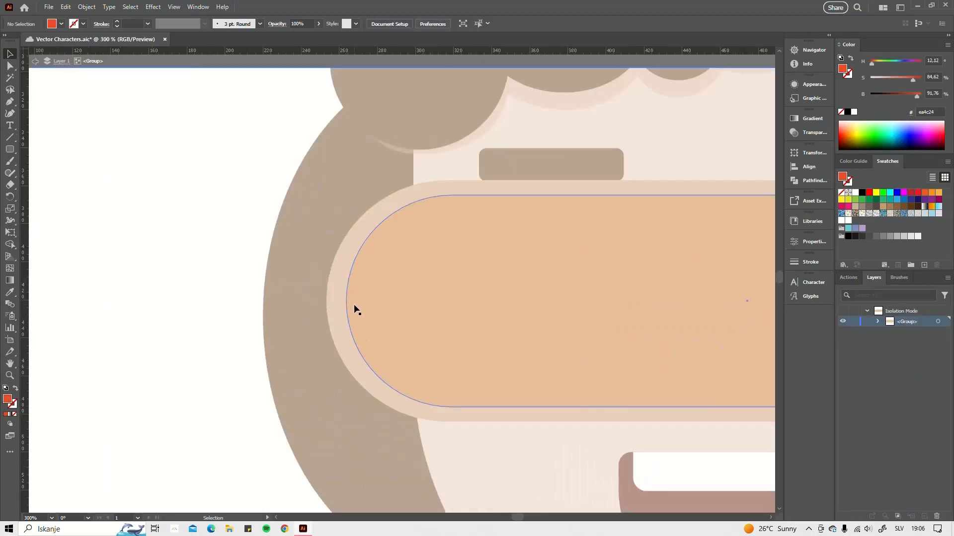
{"action": "left_click", "coordinate": [353, 311]}
{"action": "left_click_drag", "start_coordinate": [347, 303], "coordinate": [359, 304]}
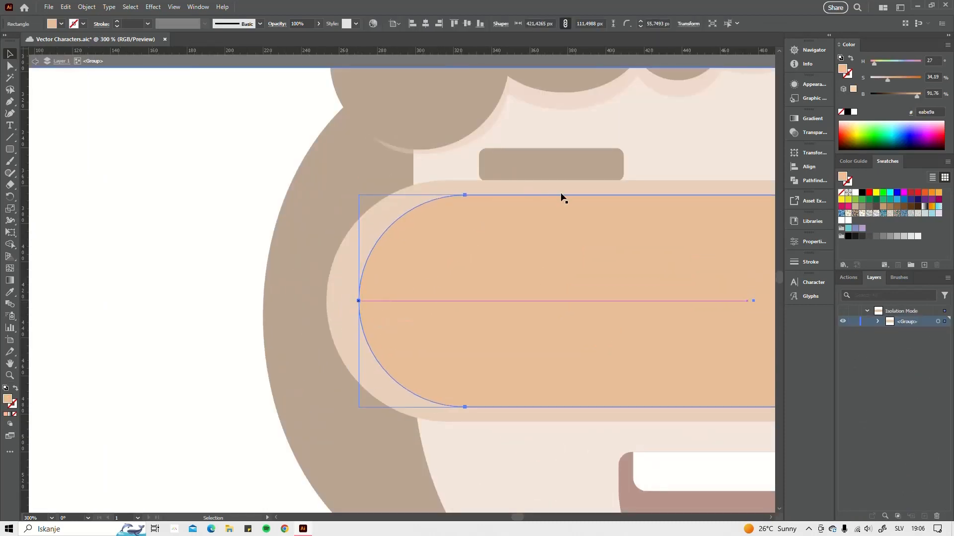
{"action": "scroll", "coordinate": [568, 210], "scroll_direction": "down", "scroll_amount": 2}
{"action": "left_click_drag", "start_coordinate": [641, 297], "coordinate": [645, 294]}
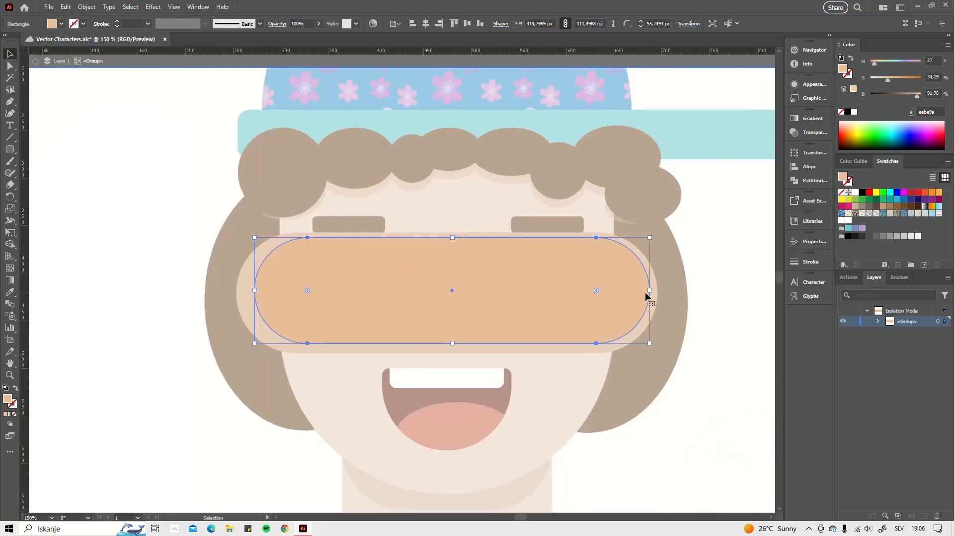
{"action": "left_click_drag", "start_coordinate": [499, 278], "coordinate": [479, 276]}
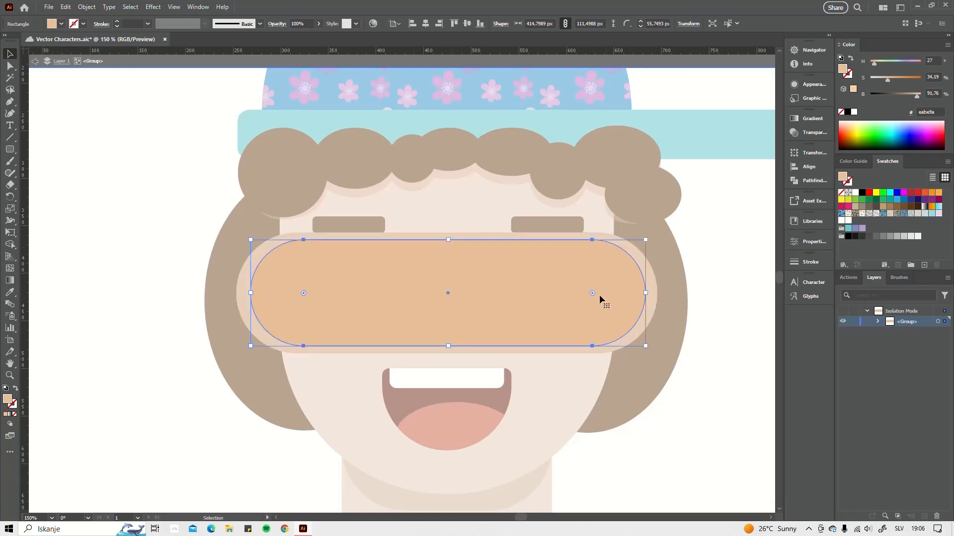
- Adjust the inner-ear shape's corner rounding, reduce its height to about 98 px, centre it in the ears, and leave isolation mode
{"action": "left_click_drag", "start_coordinate": [592, 293], "coordinate": [603, 284]}
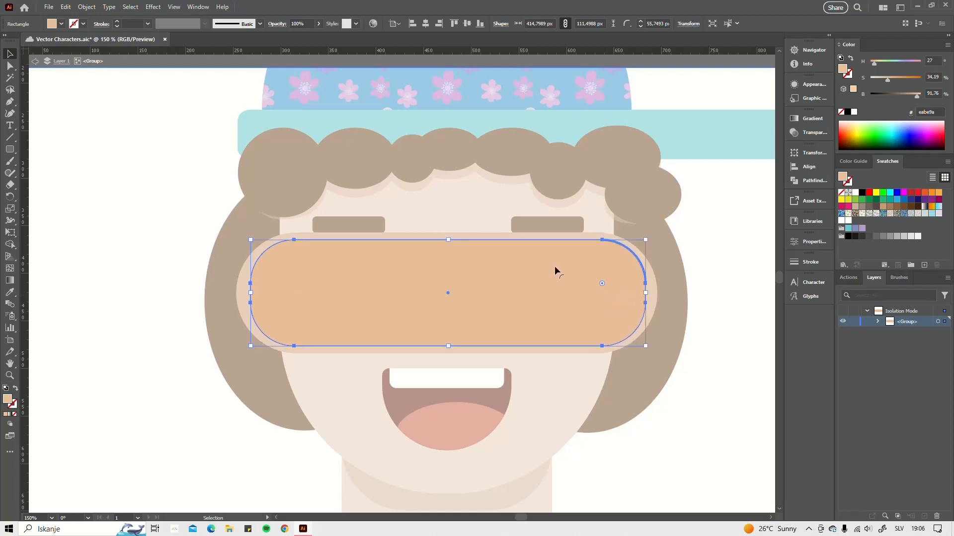
{"action": "left_click_drag", "start_coordinate": [449, 239], "coordinate": [451, 253]}
{"action": "left_click_drag", "start_coordinate": [512, 293], "coordinate": [502, 296]}
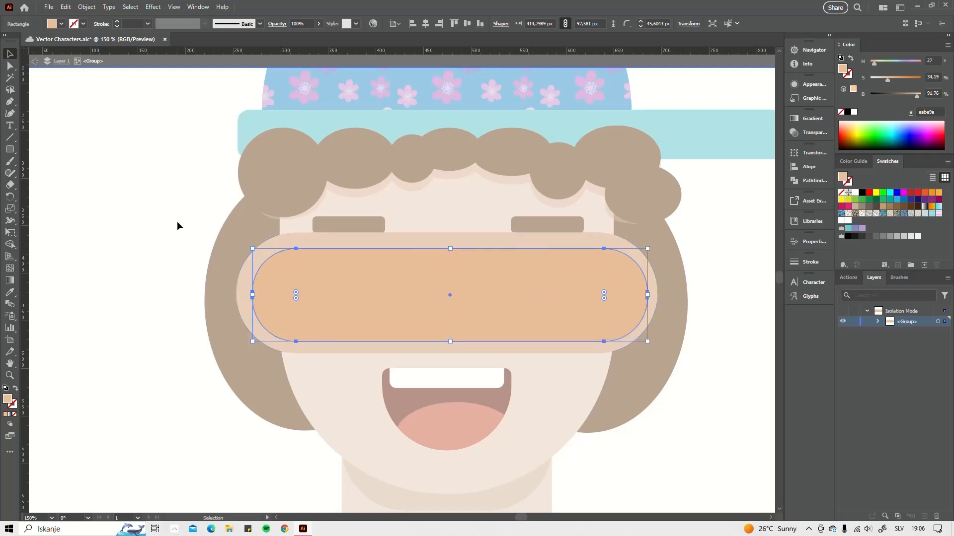
{"action": "double_click", "coordinate": [117, 207]}
{"action": "scroll", "coordinate": [203, 225], "scroll_direction": "down", "scroll_amount": 3}
{"action": "left_click_drag", "start_coordinate": [191, 225], "coordinate": [199, 228]}
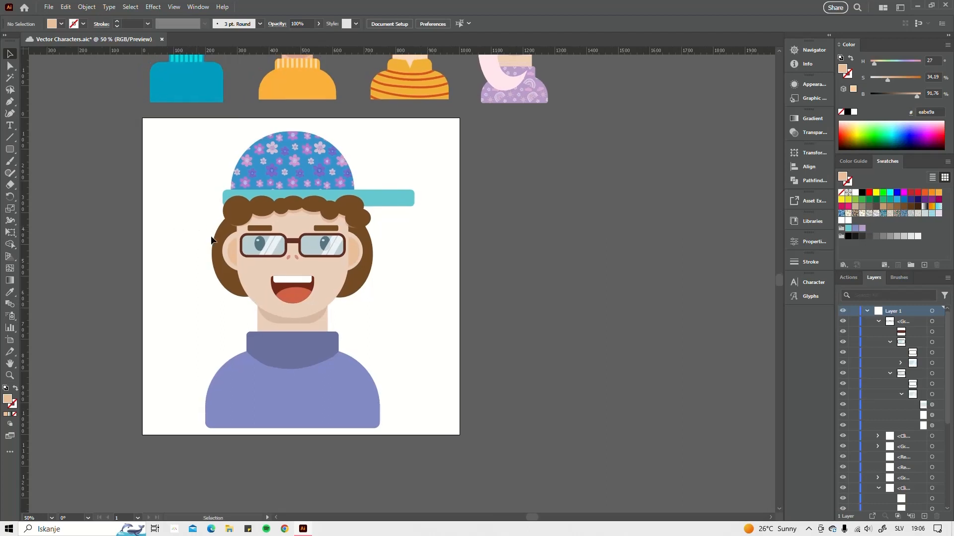
- Isolate the ears group again, nudge the inner-ear shape slightly left so it sits evenly between both ears, and exit isolation
{"action": "scroll", "coordinate": [273, 260], "scroll_direction": "up", "scroll_amount": 3}
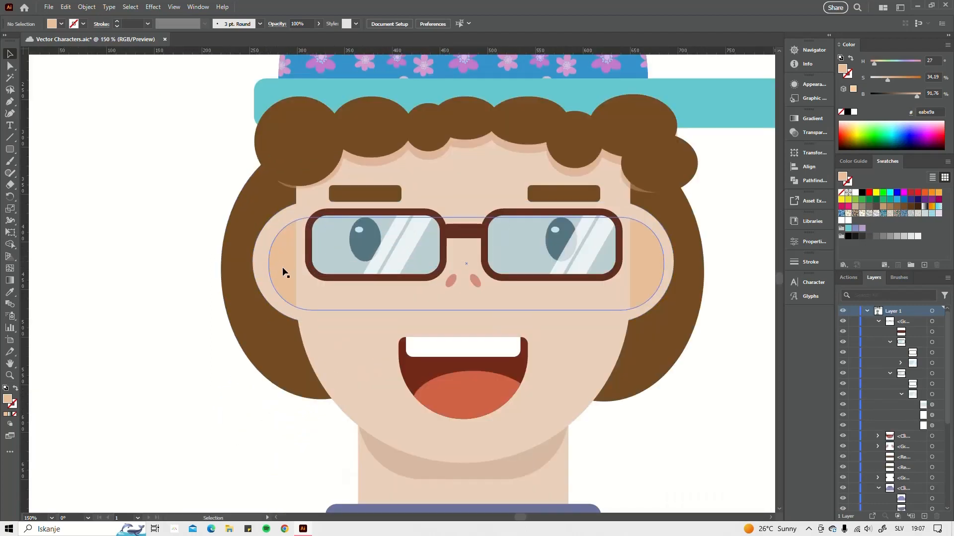
{"action": "double_click", "coordinate": [282, 268]}
{"action": "left_click", "coordinate": [282, 270]}
{"action": "left_click_drag", "start_coordinate": [282, 270], "coordinate": [277, 272]}
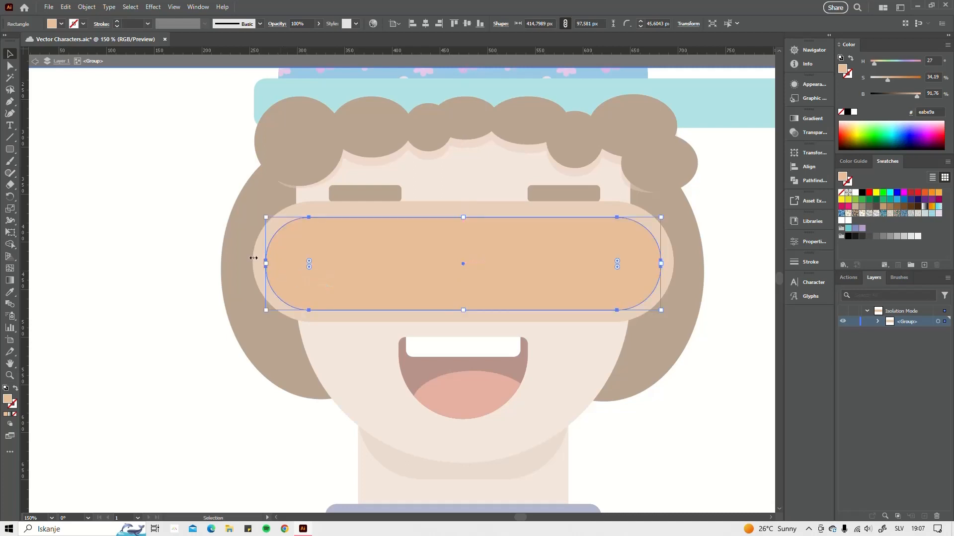
{"action": "left_click", "coordinate": [169, 243]}
{"action": "double_click", "coordinate": [169, 243]}
- Select all parts of the boy character on the artboard, group them into one object, and deselect it
{"action": "scroll", "coordinate": [178, 249], "scroll_direction": "down", "scroll_amount": 2}
{"action": "left_click_drag", "start_coordinate": [178, 250], "coordinate": [290, 281]}
{"action": "scroll", "coordinate": [269, 273], "scroll_direction": "down", "scroll_amount": 1}
{"action": "left_click_drag", "start_coordinate": [278, 197], "coordinate": [461, 401]}
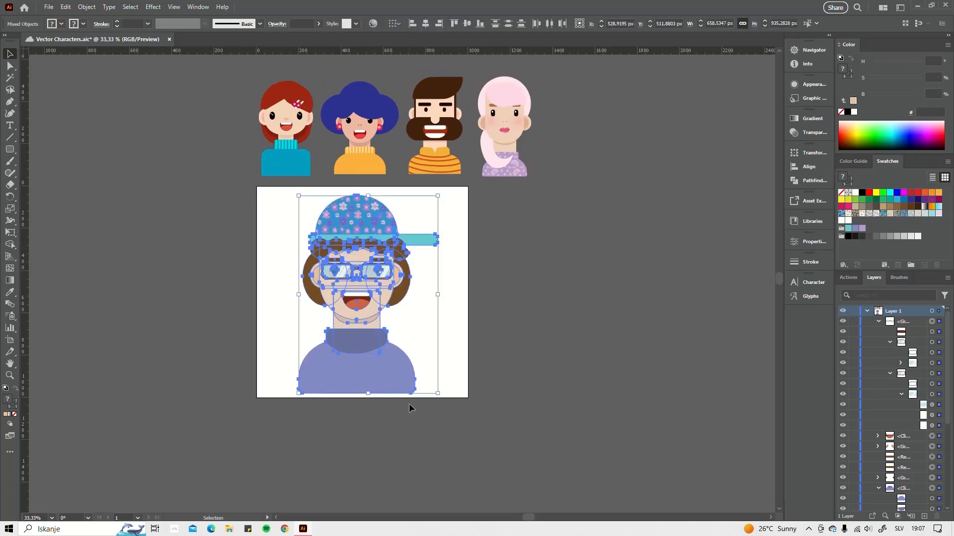
{"action": "key", "text": "ctrl+g"}
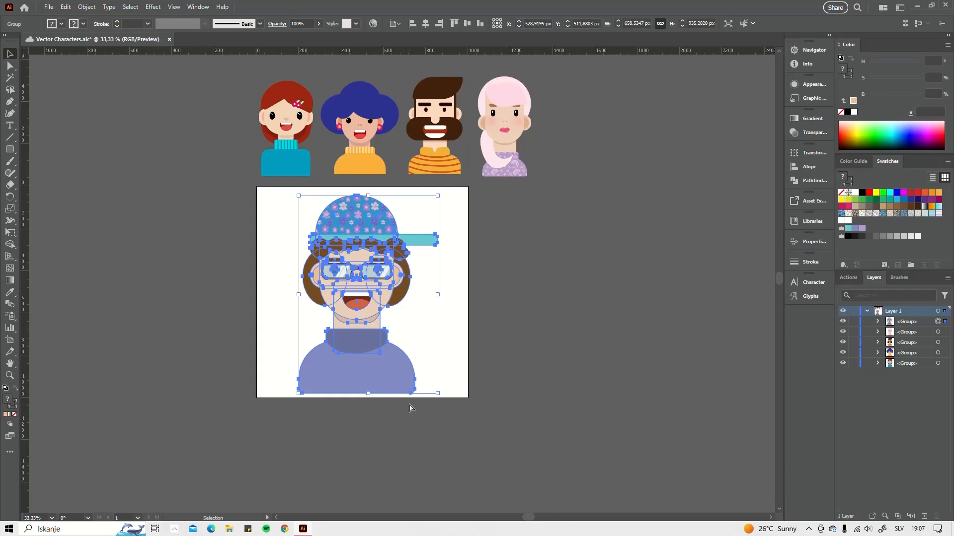
{"action": "key", "text": "a"}
{"action": "key", "text": "v"}
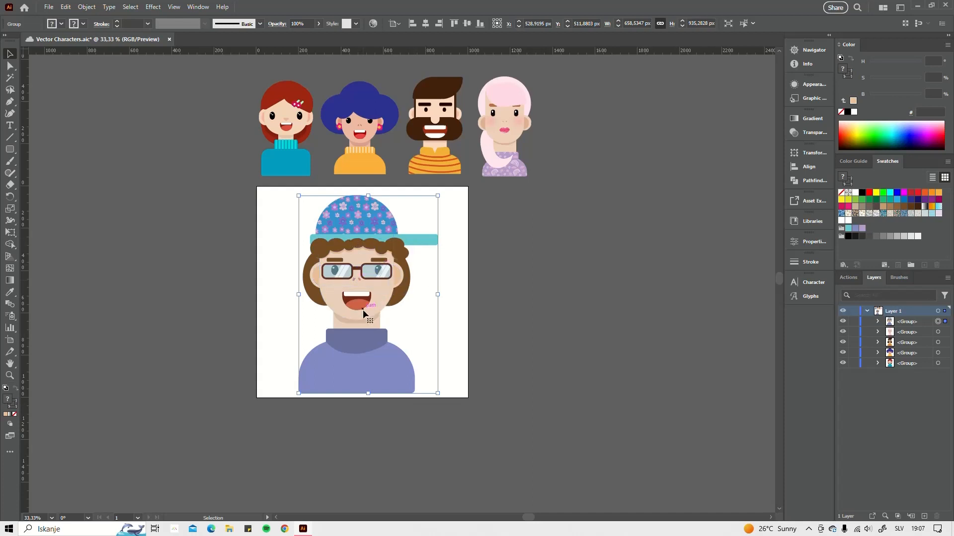
{"action": "scroll", "coordinate": [329, 252], "scroll_direction": "up", "scroll_amount": 1}
{"action": "scroll", "coordinate": [410, 294], "scroll_direction": "down", "scroll_amount": 2}
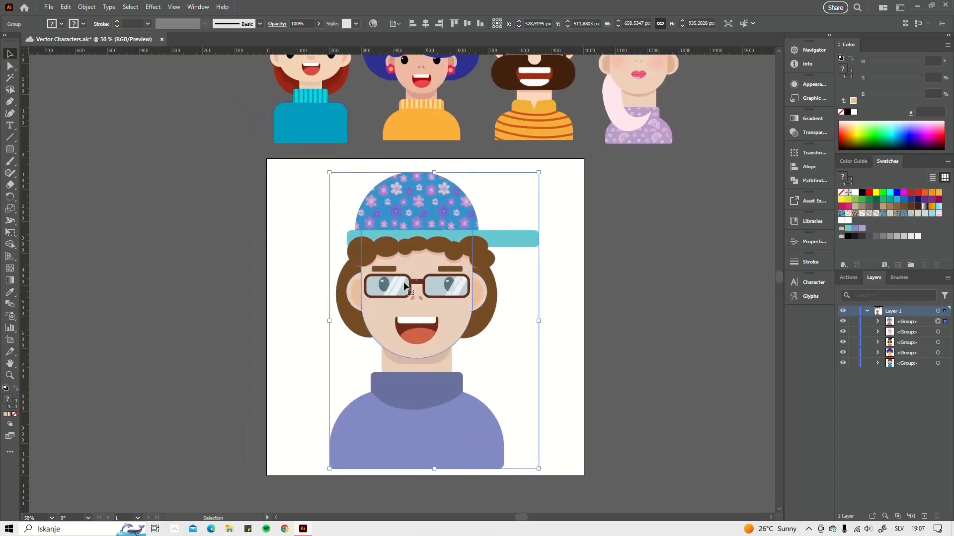
{"action": "left_click", "coordinate": [363, 279]}
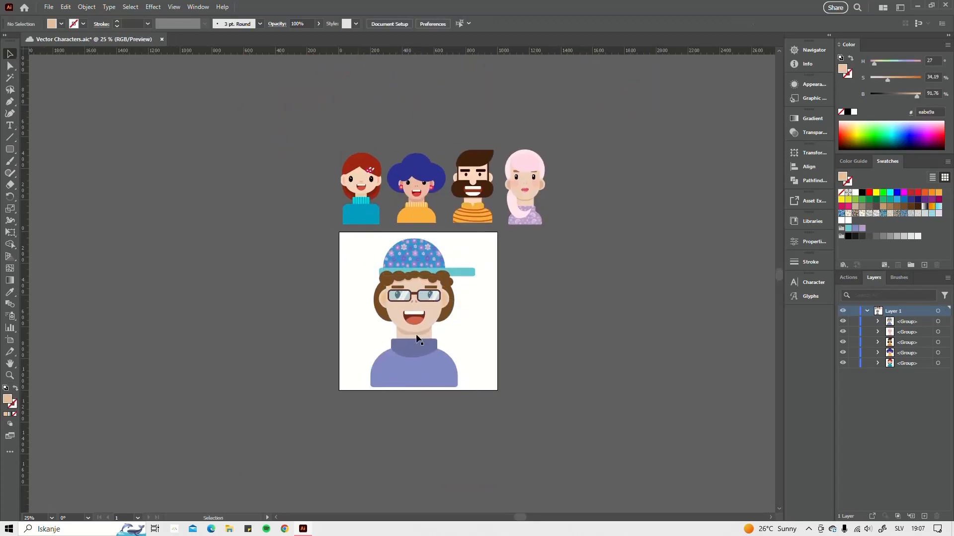
- Scale the grouped boy character down proportionally to about 607 px wide and 864 px high and reposition it on the artboard
{"action": "scroll", "coordinate": [435, 297], "scroll_direction": "up", "scroll_amount": 4}
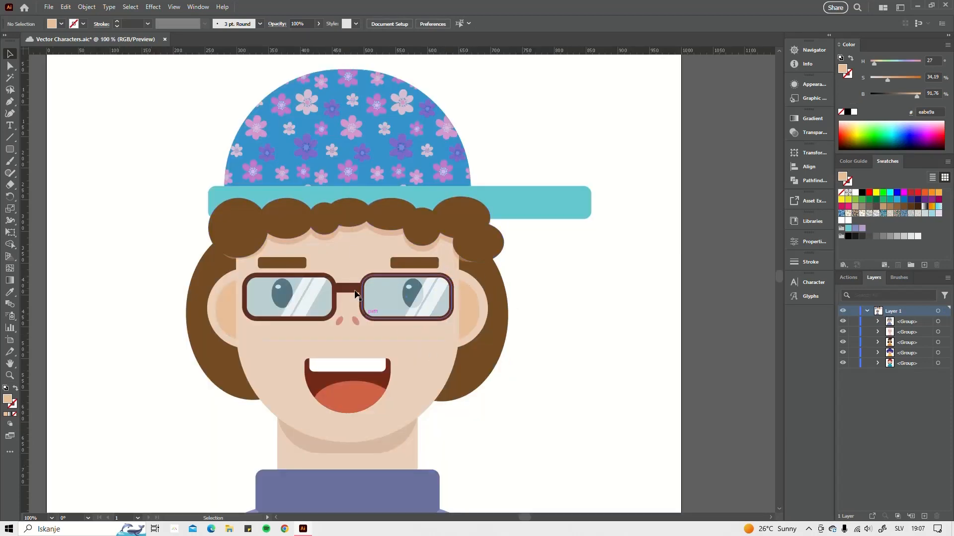
{"action": "scroll", "coordinate": [431, 347], "scroll_direction": "down", "scroll_amount": 2}
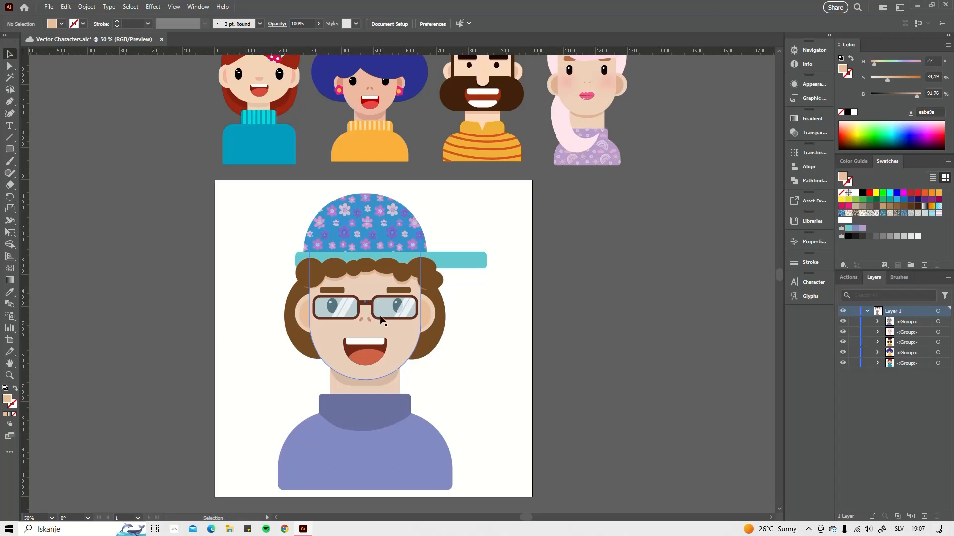
{"action": "scroll", "coordinate": [393, 237], "scroll_direction": "down", "scroll_amount": 1}
{"action": "left_click_drag", "start_coordinate": [403, 302], "coordinate": [421, 303]}
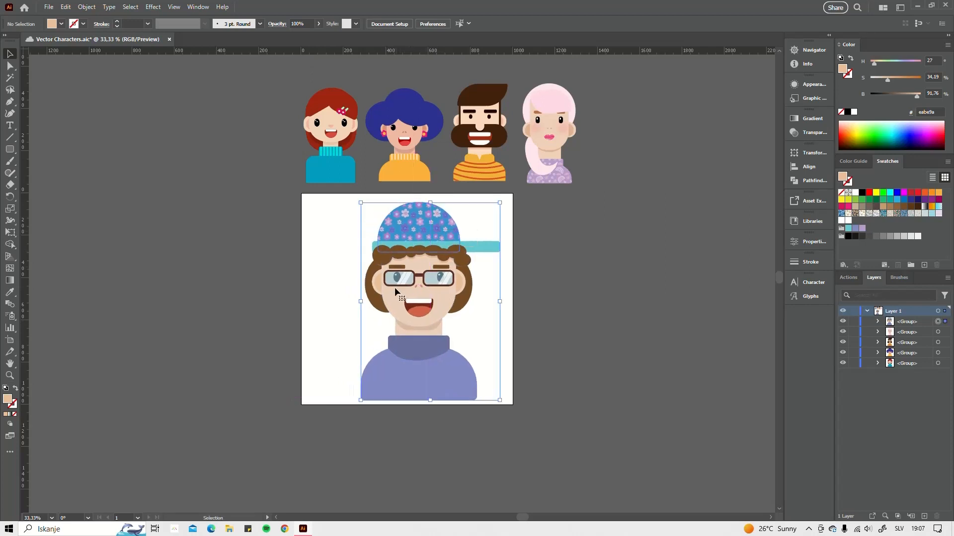
{"action": "scroll", "coordinate": [421, 302], "scroll_direction": "up", "scroll_amount": 2}
{"action": "scroll", "coordinate": [467, 246], "scroll_direction": "down", "scroll_amount": 2}
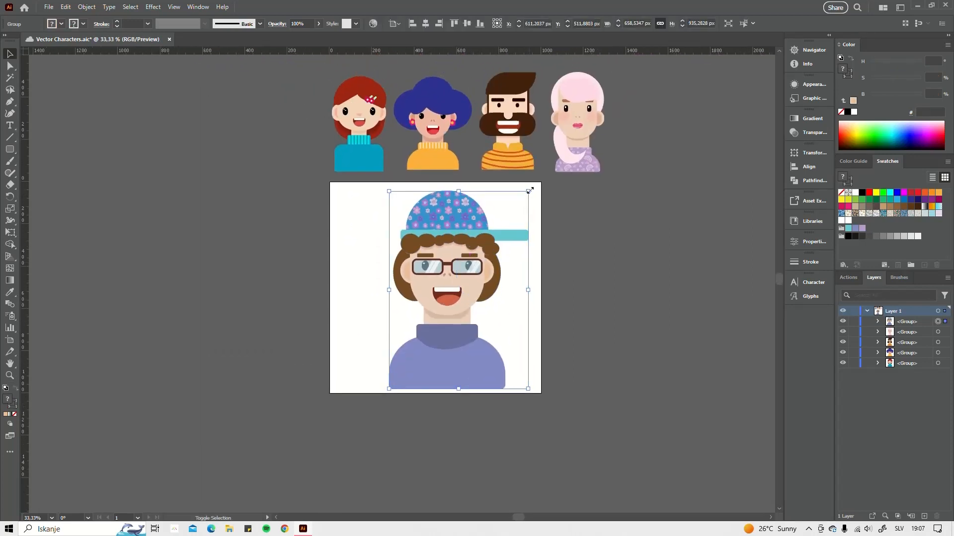
{"action": "left_click_drag", "start_coordinate": [527, 194], "coordinate": [496, 237]}
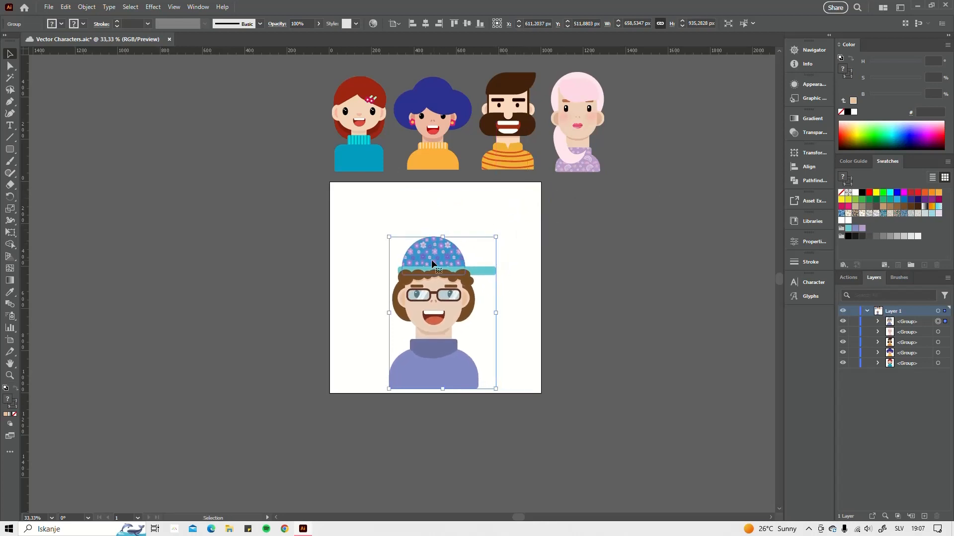
{"action": "left_click_drag", "start_coordinate": [433, 257], "coordinate": [549, 232]}
{"action": "left_click_drag", "start_coordinate": [420, 386], "coordinate": [408, 402]}
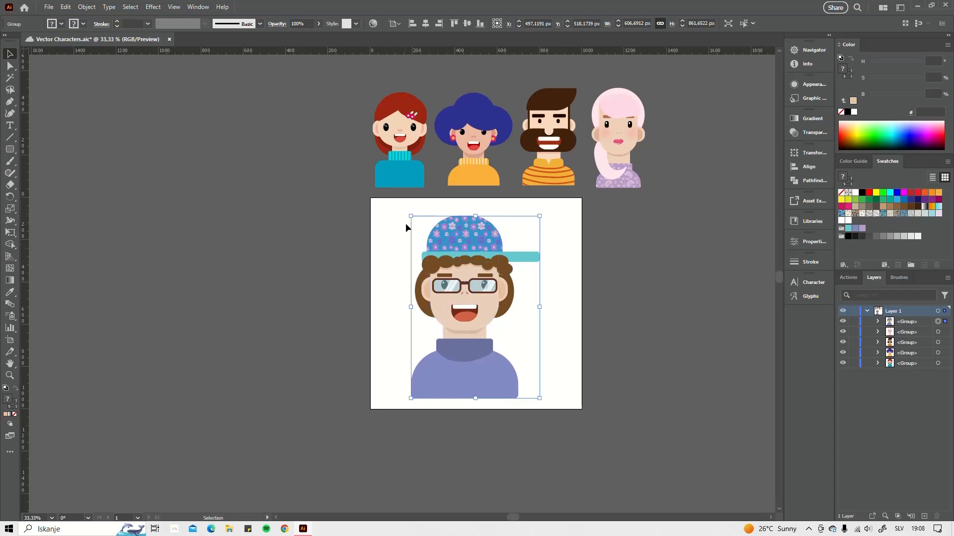
- Scale the character group down further to about 545 px wide and 777 px high, place it near the artboard's middle, and deselect
{"action": "left_click_drag", "start_coordinate": [411, 216], "coordinate": [446, 230]}
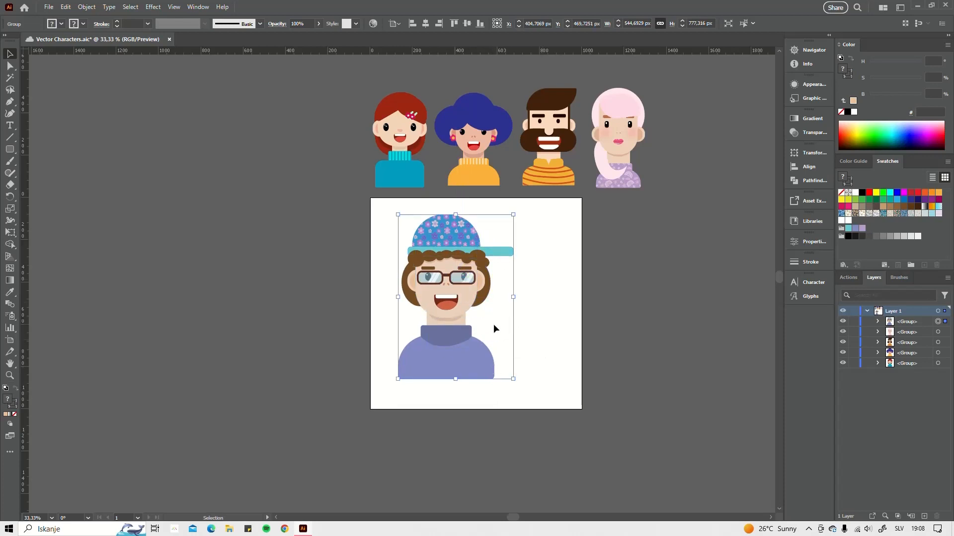
{"action": "left_click", "coordinate": [529, 370]}
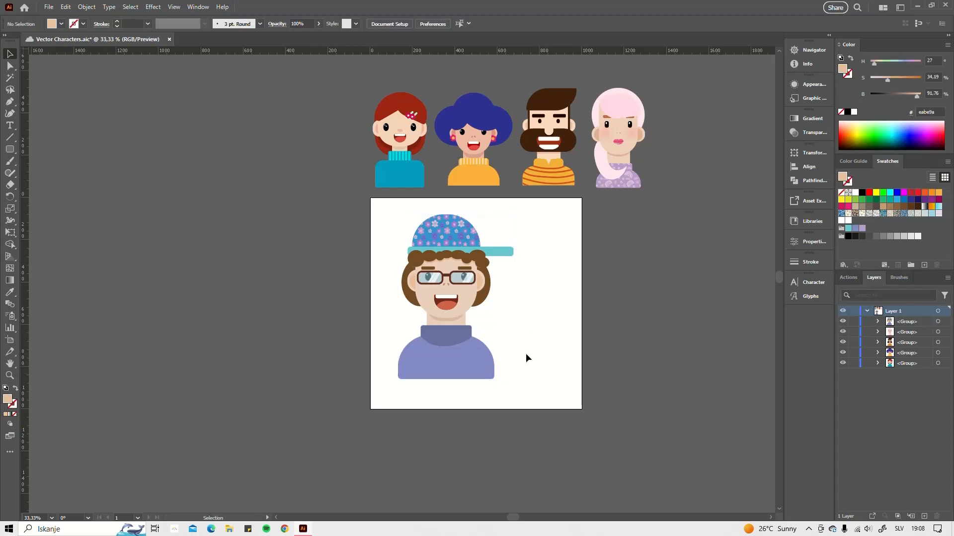
{"action": "left_click_drag", "start_coordinate": [452, 234], "coordinate": [470, 239]}
{"action": "left_click", "coordinate": [549, 297]}
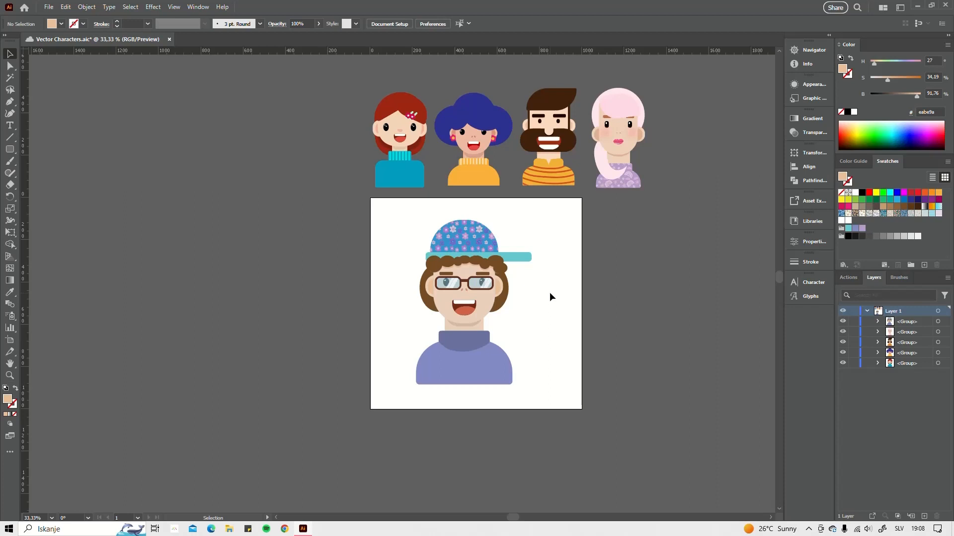